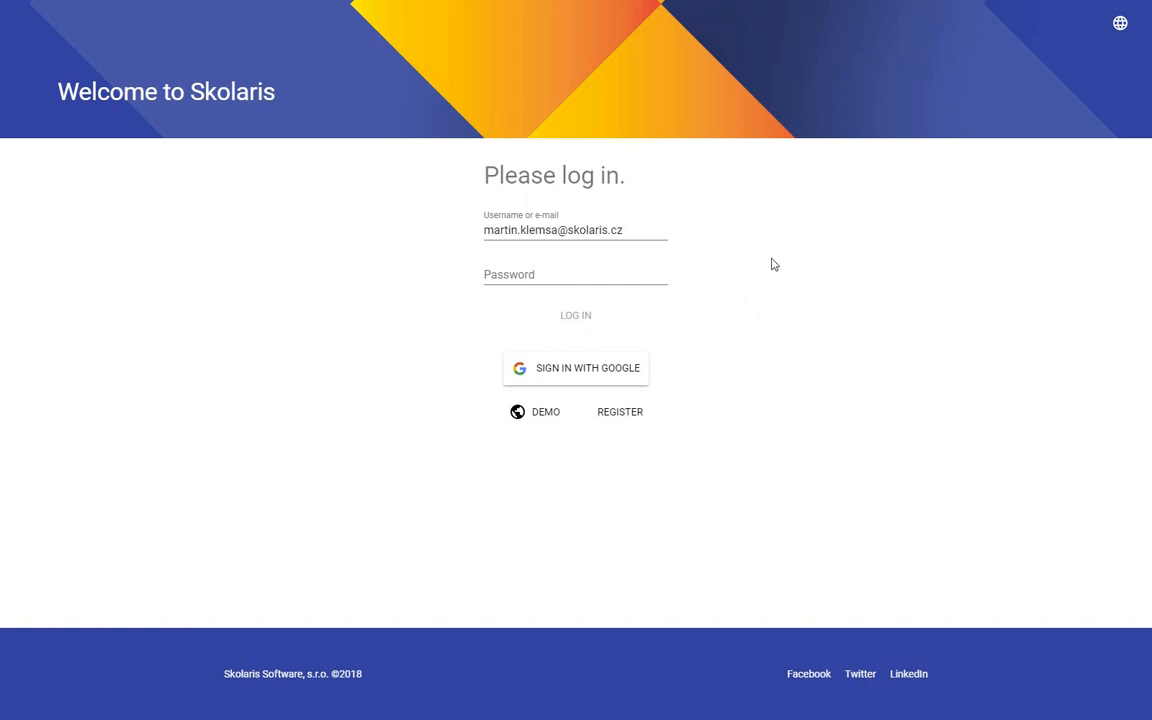
- Enter the account password and log in to Skolaris
click(515, 273)
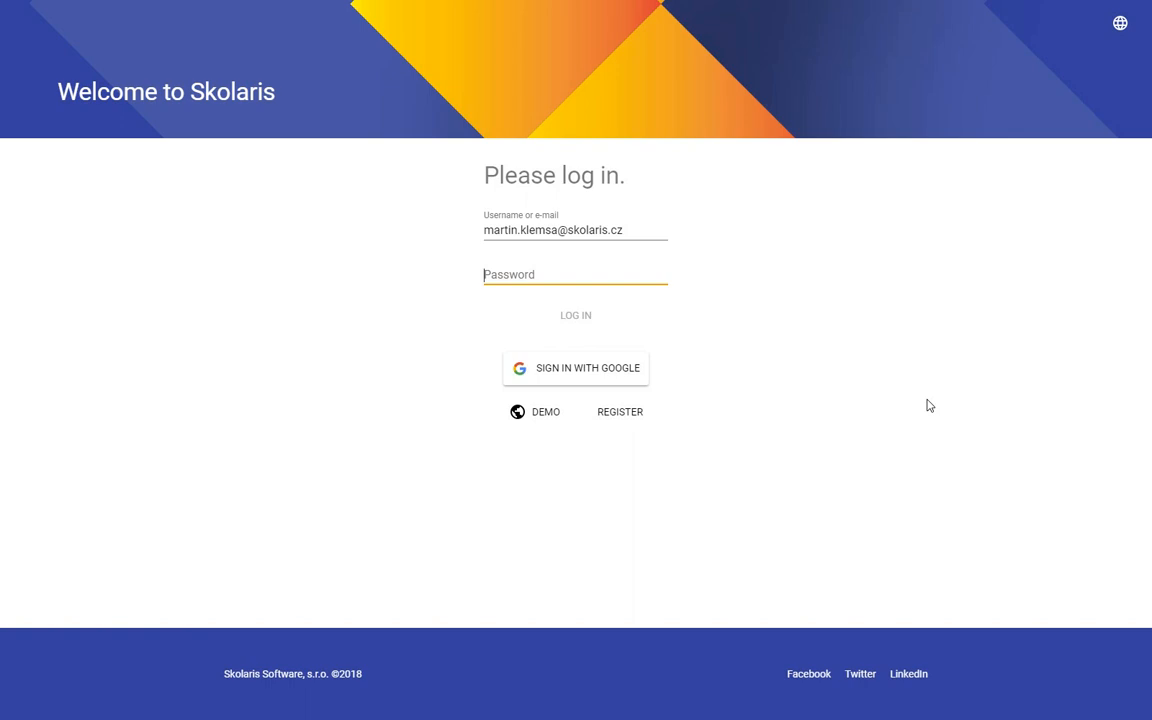
text(••)
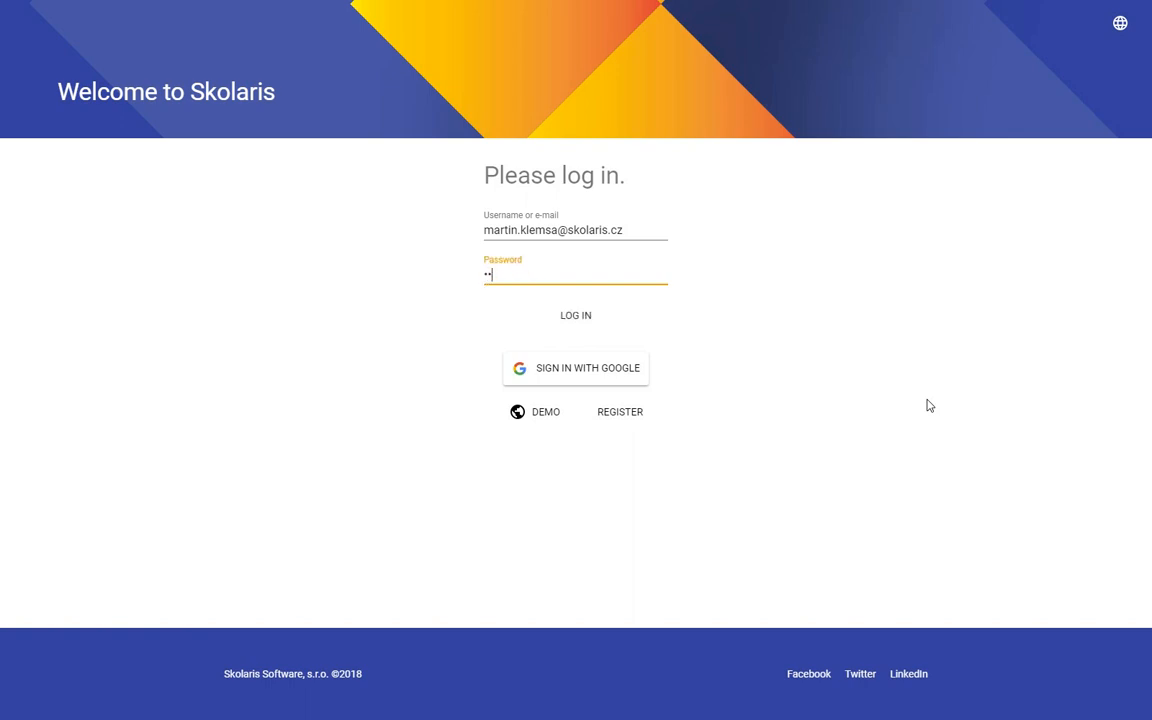
key(Return)
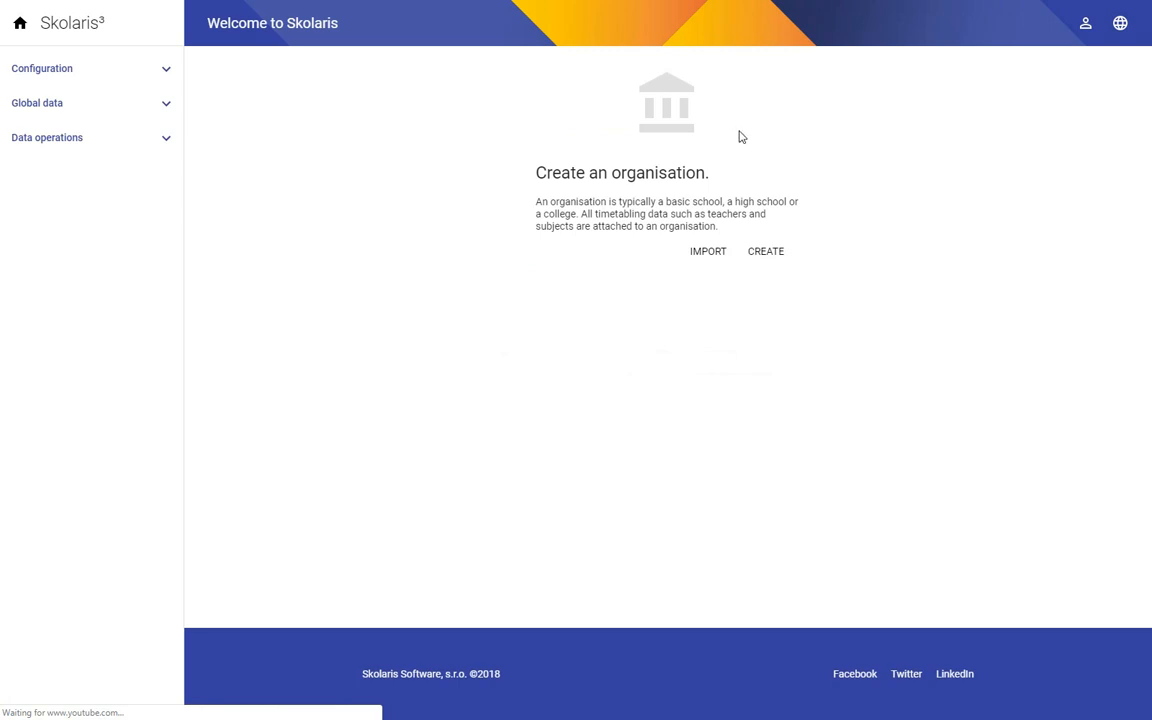
- Create a new organisation named "My school" and save it
click(777, 258)
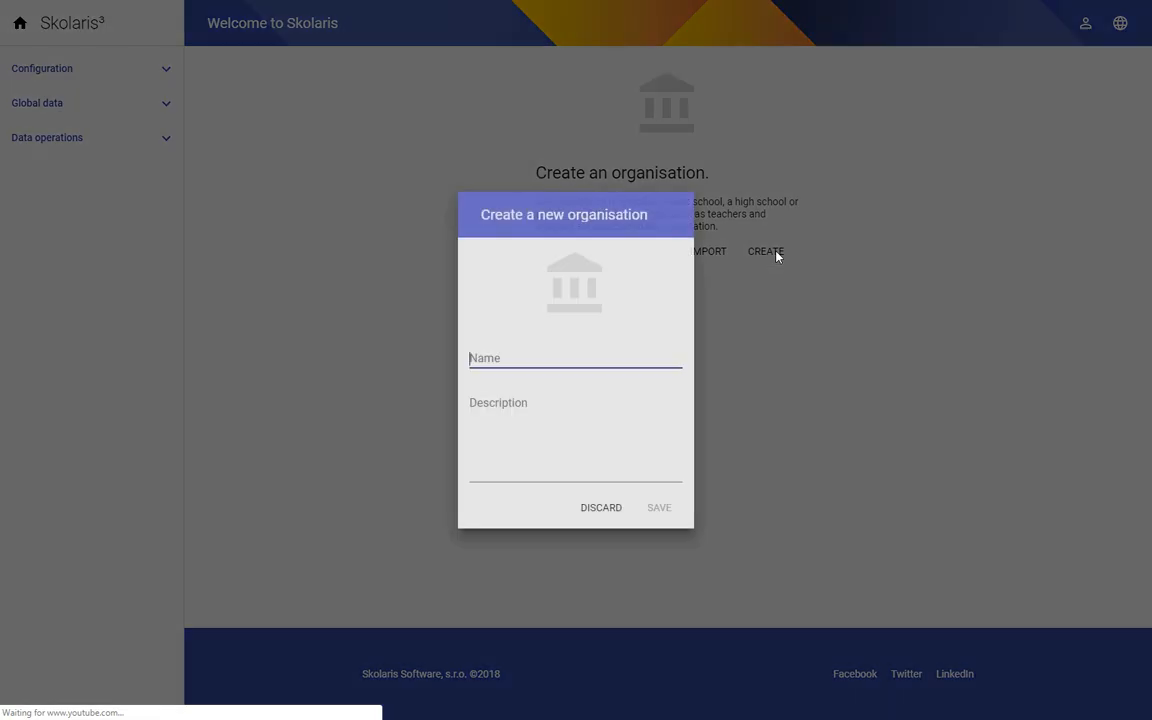
text(My )
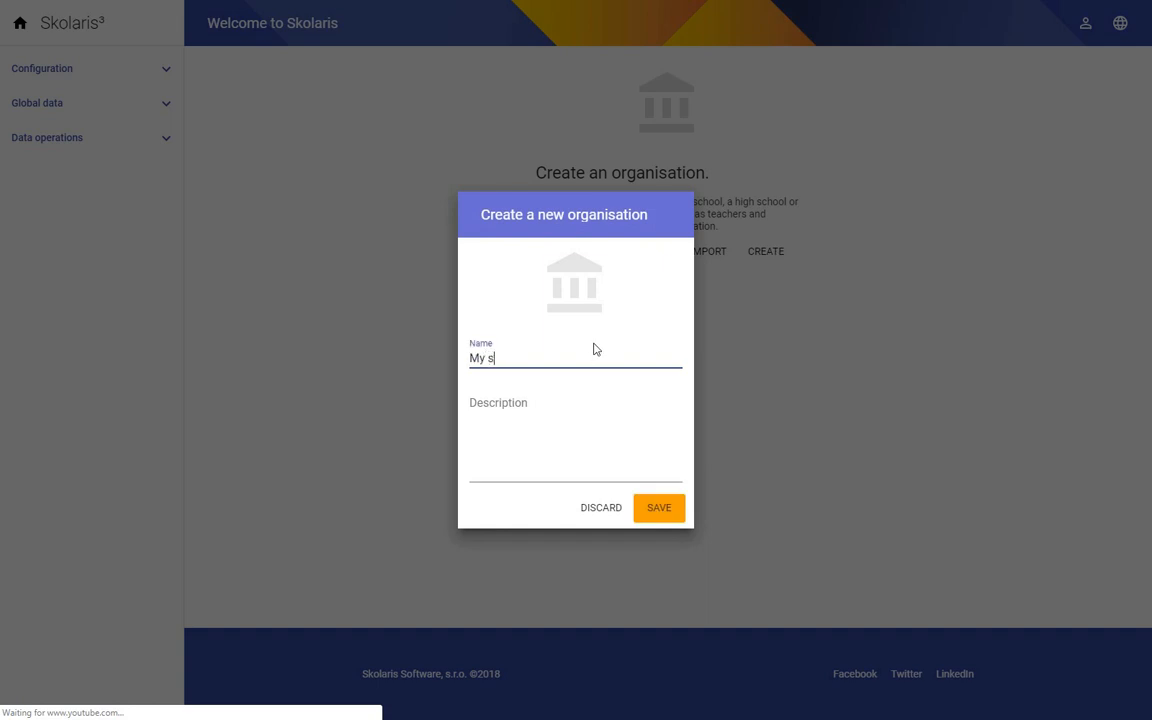
text(school)
click(662, 508)
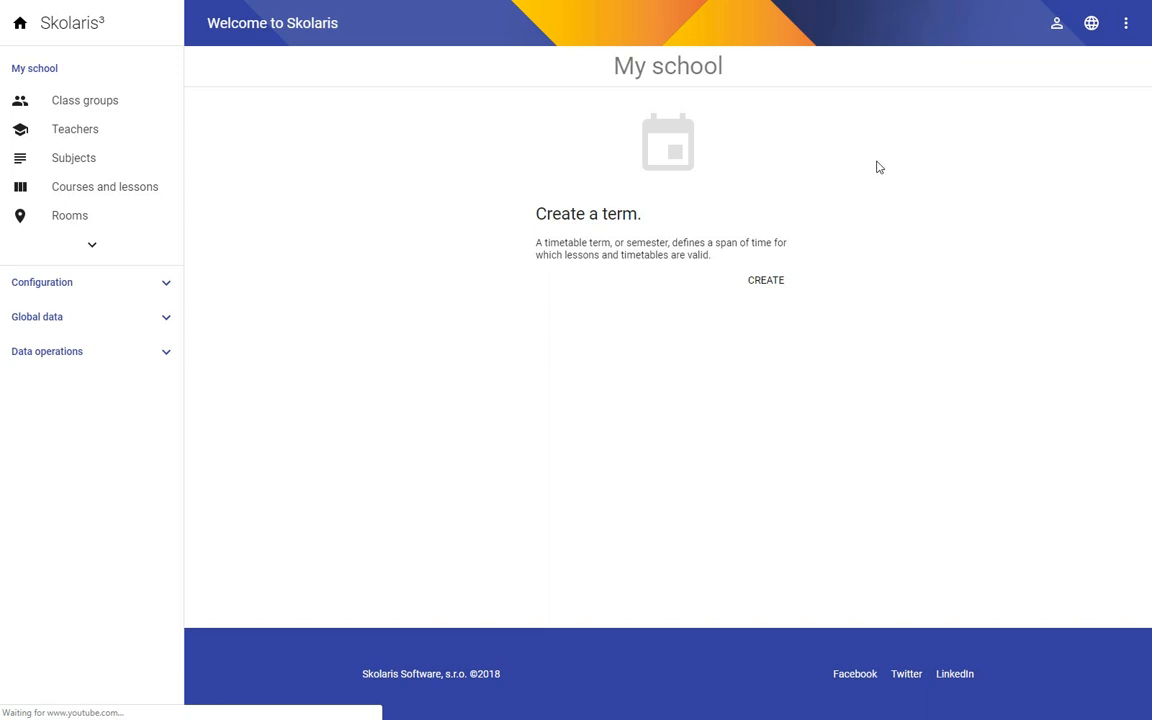
- Start a new timetable term named "Spring 2019" with February 1, 2019 as its start date
click(764, 285)
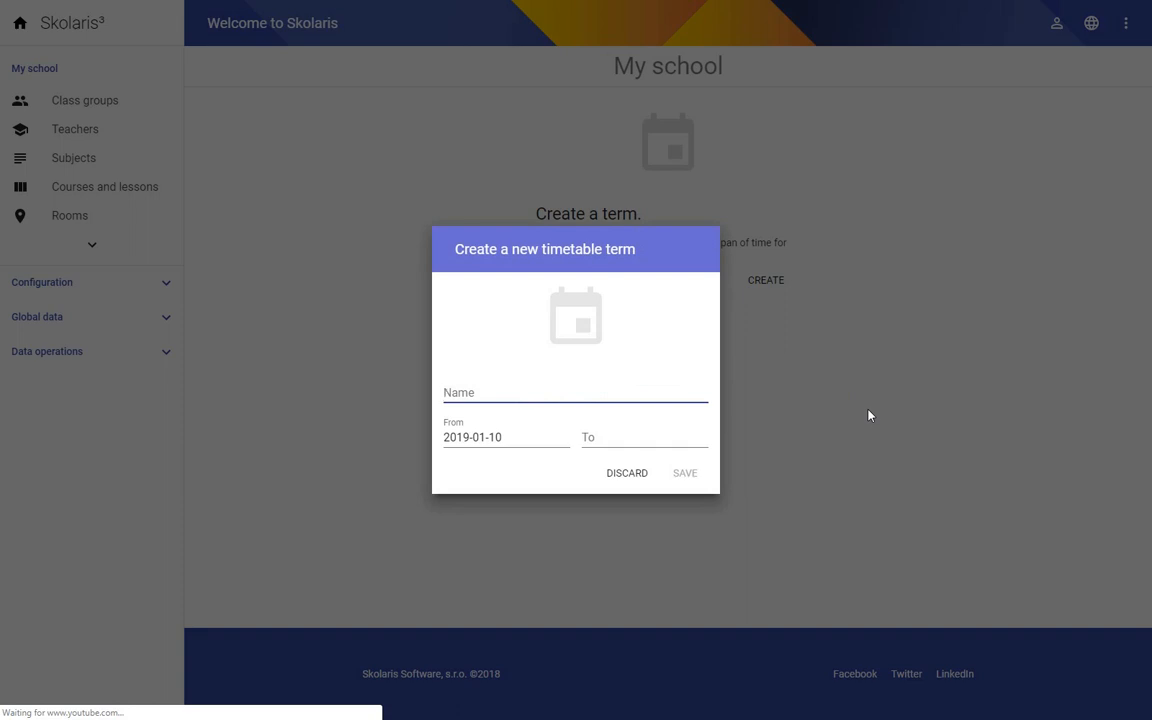
text(20)
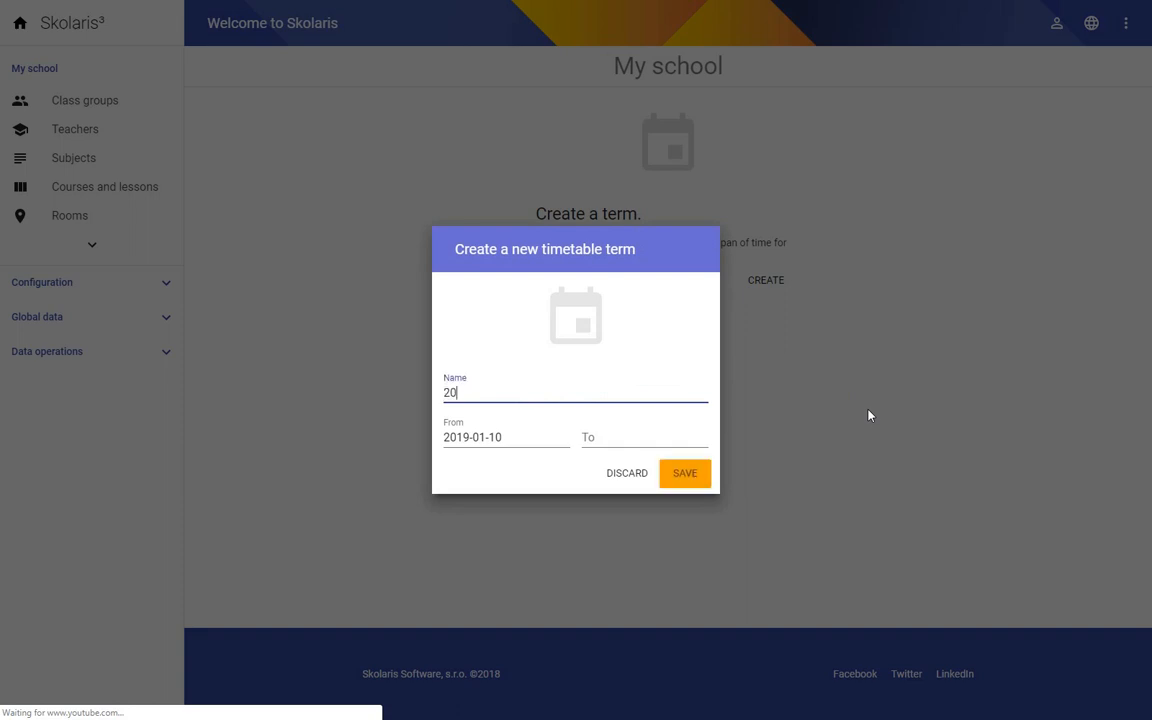
text(19)
key(Home)
text(Spring)
click(496, 437)
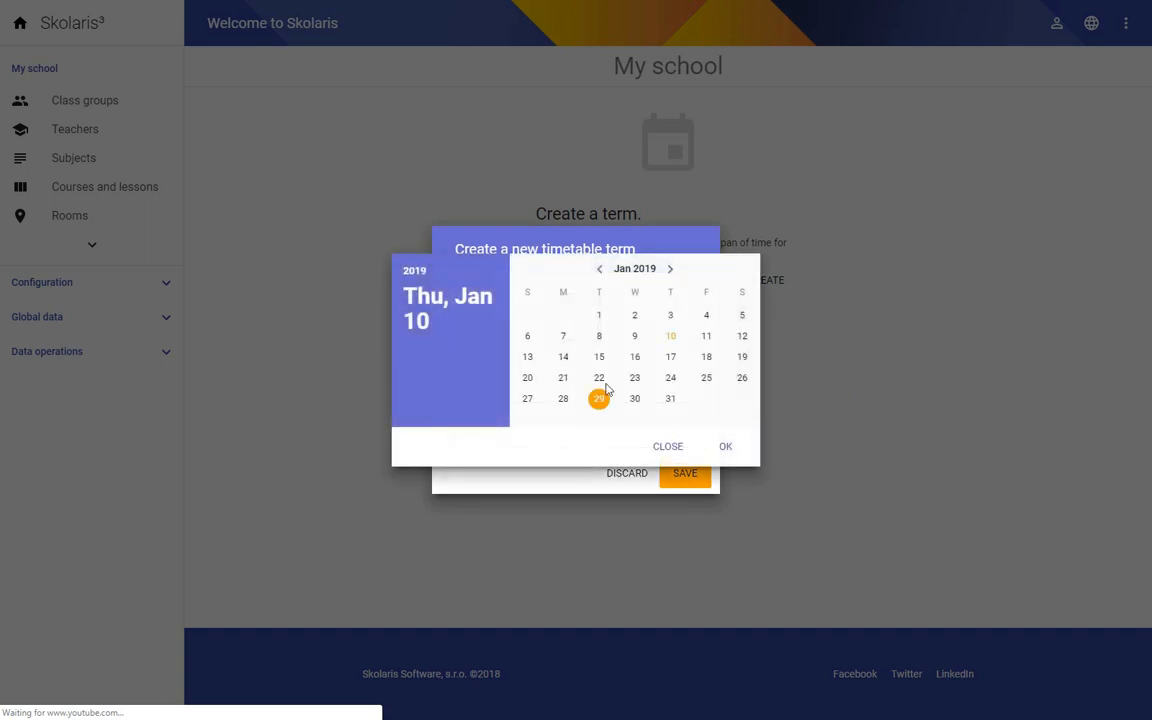
click(670, 269)
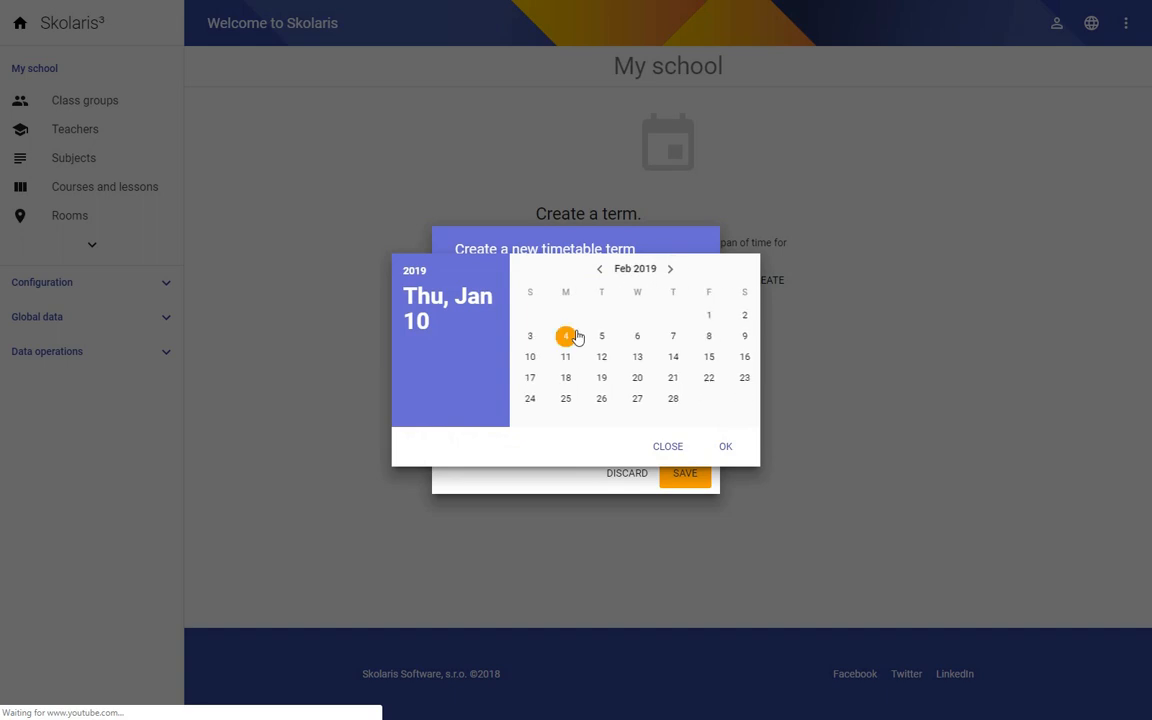
click(706, 315)
click(722, 447)
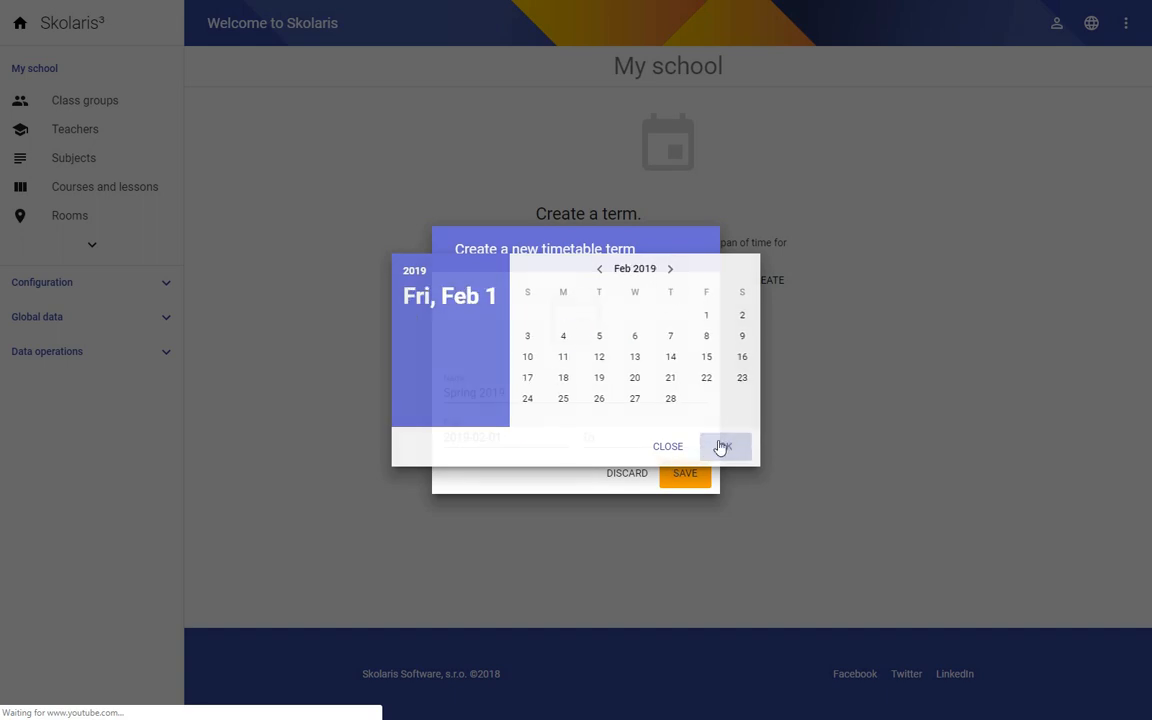
- Set the term's end date to May 31, 2019 and save the term
click(633, 440)
click(669, 269)
click(670, 270)
click(670, 270)
click(670, 270)
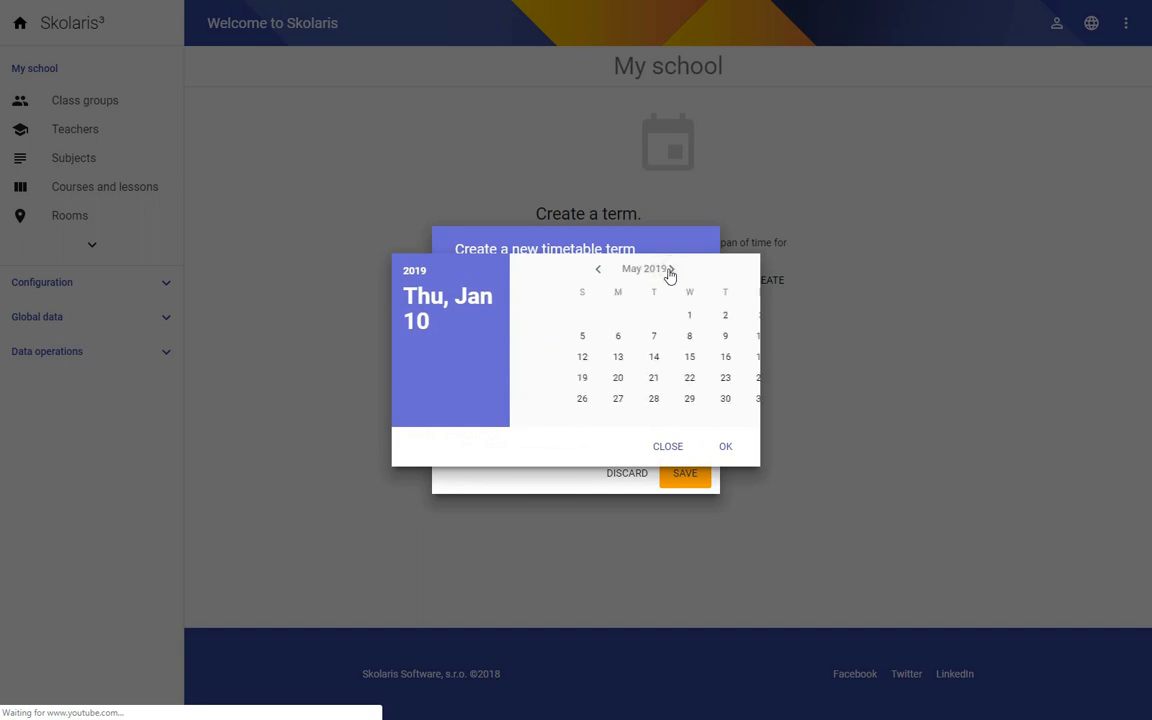
click(705, 379)
click(706, 398)
click(721, 449)
click(686, 472)
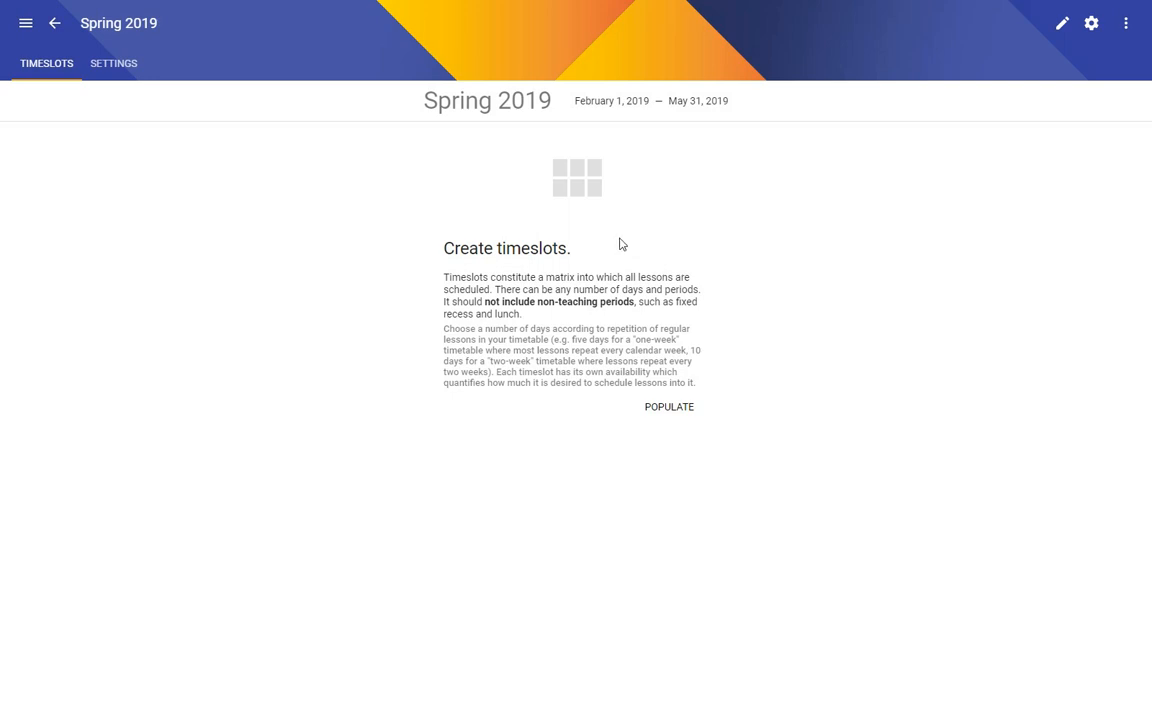
- Populate the Spring 2019 term with the default timeslots, review the grid, save it and return to the school overview
click(670, 410)
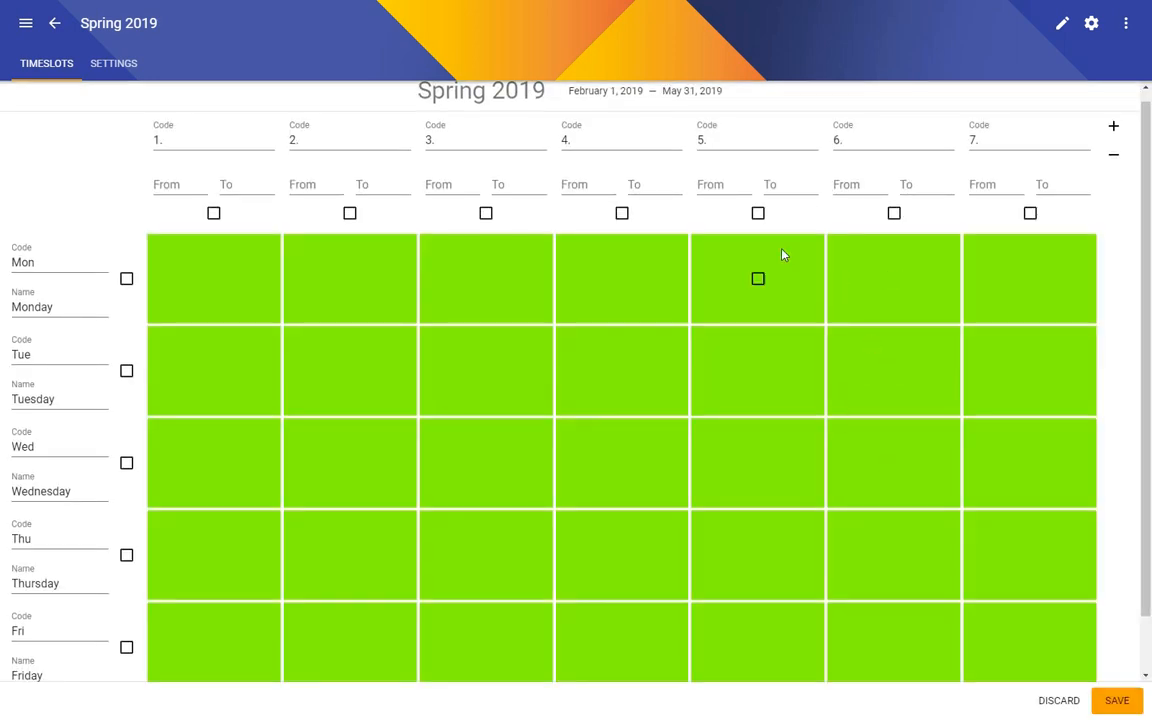
scroll(350, 240, up, 1)
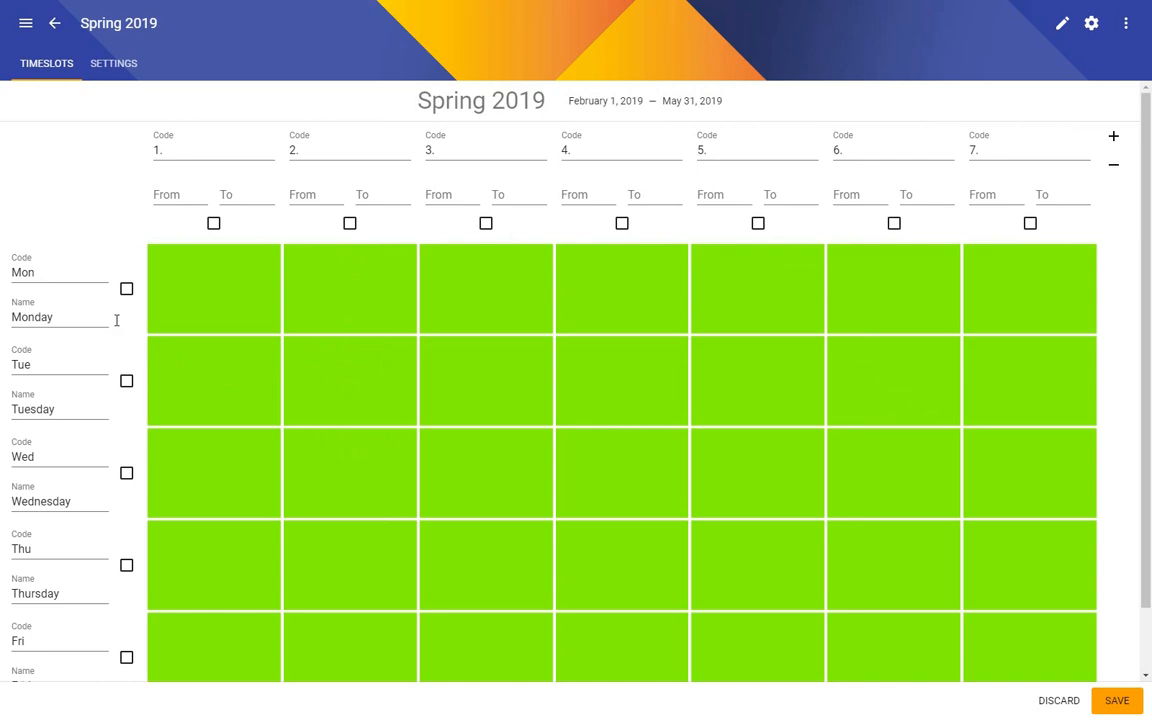
scroll(72, 501, down, 1)
scroll(51, 309, up, 1)
scroll(300, 360, down, 1)
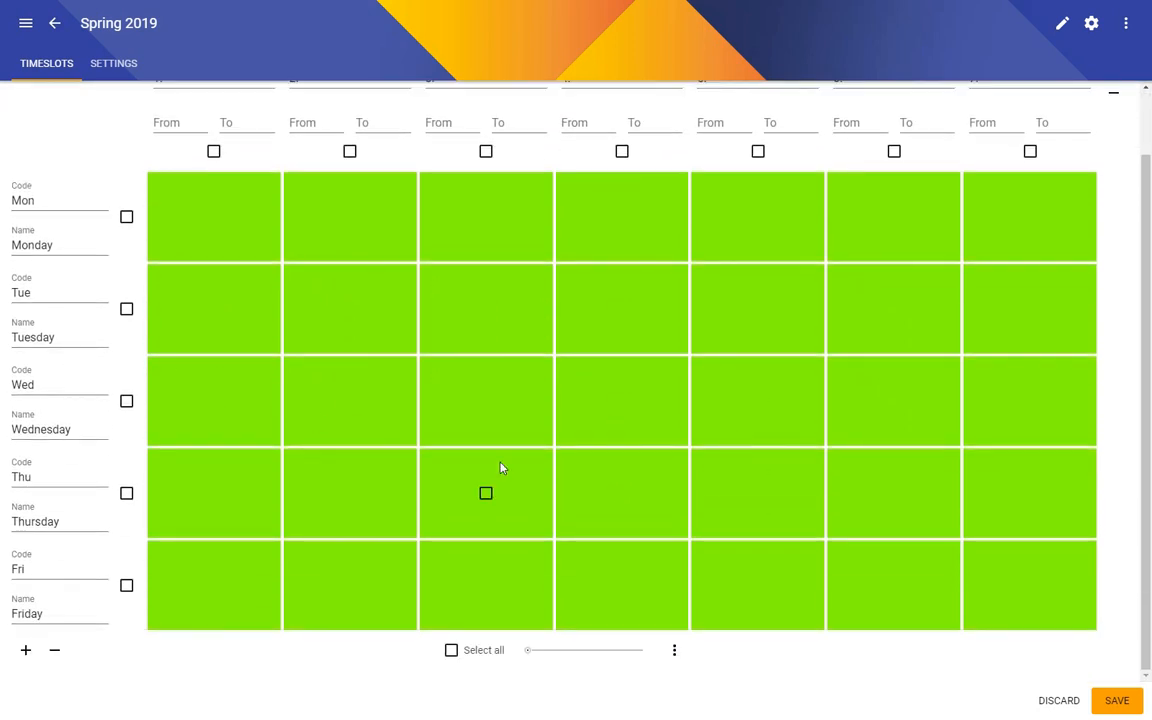
scroll(501, 465, up, 1)
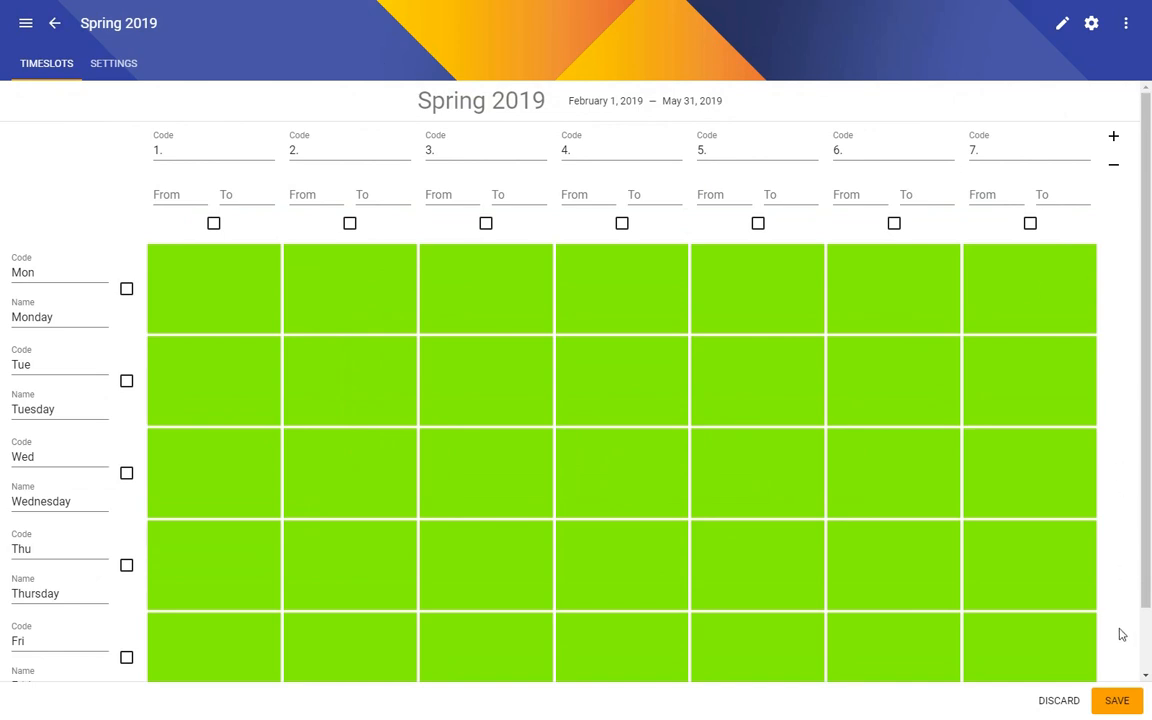
click(1116, 699)
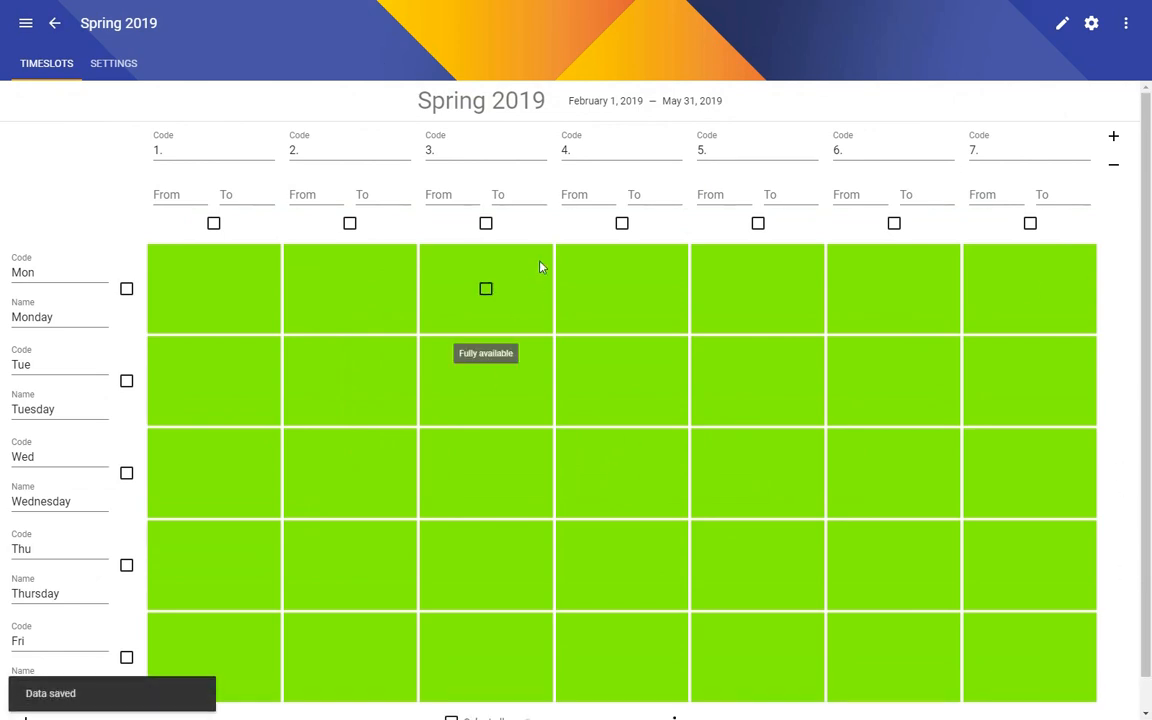
click(55, 30)
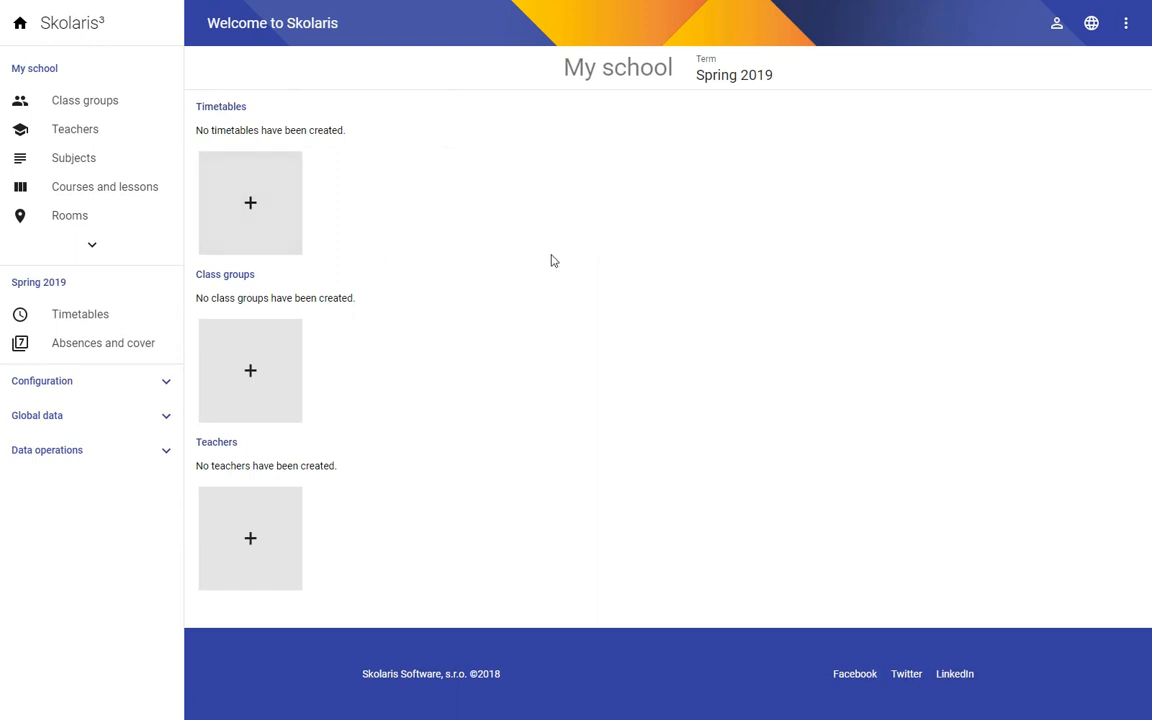
- Create class group 1.A with no year group and 30 students
click(251, 372)
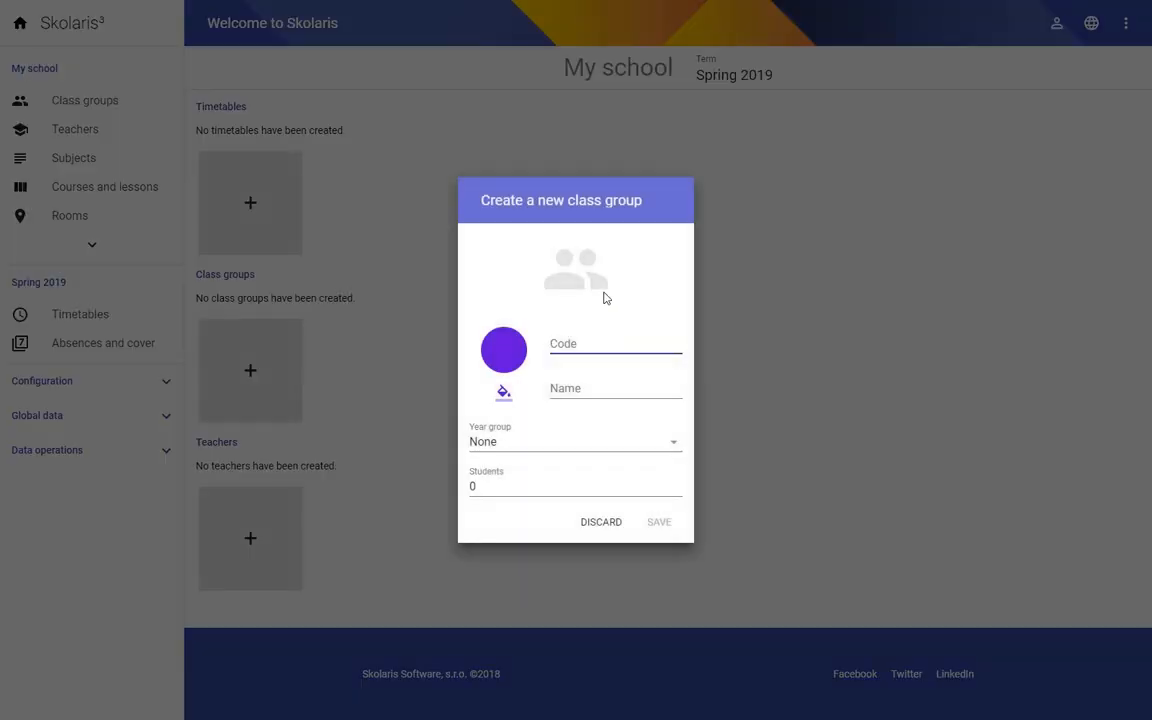
text(1.A)
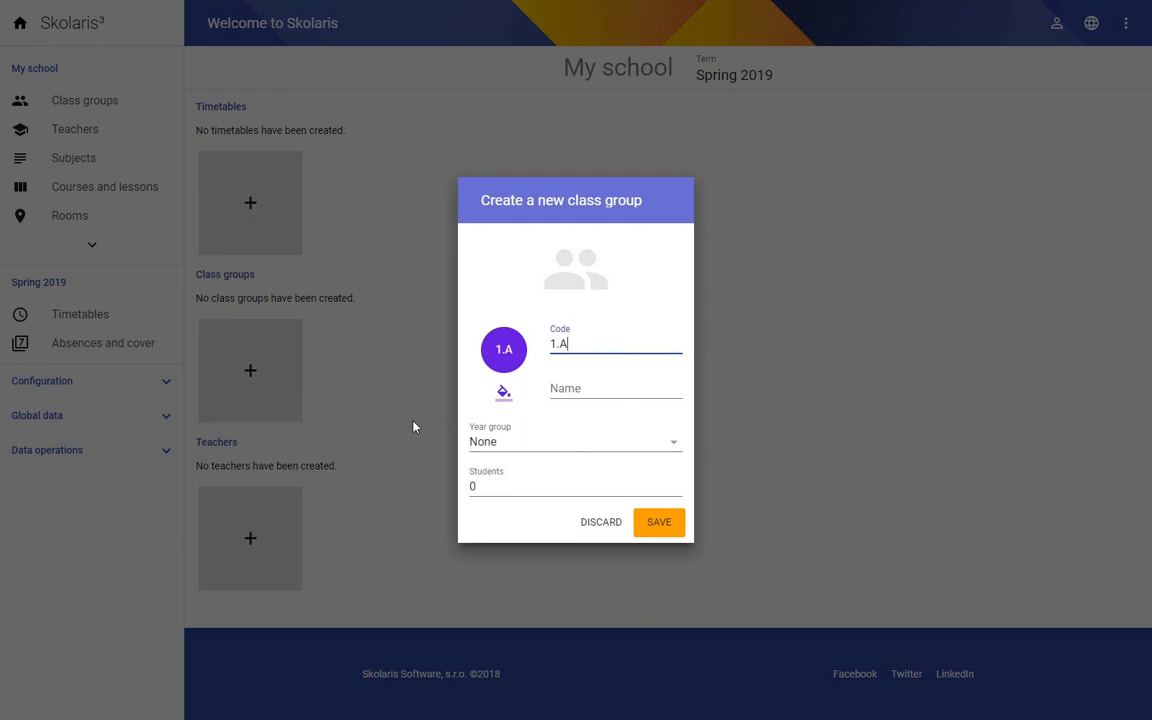
click(524, 447)
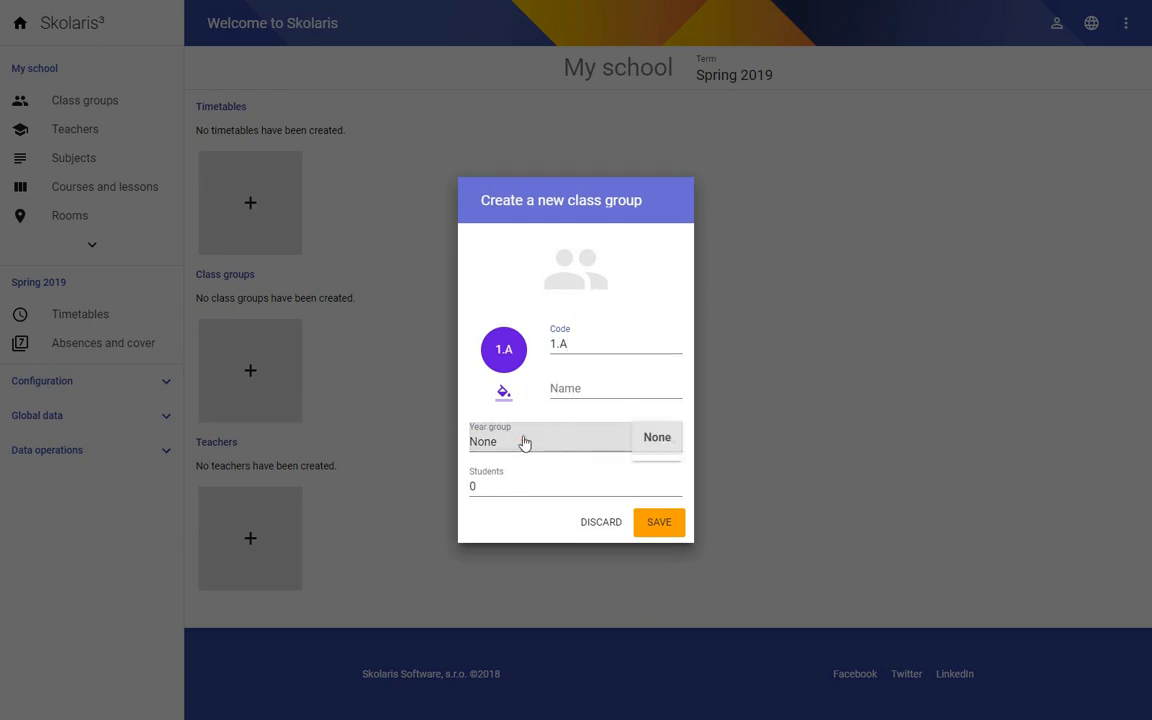
click(657, 446)
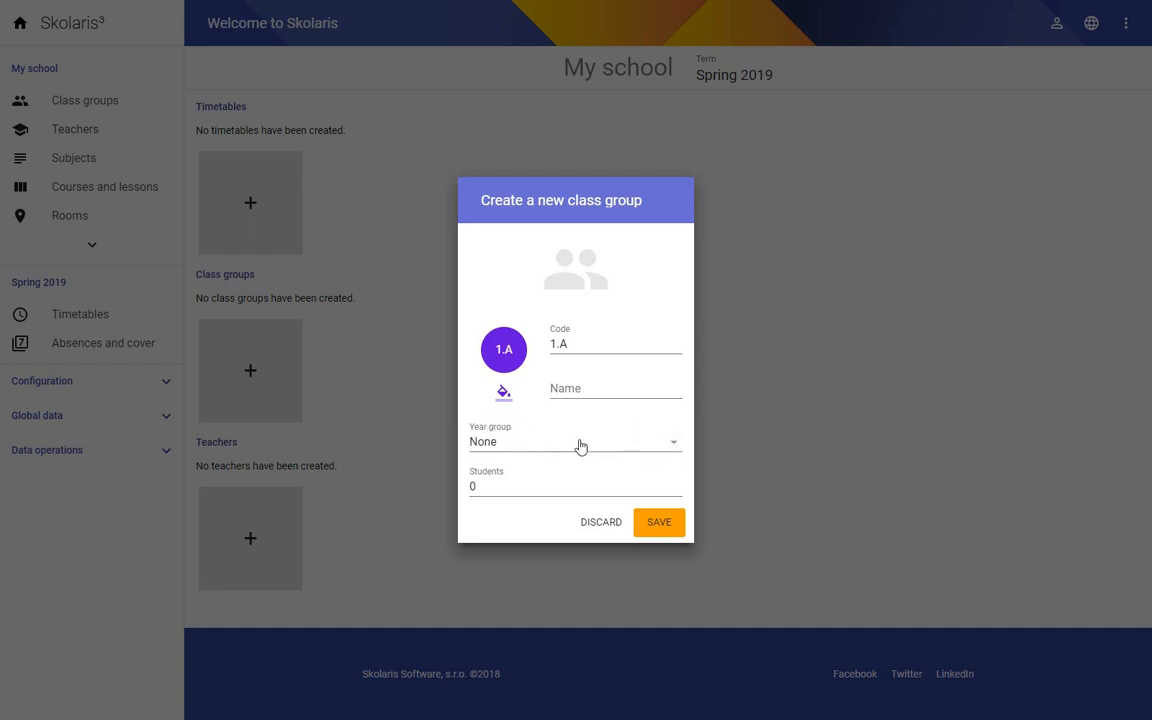
click(513, 474)
text(30)
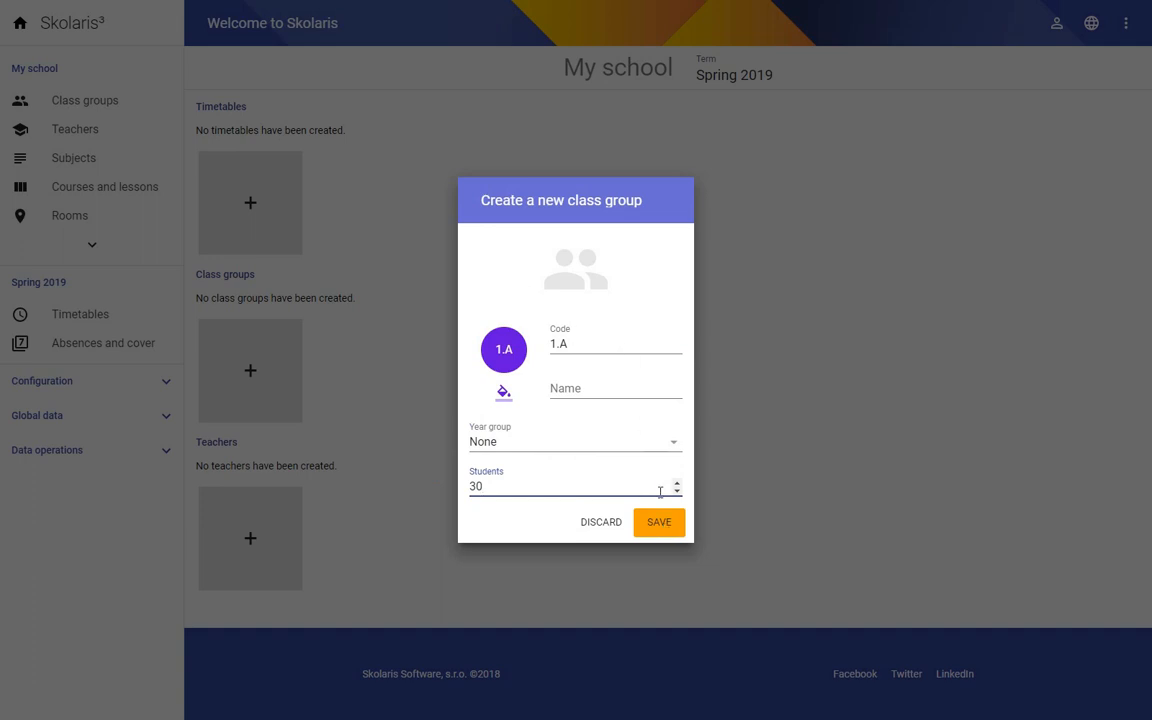
click(658, 524)
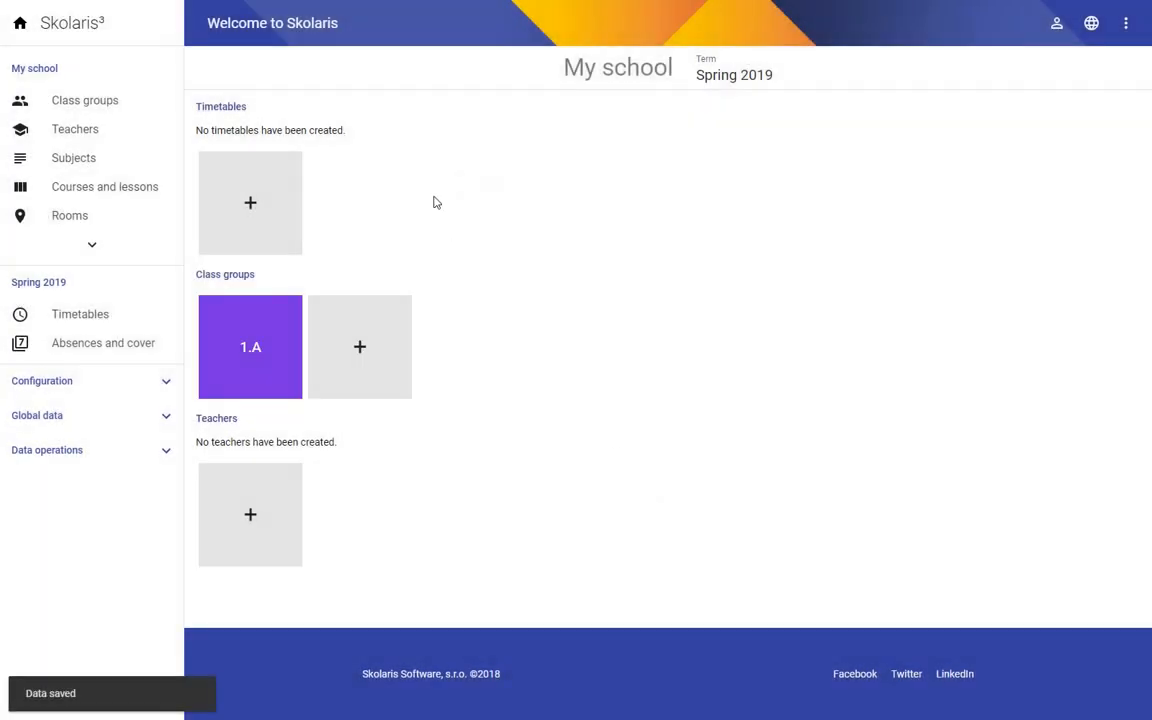
- Create class group 1.B with 28 students
click(359, 350)
text(1.B)
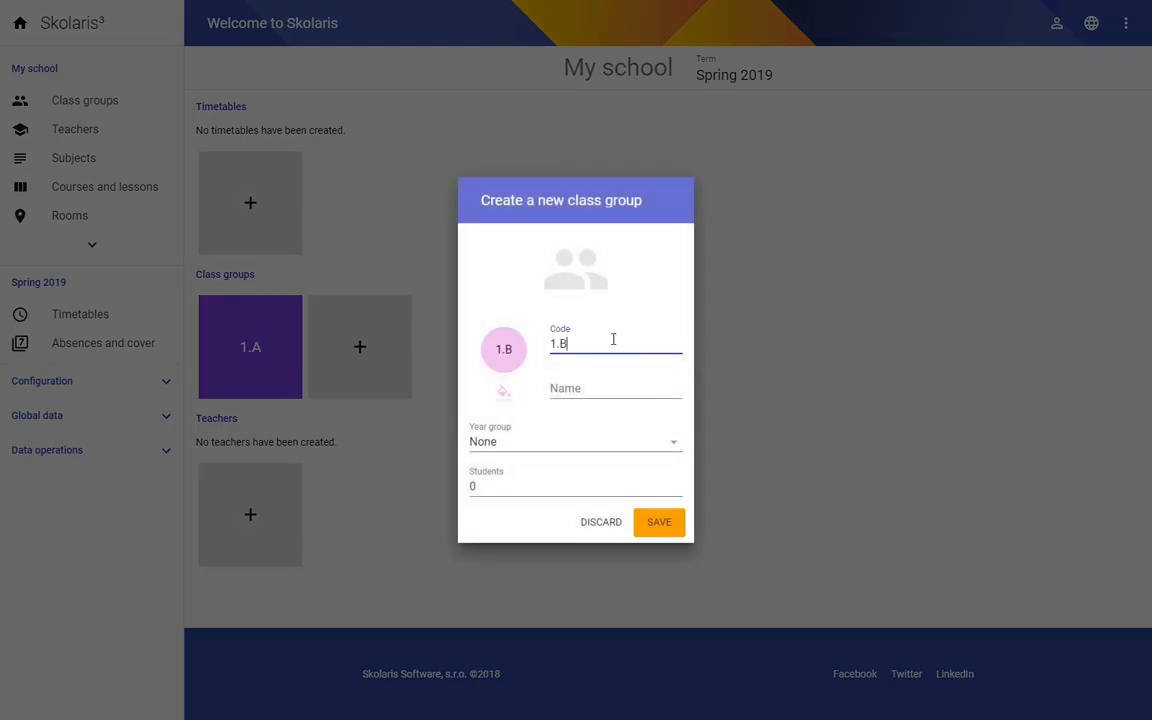
click(492, 484)
key(BackSpace)
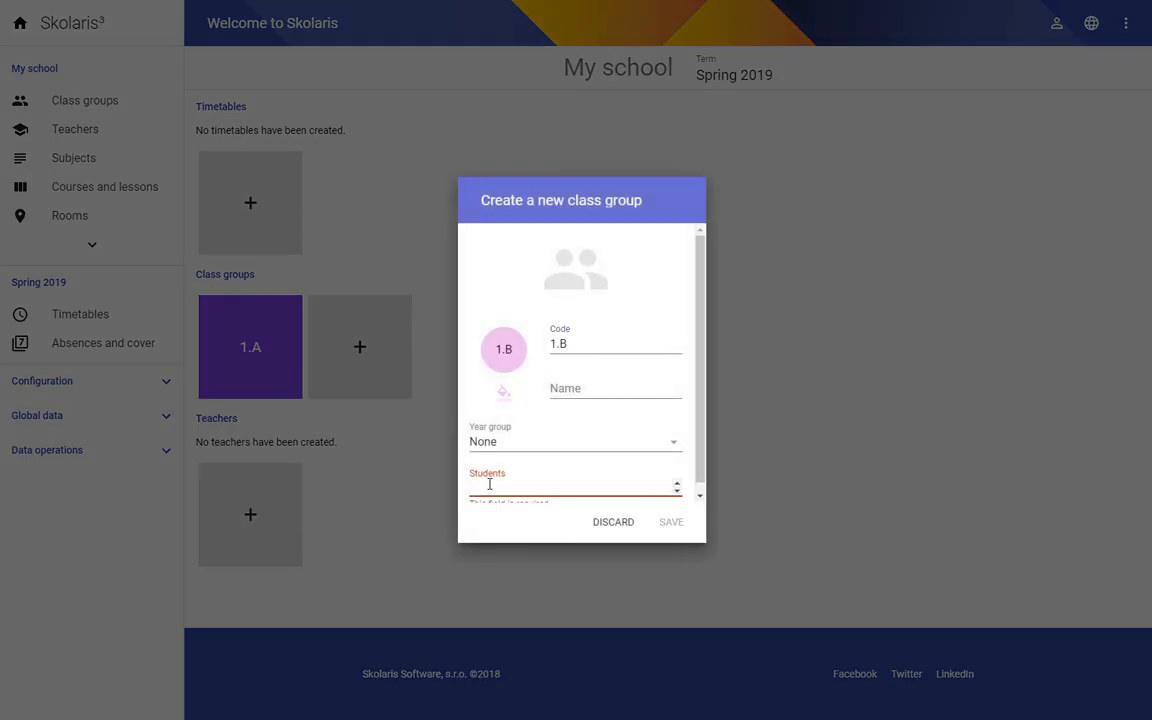
text(28)
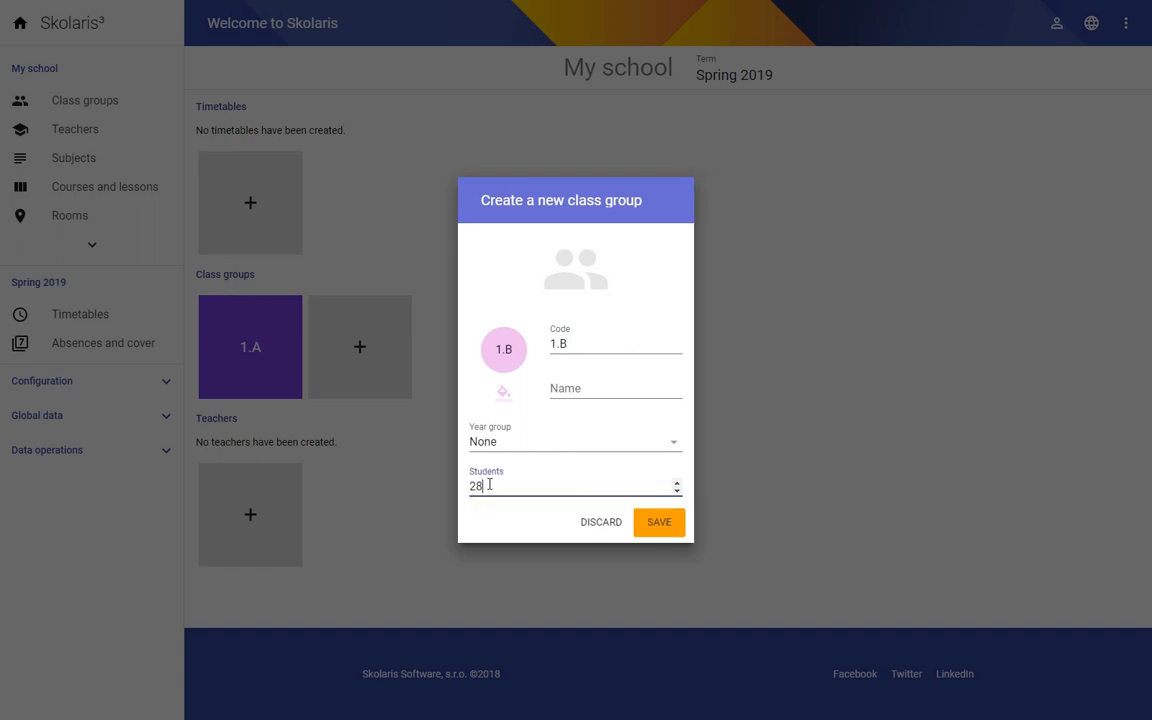
click(665, 522)
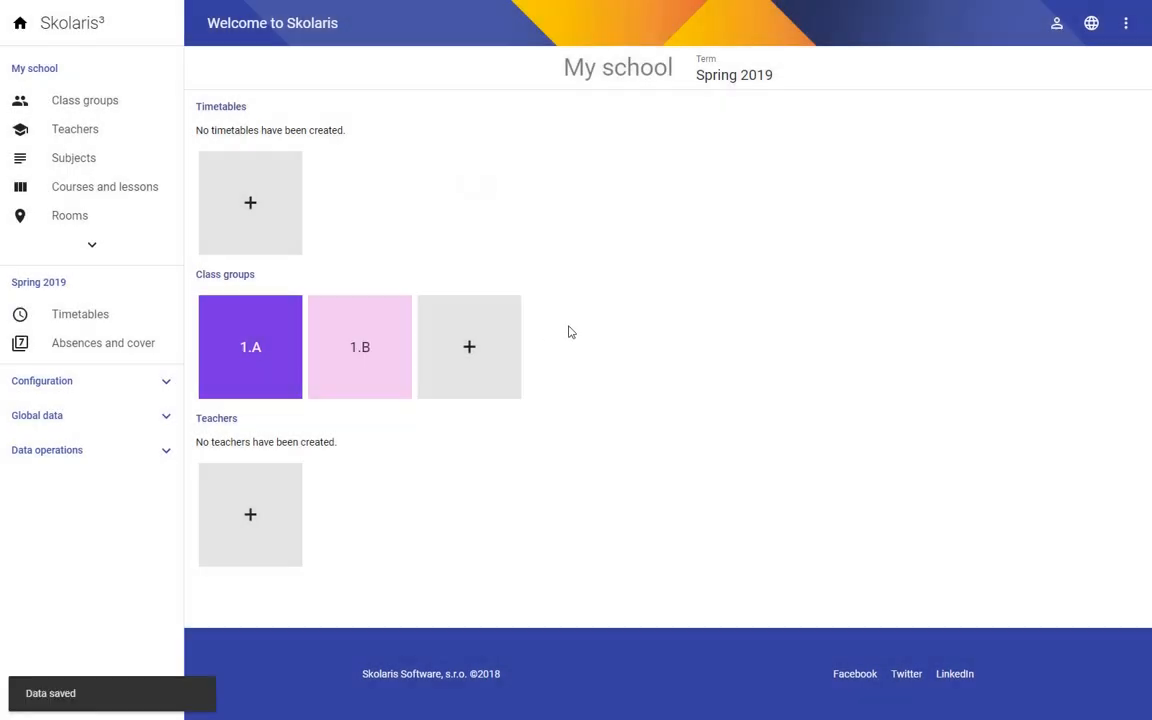
click(249, 355)
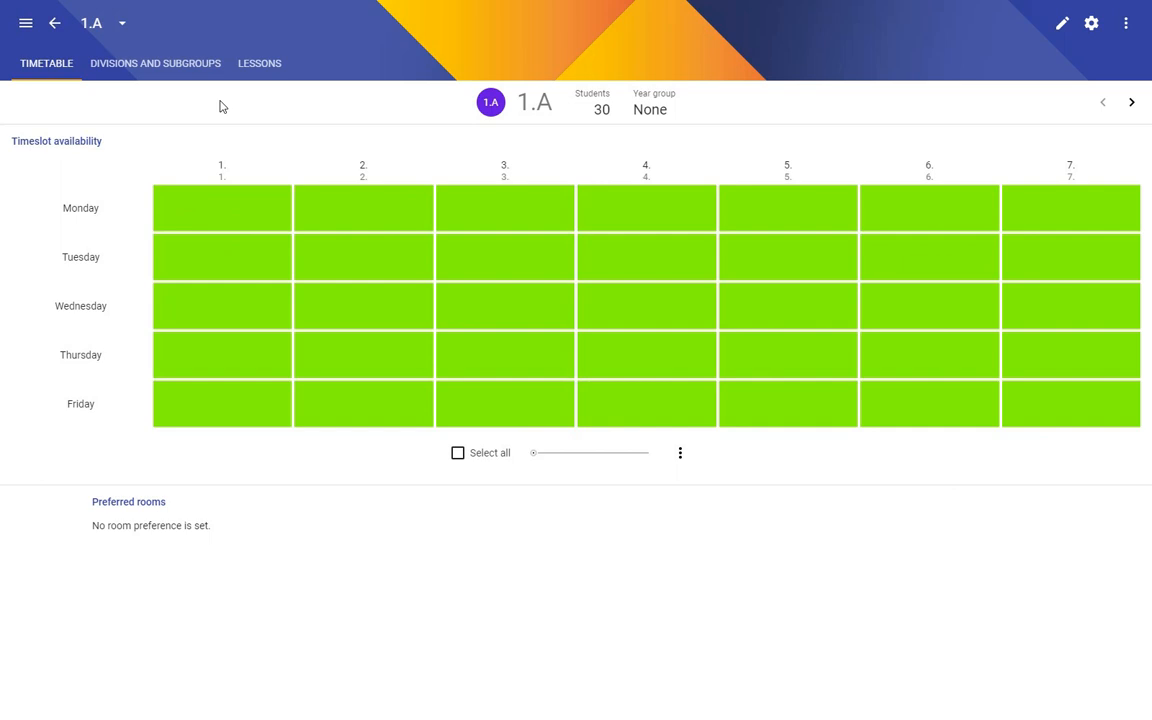
click(272, 64)
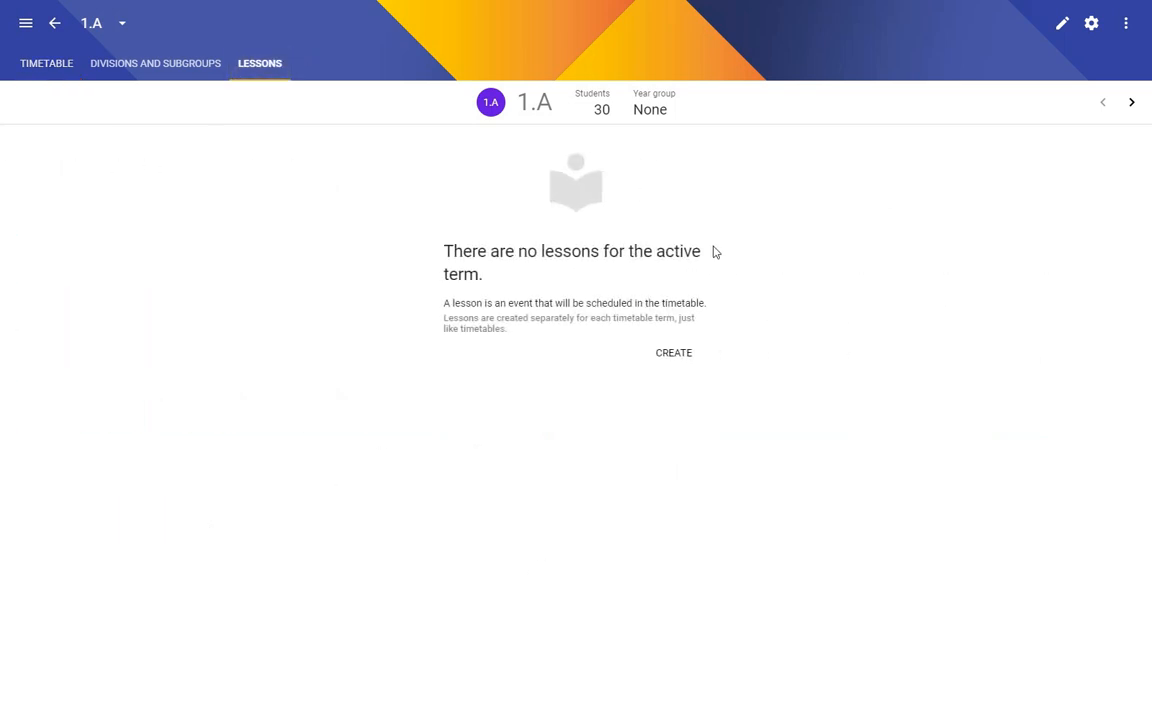
click(675, 351)
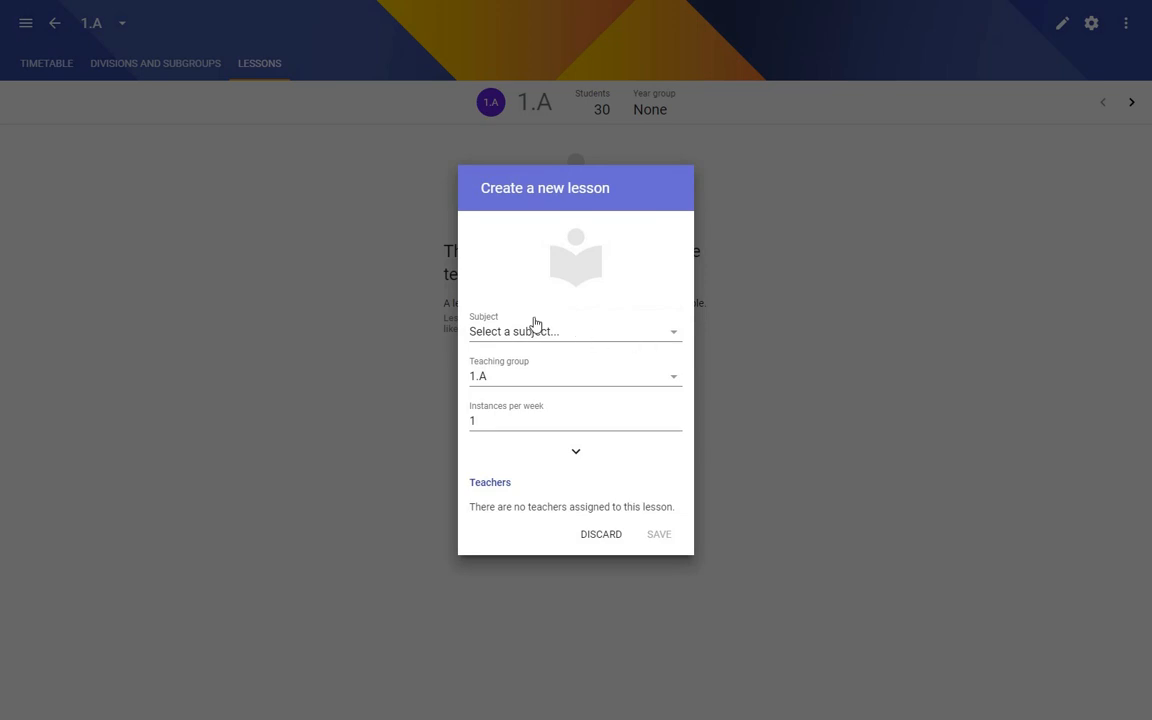
click(594, 537)
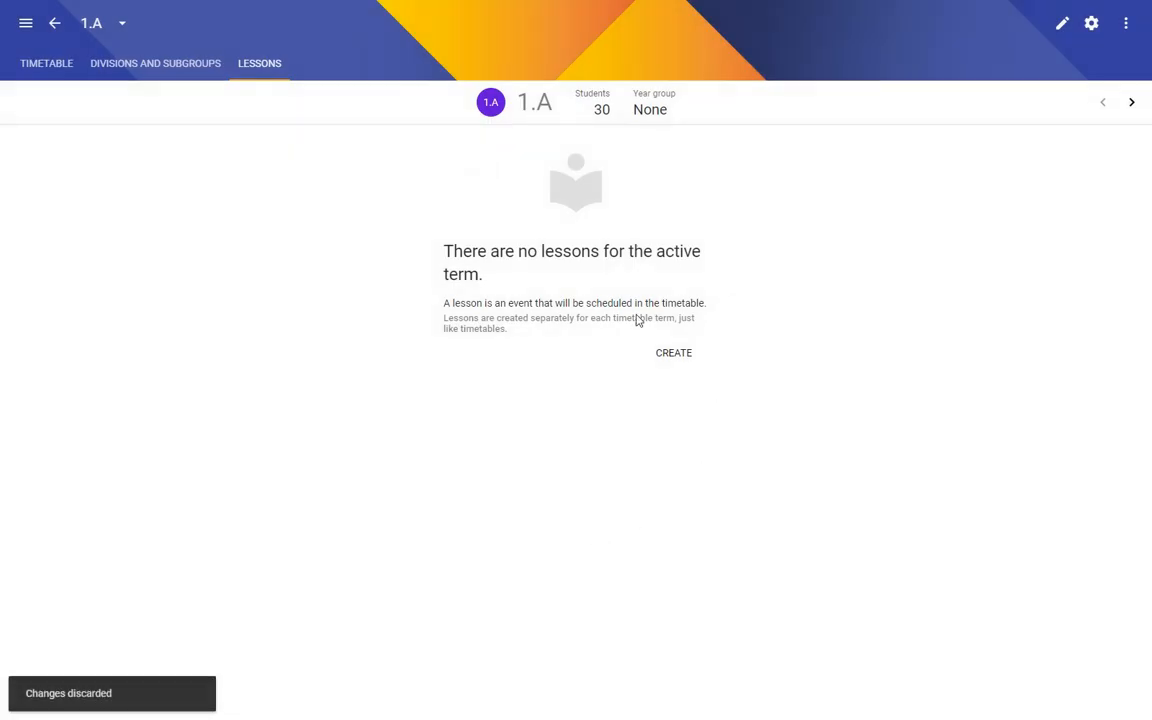
click(56, 28)
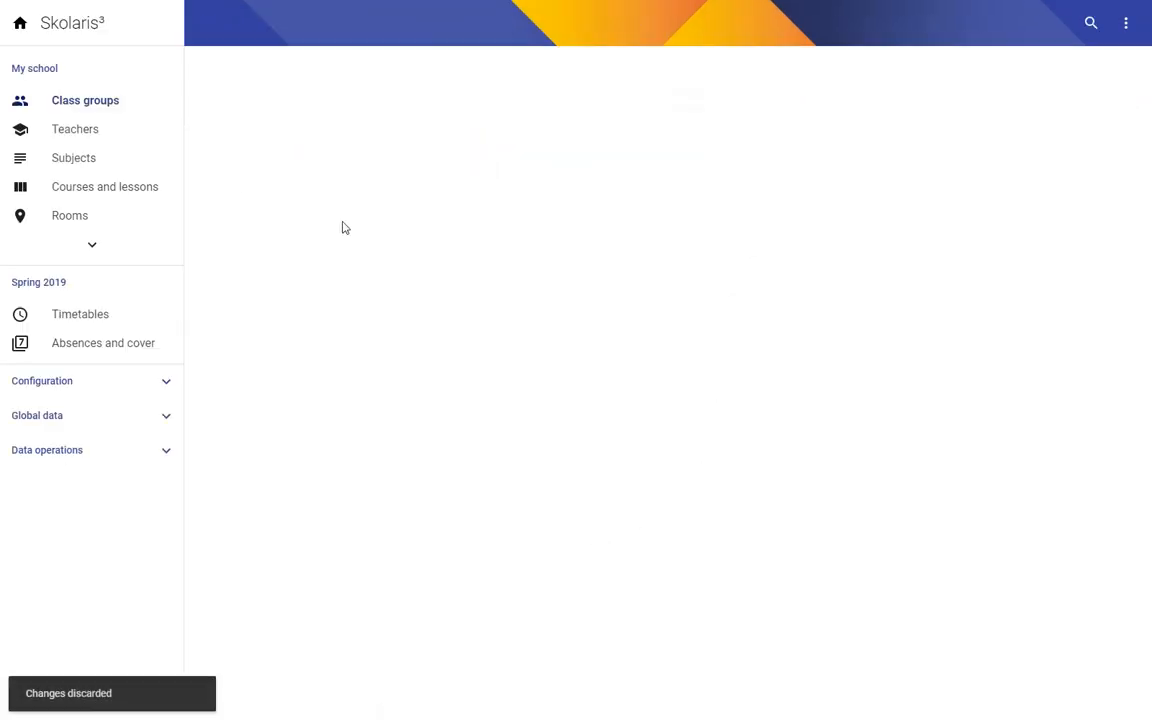
- Populate the school's subjects with the default set, review the list and save it
click(72, 161)
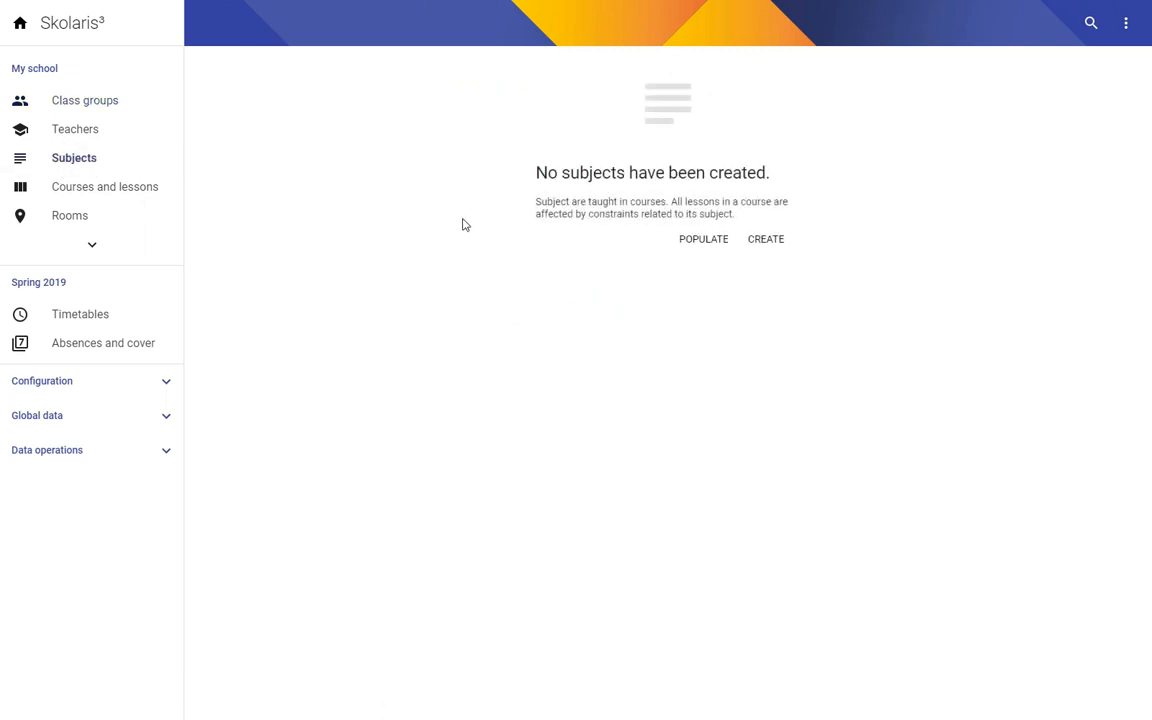
click(703, 239)
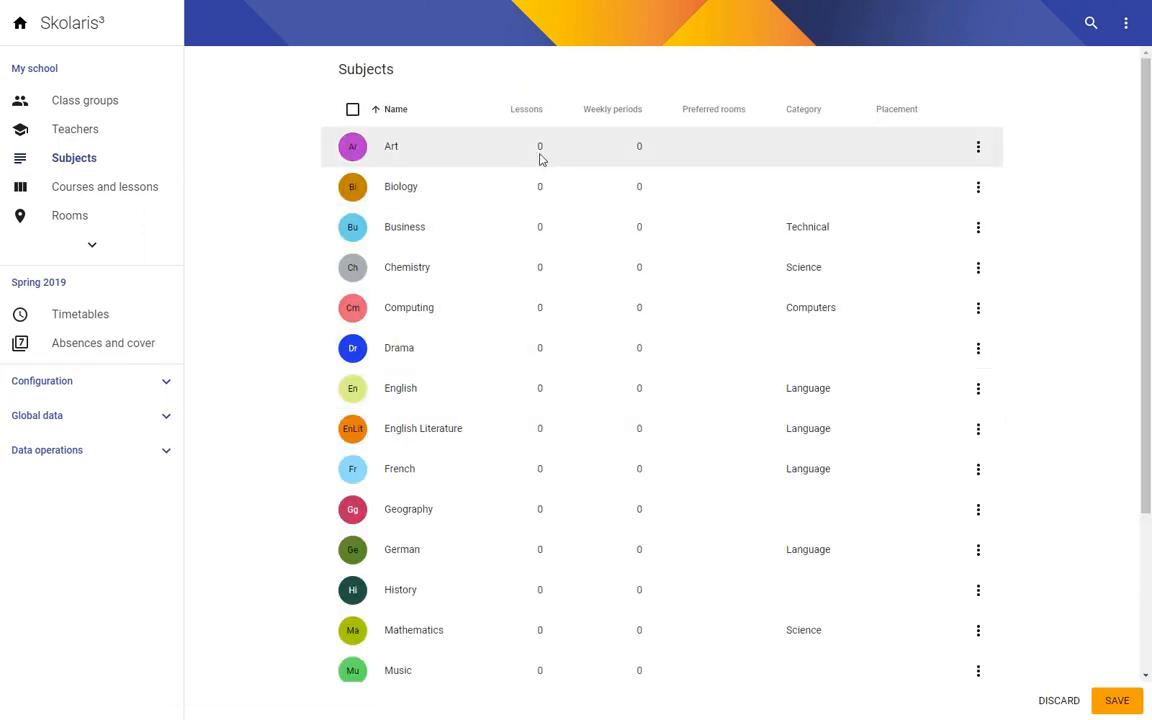
scroll(455, 300, down, 3)
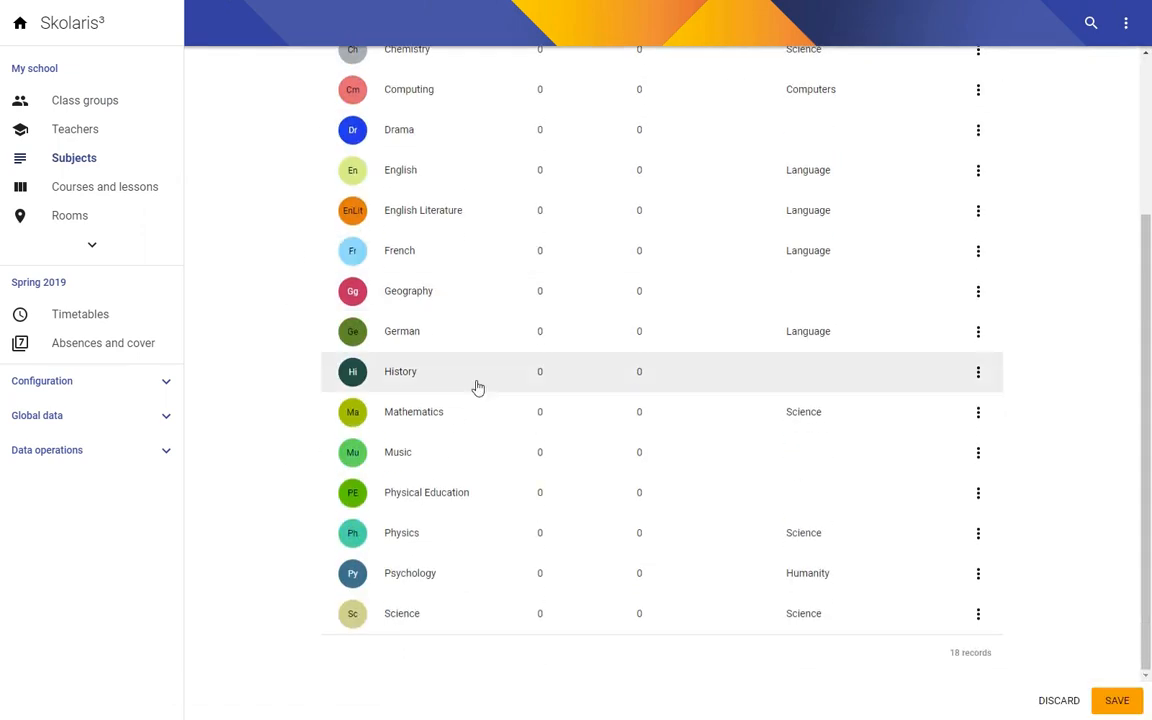
scroll(466, 420, up, 3)
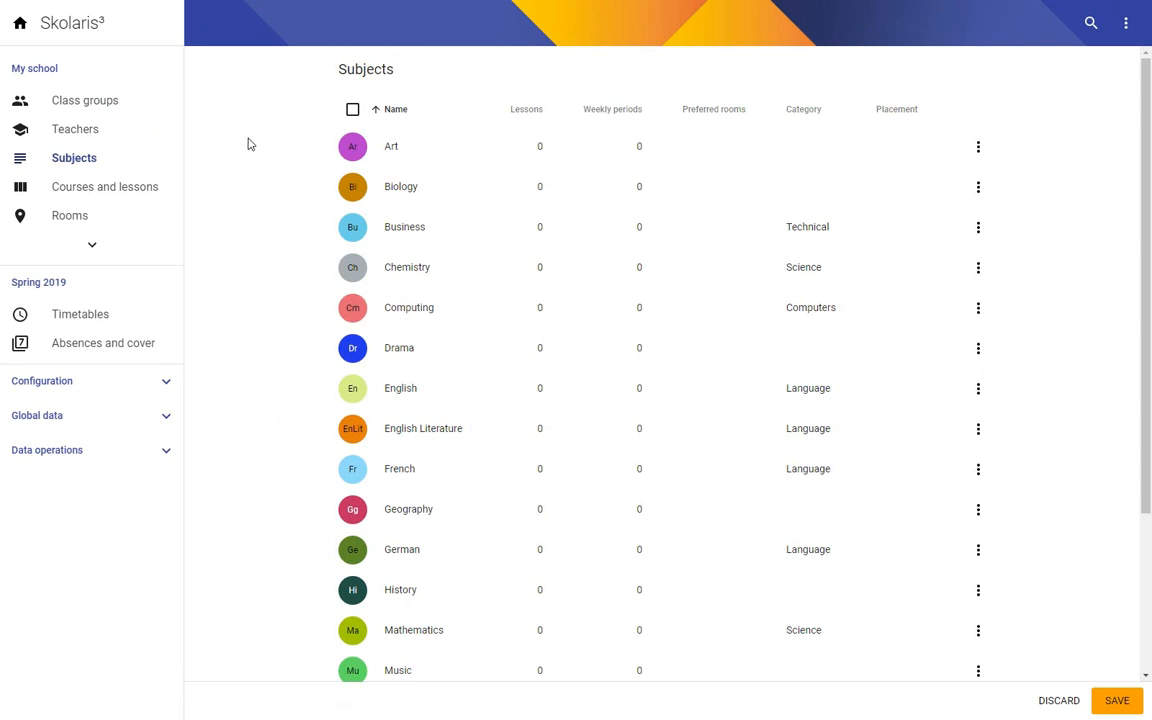
click(1118, 702)
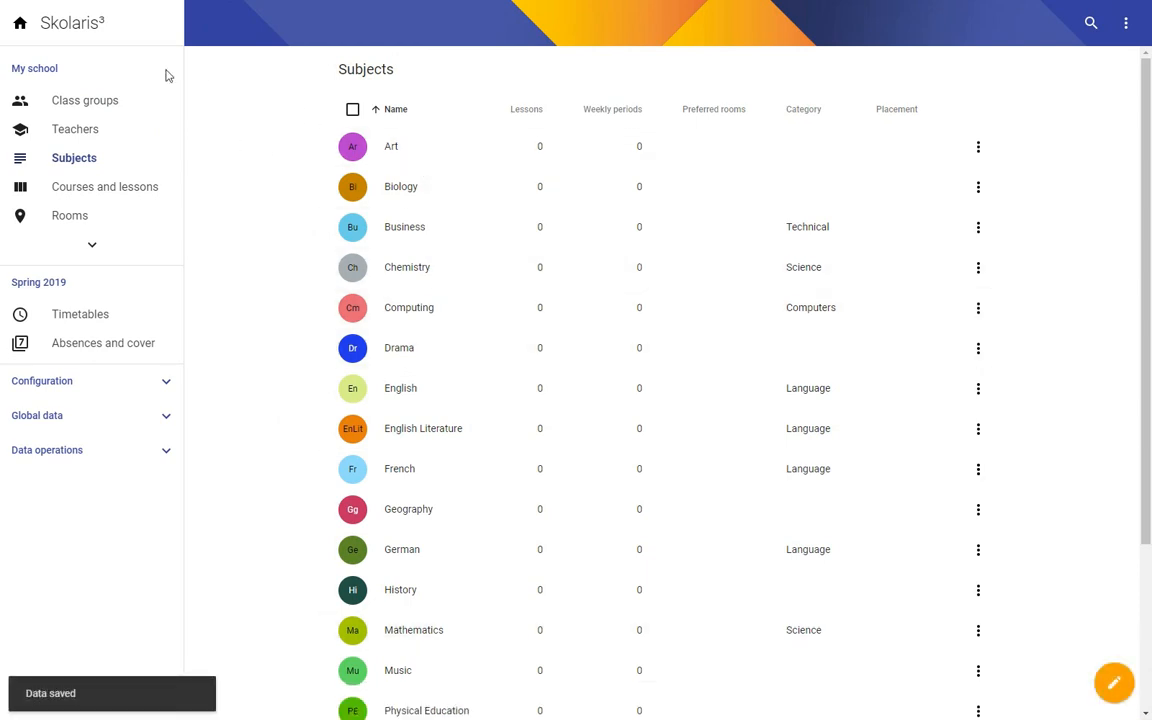
- From the school overview, create the teacher Blaise Pascal with code BP and no academic title
click(58, 25)
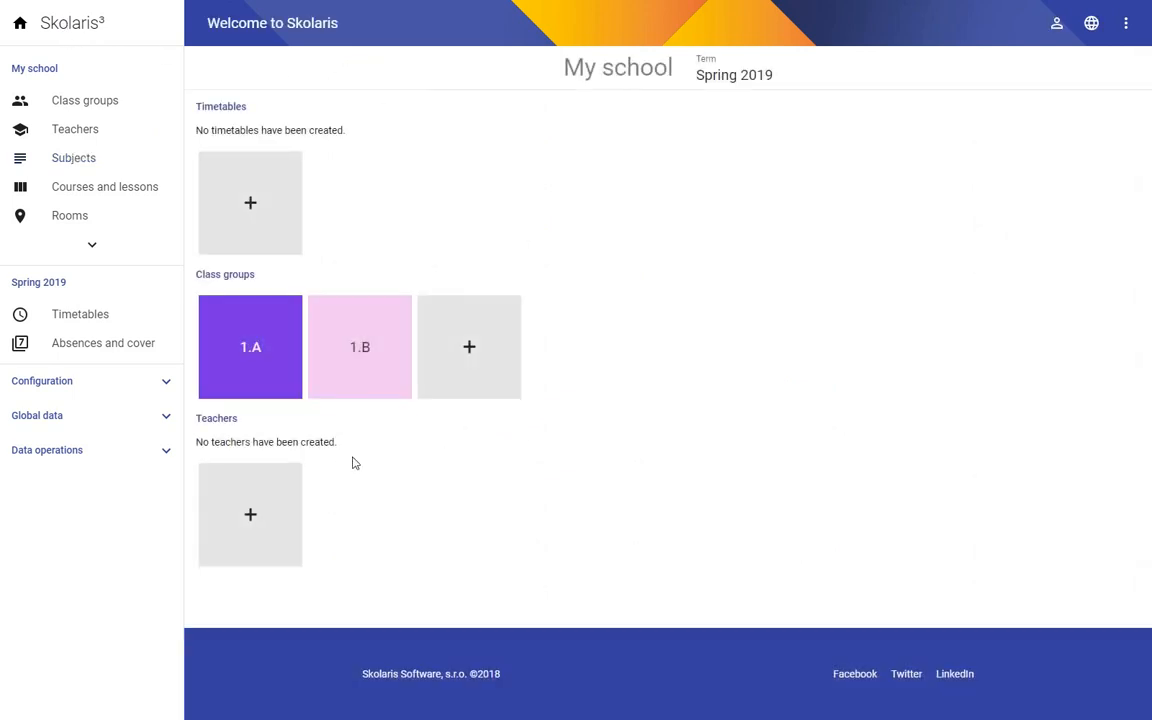
click(253, 516)
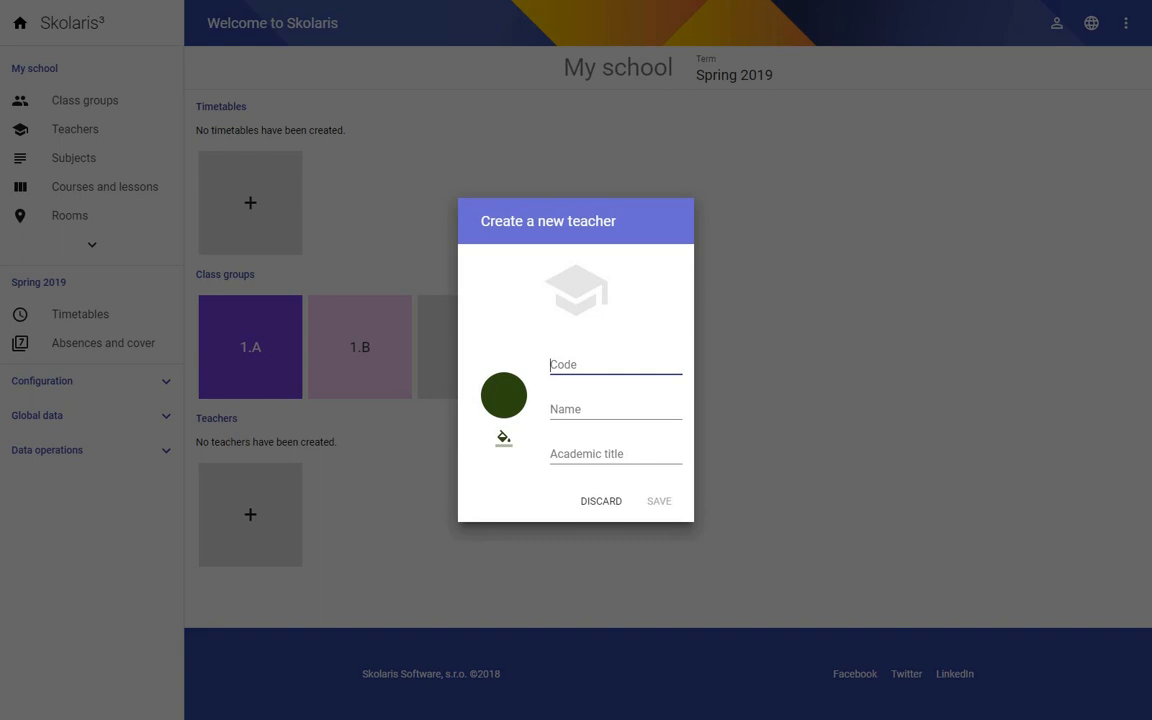
click(579, 364)
text(BP)
key(Tab)
text(Blai)
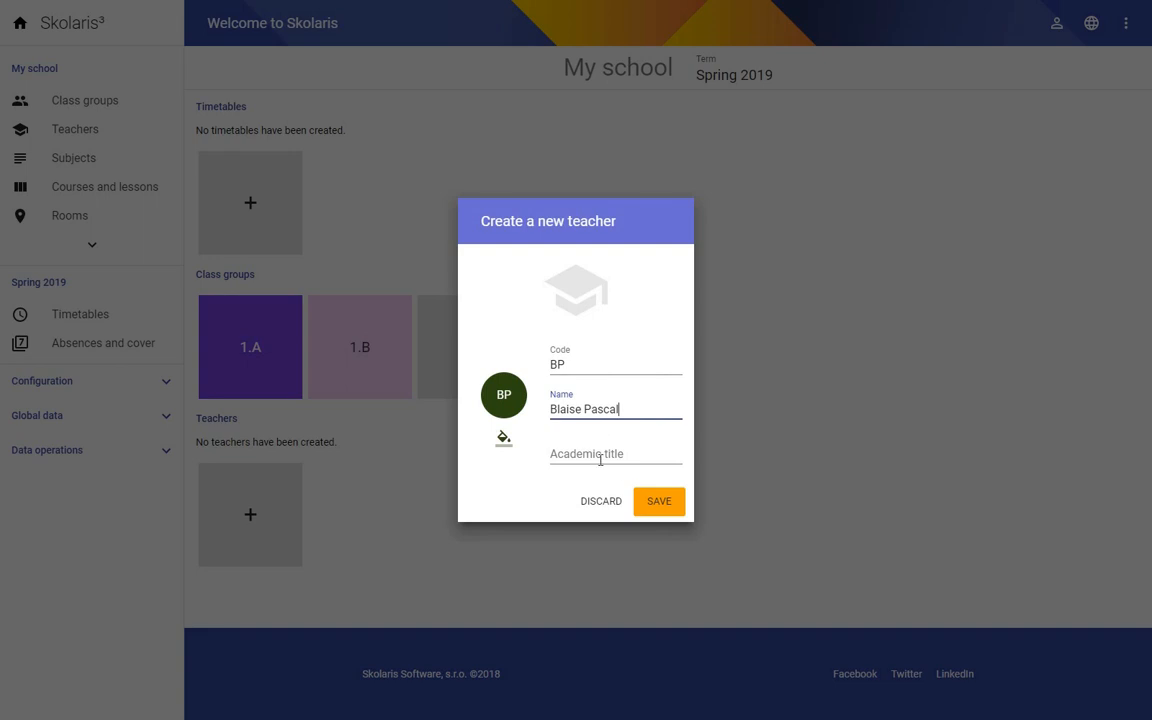
click(659, 504)
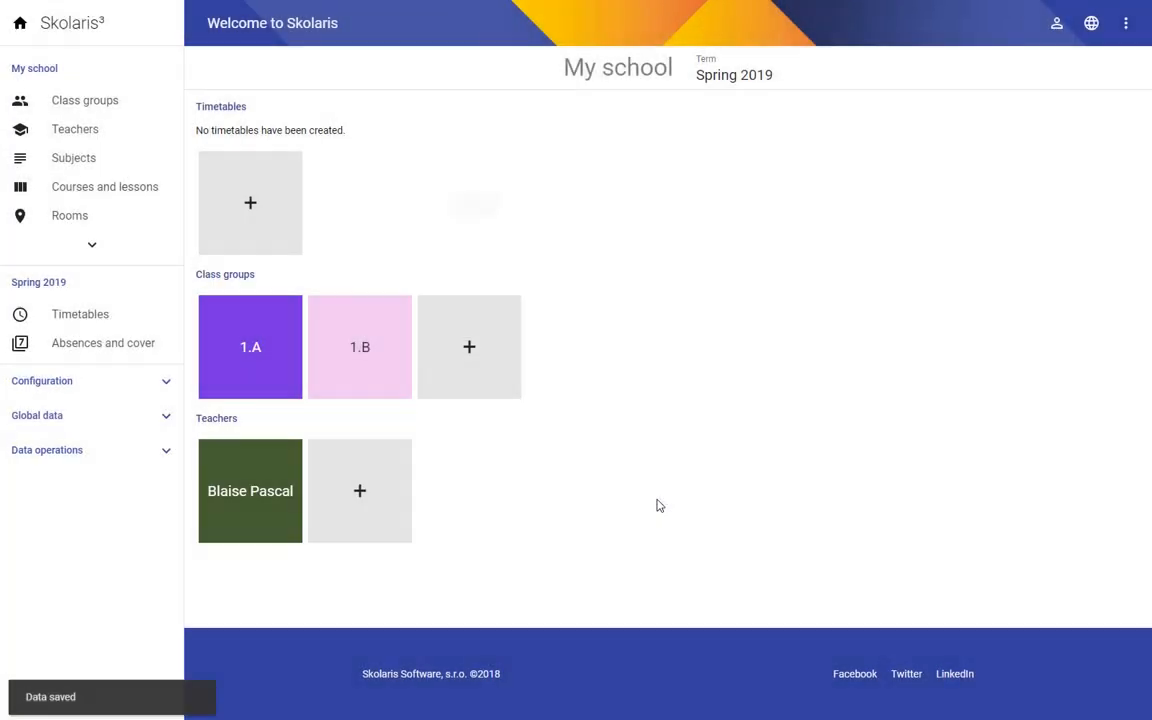
- Create the teacher Francis Drake with code FD and the academic title Sir
click(361, 500)
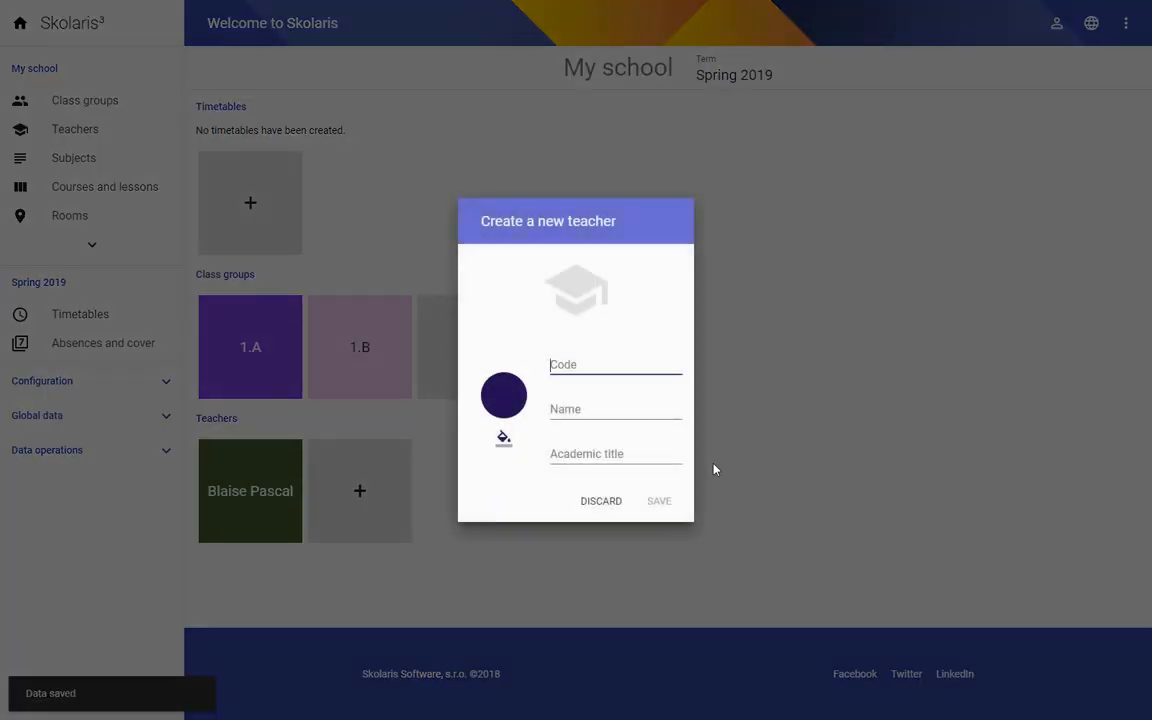
text(FD)
key(Tab)
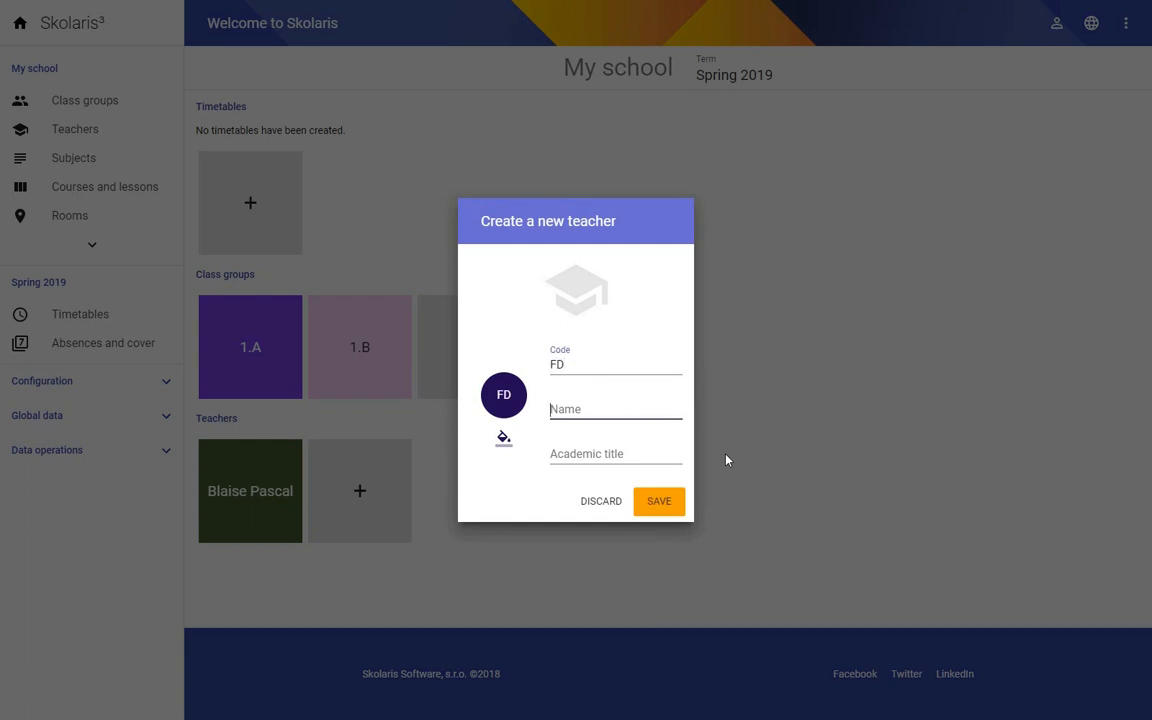
text(Francis Drake)
key(Tab)
text(Sir)
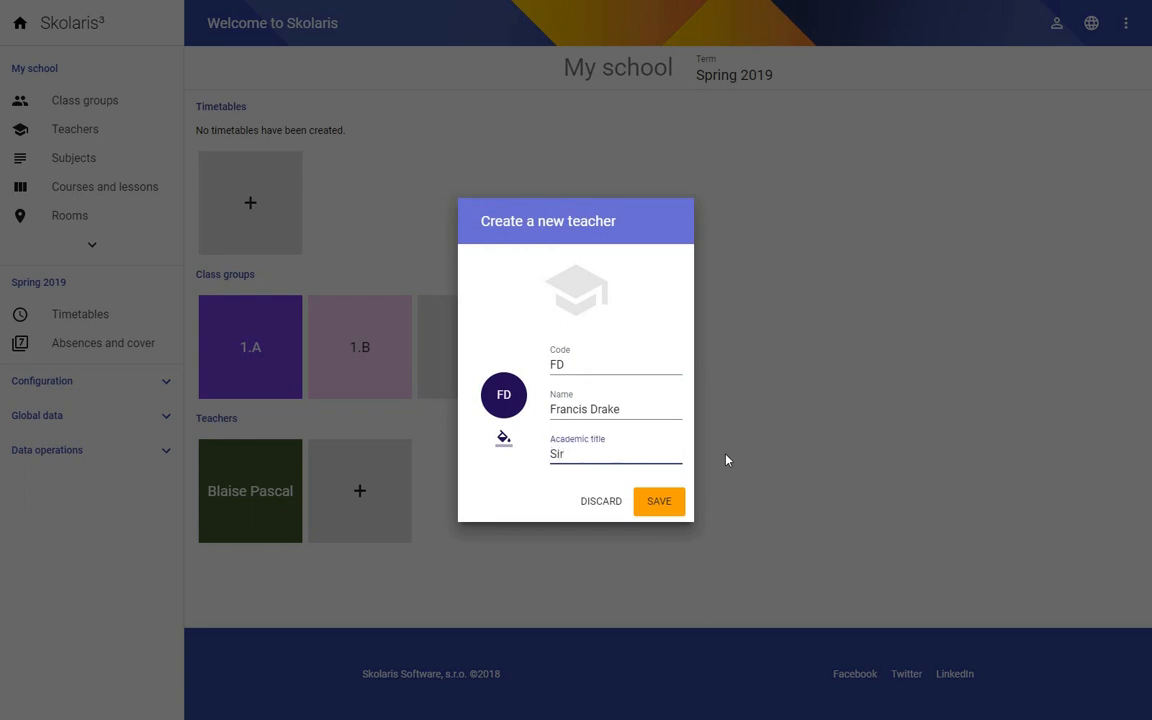
click(662, 501)
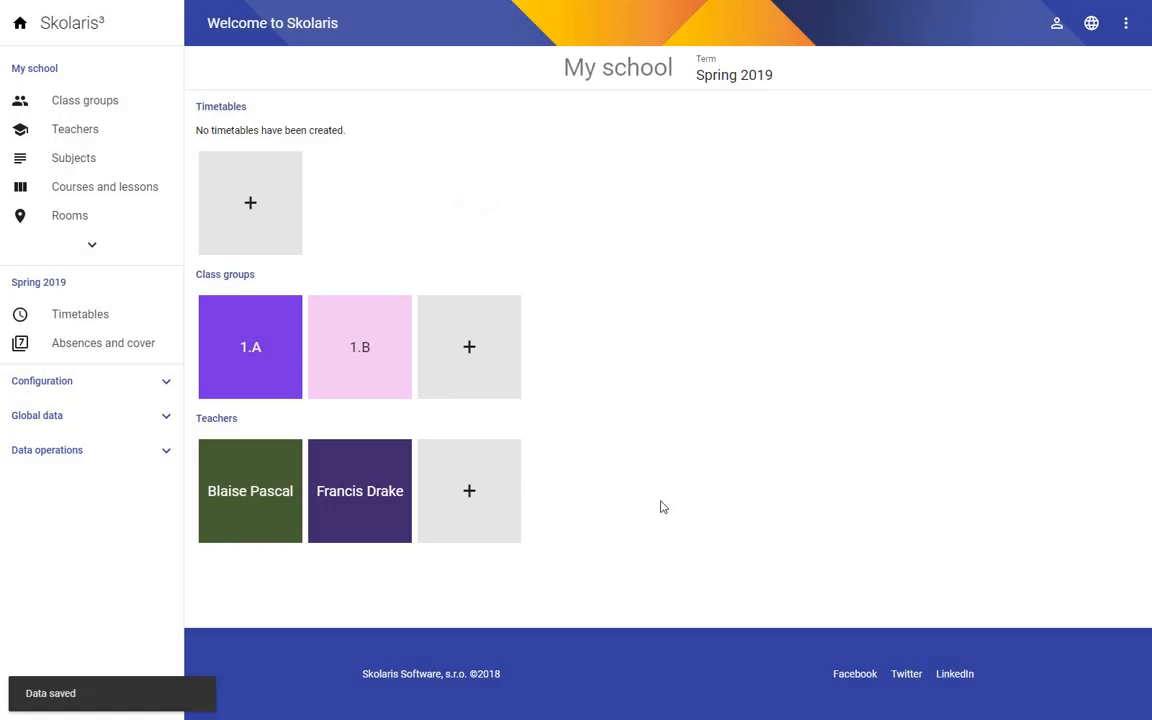
click(472, 491)
text(HM)
key(Tab)
text(He)
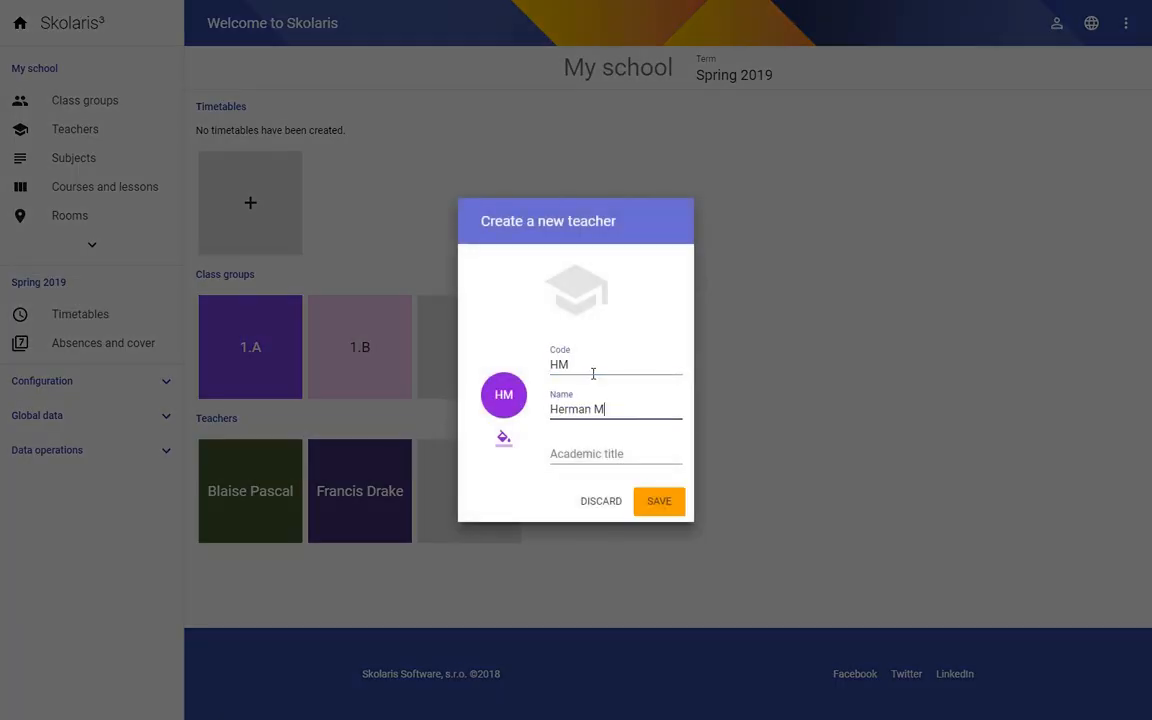
click(660, 505)
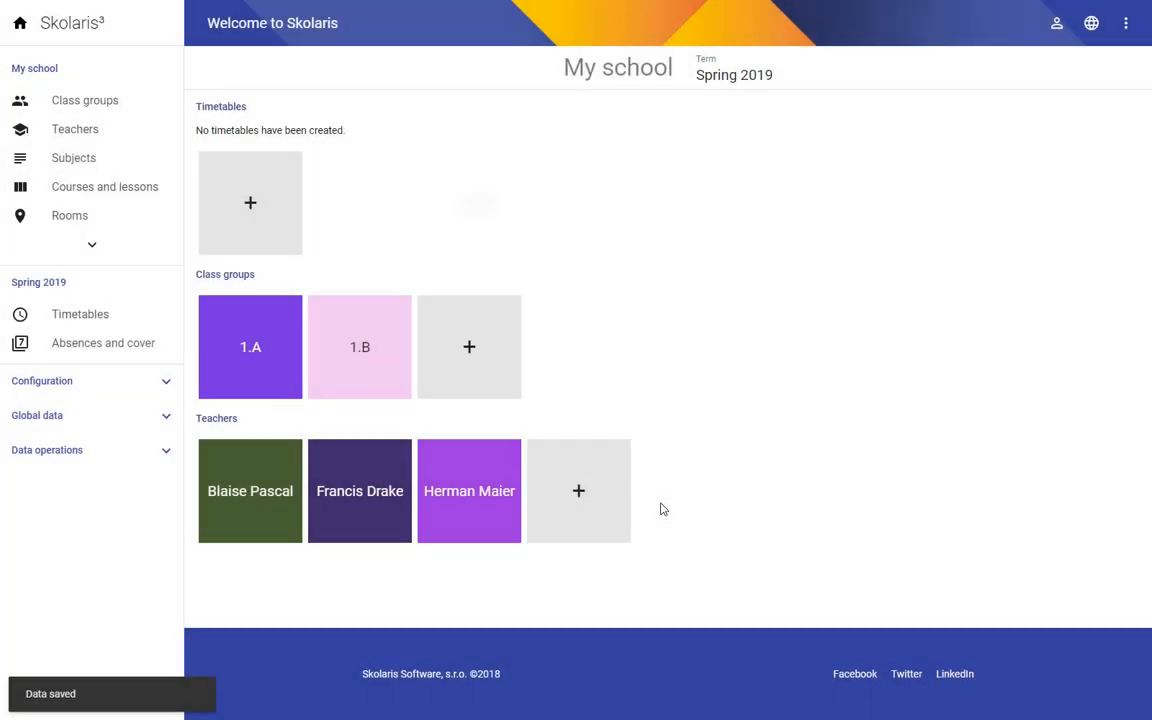
- Create the teacher Isaac Newton with code IN and no academic title
click(579, 492)
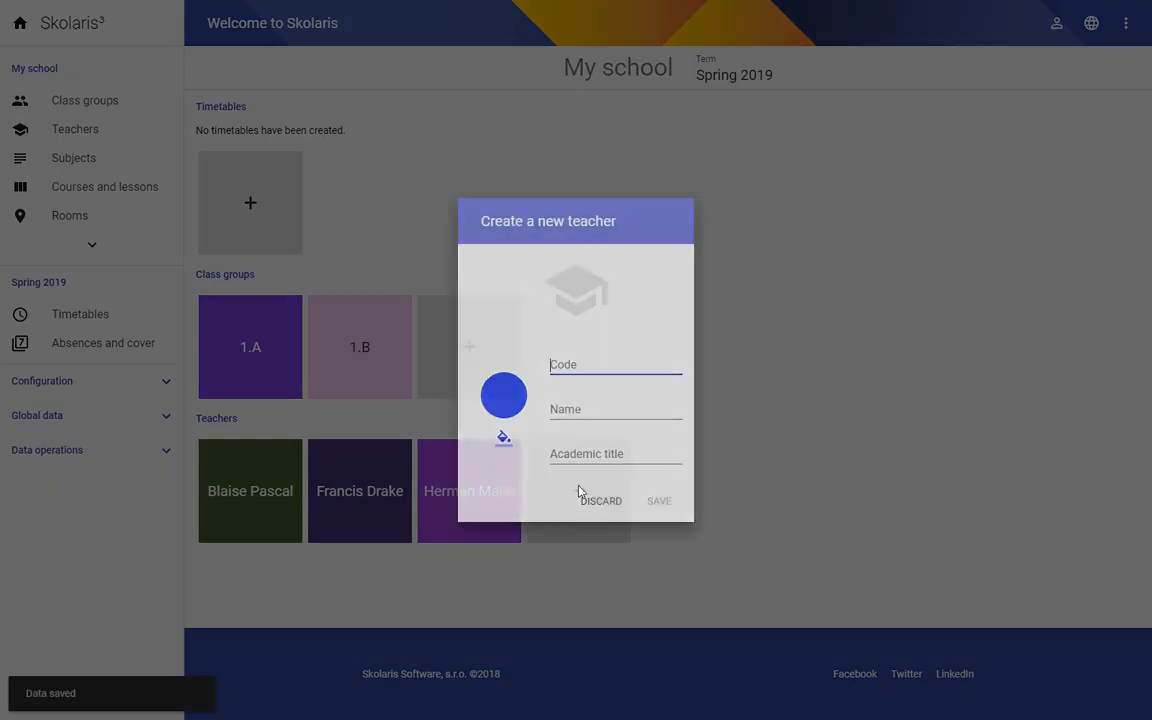
text(IN)
key(Tab)
text(Isa)
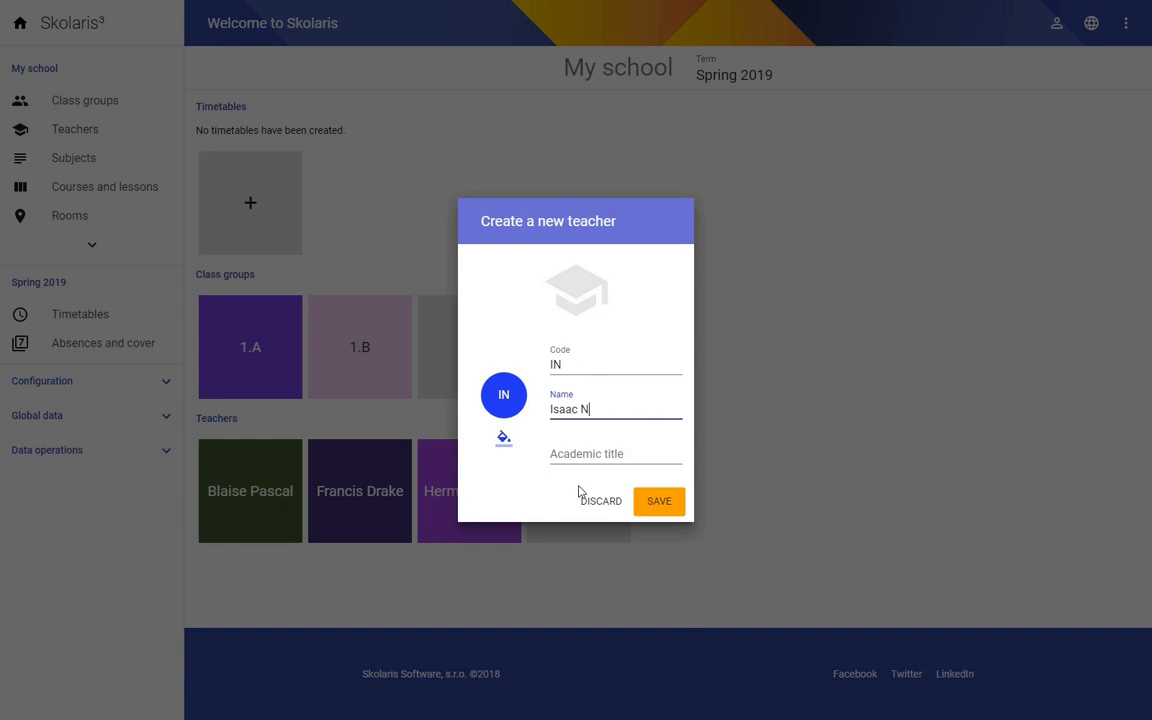
click(658, 500)
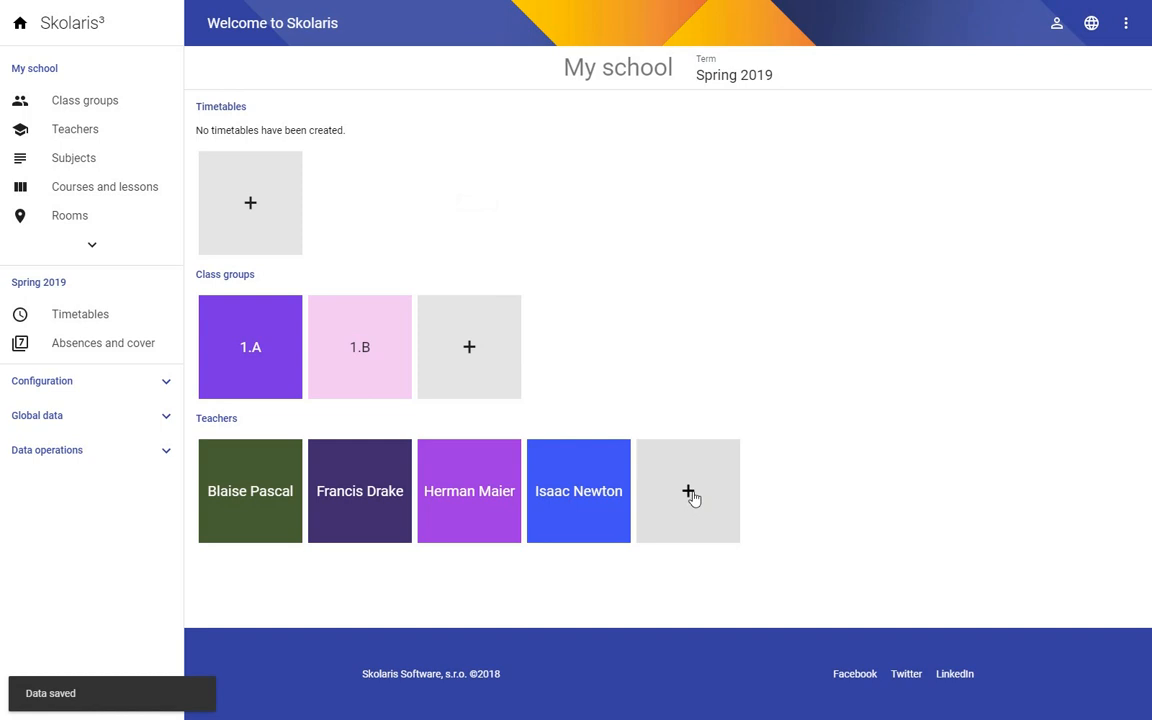
click(690, 493)
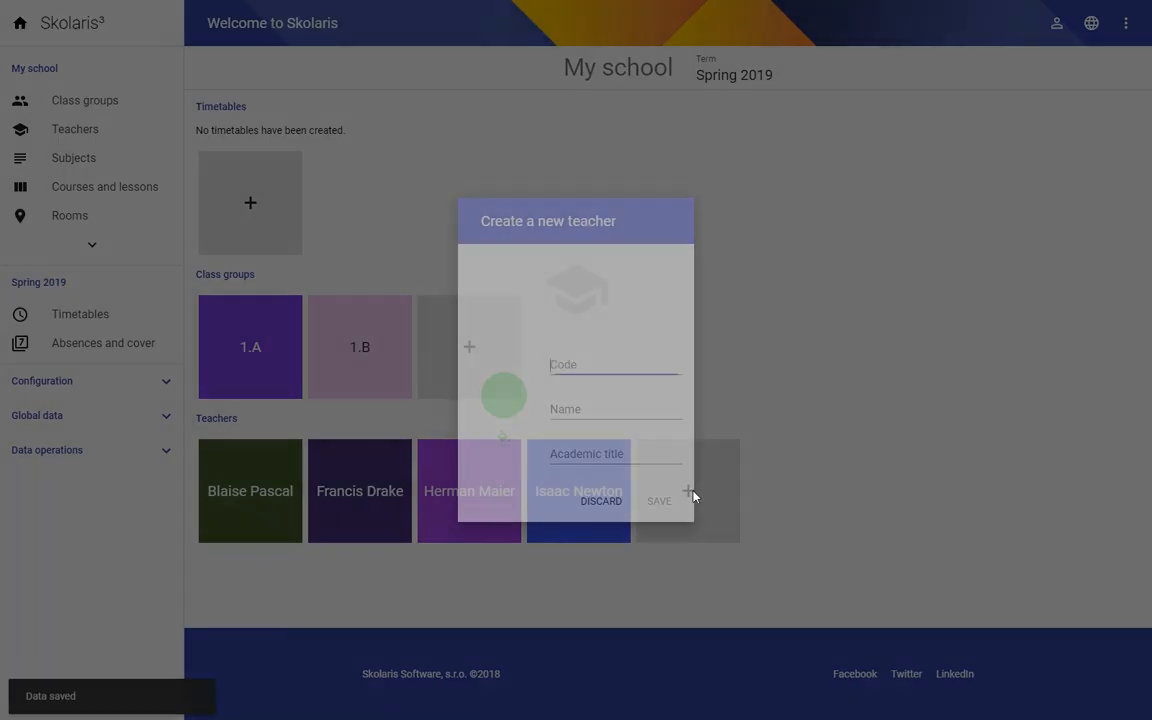
text(JK)
key(Tab)
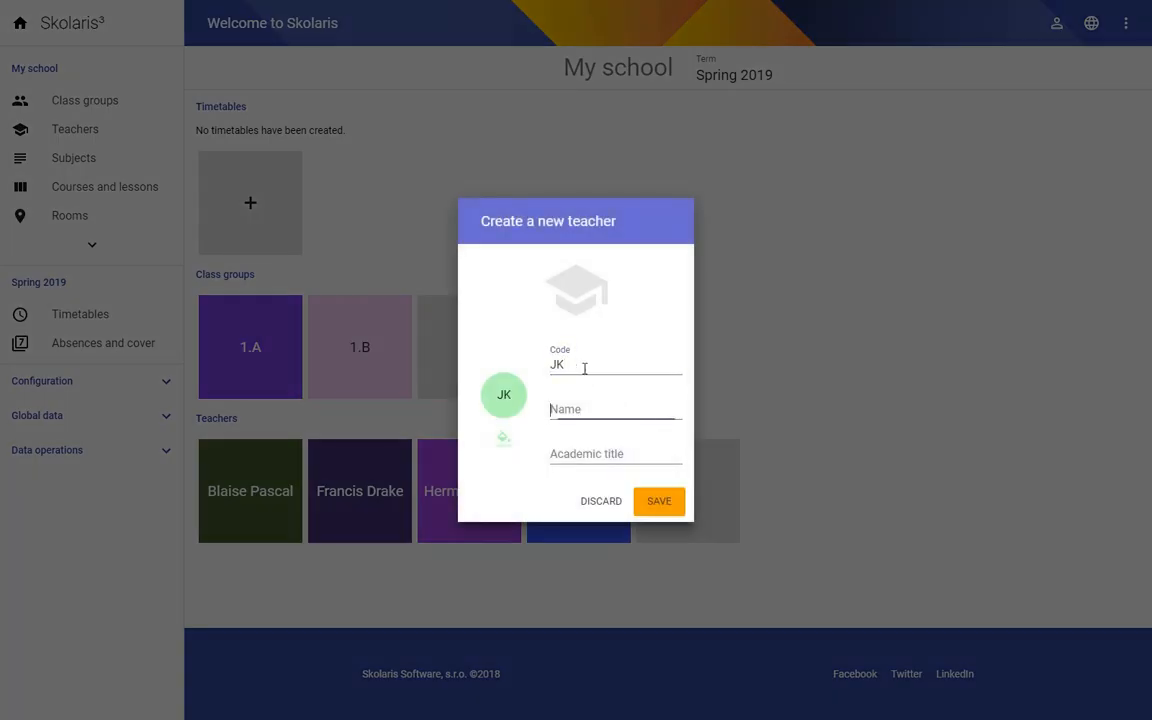
text(Jarmila Kratochvilová)
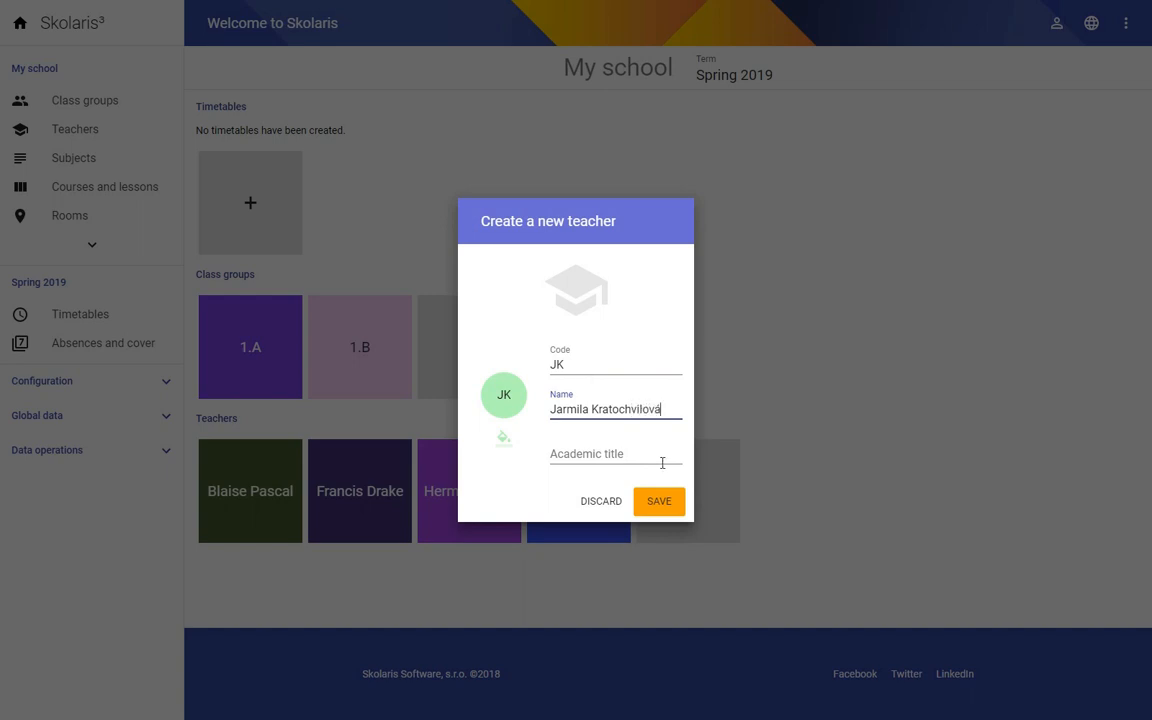
click(660, 502)
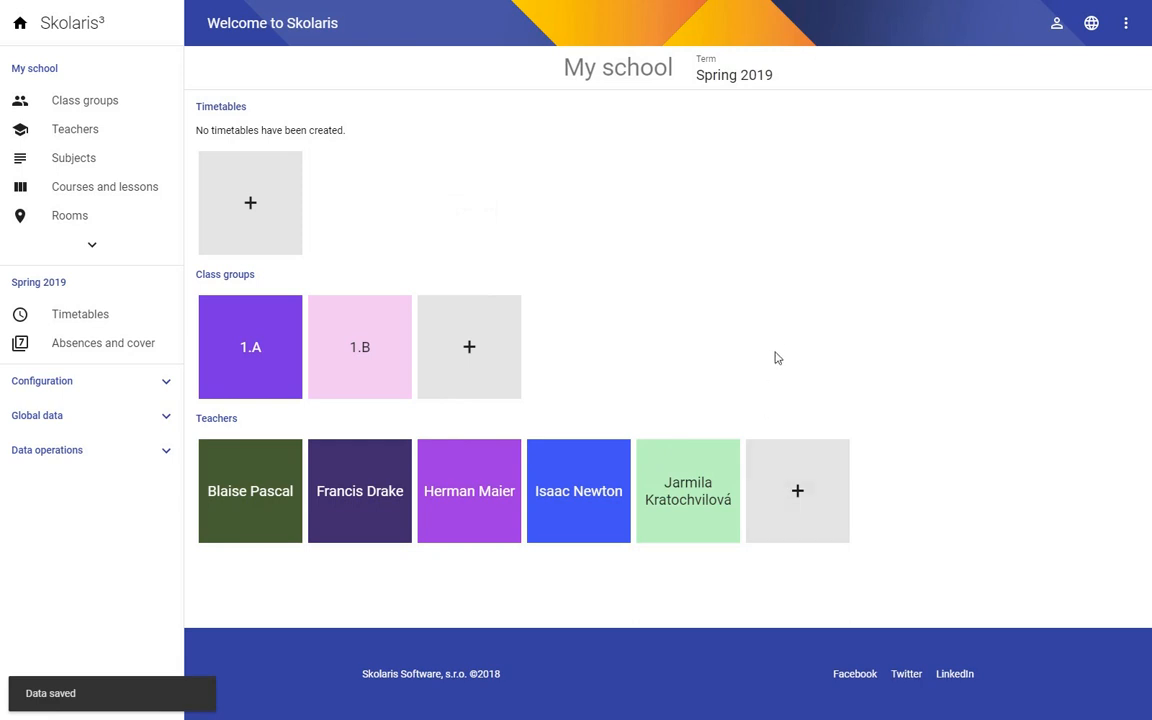
- Create the teacher John Ronald Reuel Tolkien with code JRRT and the academic title Prof
click(797, 495)
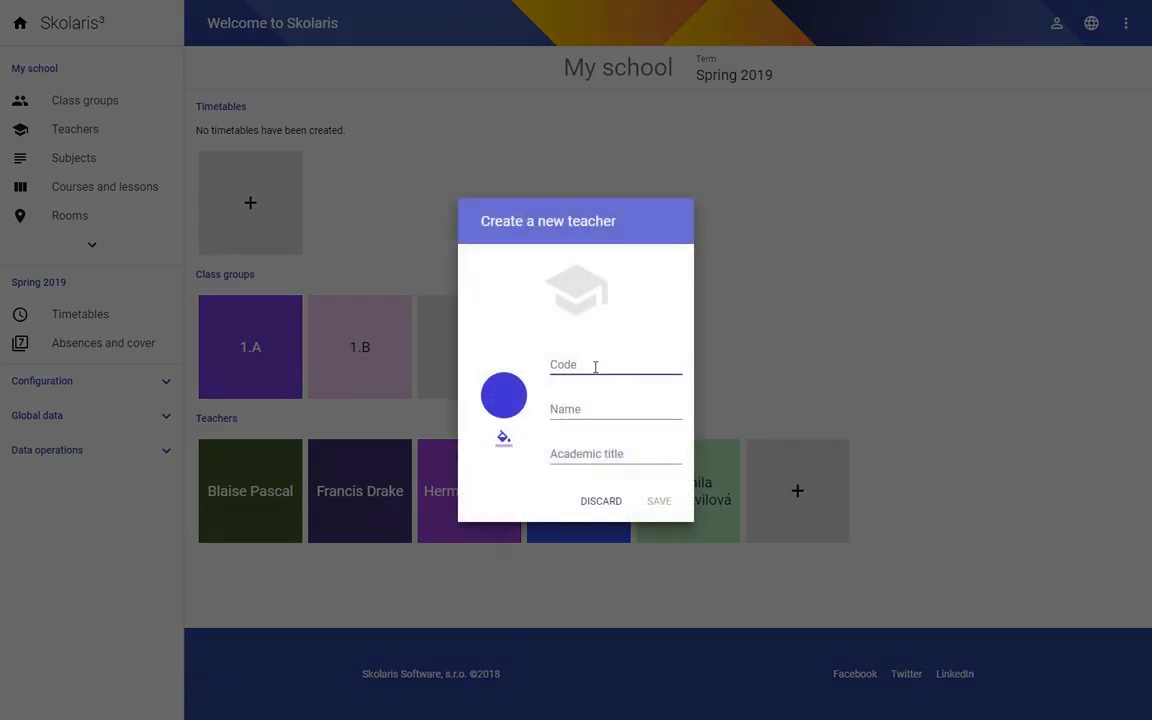
text(JRRT)
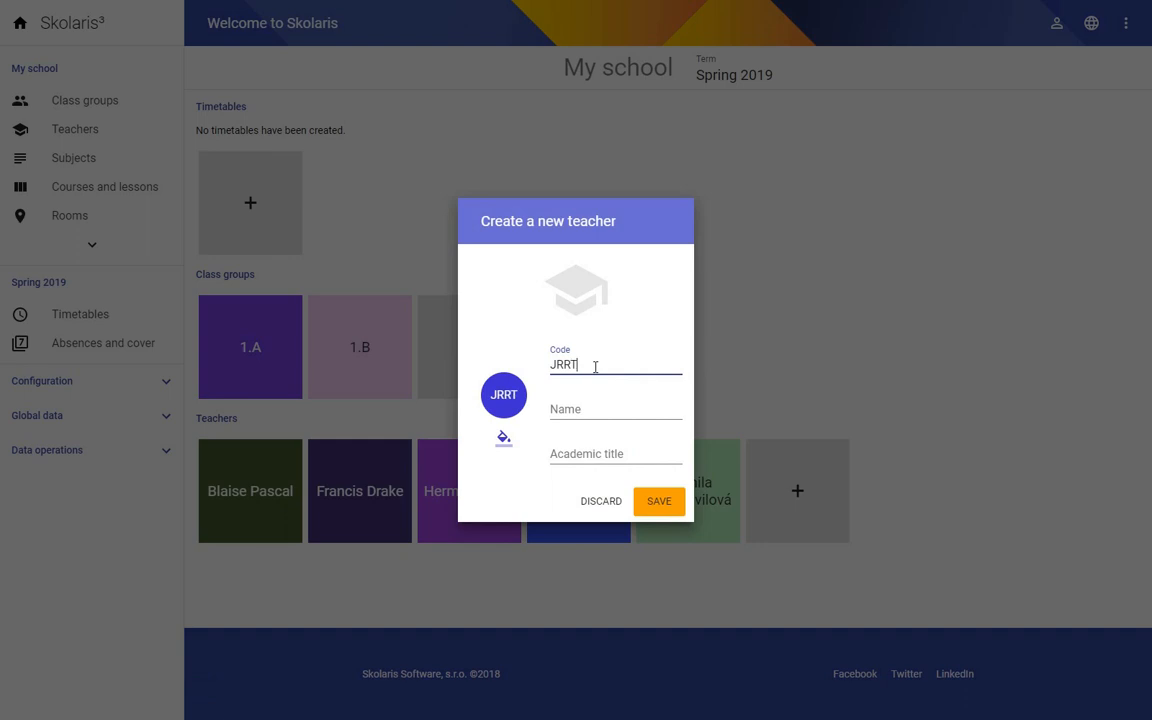
key(Tab)
text(John)
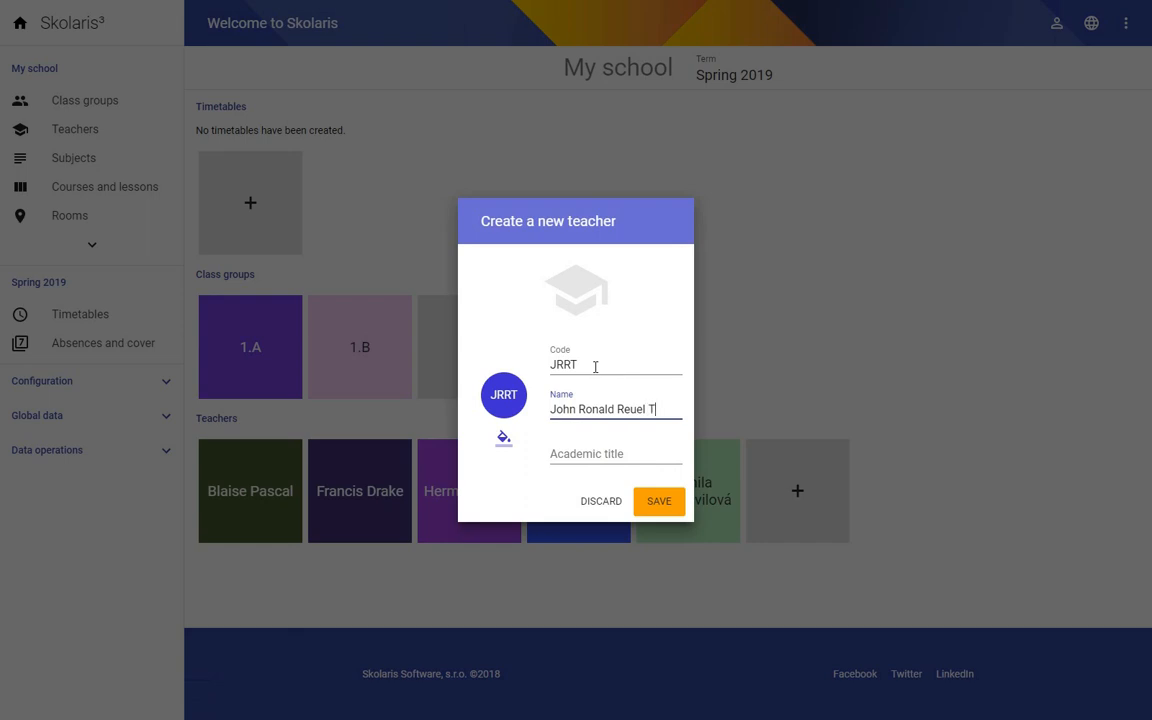
text( Ronald Reuel Tolkien)
key(Tab)
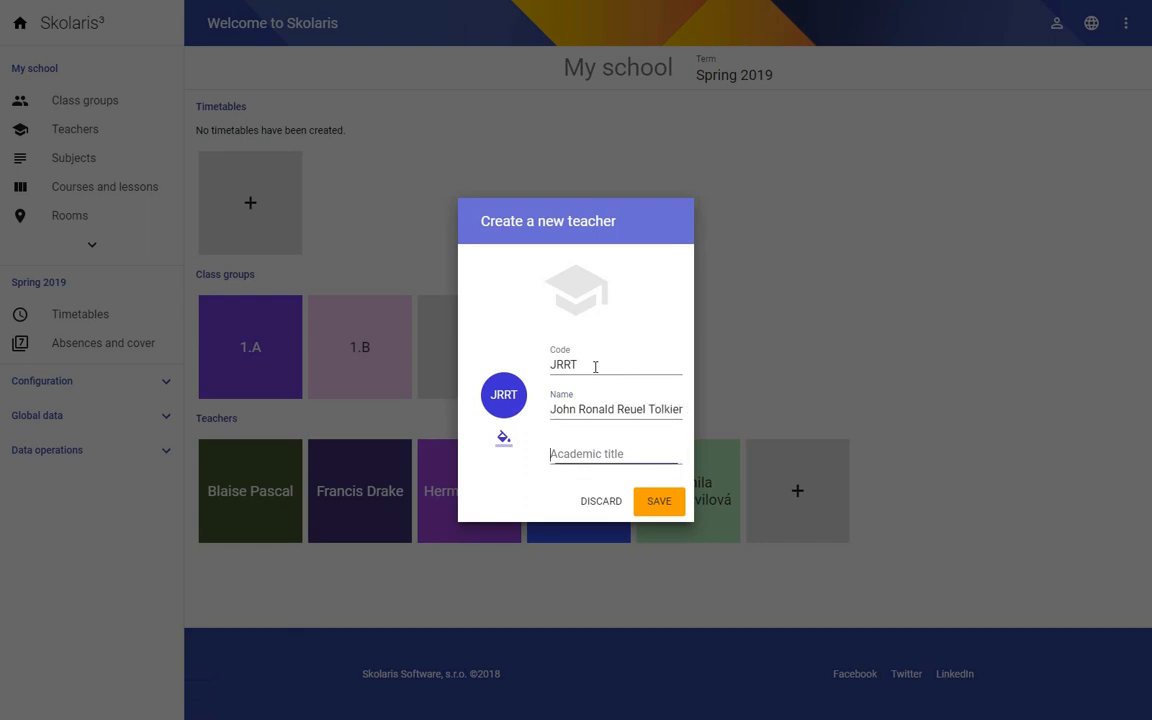
text(Prof.)
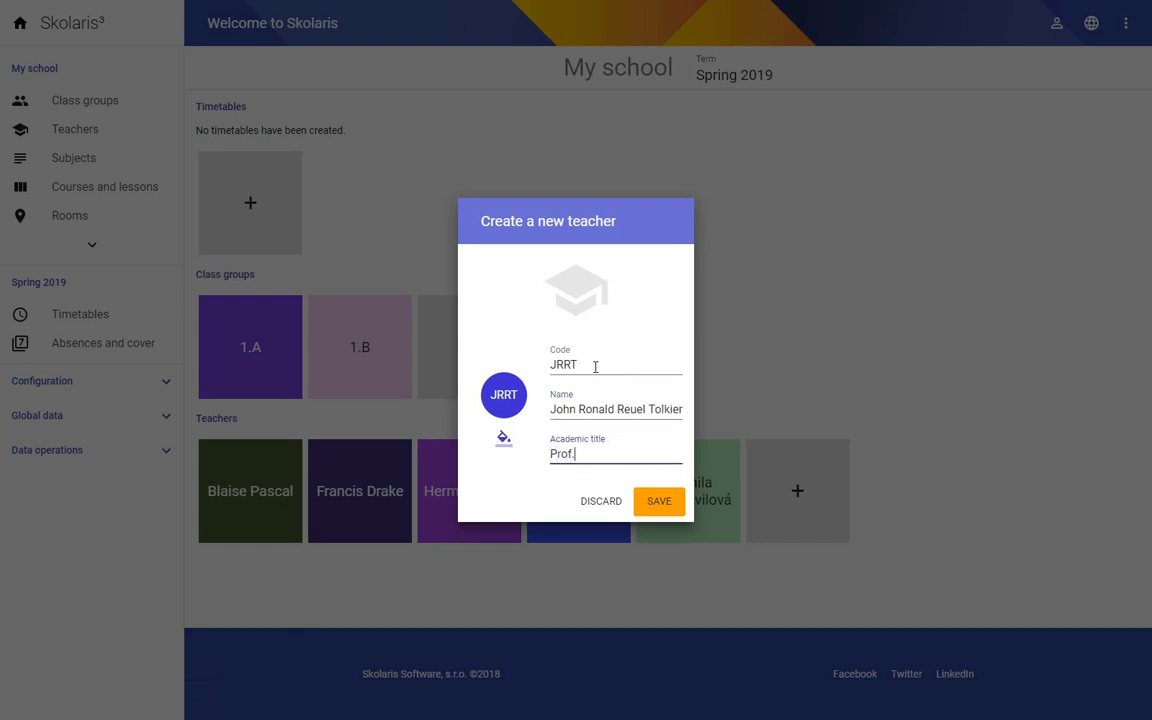
click(658, 501)
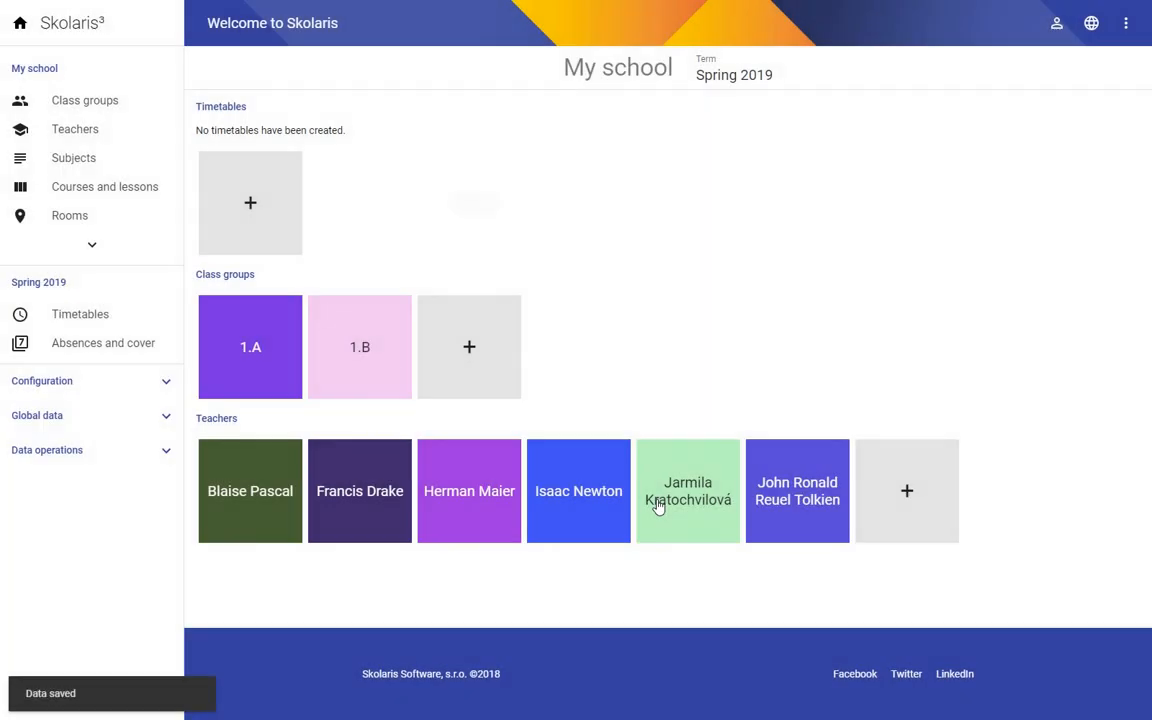
- Create the teacher Sebastian Coe with code SC and no academic title
click(910, 494)
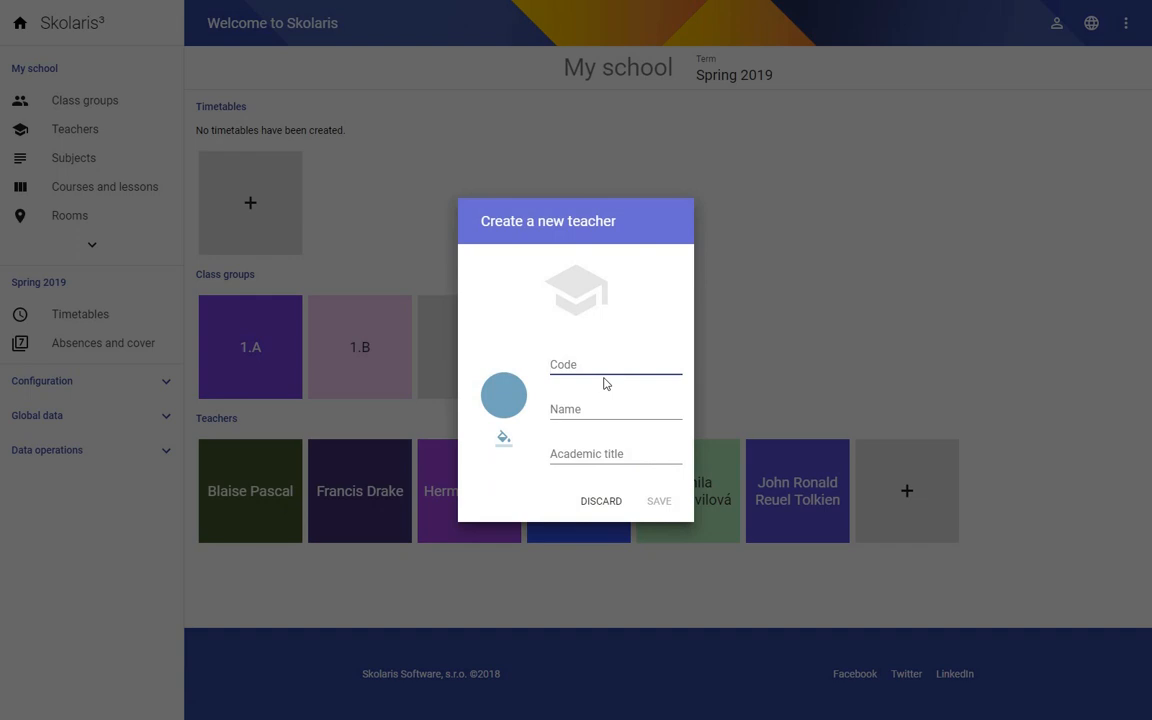
text(SC)
key(Tab)
text(Seba)
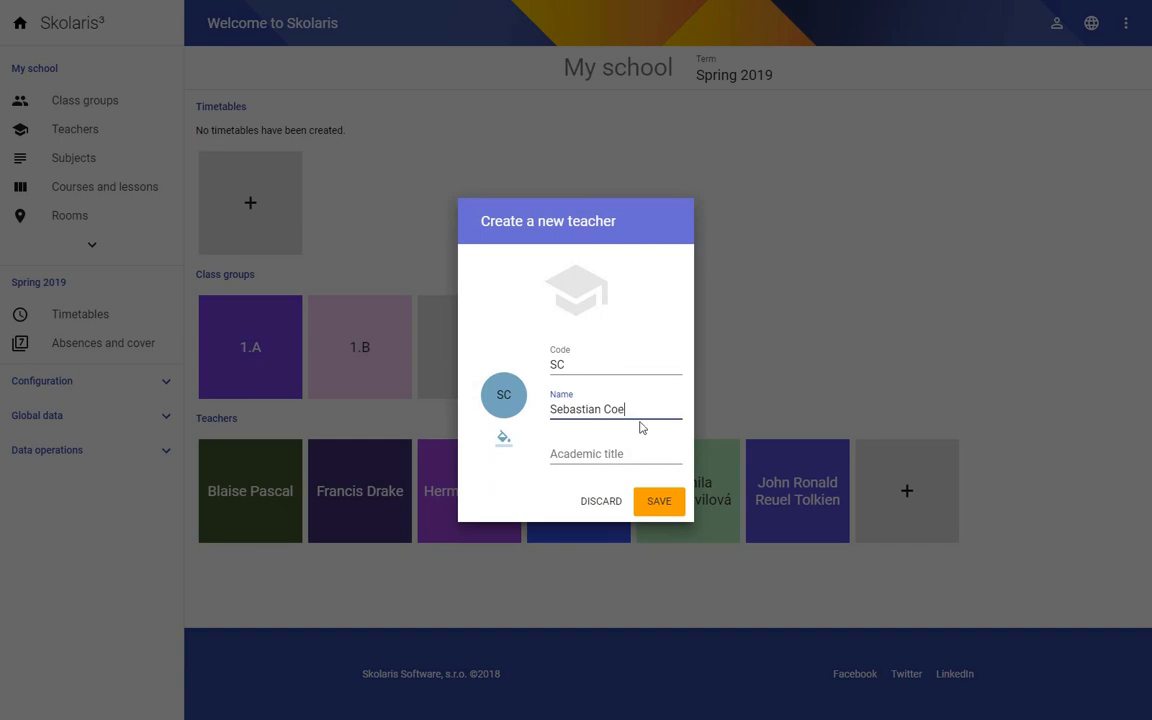
click(659, 502)
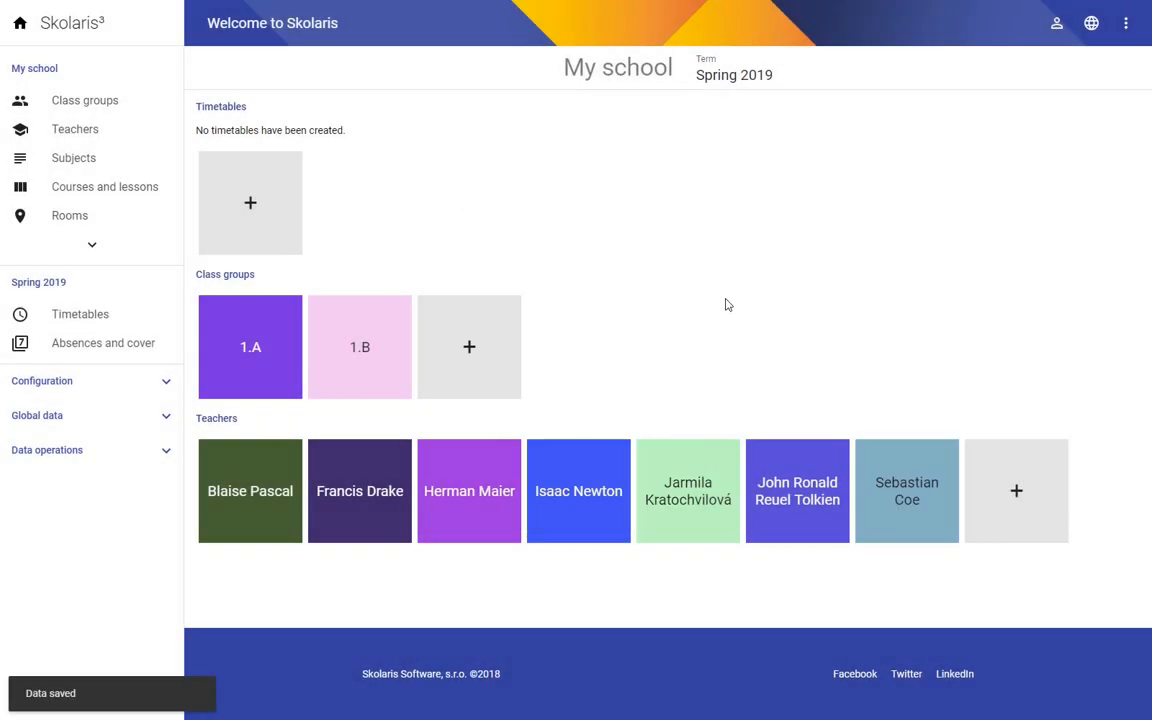
- Add Mathematics as a subject qualification for the teacher Blaise Pascal
click(252, 497)
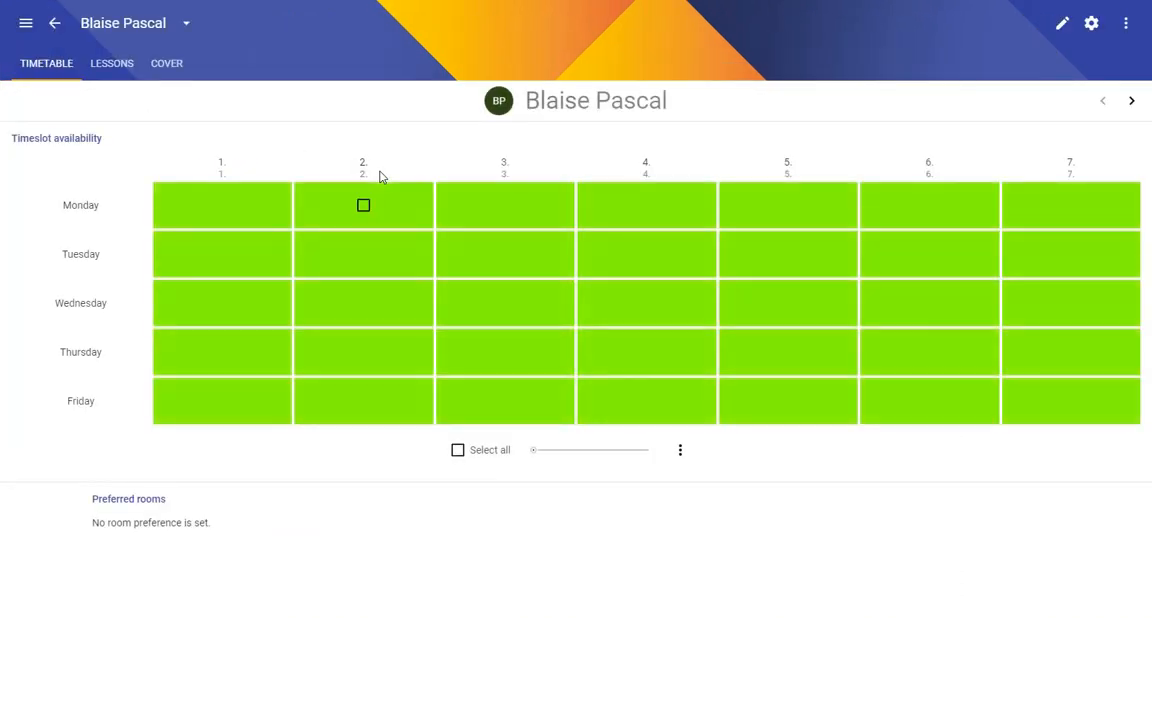
click(166, 66)
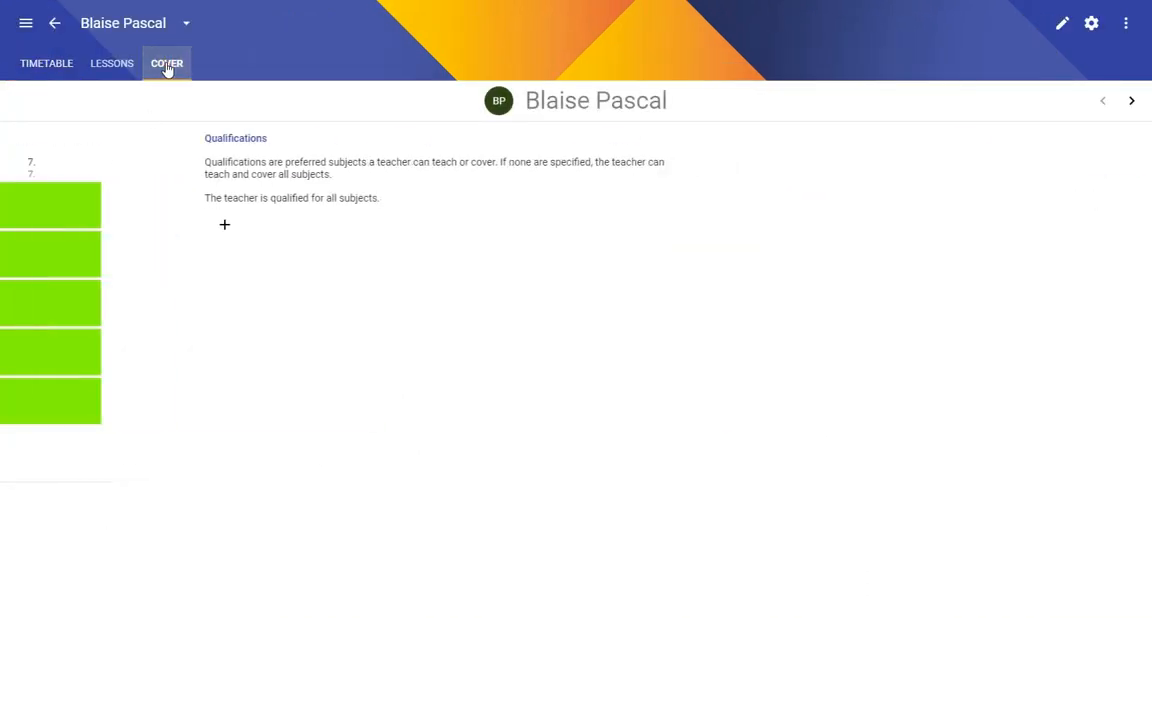
click(116, 228)
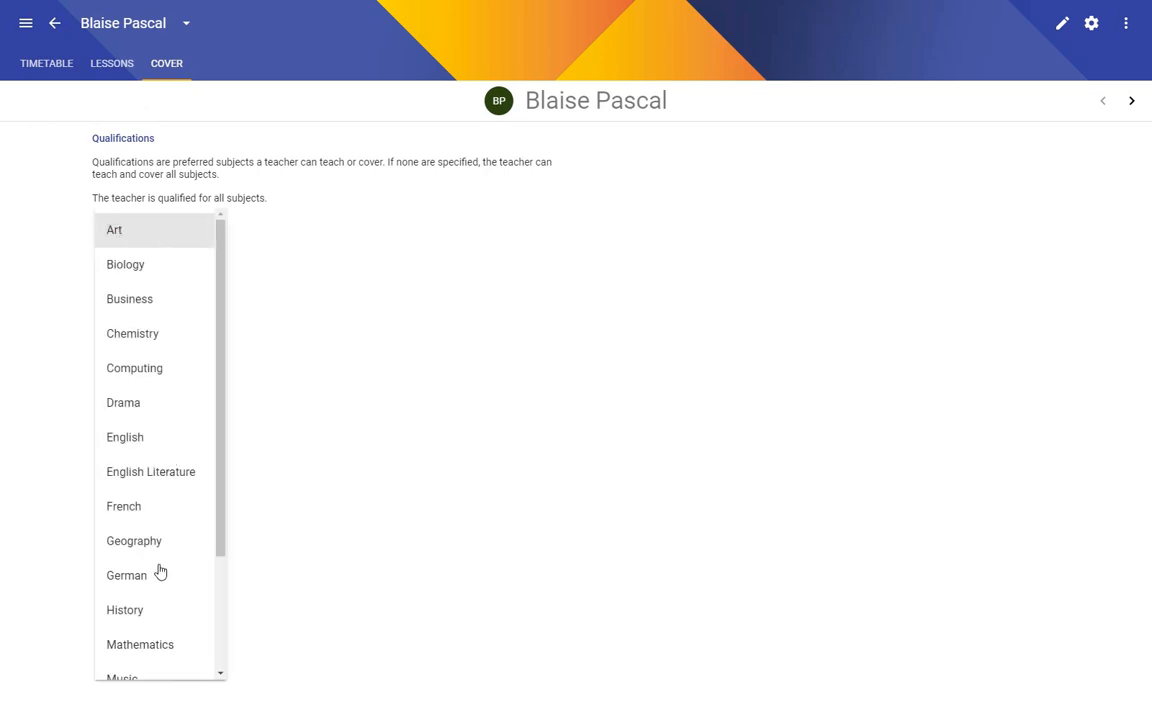
scroll(156, 580, down, 2)
click(128, 488)
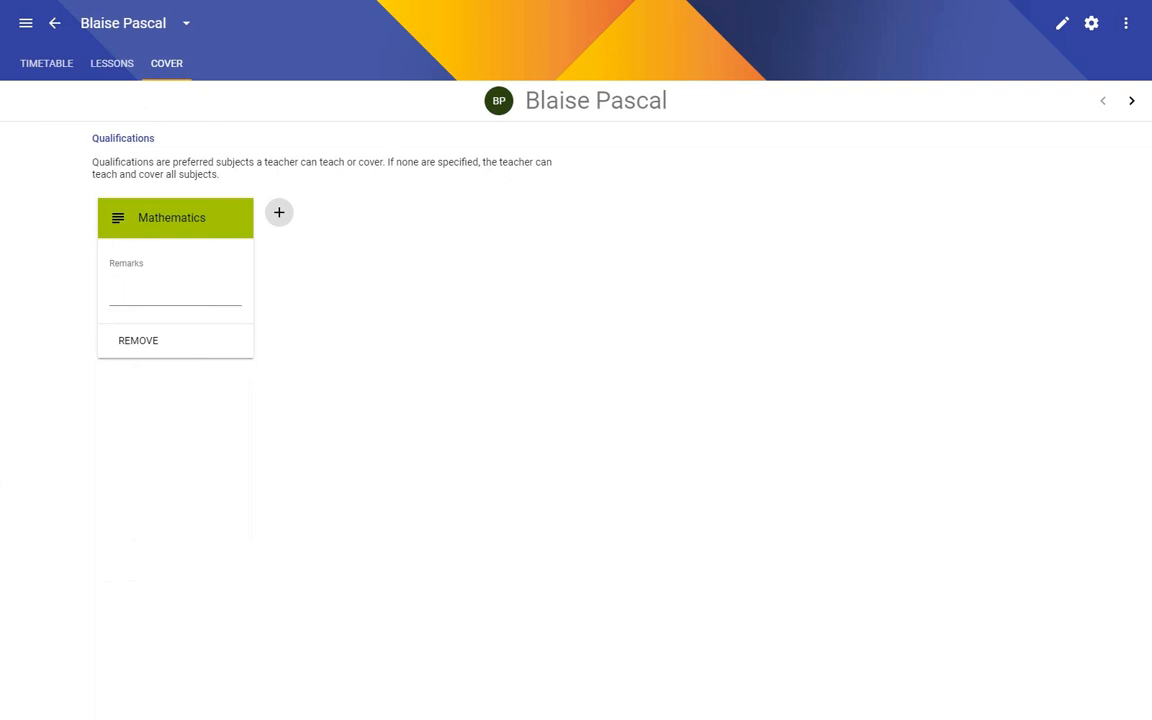
- Add Geography as a subject qualification for the teacher Francis Drake and save it
click(1131, 100)
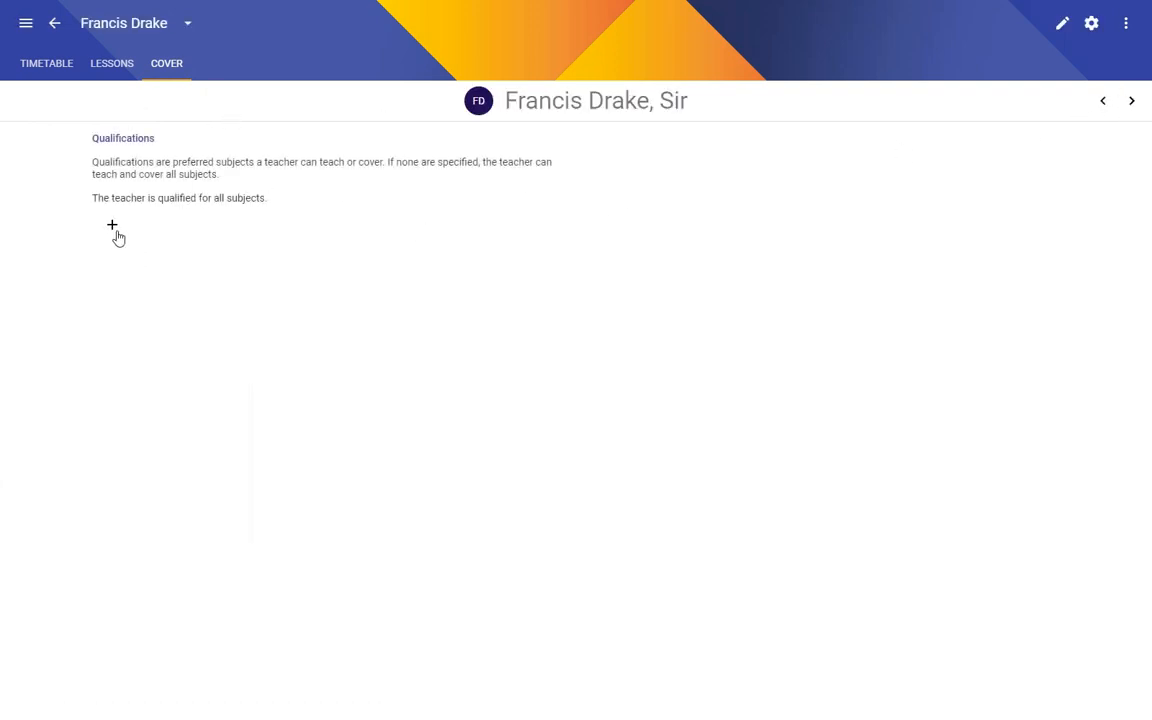
click(113, 226)
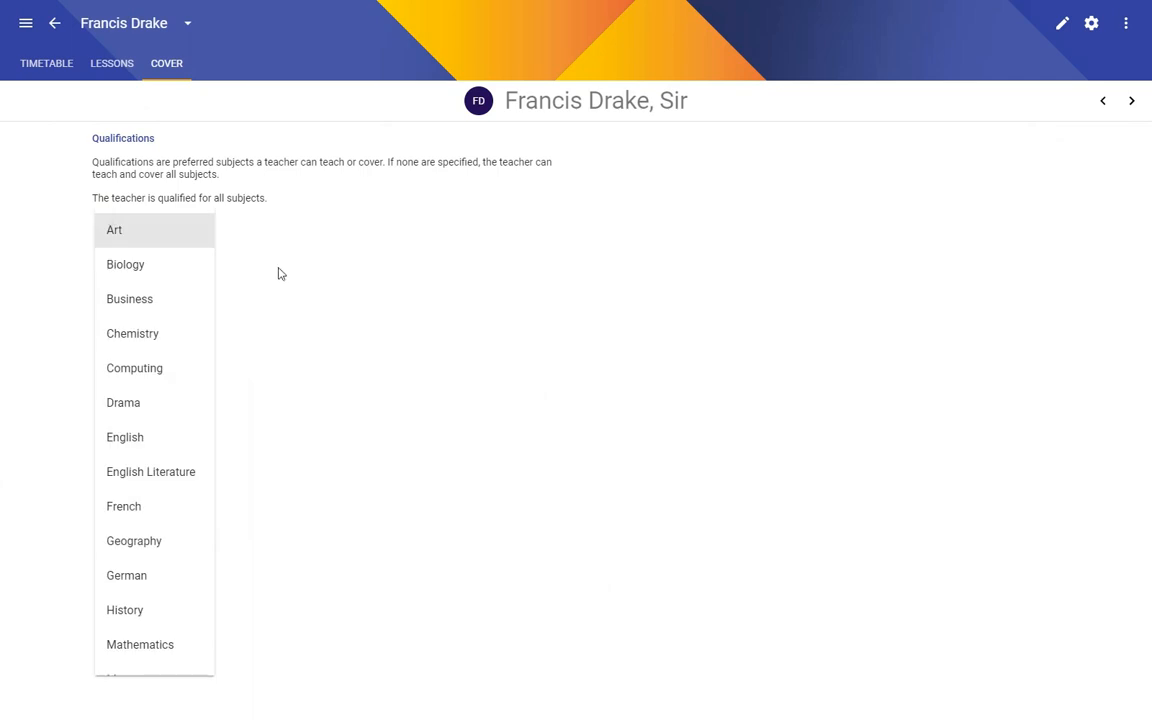
click(134, 541)
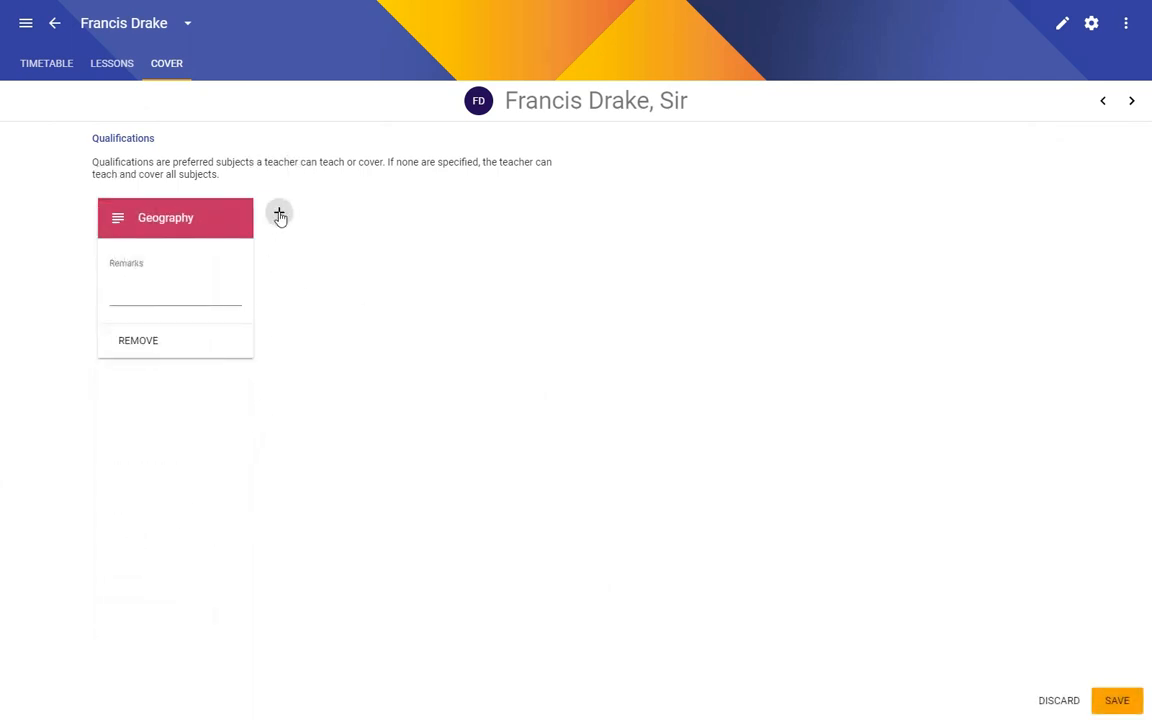
key(ctrl+s)
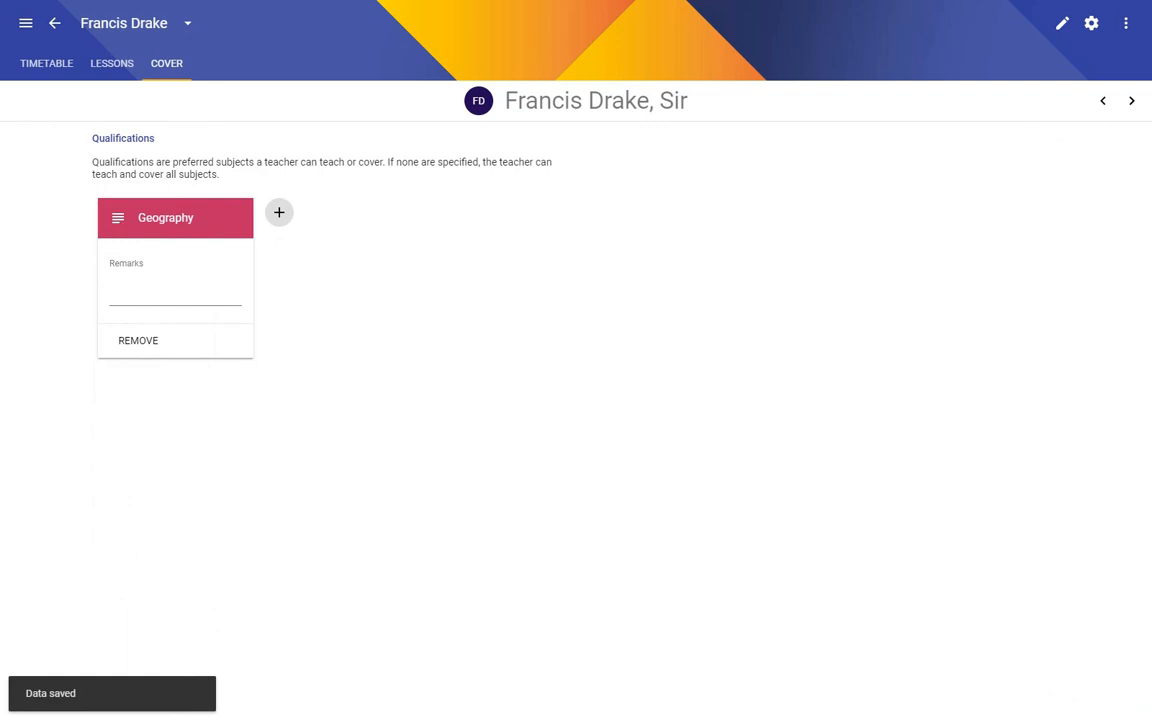
click(1131, 100)
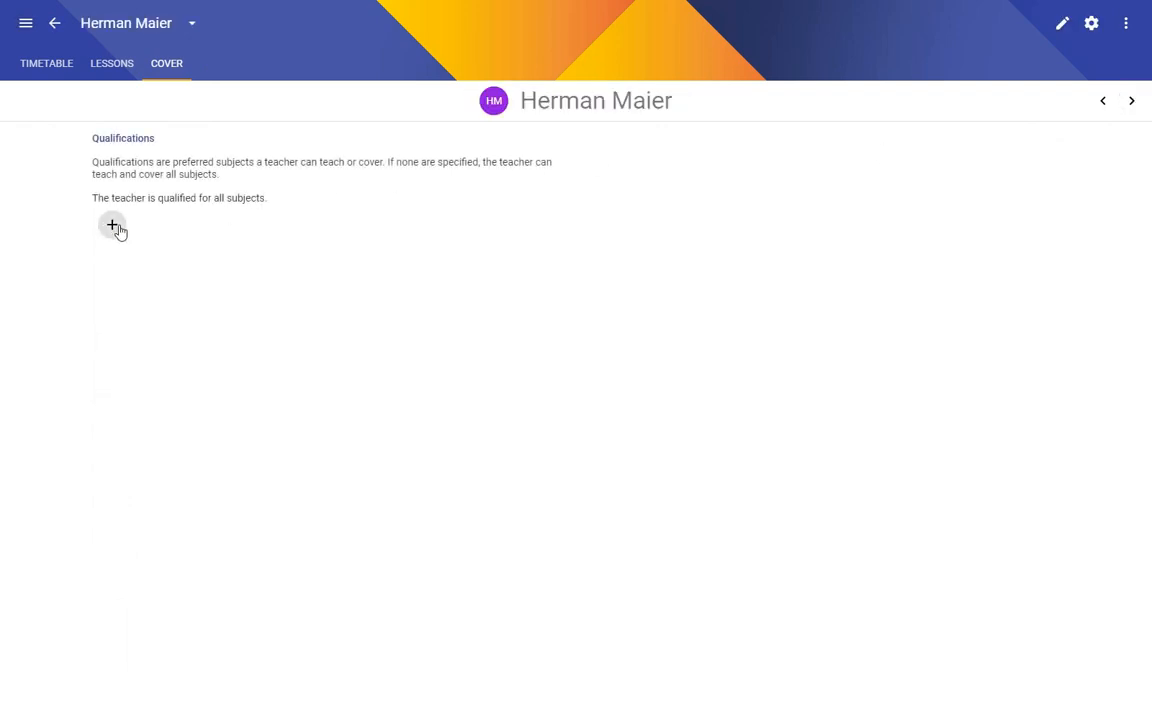
click(113, 225)
scroll(170, 570, down, 3)
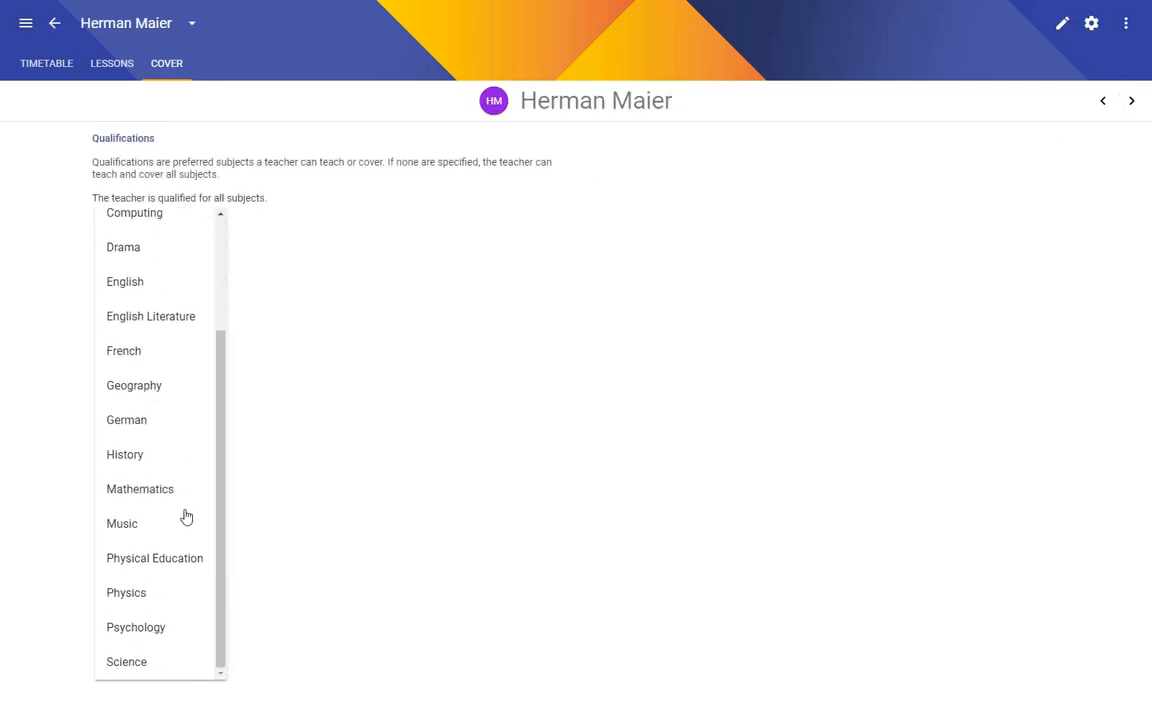
click(138, 420)
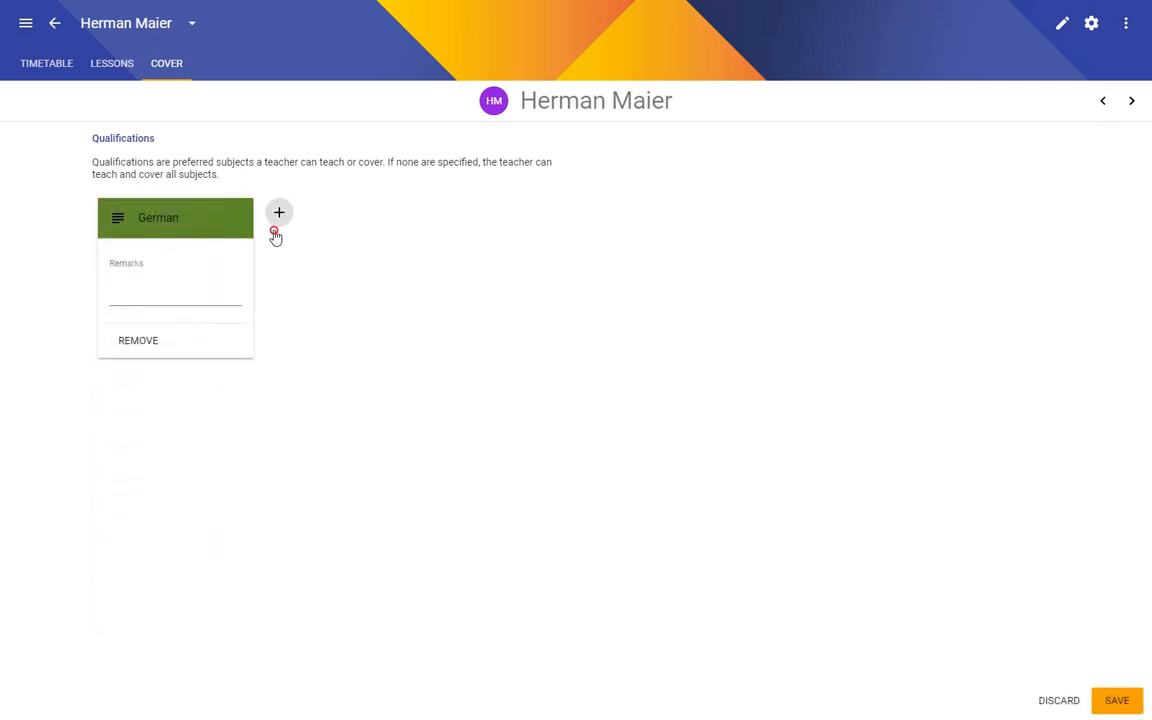
click(277, 214)
scroll(350, 540, down, 3)
click(321, 553)
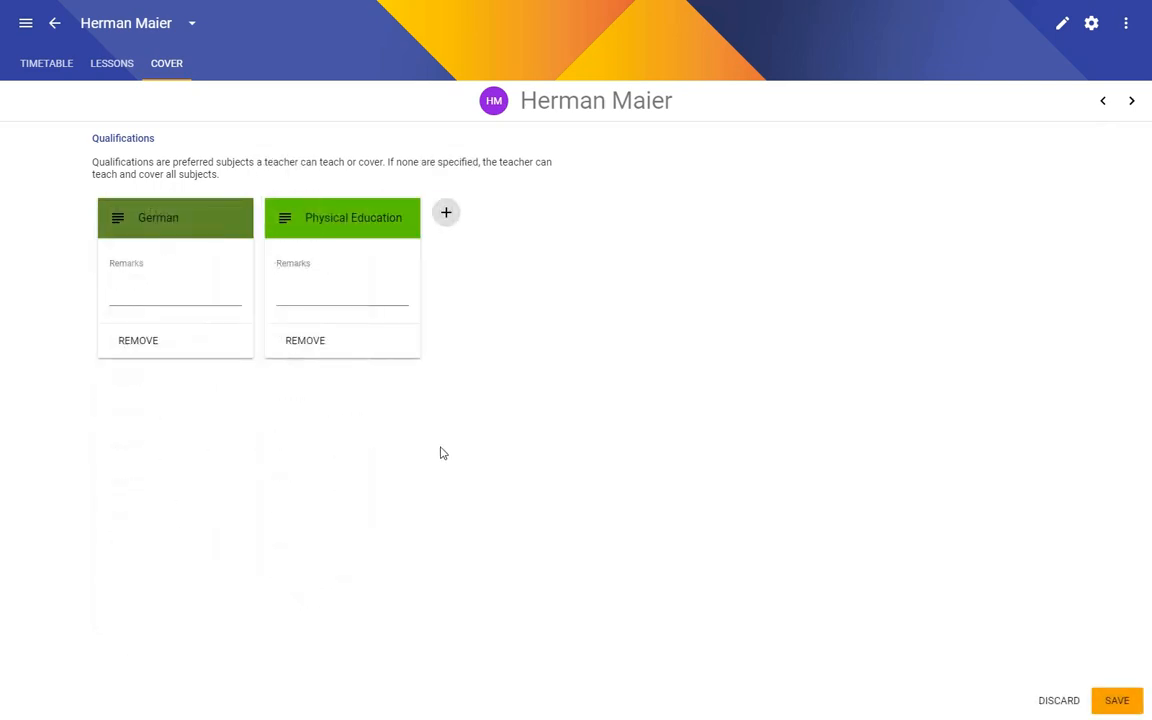
- Add Mathematics and Physics as subject qualifications for the teacher Isaac Newton and save them
click(1131, 101)
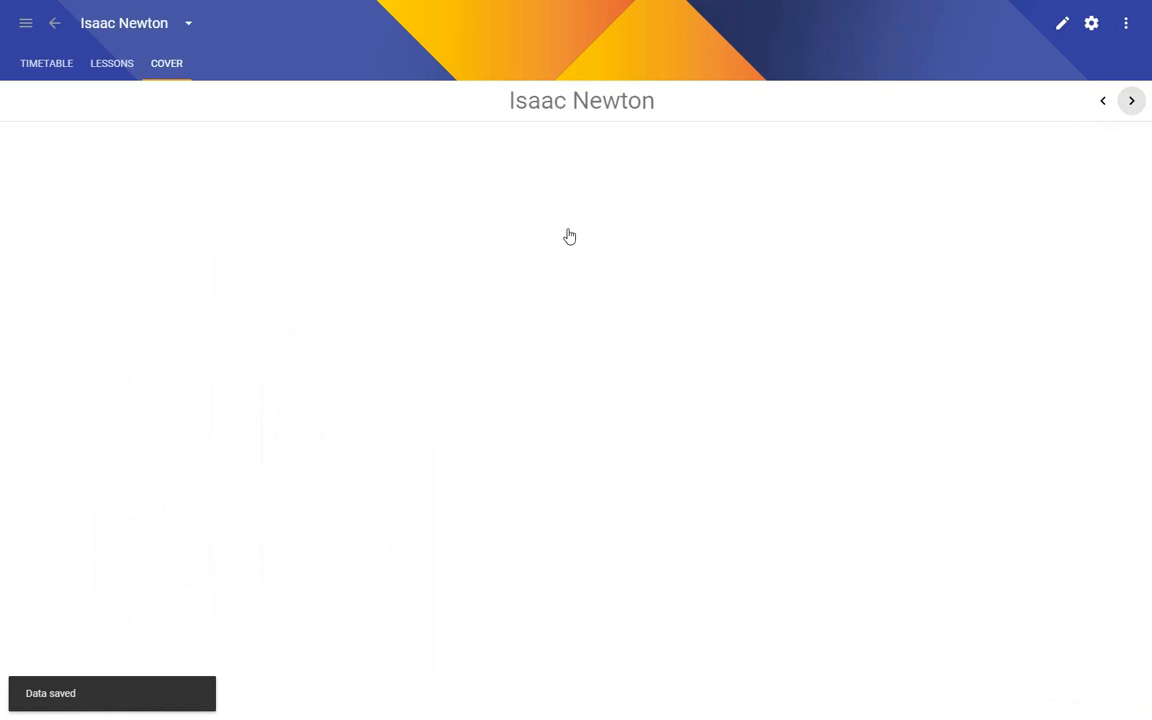
click(112, 225)
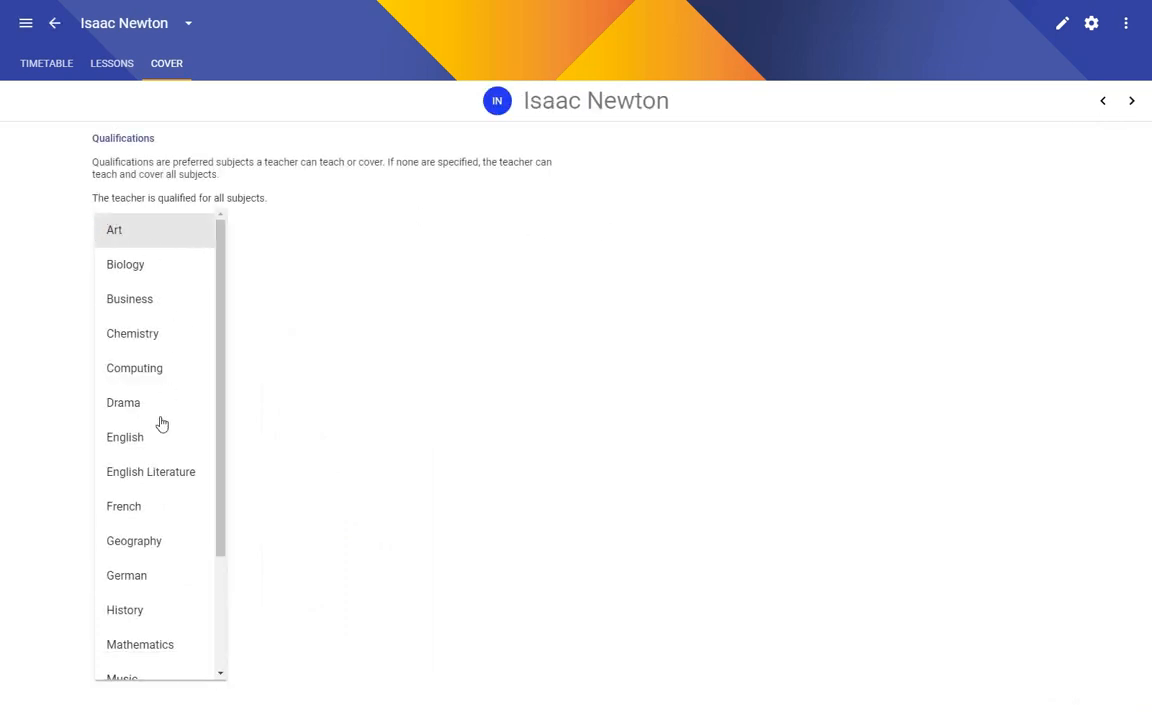
scroll(149, 437, down, 3)
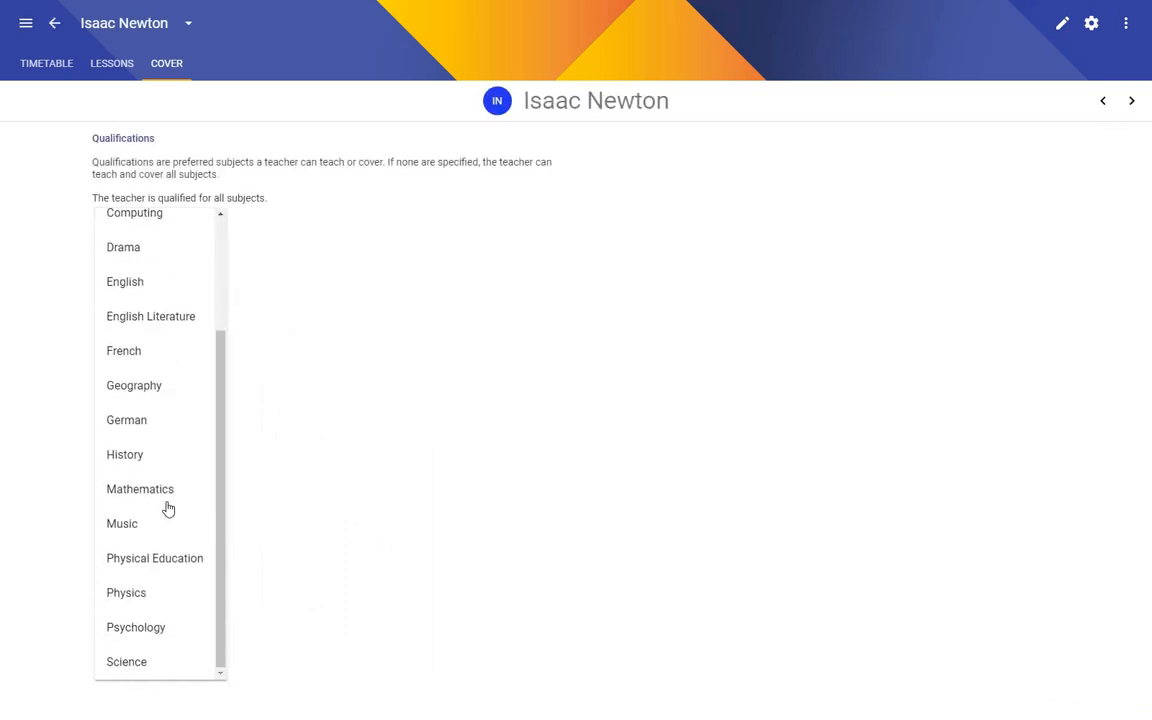
click(200, 494)
click(266, 215)
scroll(350, 530, down, 3)
click(318, 578)
key(ctrl+s)
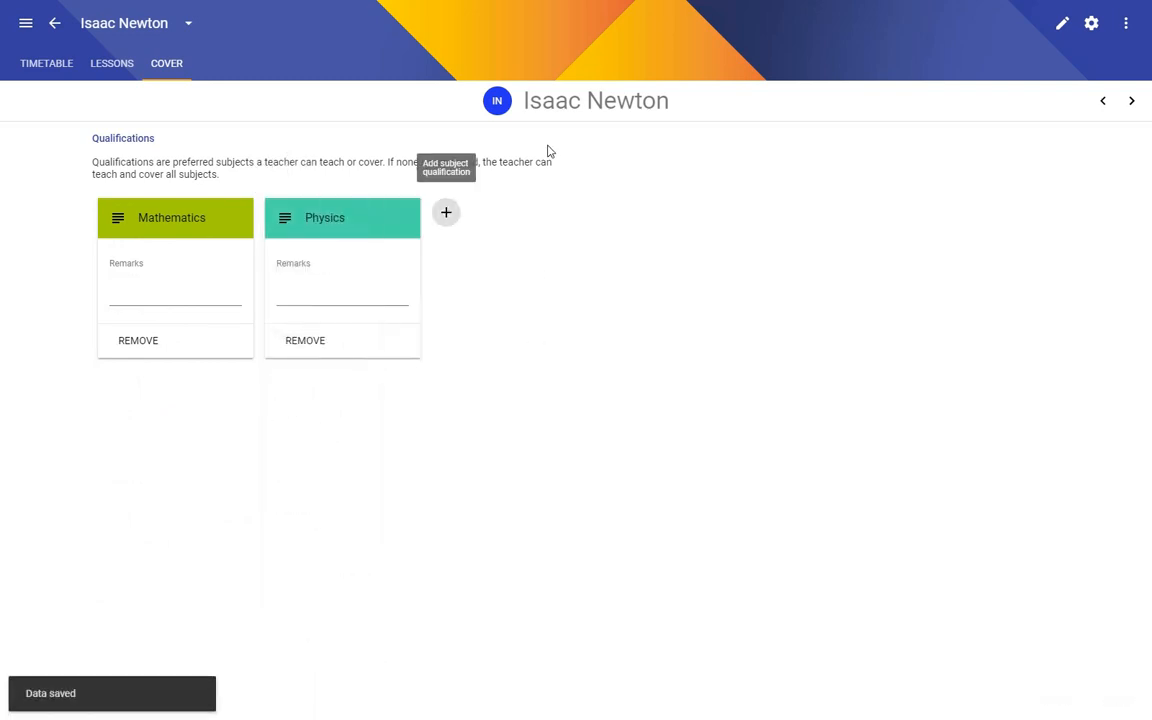
click(1131, 100)
click(112, 224)
scroll(165, 390, down, 3)
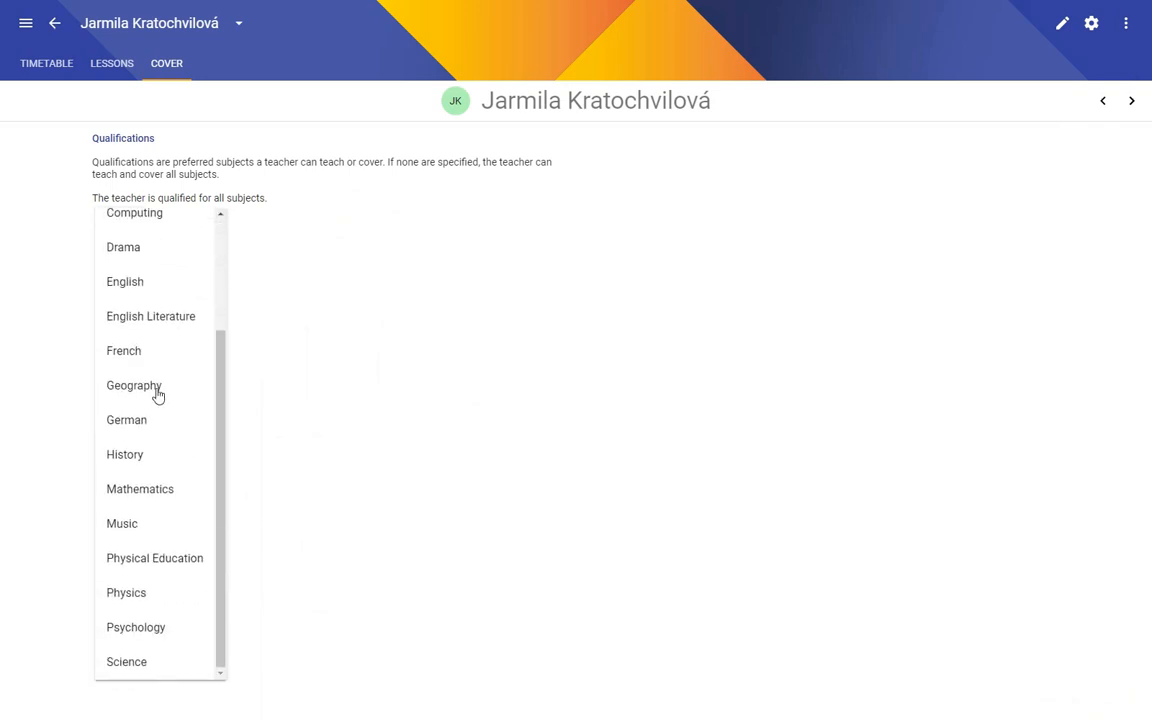
click(151, 560)
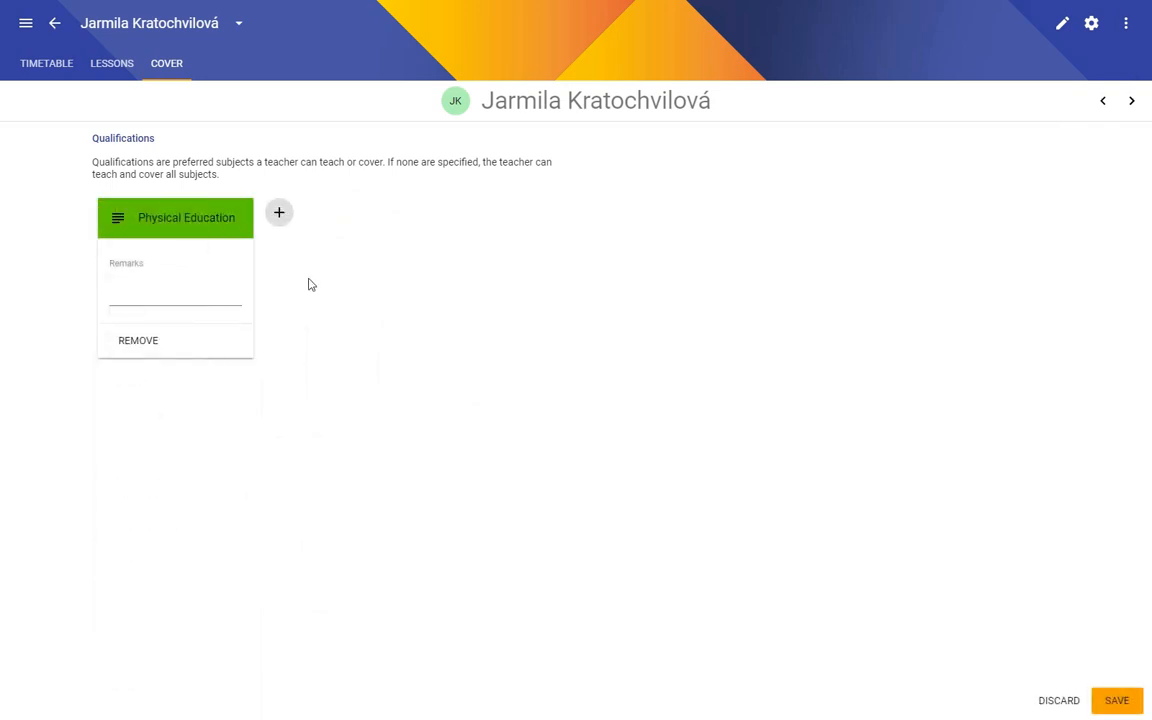
click(1117, 700)
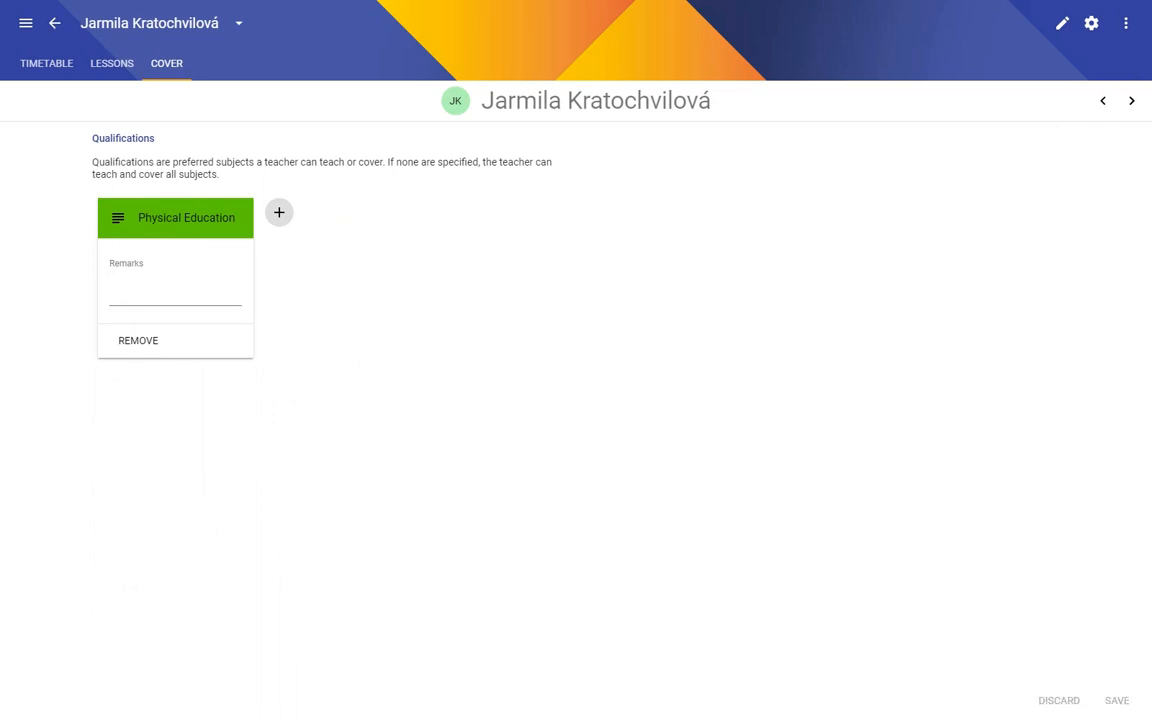
- Add English and English Literature as subject qualifications for the teacher John Ronald Reuel Tolkien and save them
click(1131, 101)
click(112, 224)
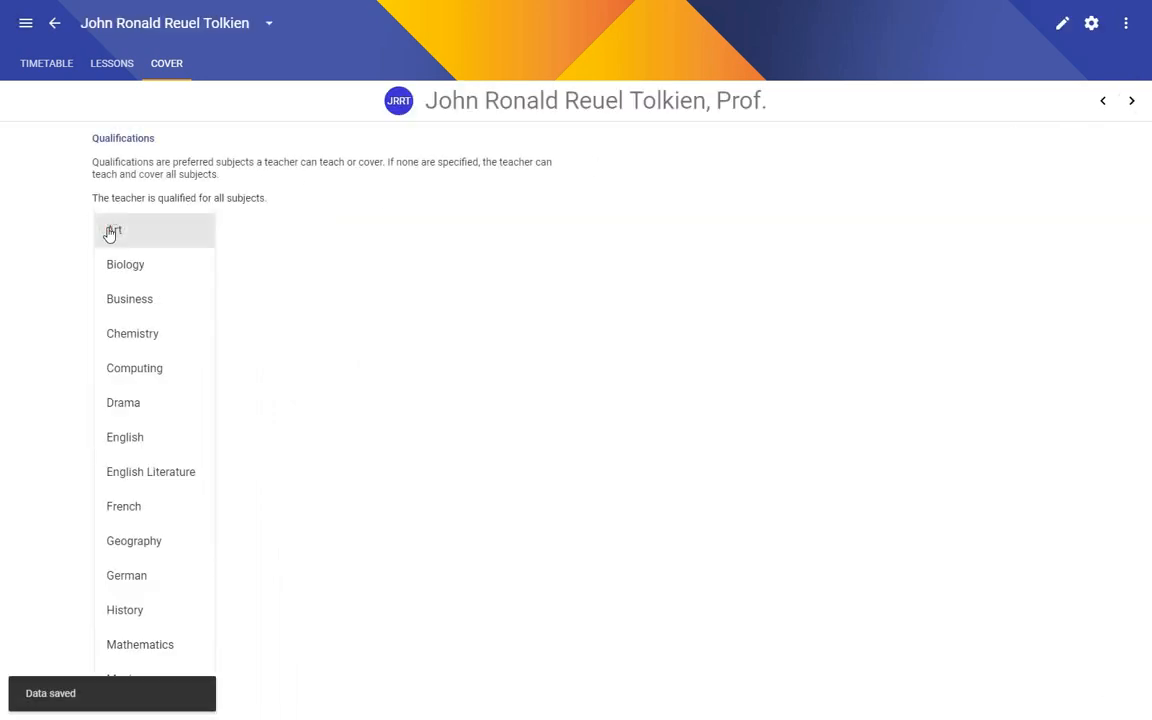
click(144, 442)
click(278, 208)
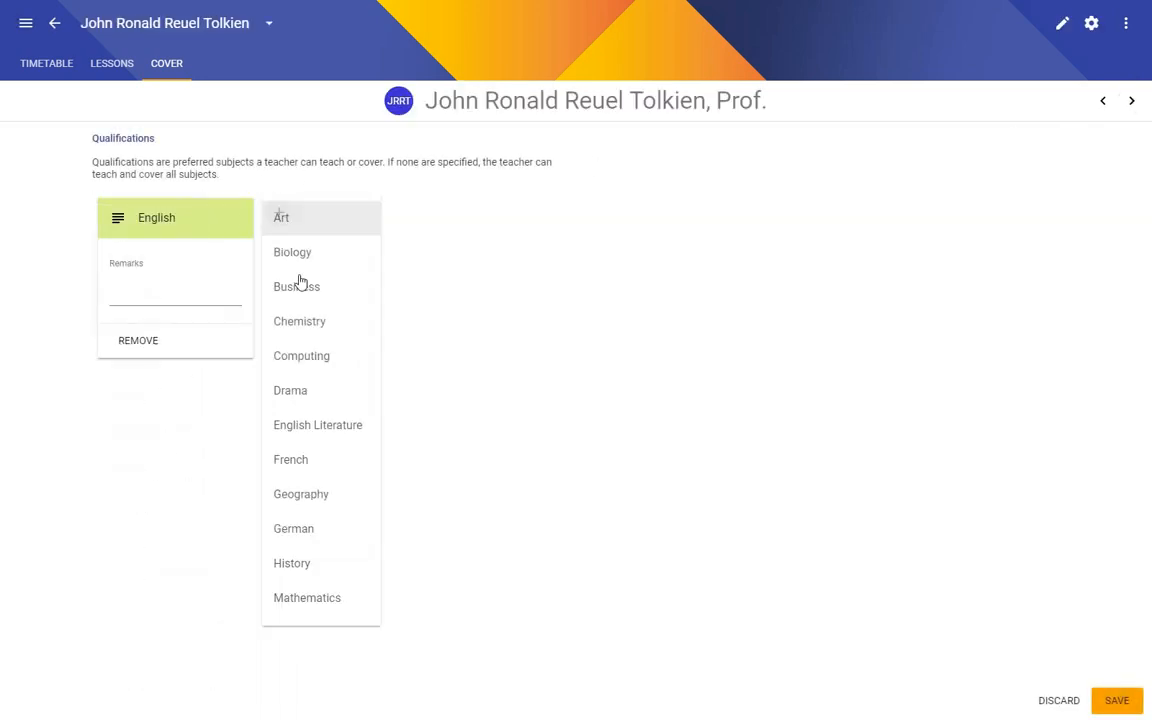
click(329, 430)
click(1117, 700)
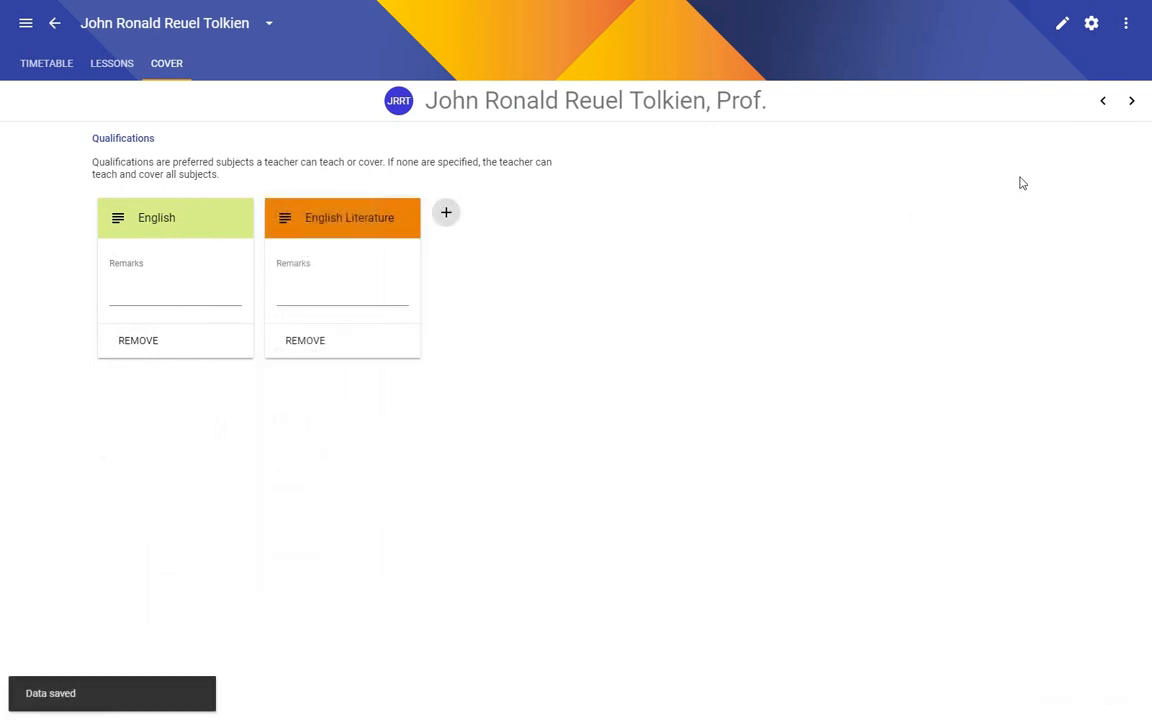
- Add Physical Education as a subject qualification for the teacher Sebastian Coe and return to the teachers list
click(1131, 101)
click(130, 231)
scroll(175, 381, down, 3)
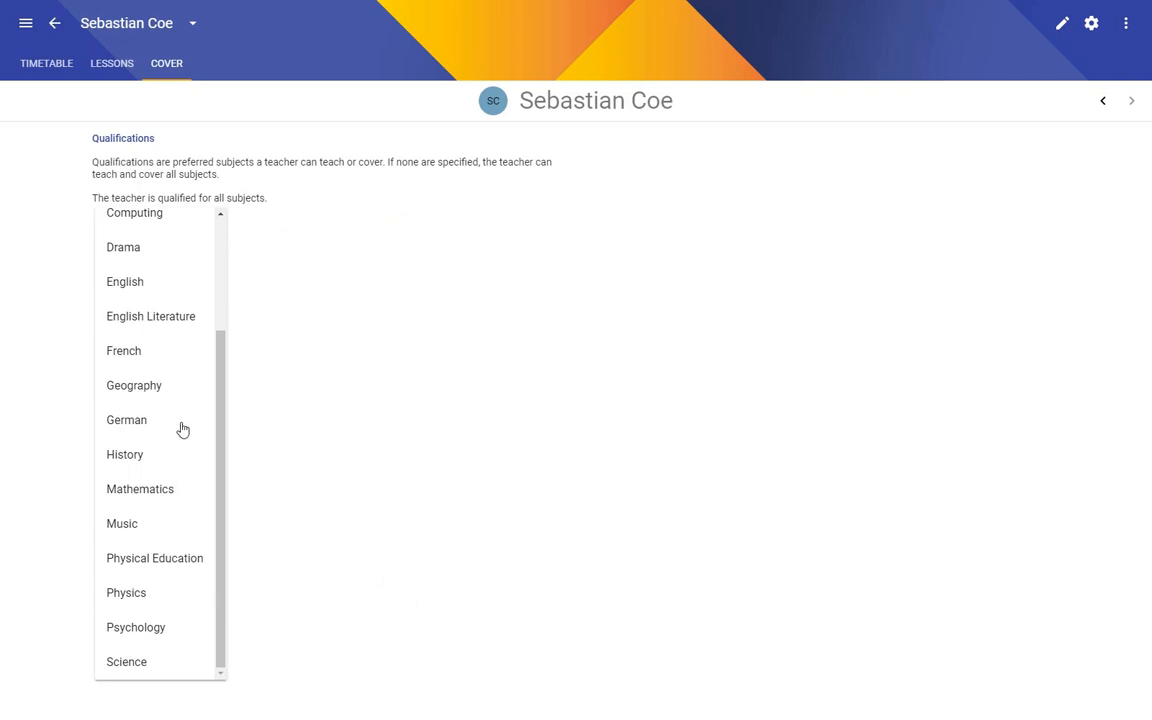
click(155, 560)
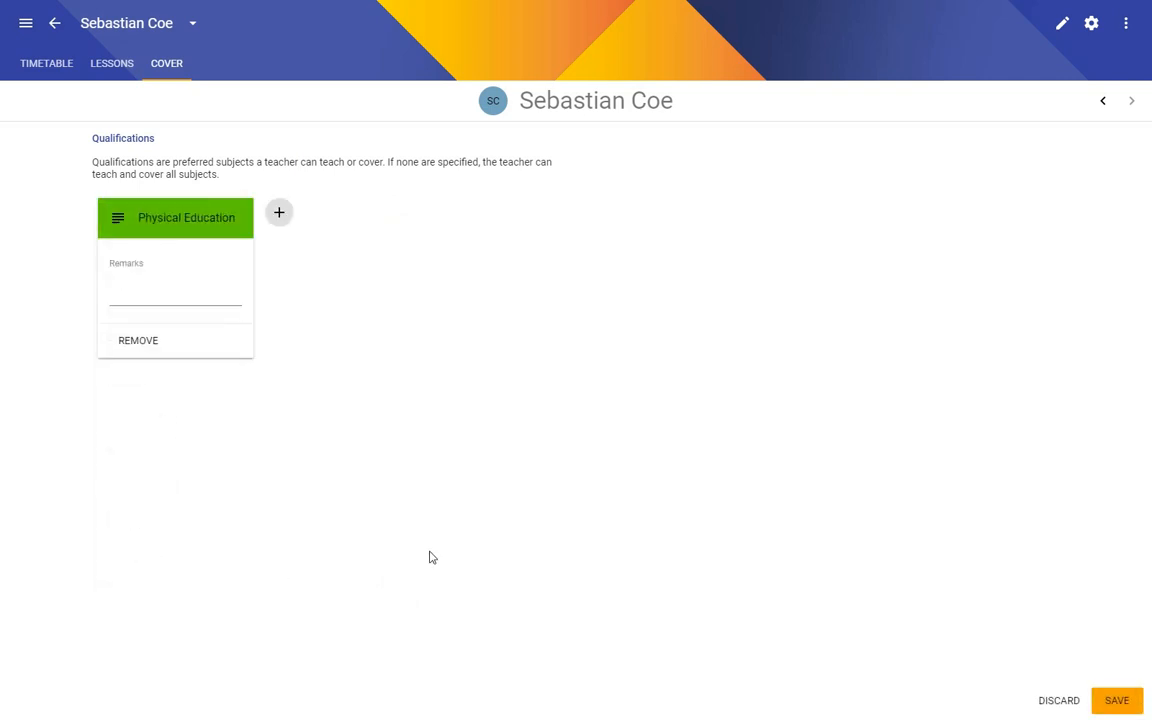
click(58, 27)
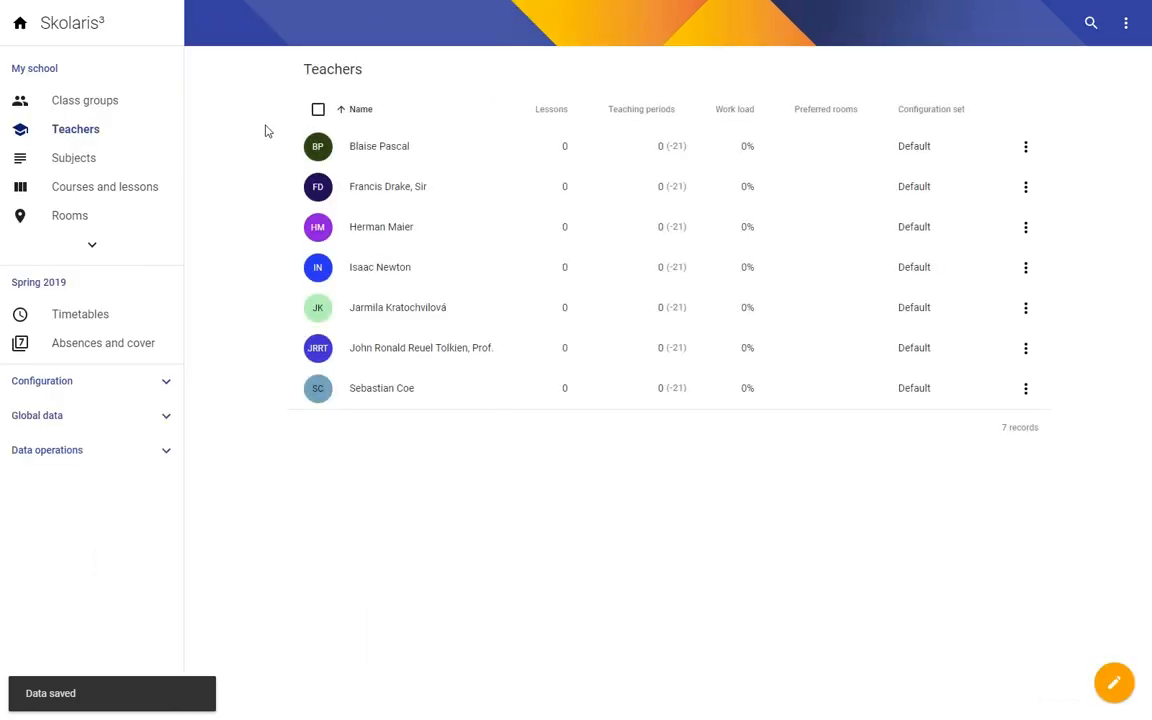
- Check the subjects and teachers lists and open the lessons of class group 1.A
click(88, 160)
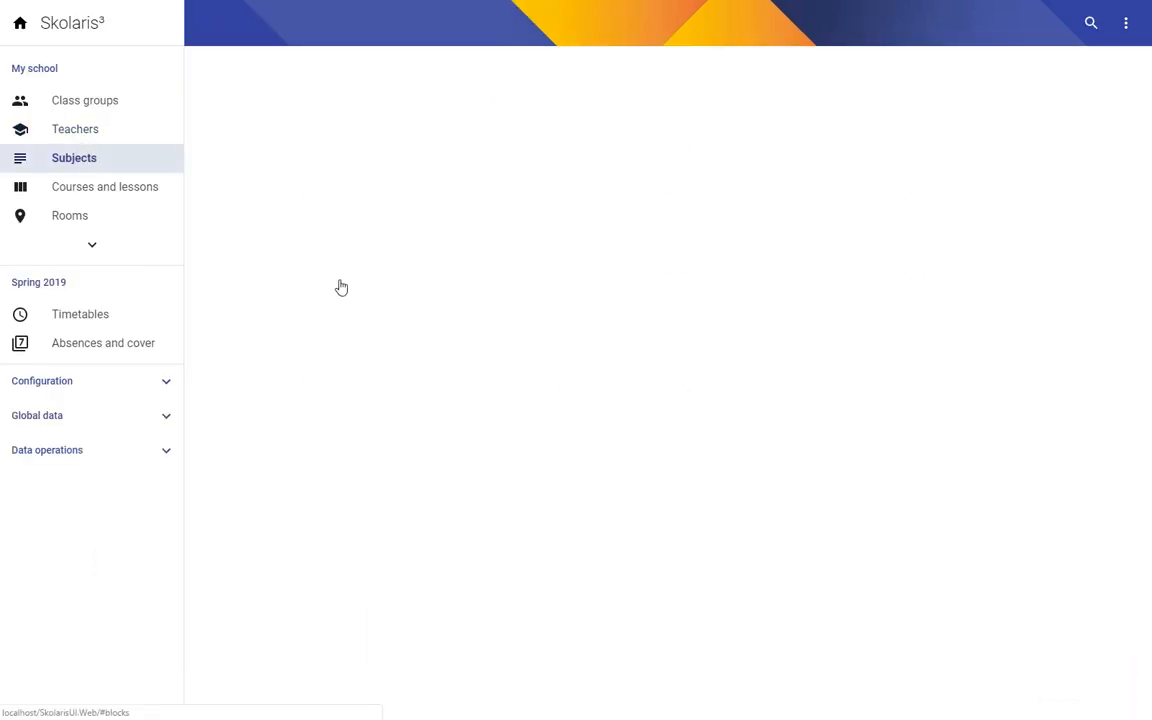
click(72, 137)
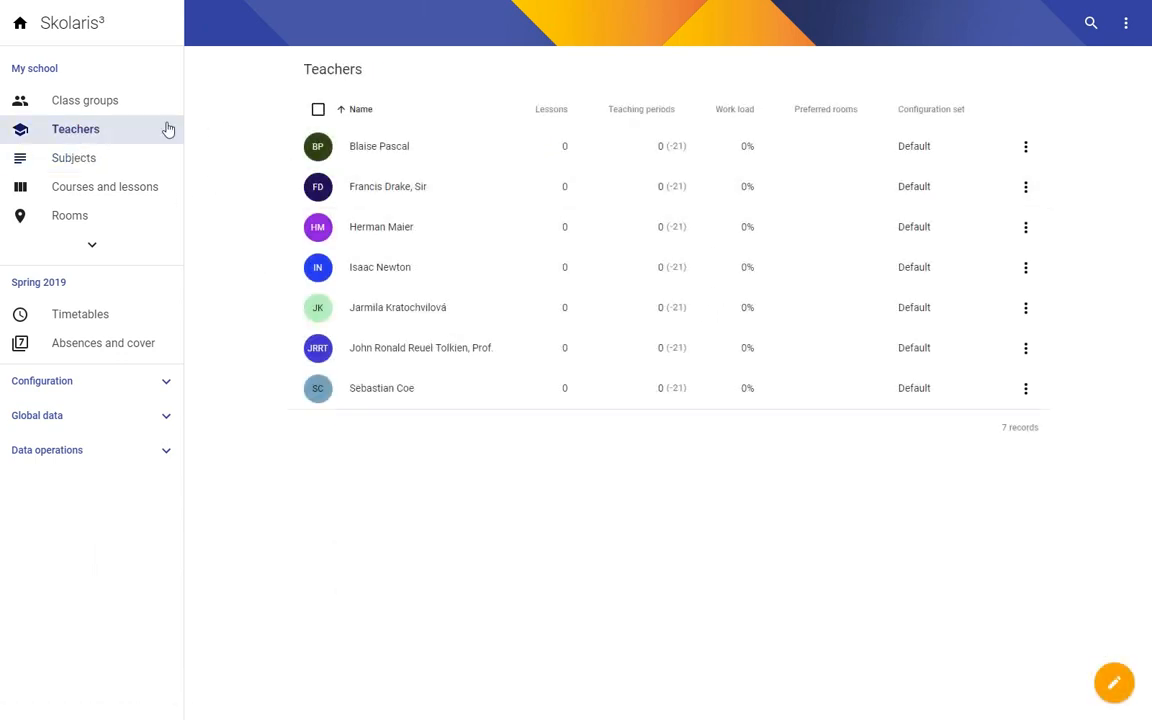
click(85, 100)
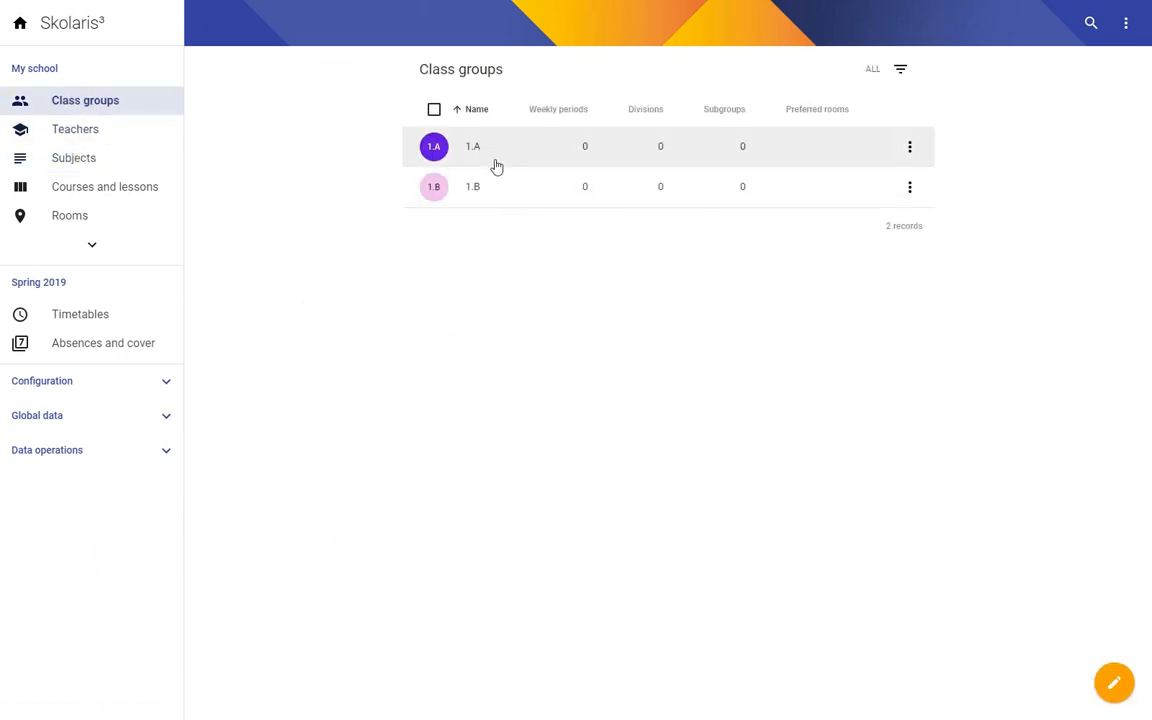
click(473, 152)
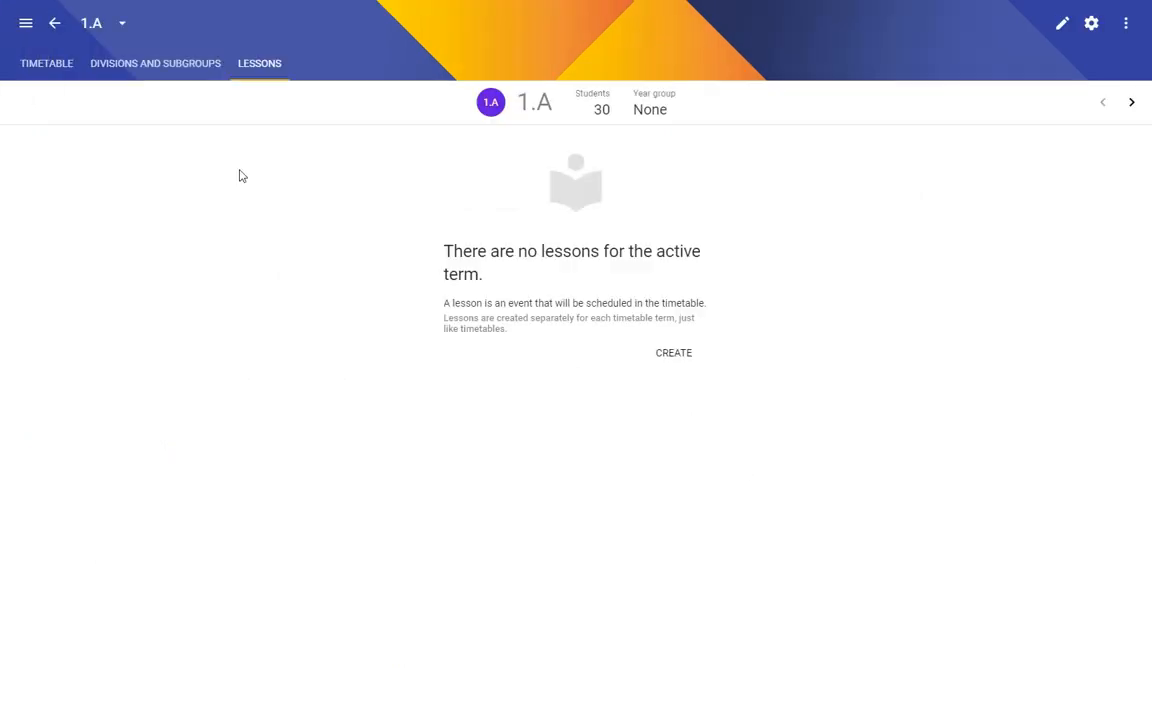
- Create a Mathematics lesson for class group 1.A with 5 instances per week, taught by Blaise Pascal
click(662, 358)
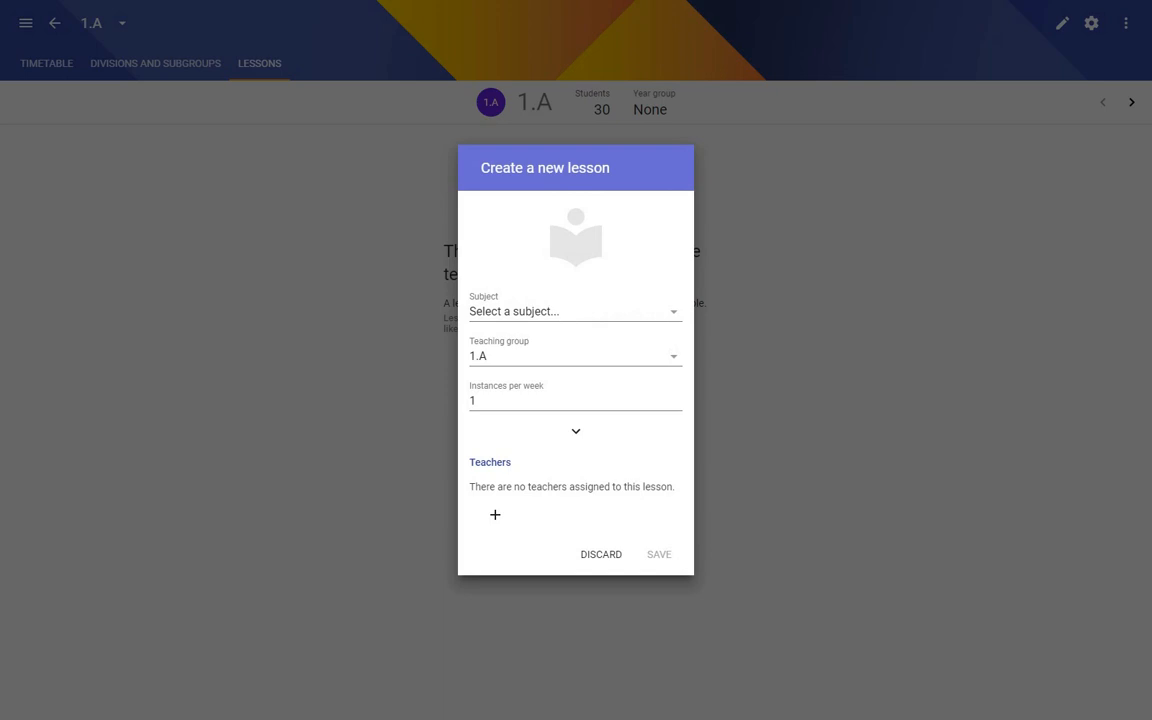
click(620, 308)
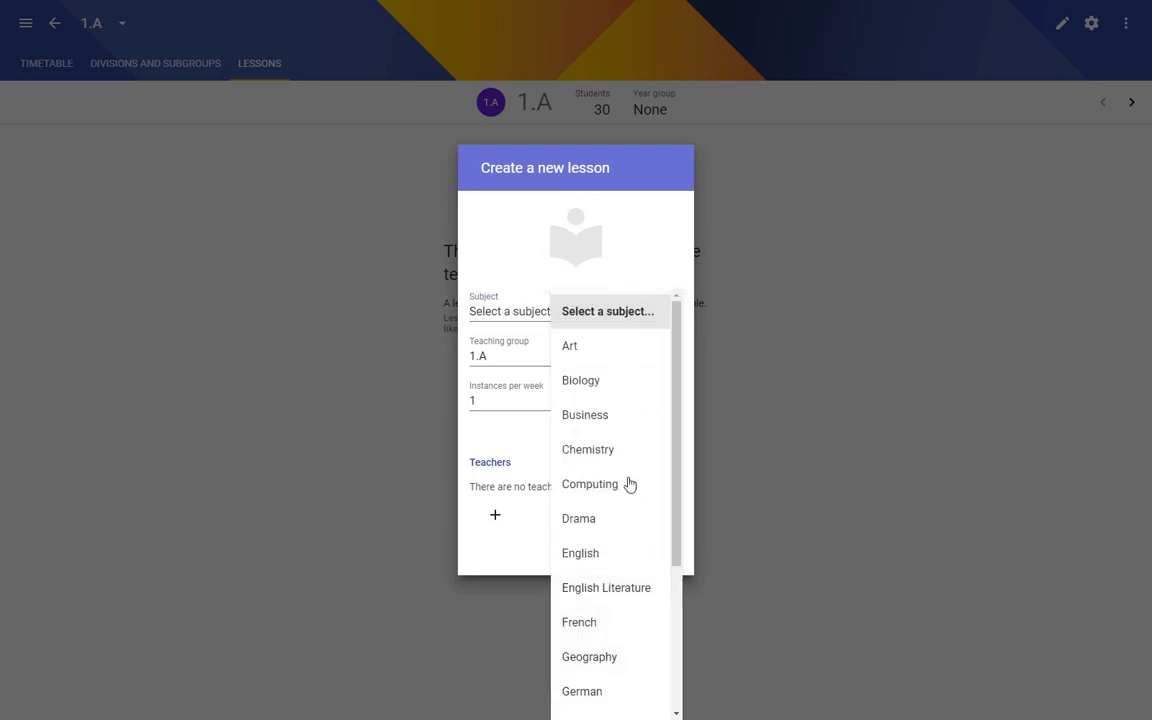
scroll(607, 659, down, 2)
click(597, 546)
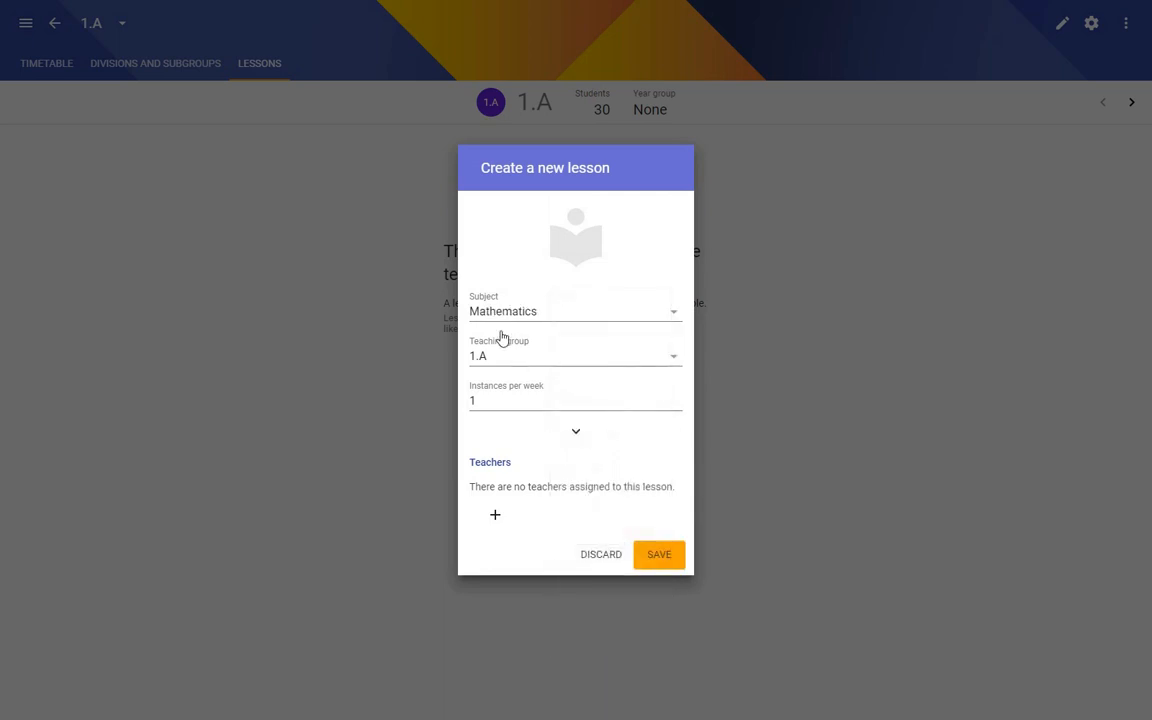
click(502, 403)
click(491, 520)
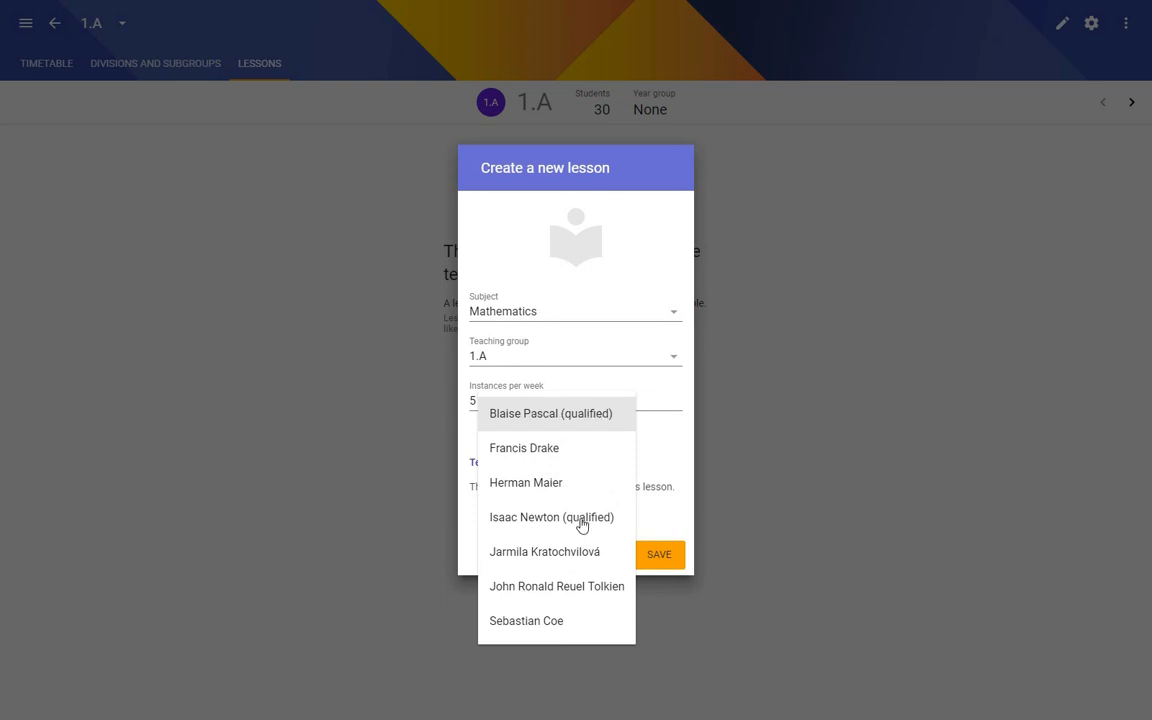
click(549, 412)
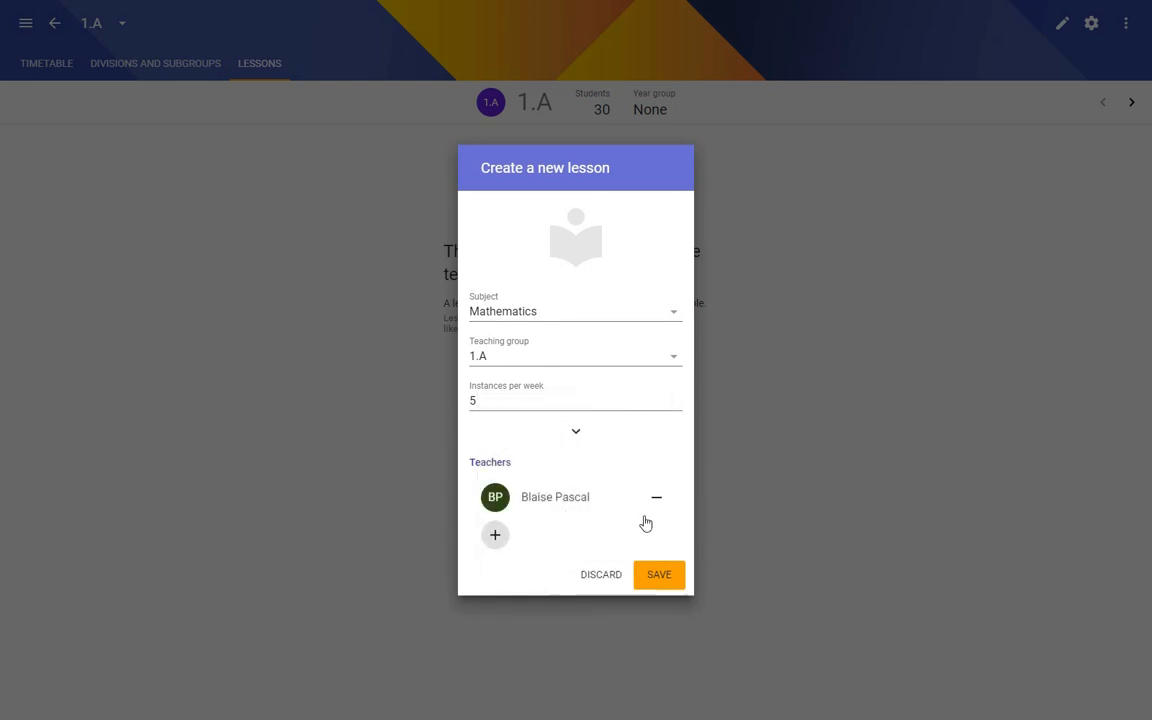
click(656, 575)
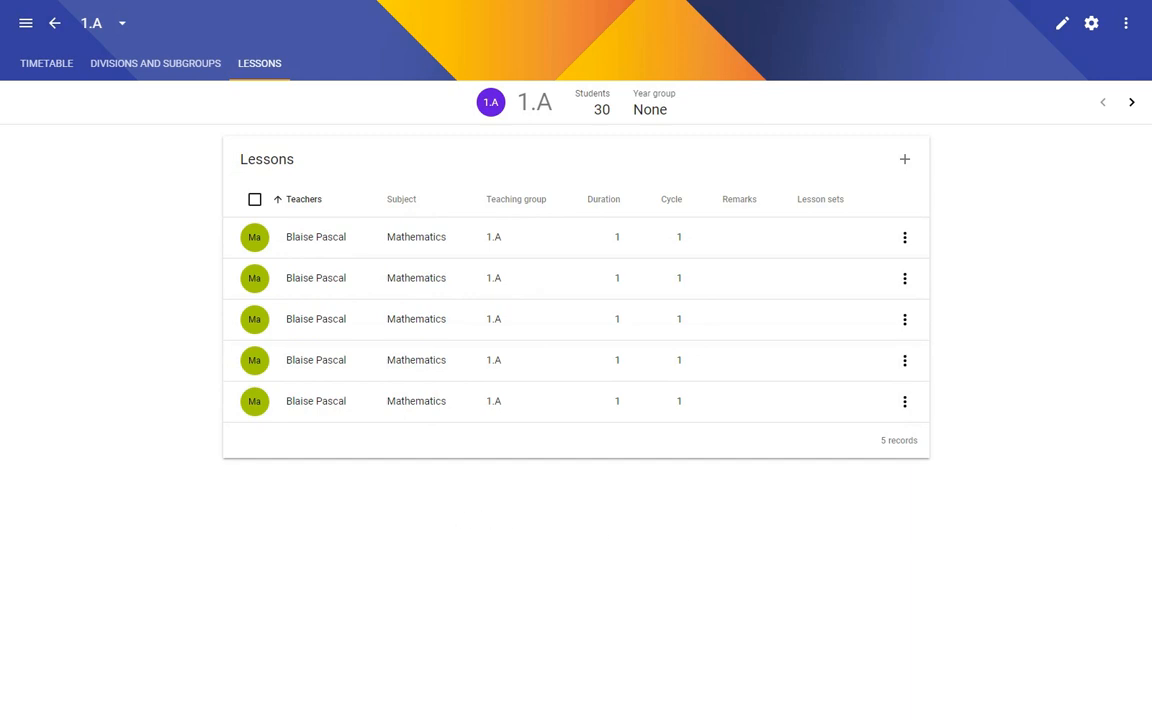
- Create a Geography lesson for class group 1.A with 2 instances per week, taught by Francis Drake
click(905, 159)
click(557, 331)
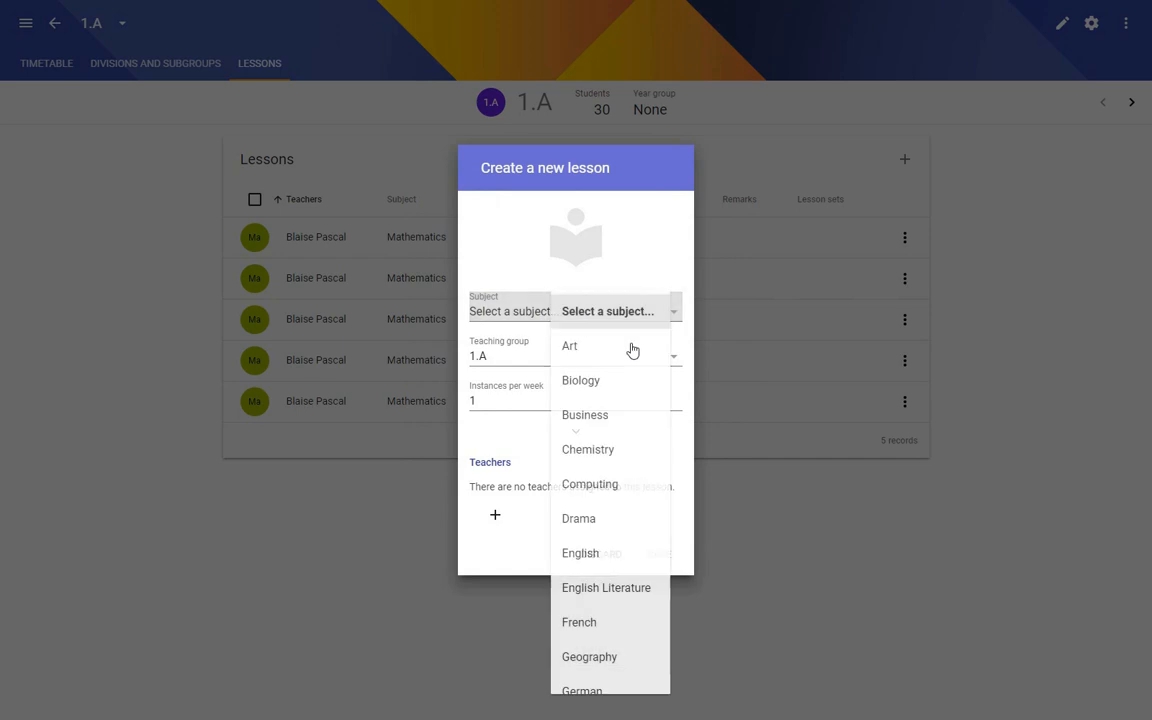
scroll(610, 600, down, 3)
click(604, 511)
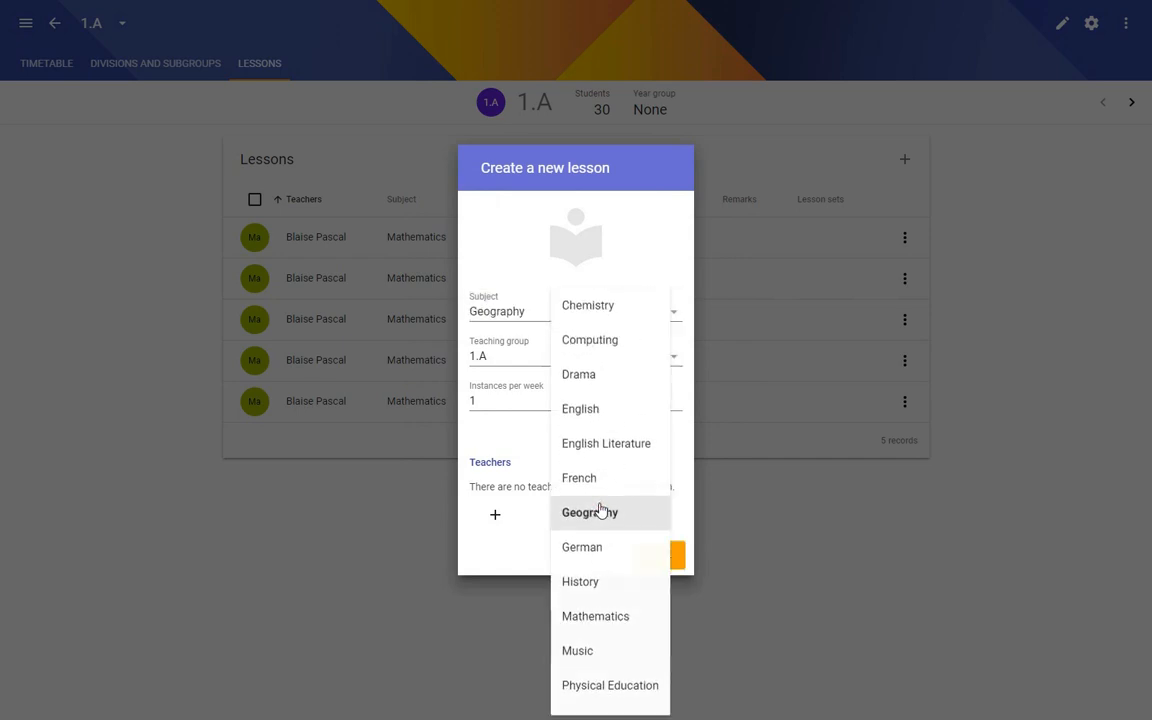
double_click(504, 402)
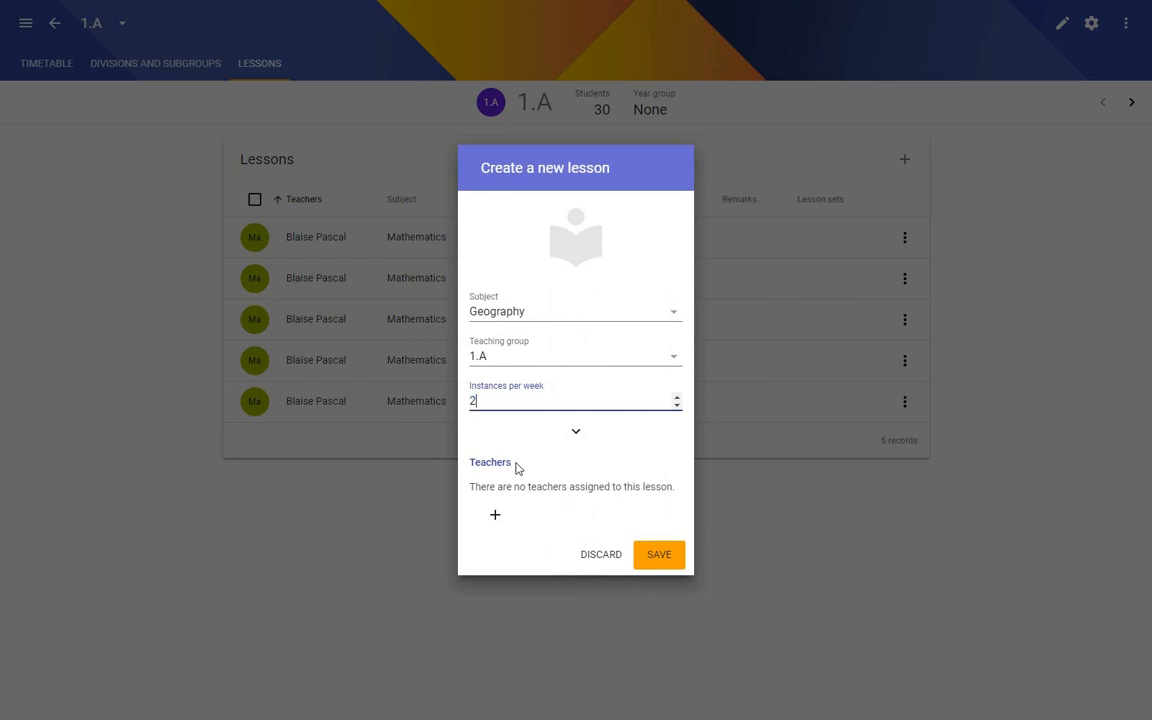
click(495, 516)
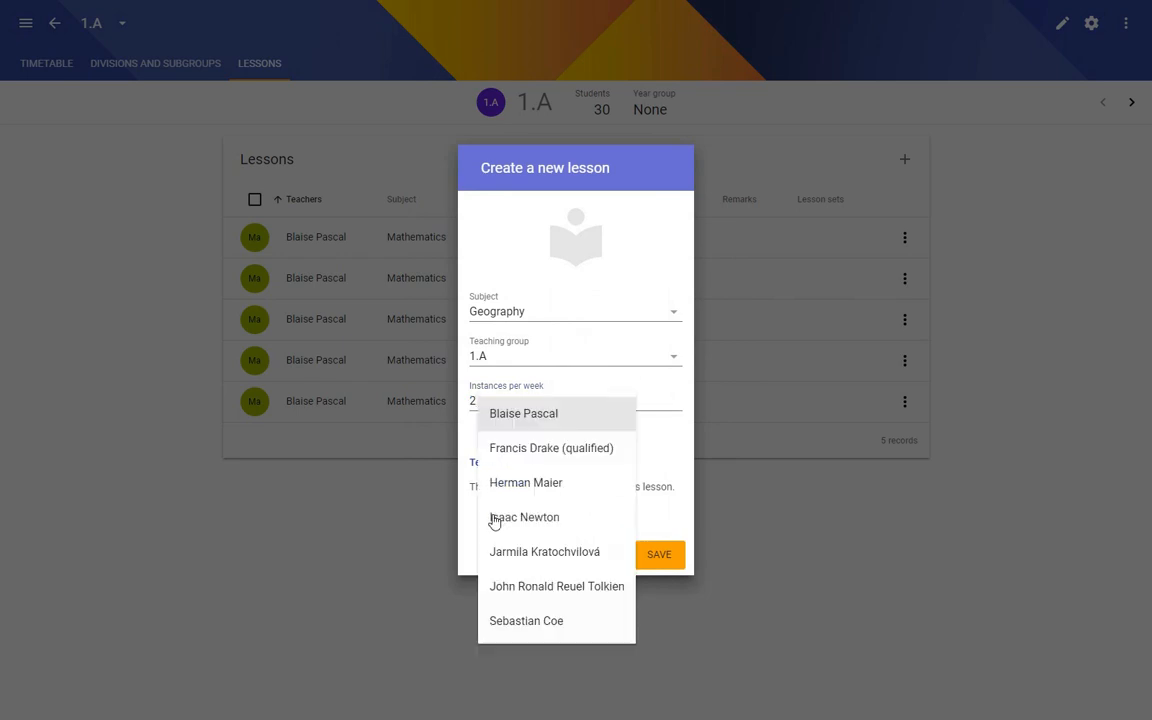
click(553, 448)
click(659, 577)
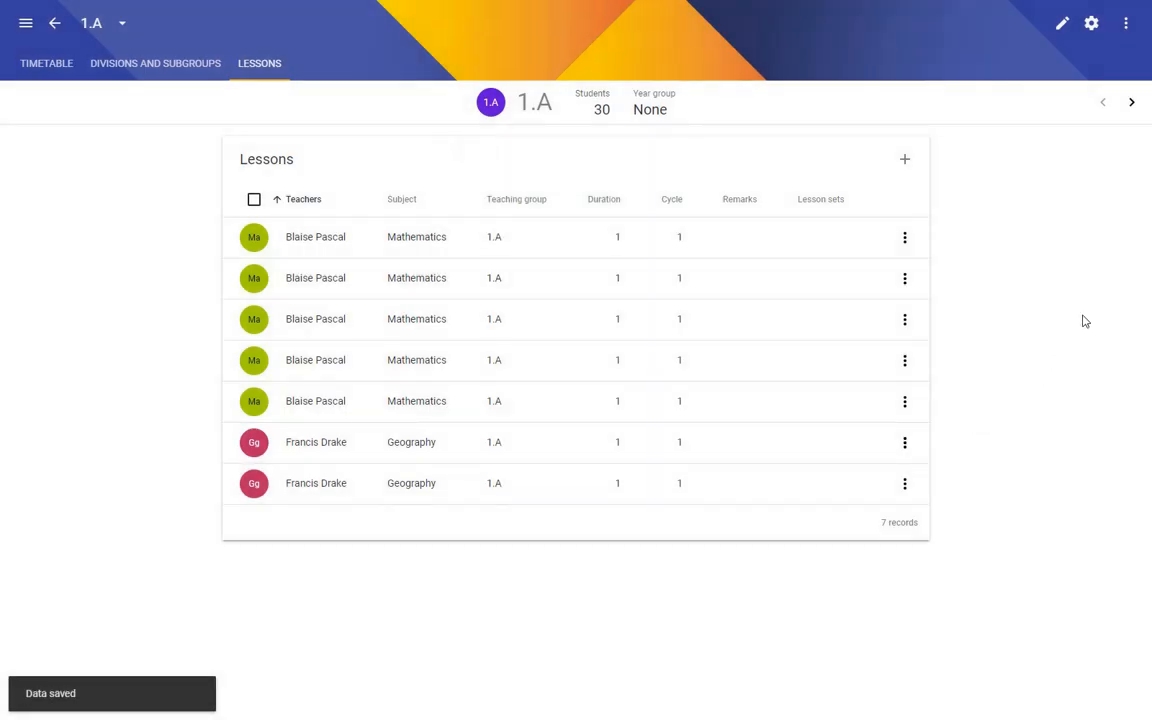
- Create a French lesson for class group 1.A with 3 instances per week, taught by Blaise Pascal
click(903, 163)
click(554, 314)
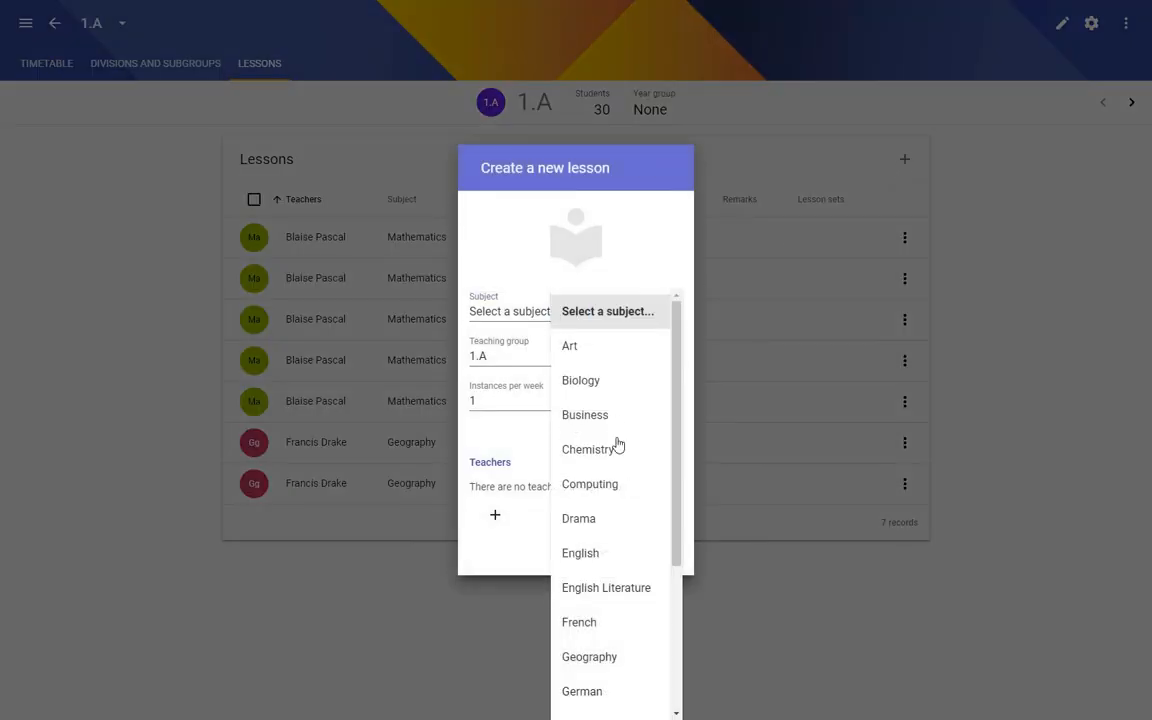
click(598, 625)
double_click(466, 402)
text(2)
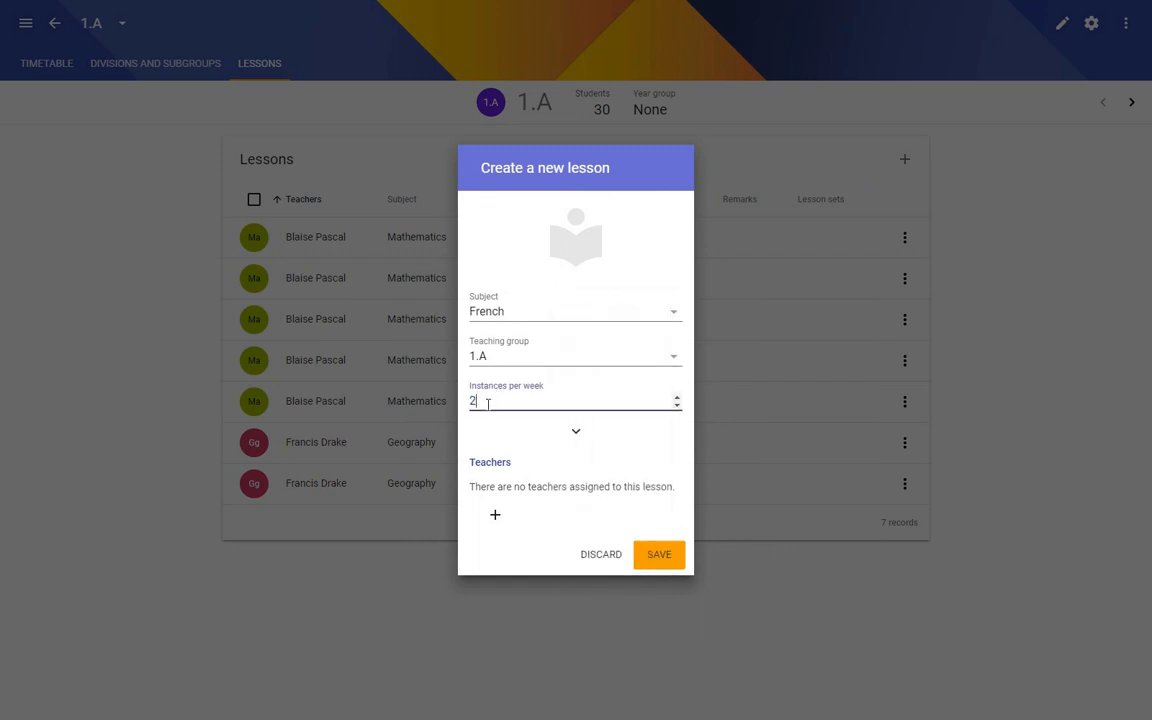
click(494, 514)
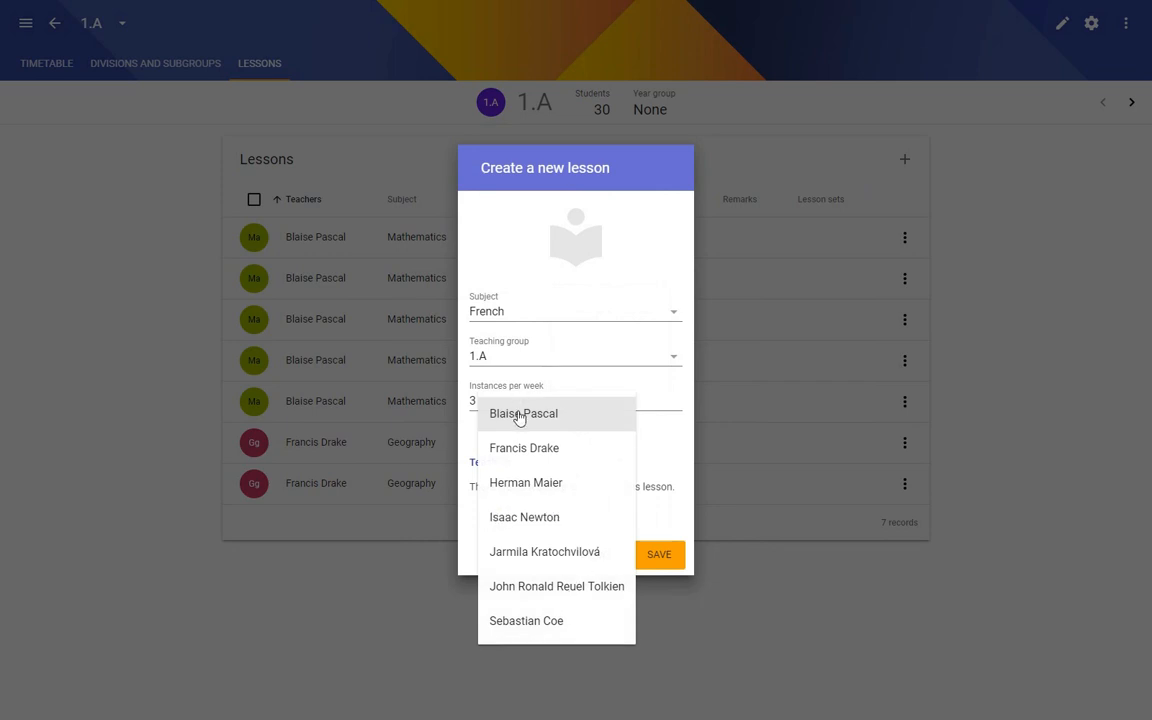
click(520, 418)
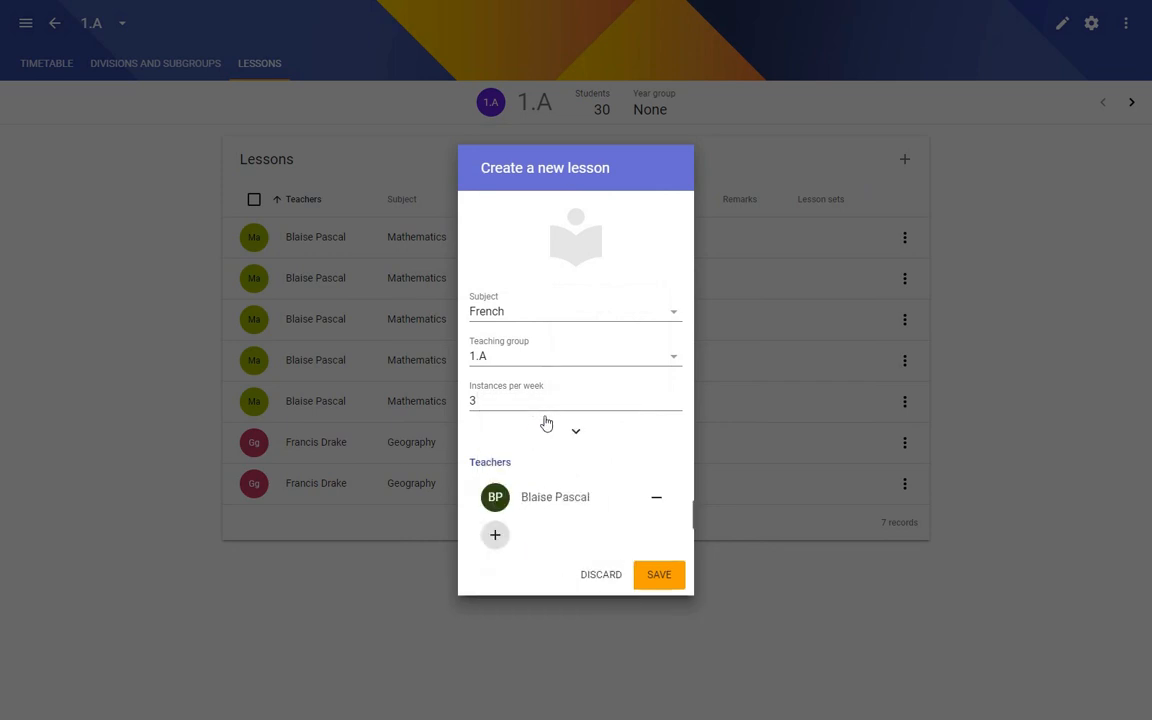
click(660, 576)
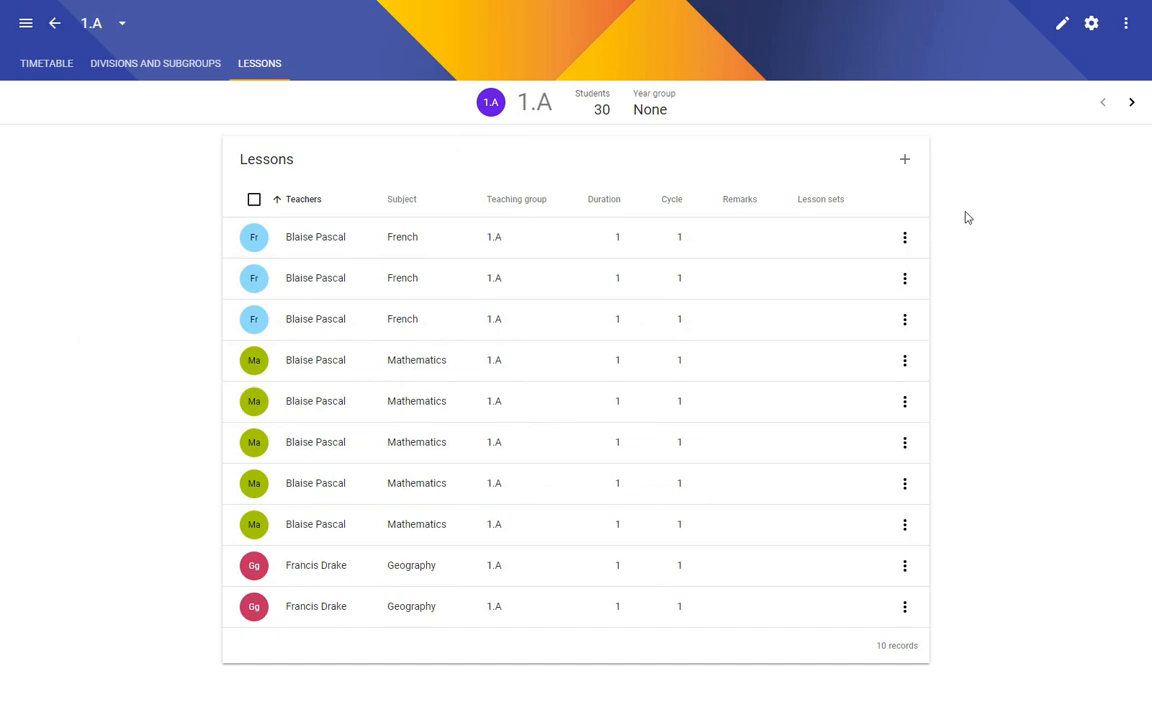
- Create a Physics lesson for class group 1.A with 2 instances per week, taught by Isaac Newton
click(905, 160)
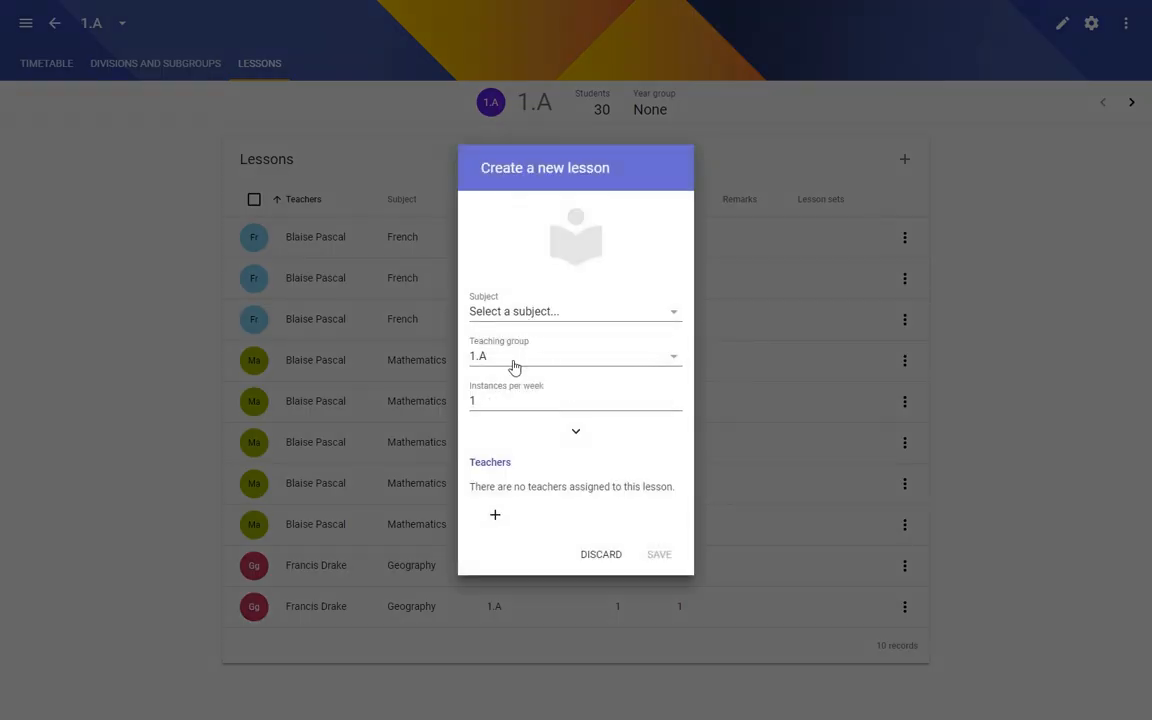
click(568, 319)
scroll(640, 545, down, 3)
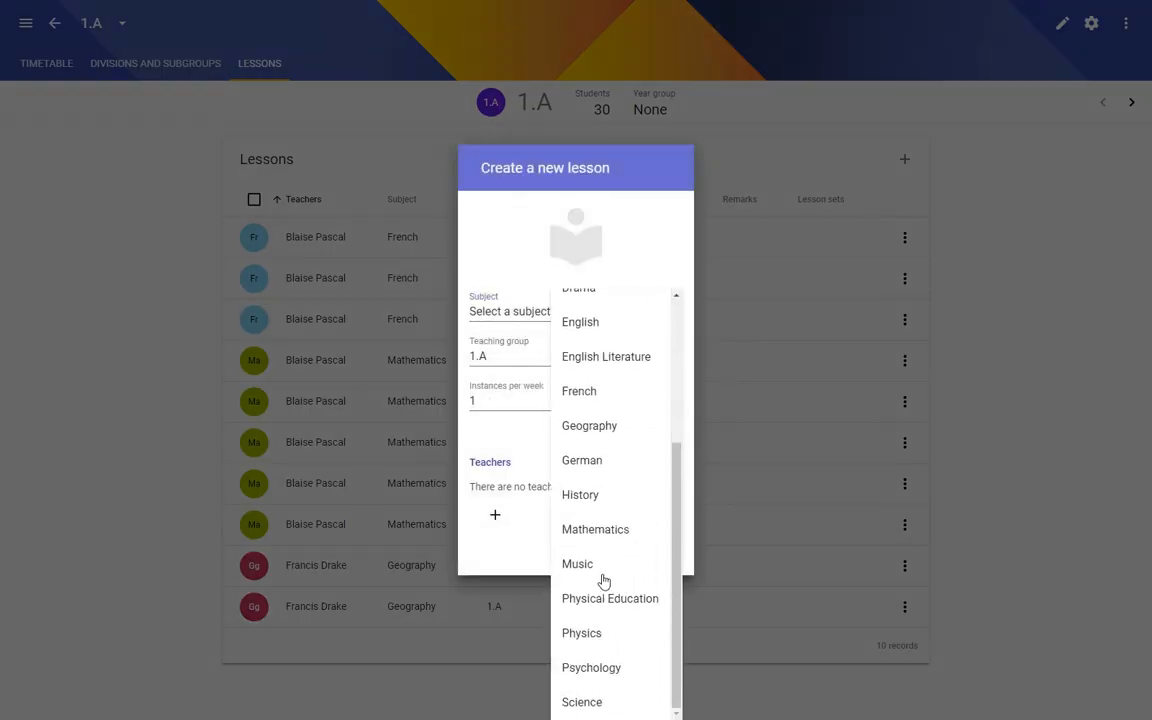
click(581, 633)
double_click(472, 400)
text(2)
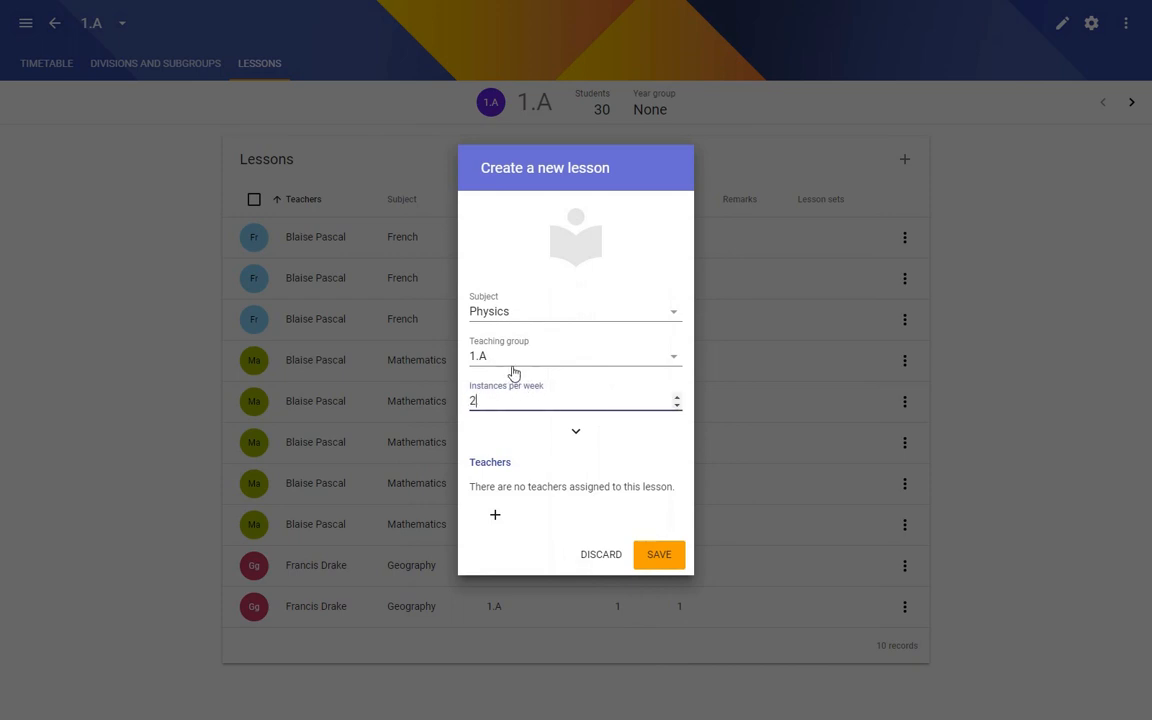
click(503, 519)
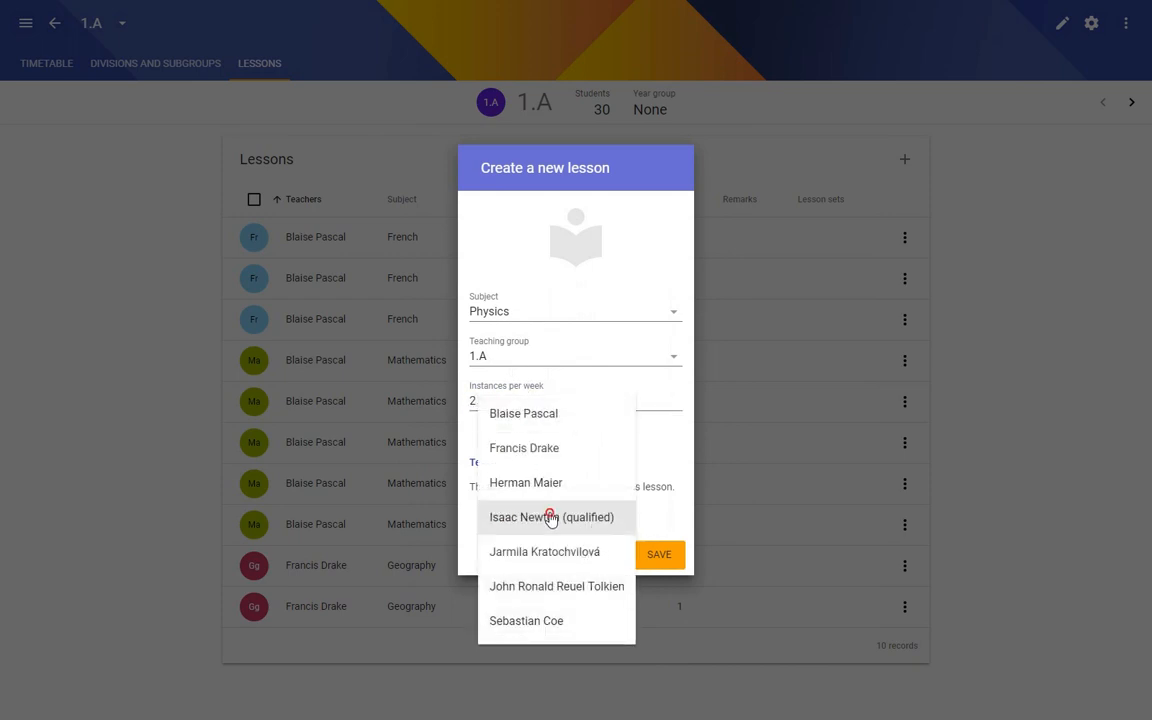
click(548, 514)
click(660, 574)
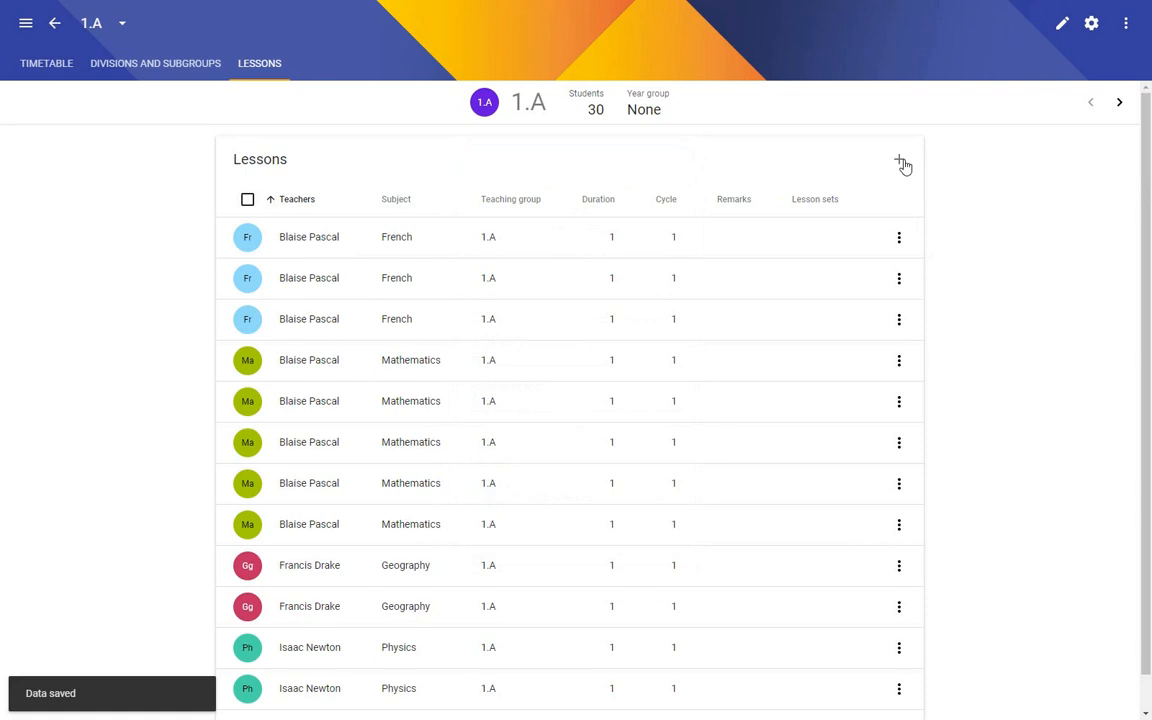
- Create an English lesson for class group 1.A with 5 instances per week, taught by John Ronald Reuel Tolkien
click(902, 162)
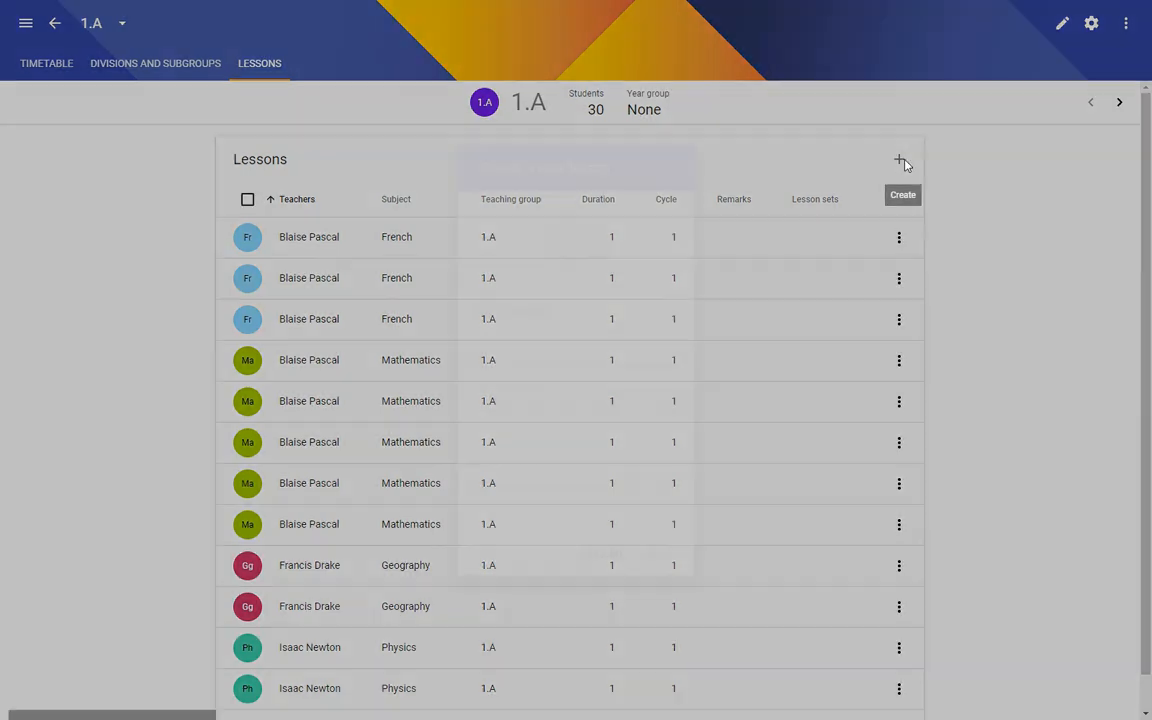
click(552, 318)
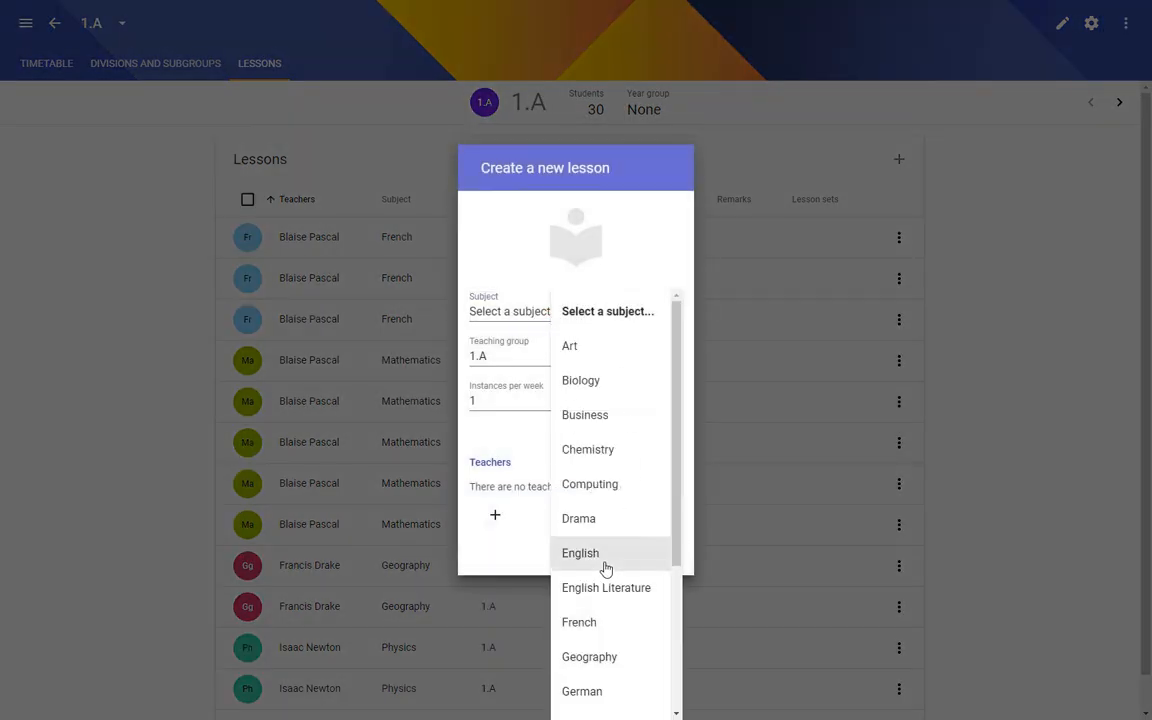
click(560, 555)
drag(497, 402, 459, 400)
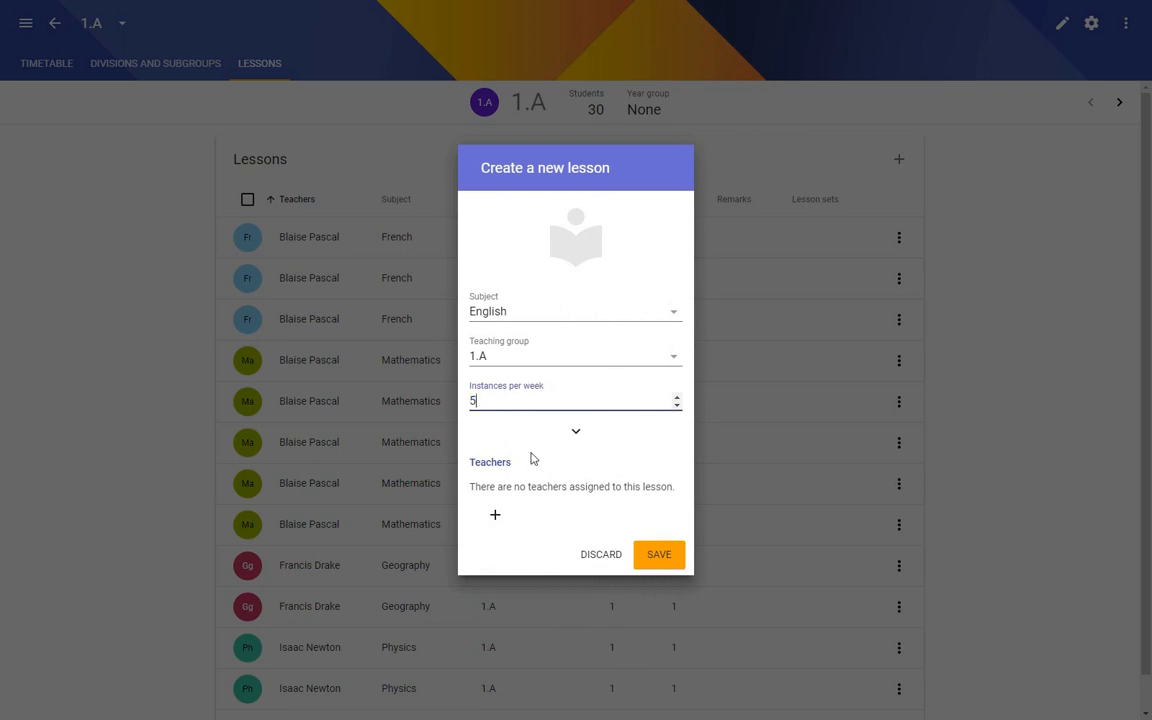
click(495, 514)
click(546, 587)
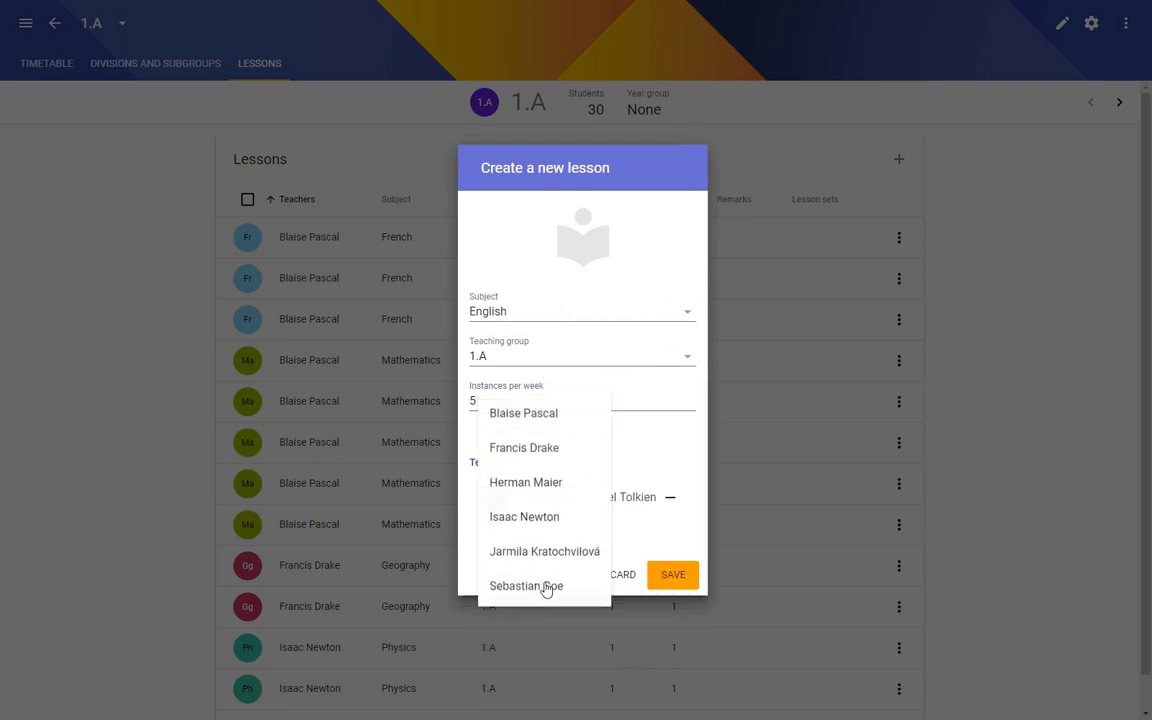
click(669, 576)
scroll(760, 470, down, 3)
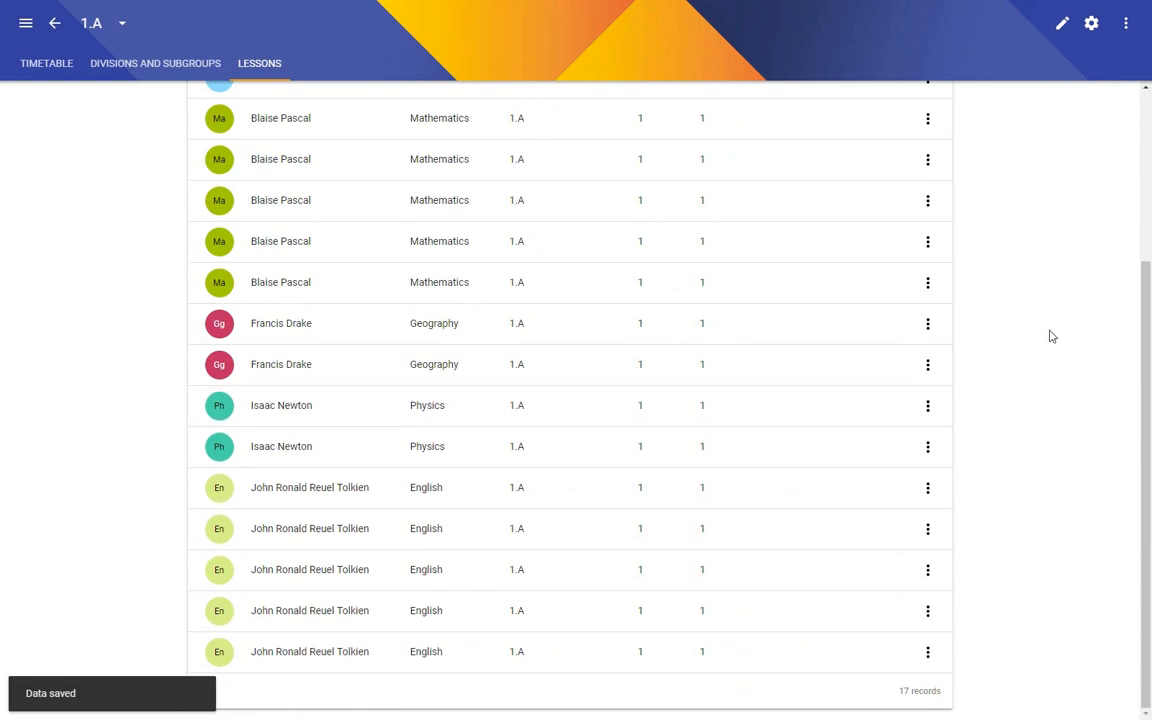
scroll(581, 406, up, 5)
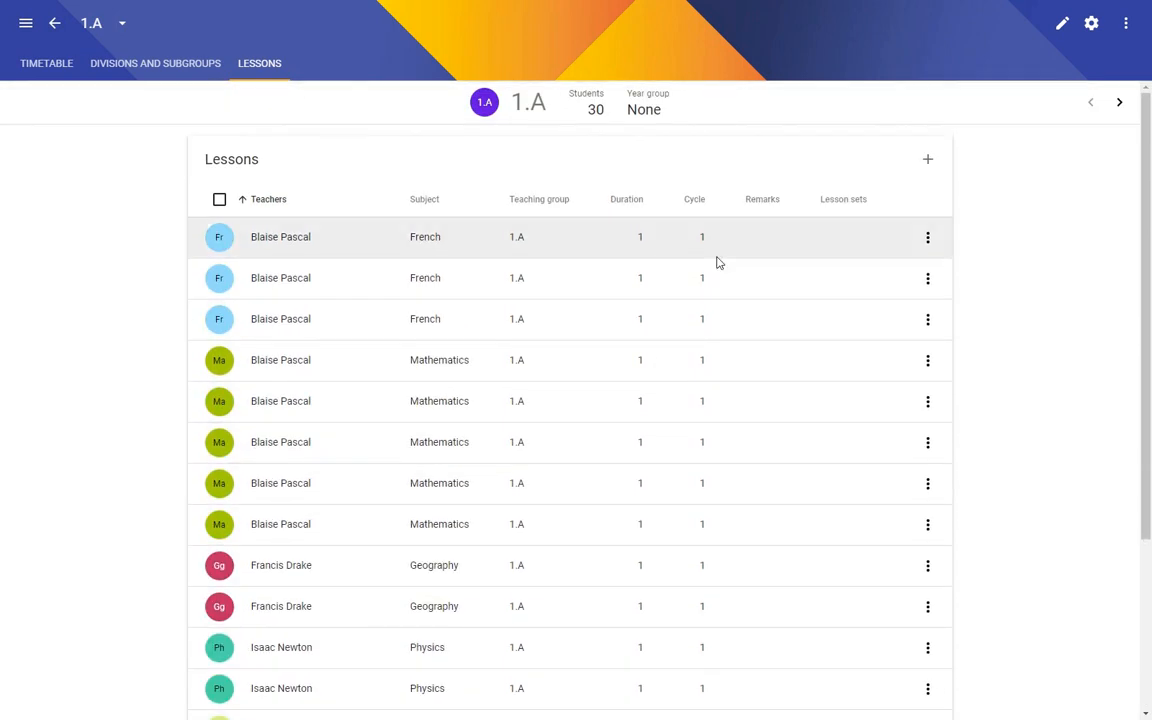
click(927, 159)
double_click(489, 400)
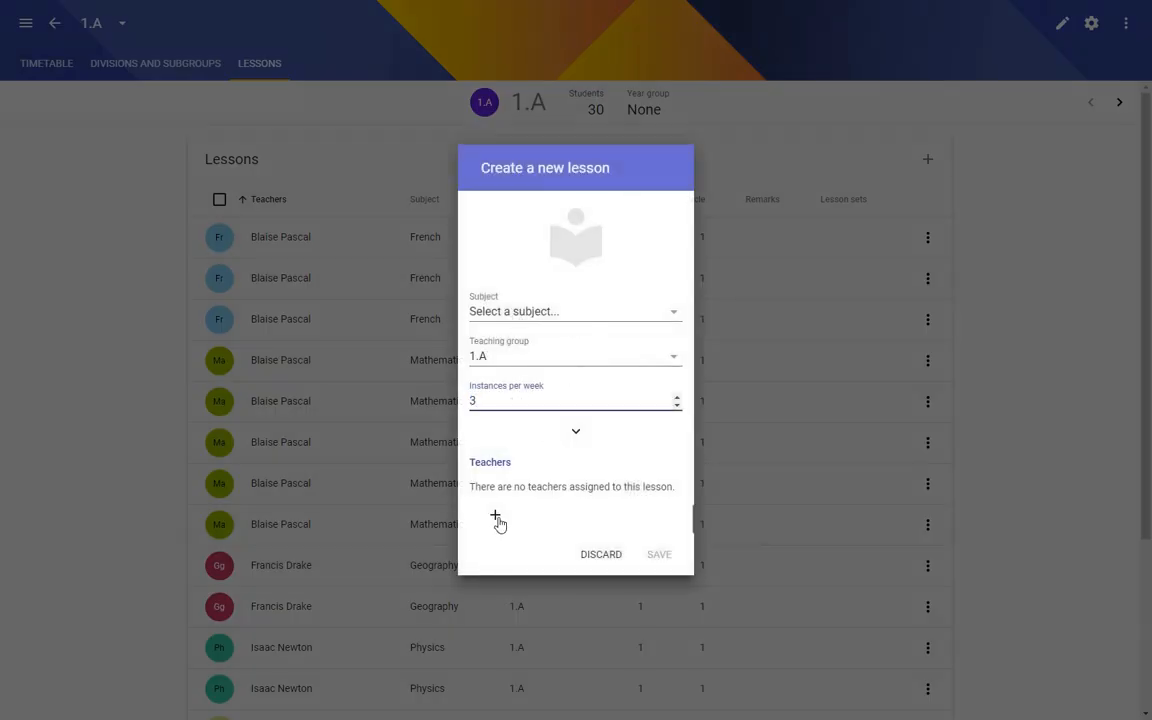
click(573, 316)
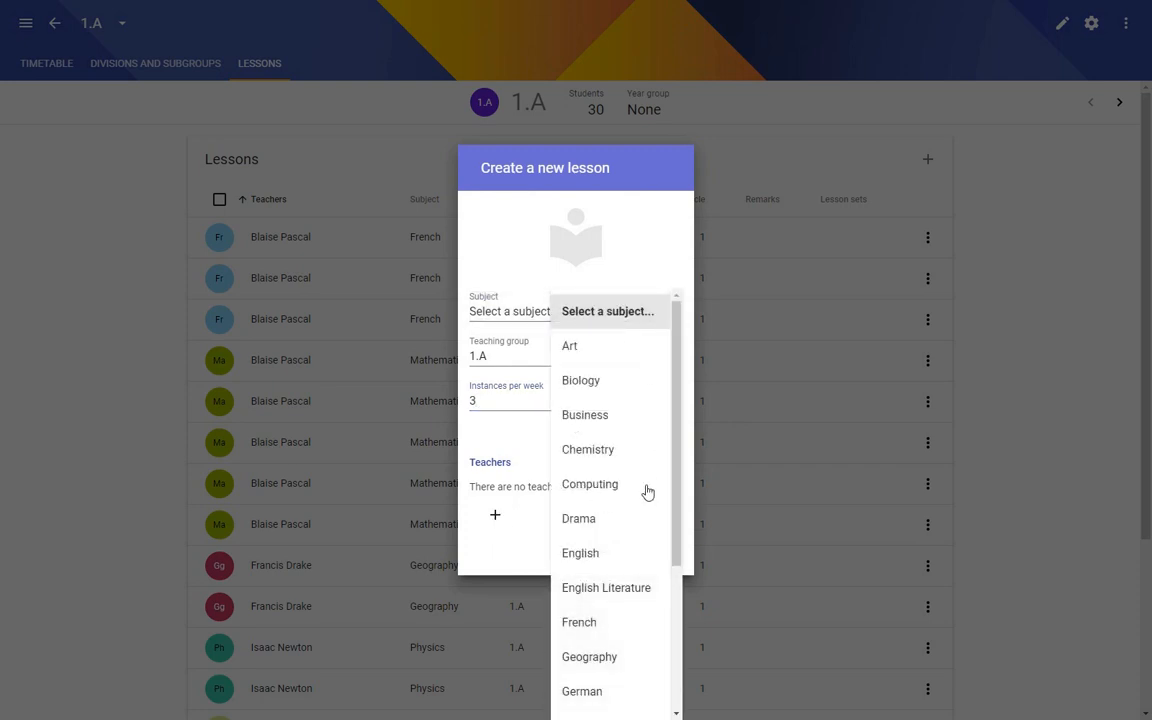
click(575, 382)
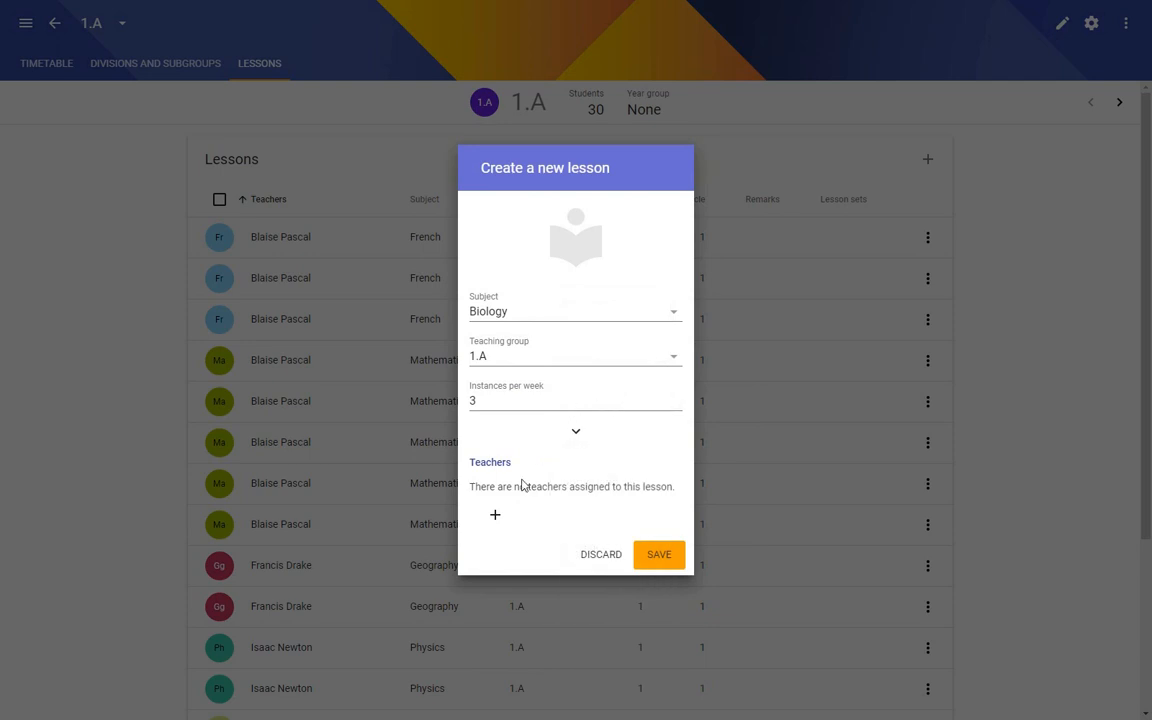
click(495, 515)
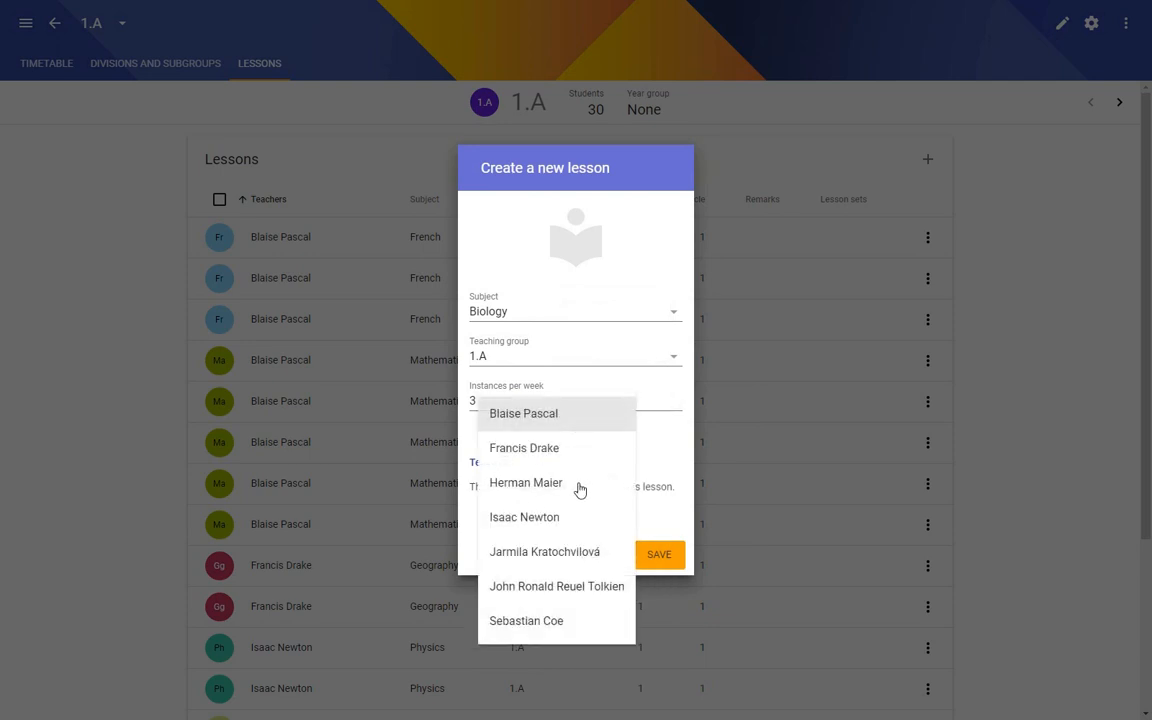
click(550, 551)
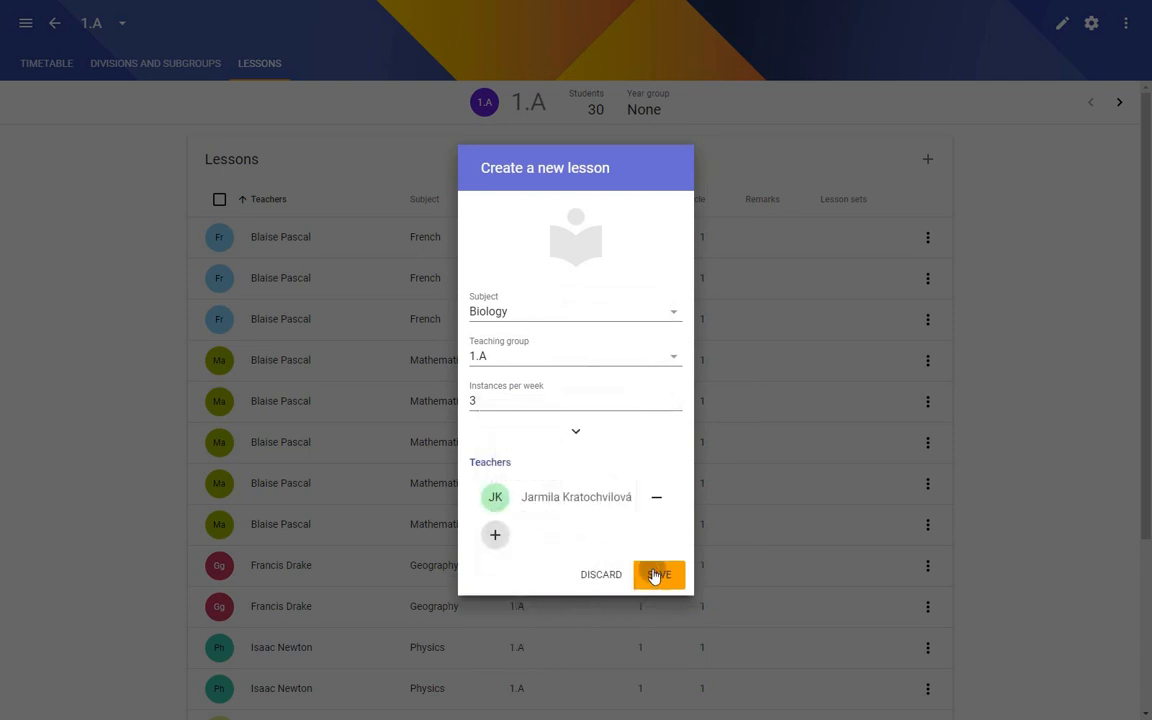
click(676, 575)
drag(1147, 375, 1144, 285)
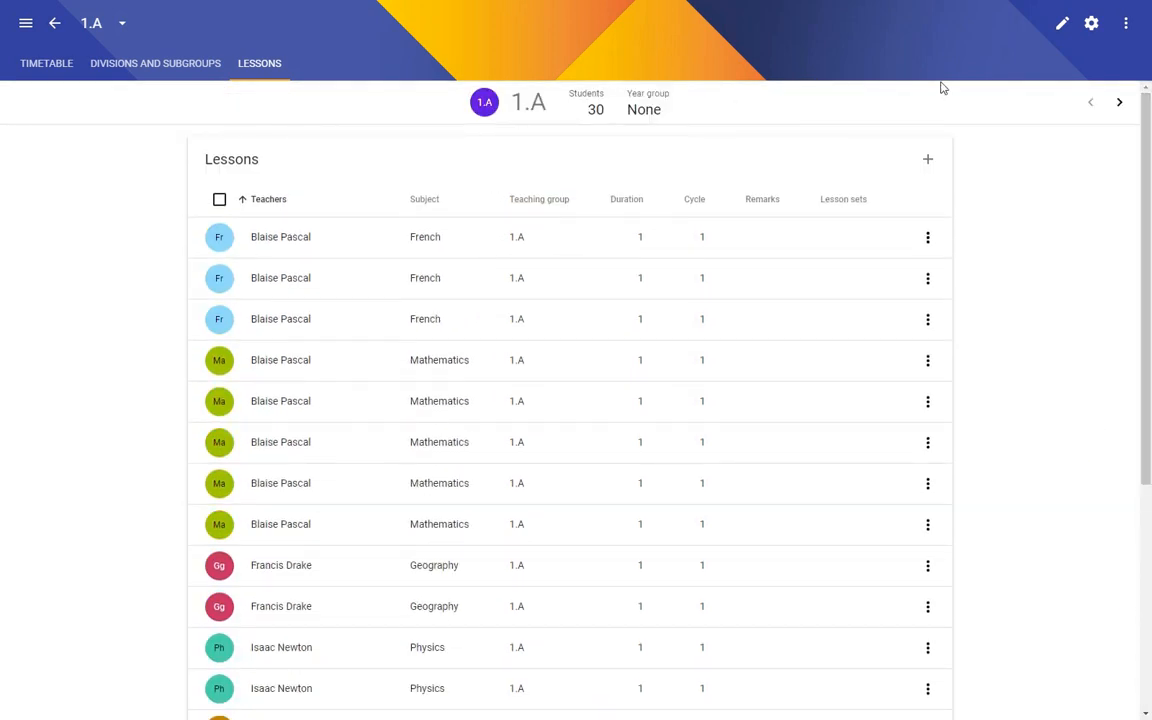
- Switch to class group 1.B and create an Art lesson with 3 instances per week, taught by Sebastian Coe
click(1120, 104)
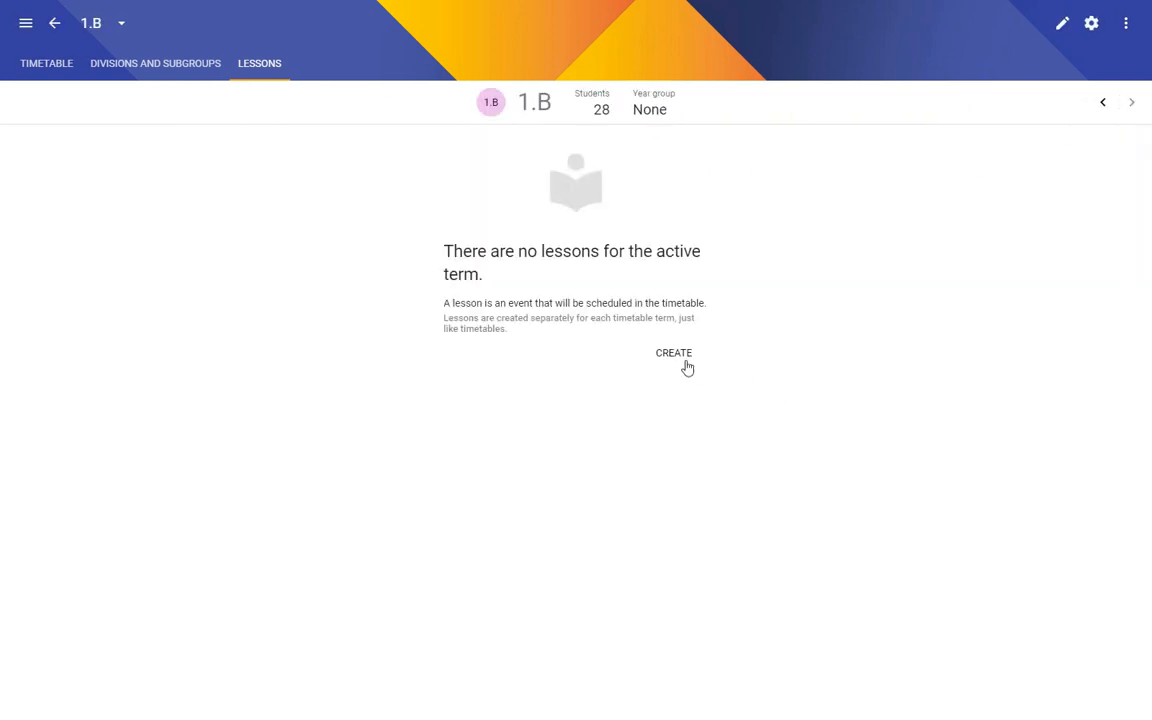
click(674, 356)
click(595, 316)
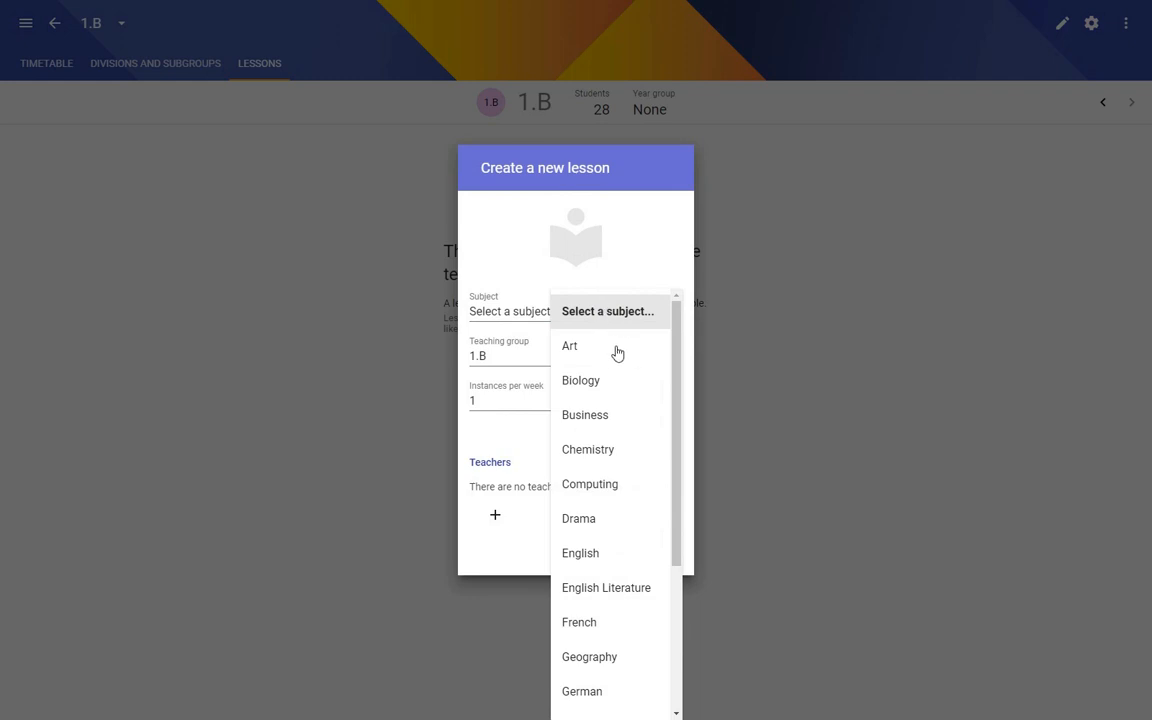
click(570, 346)
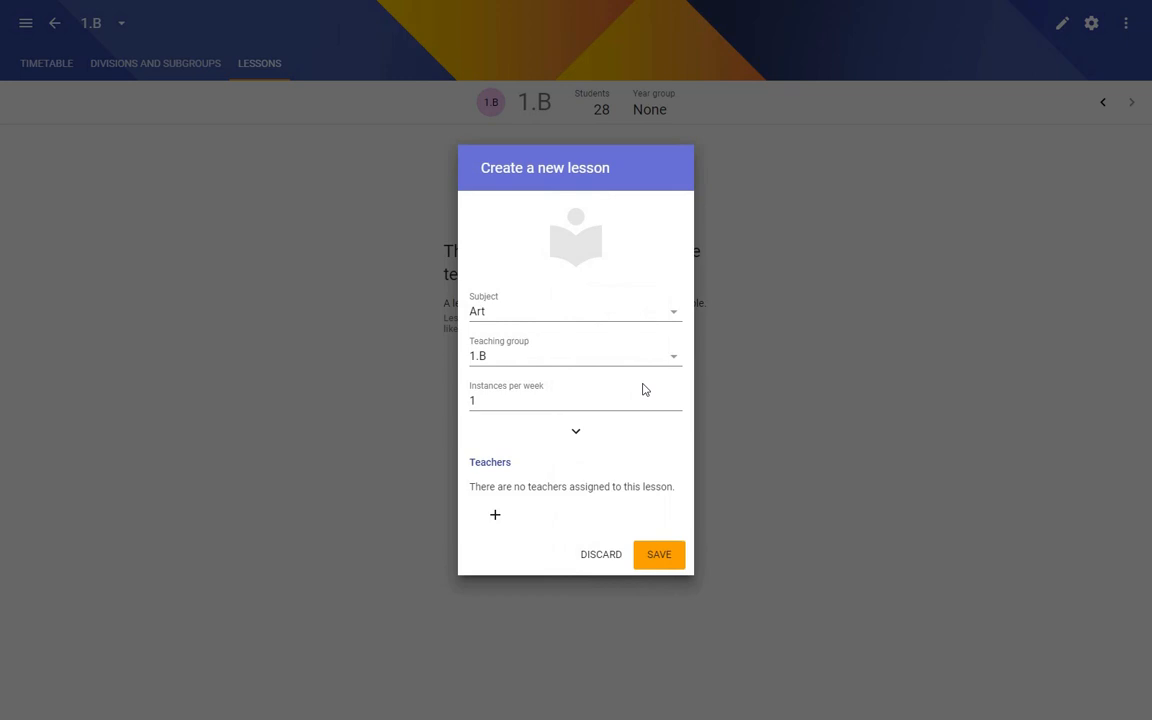
double_click(472, 401)
text(3)
click(497, 516)
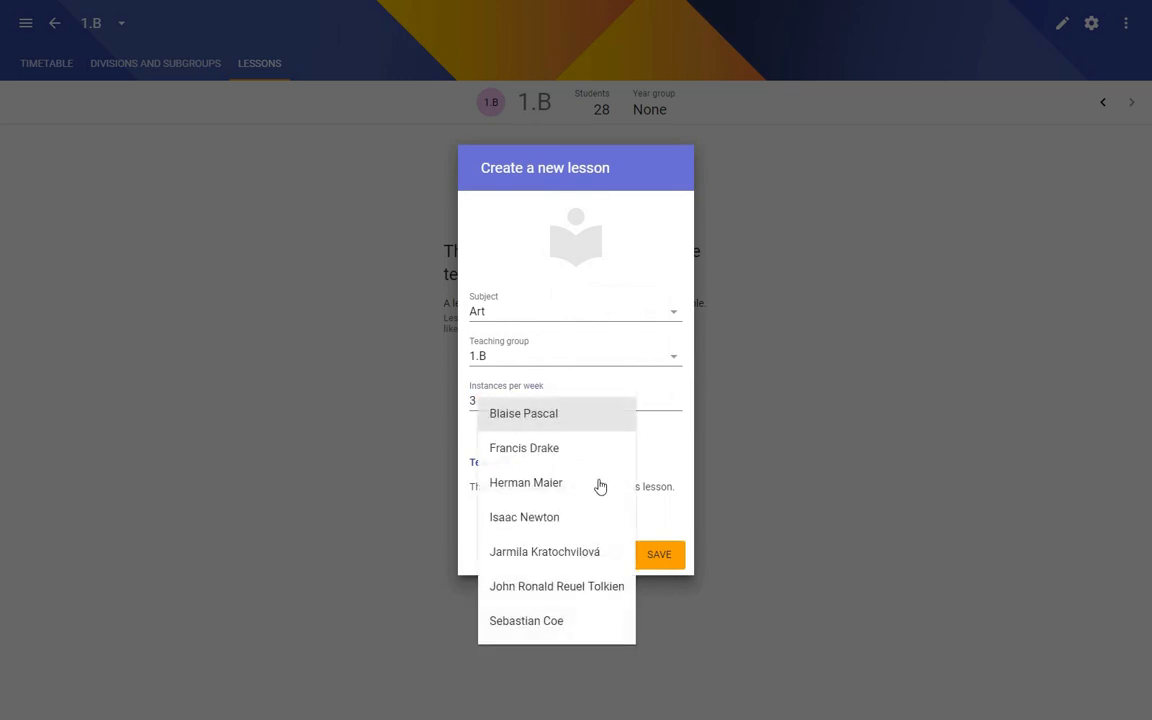
click(539, 624)
click(660, 575)
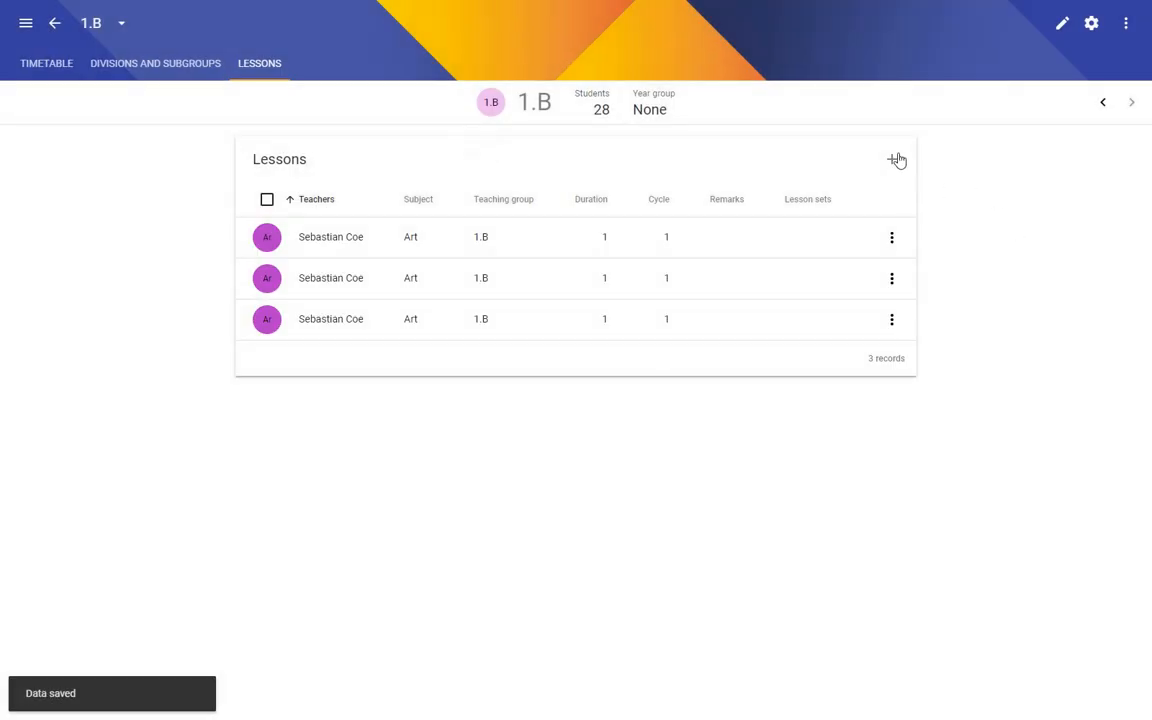
- Create a Chemistry lesson for class group 1.B with 2 instances per week, taught by Isaac Newton
click(895, 160)
click(555, 318)
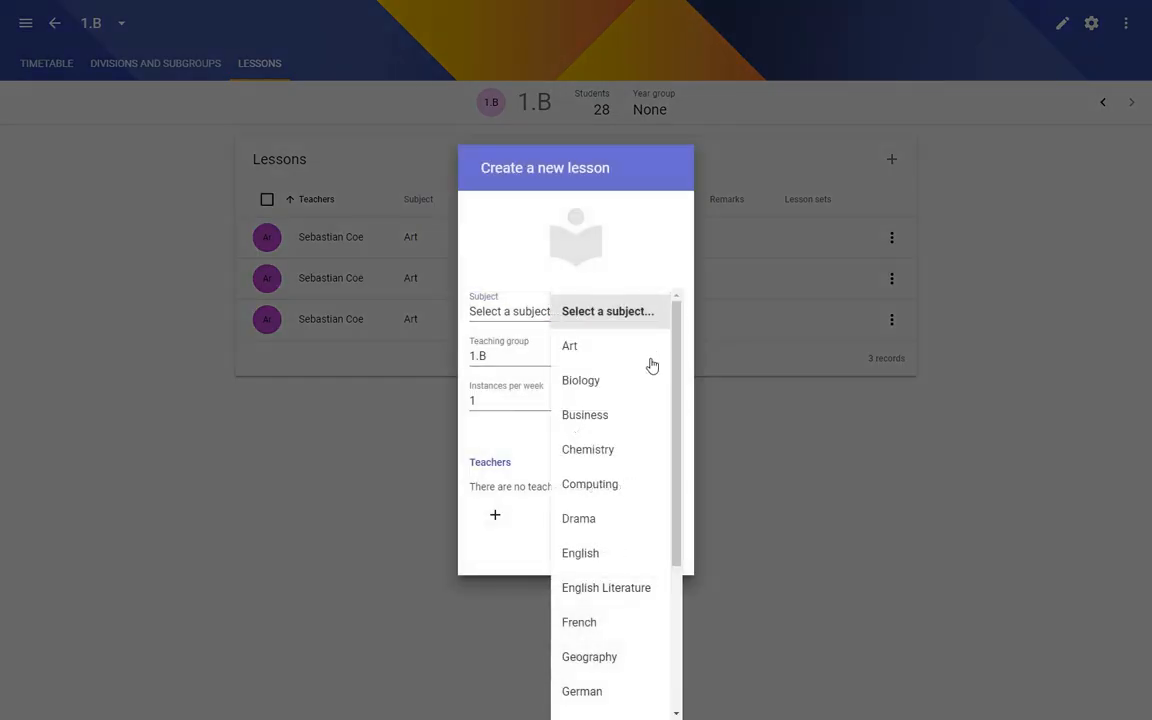
click(605, 456)
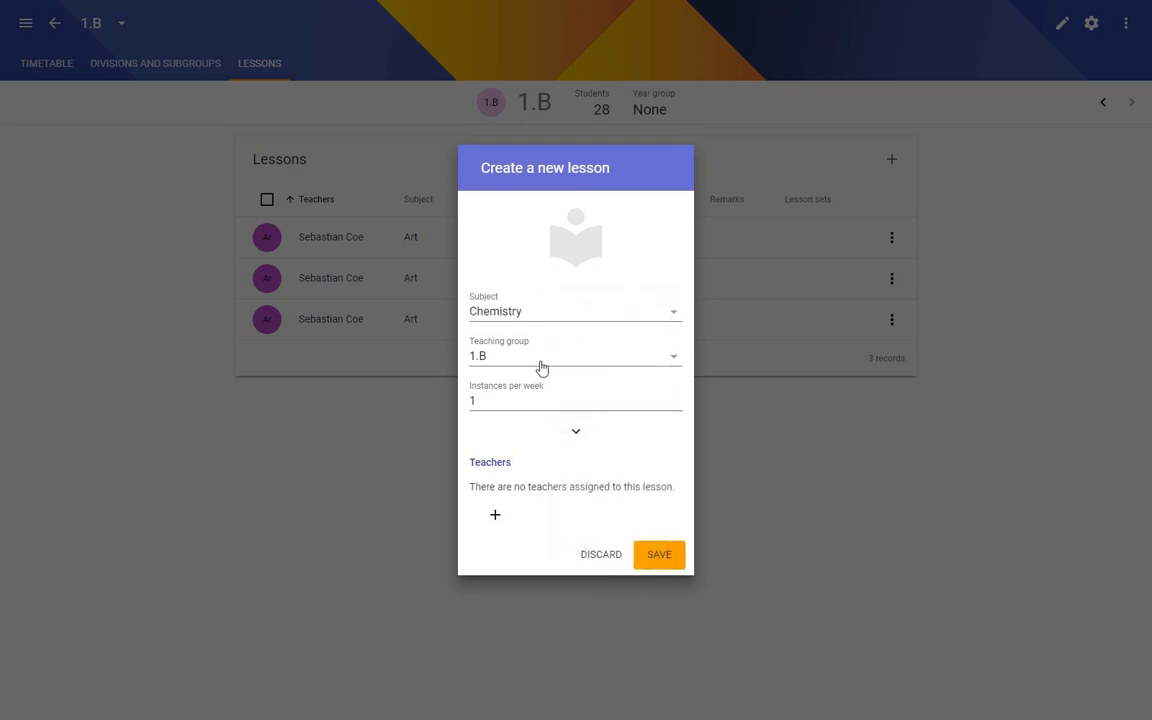
click(495, 397)
text(2)
click(493, 512)
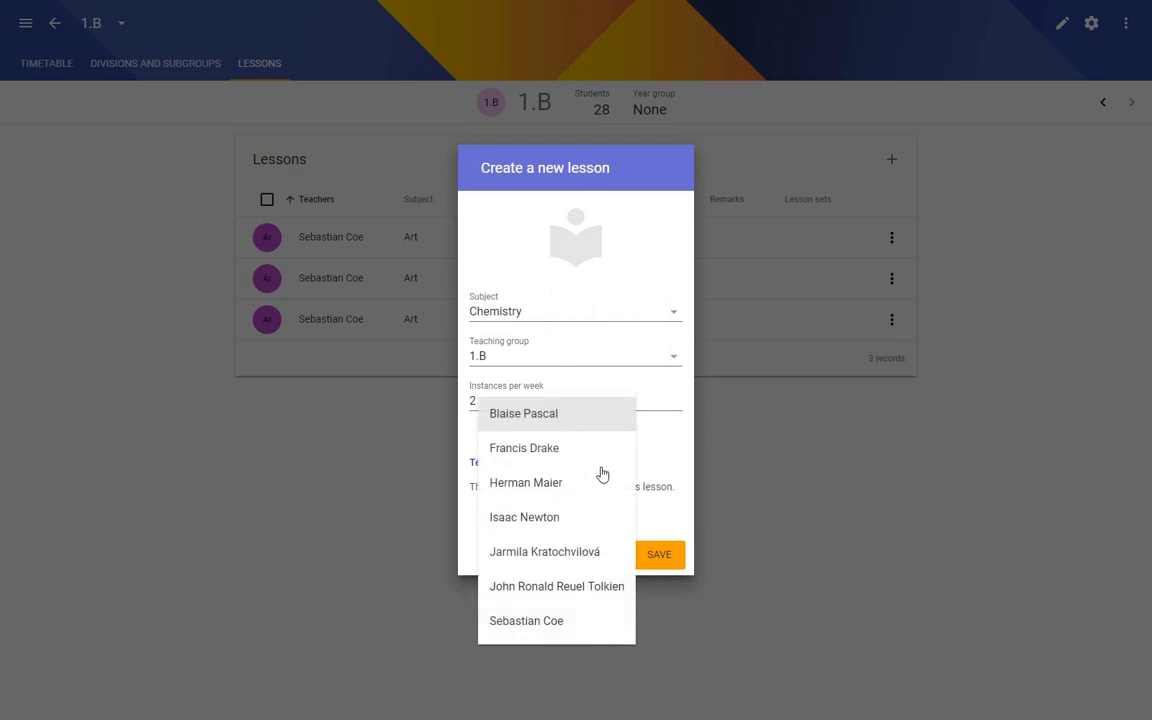
click(529, 516)
click(678, 576)
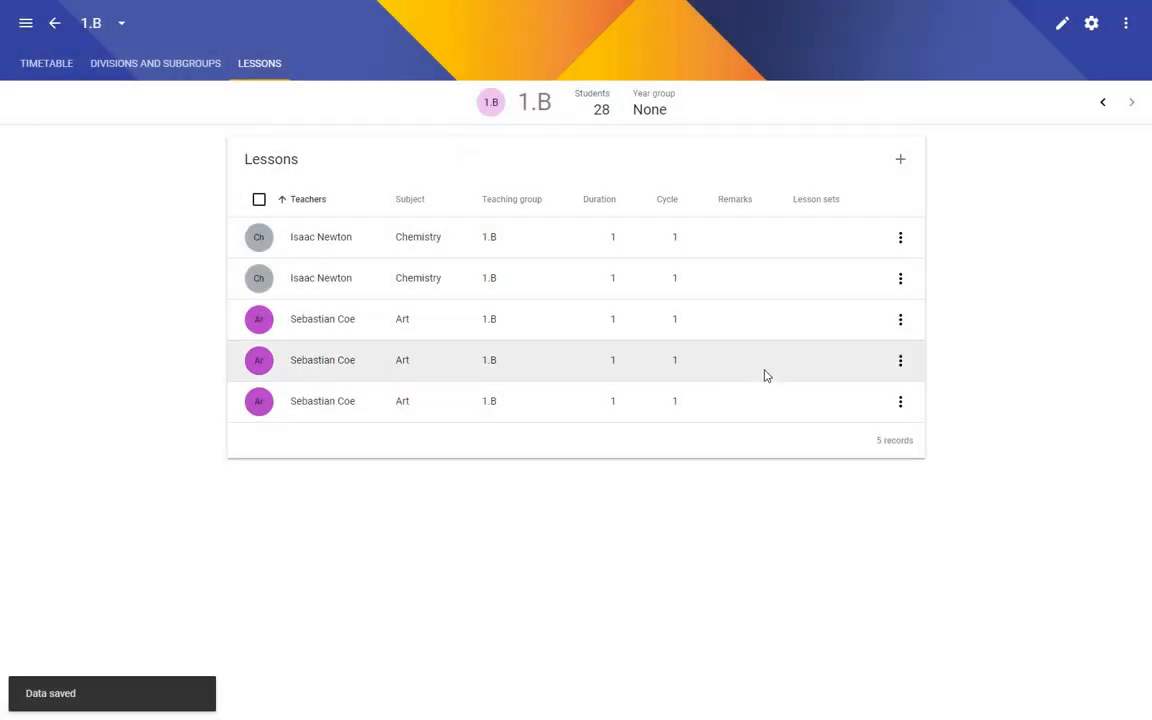
- Create a Mathematics lesson for class group 1.B with 5 instances per week, taught by Blaise Pascal
click(897, 162)
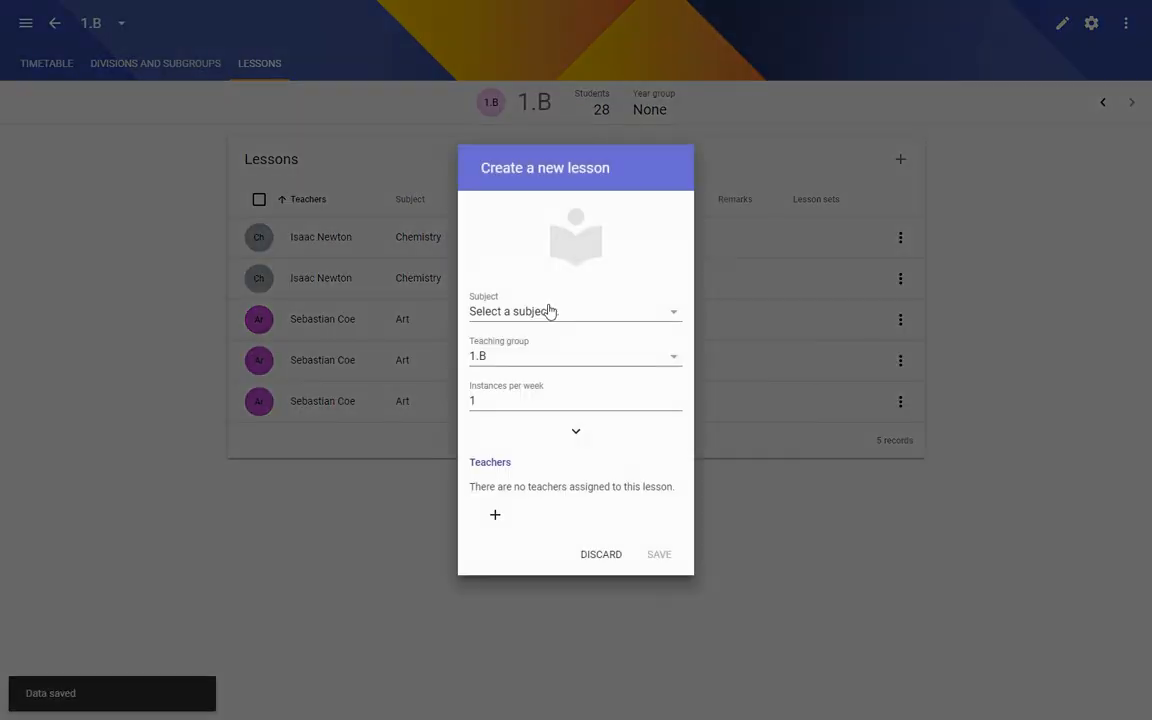
click(532, 317)
scroll(626, 449, down, 4)
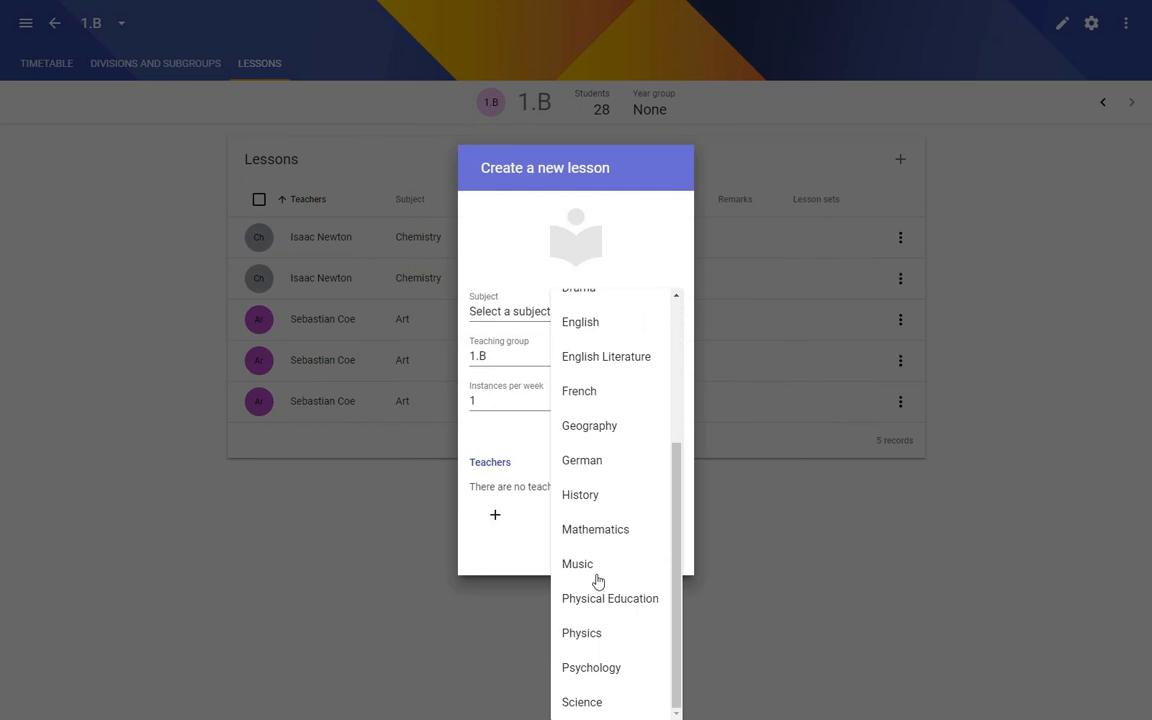
click(587, 513)
double_click(478, 401)
text(5)
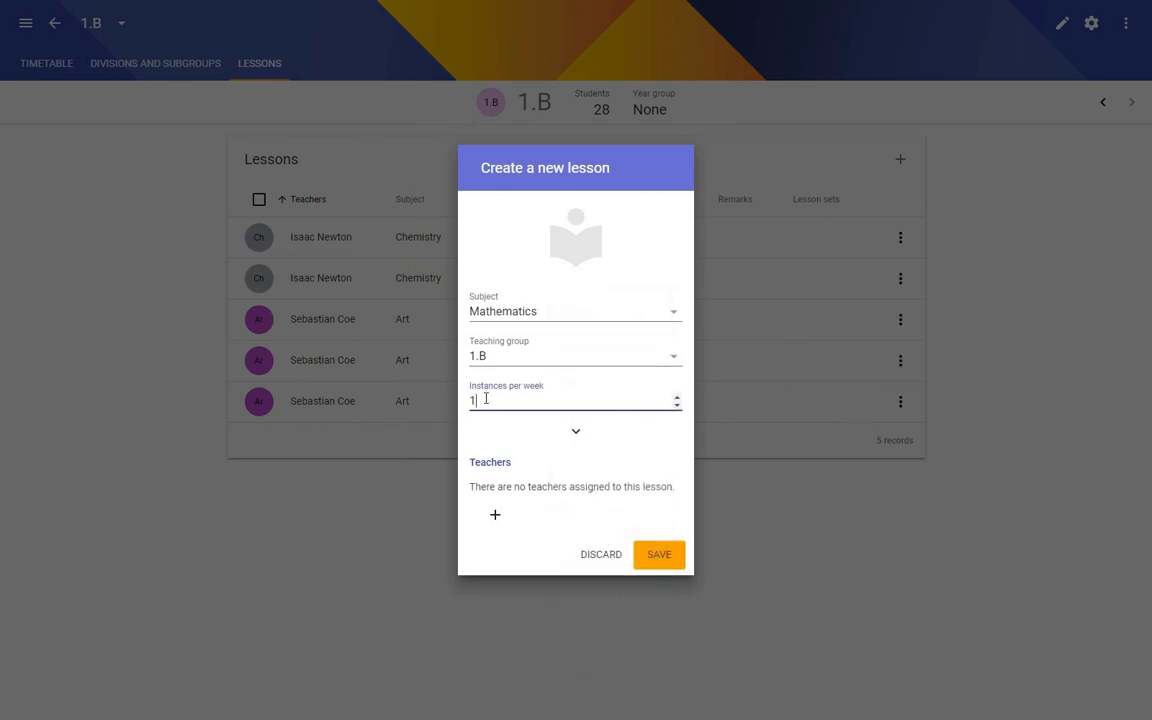
click(494, 515)
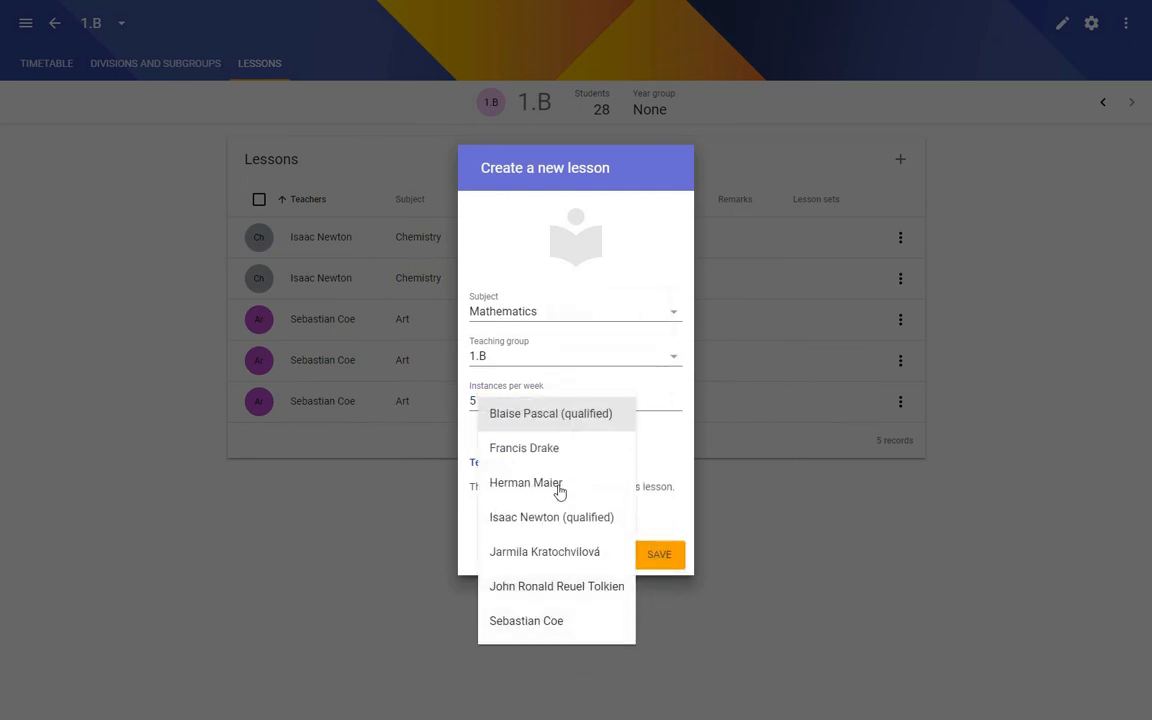
click(538, 416)
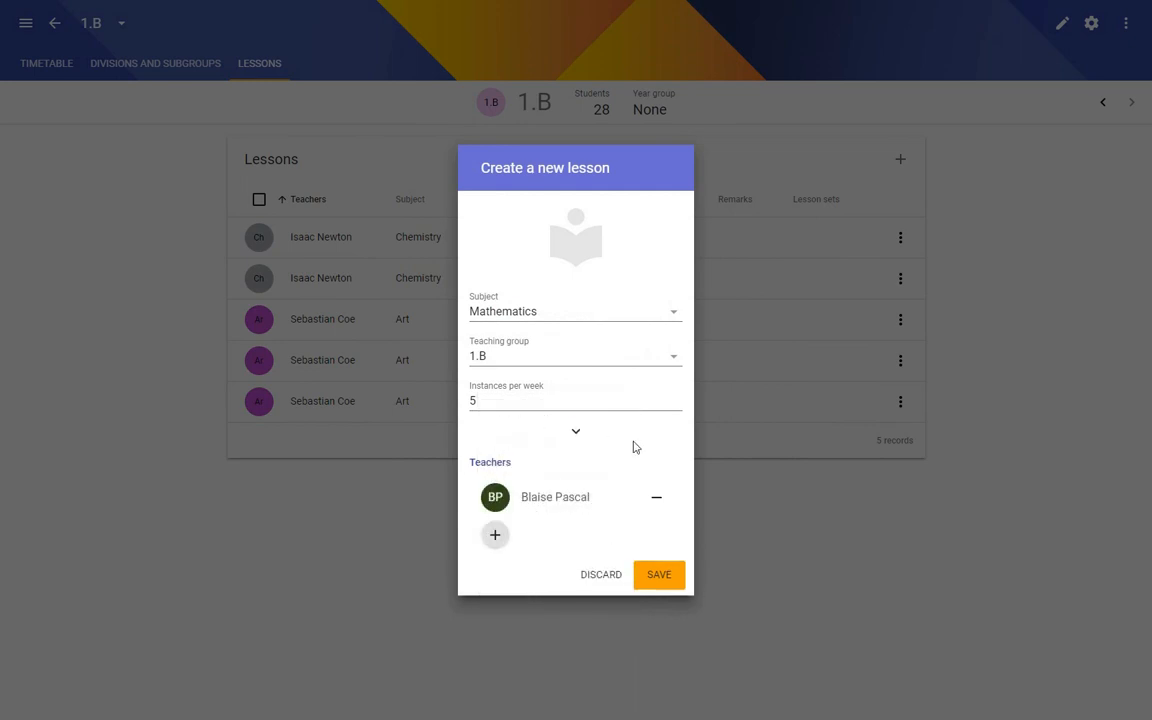
click(655, 587)
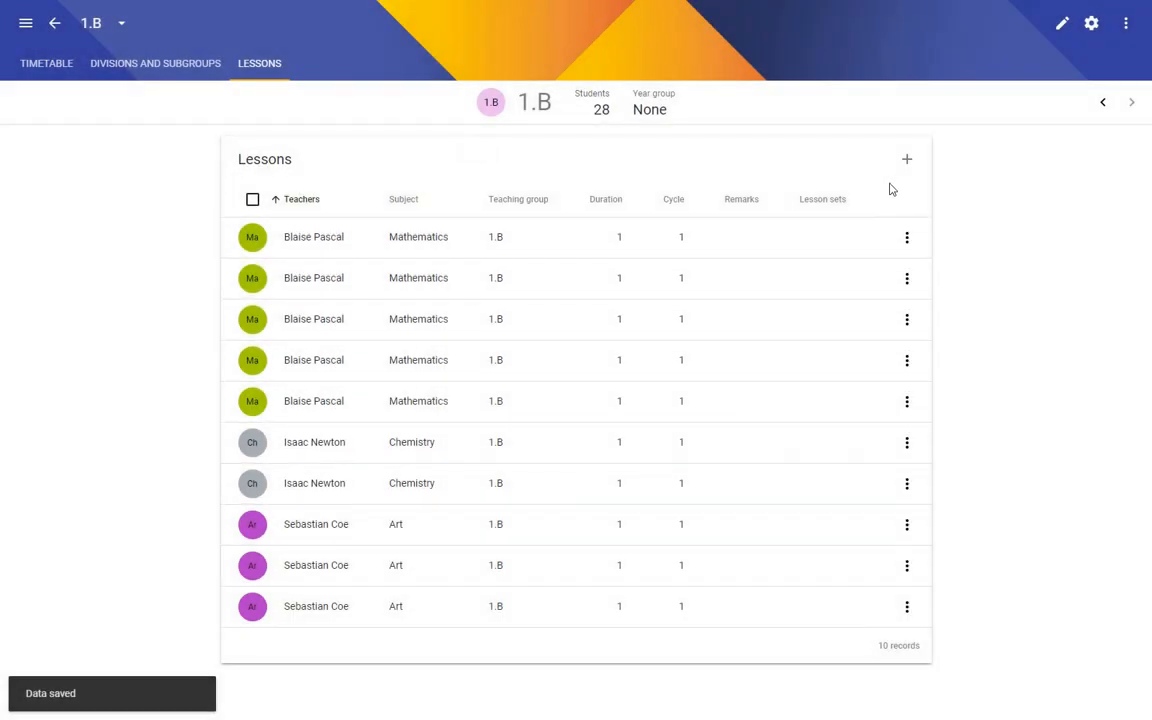
- Create an English lesson for class group 1.B with 5 instances per week, taught by John Ronald Reuel Tolkien
click(906, 159)
click(573, 313)
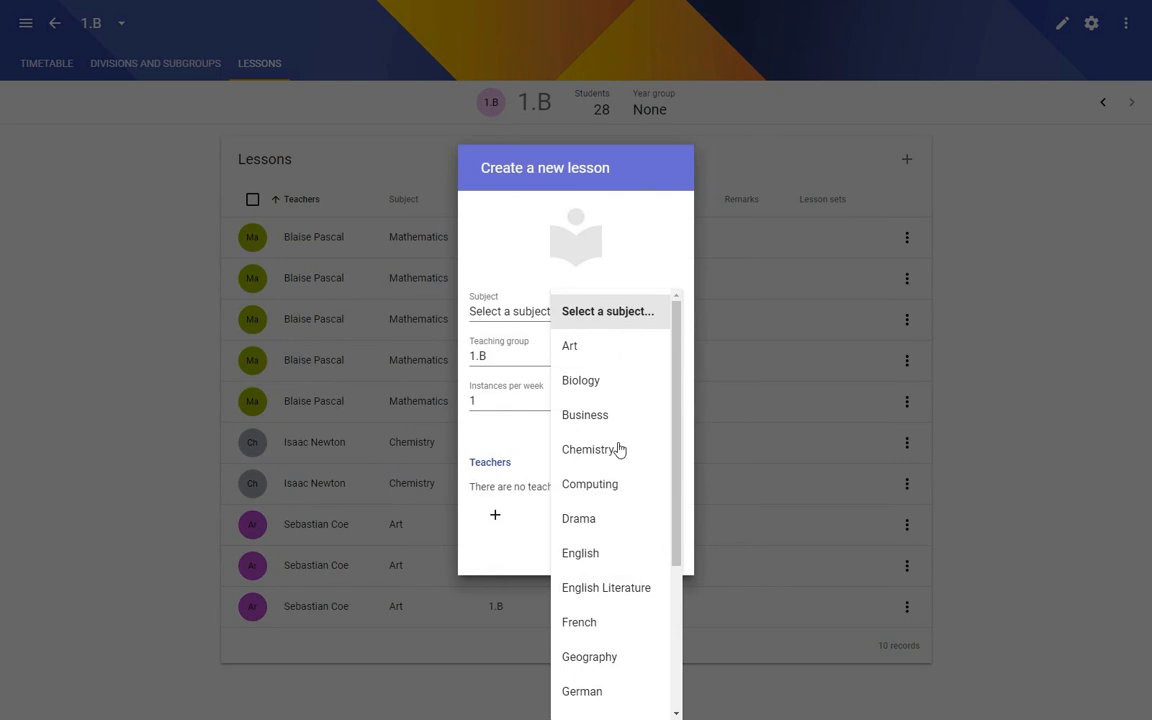
click(580, 553)
click(512, 399)
key(BackSpace)
drag(470, 398, 468, 399)
click(495, 516)
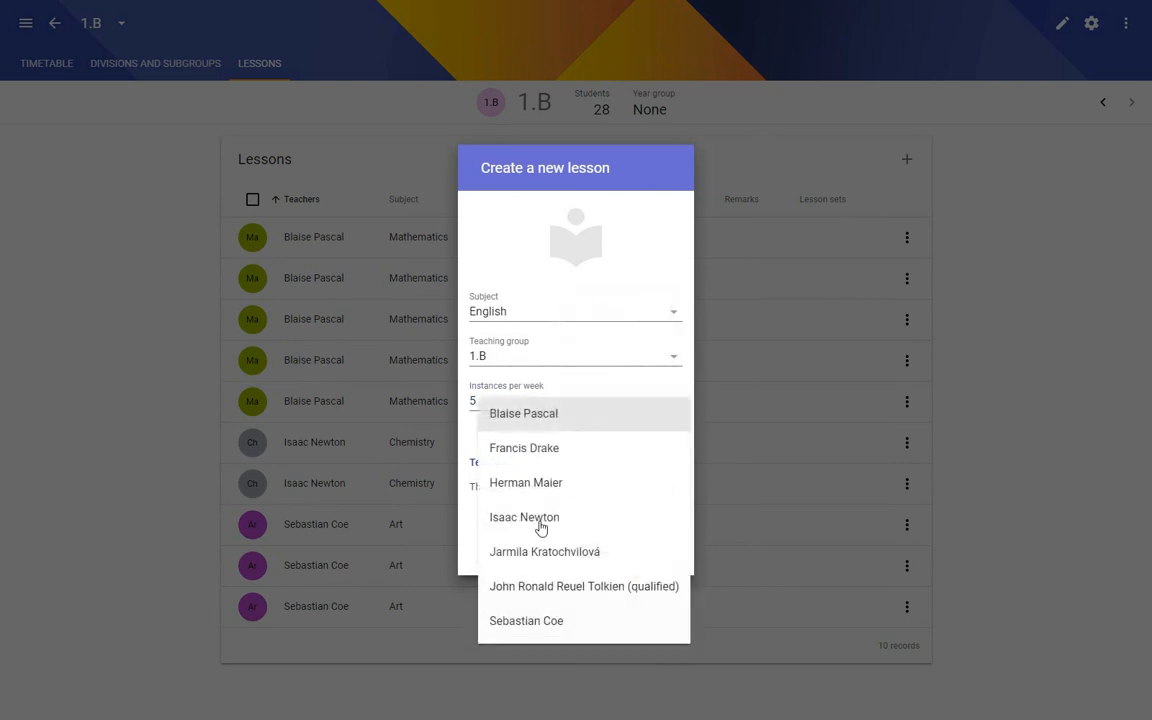
click(543, 586)
click(673, 574)
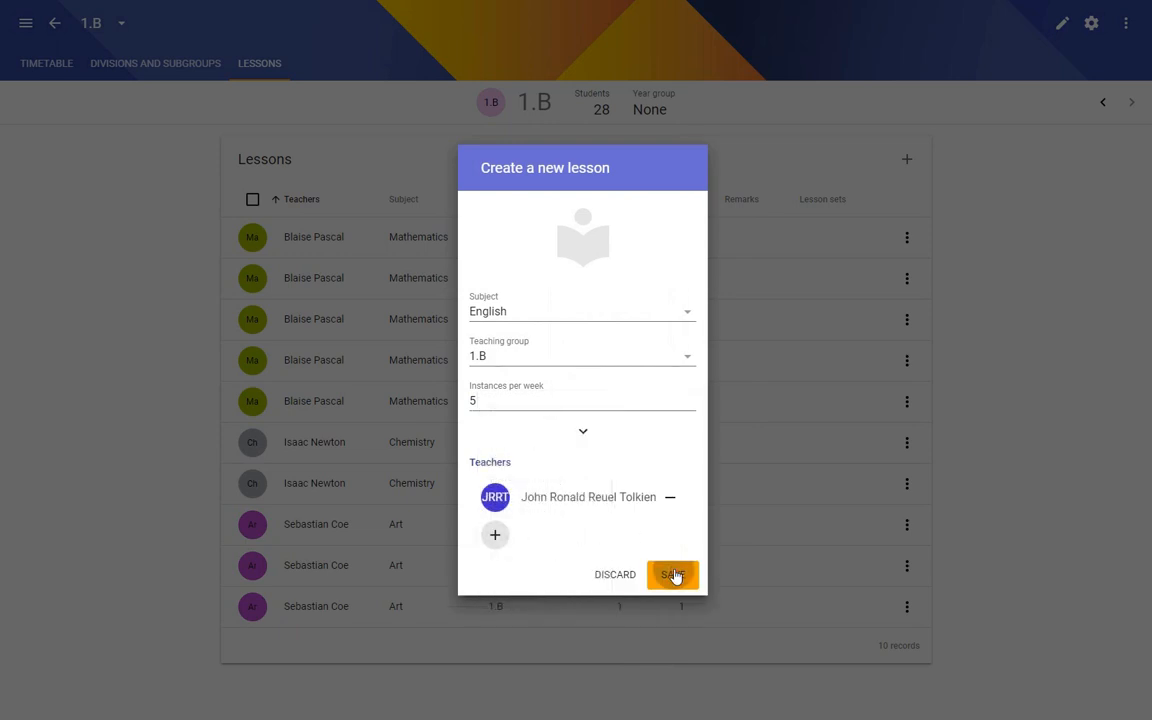
- Create a Physics lesson for class group 1.B with 2 instances per week, taught by Isaac Newton
scroll(851, 553, down, 3)
scroll(940, 400, up, 5)
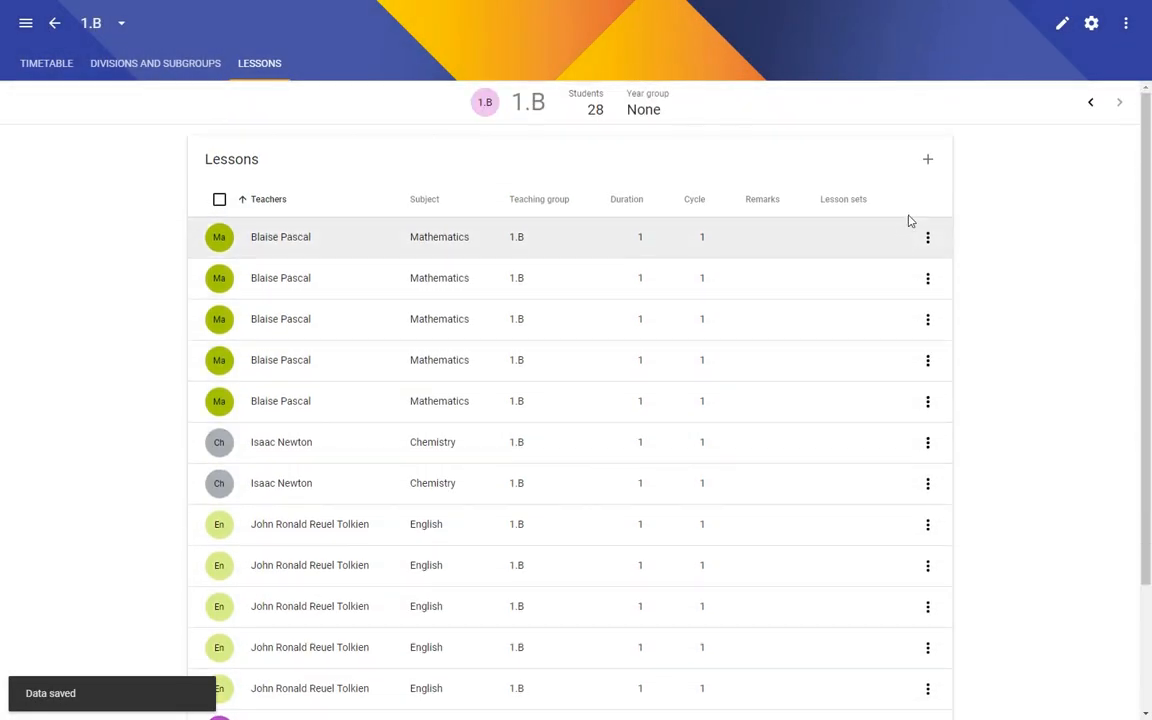
click(928, 159)
click(533, 312)
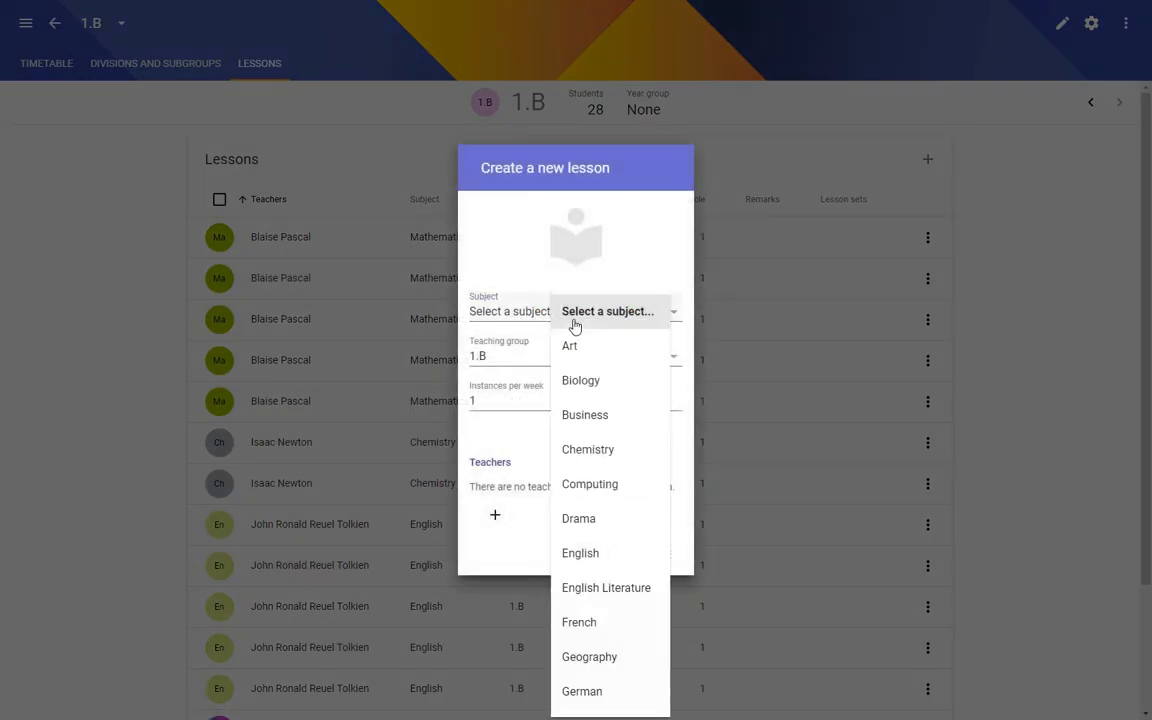
scroll(620, 520, down, 5)
click(601, 635)
double_click(491, 401)
text(2)
click(493, 518)
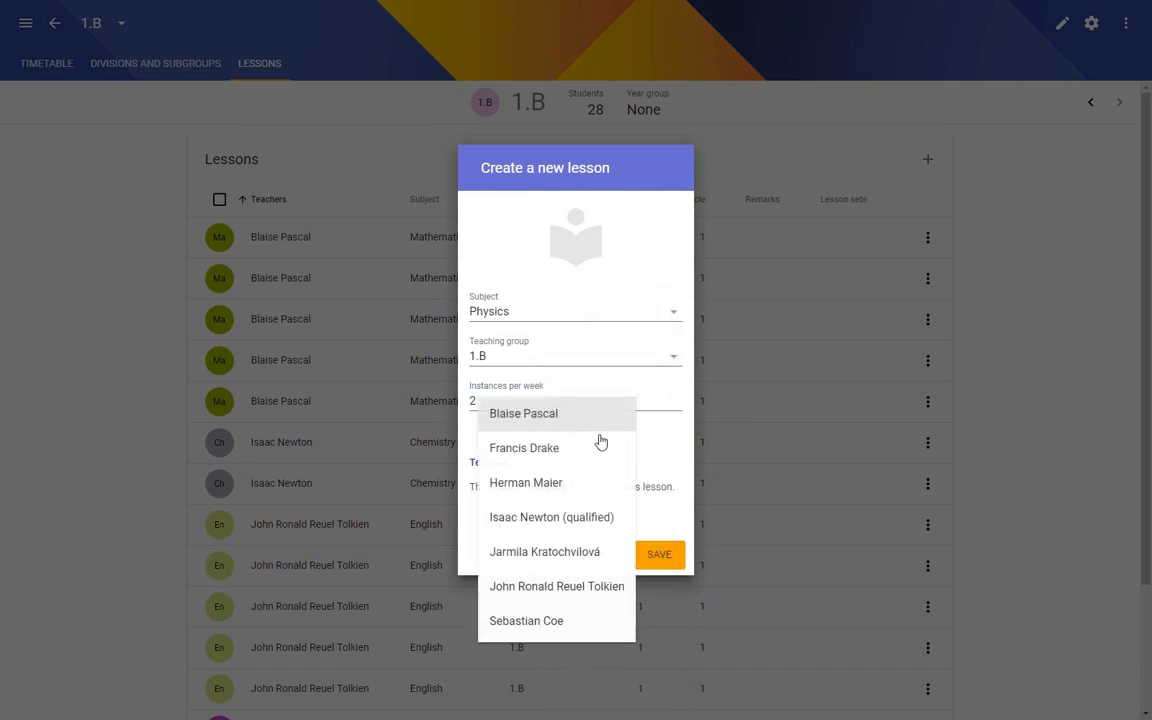
click(541, 520)
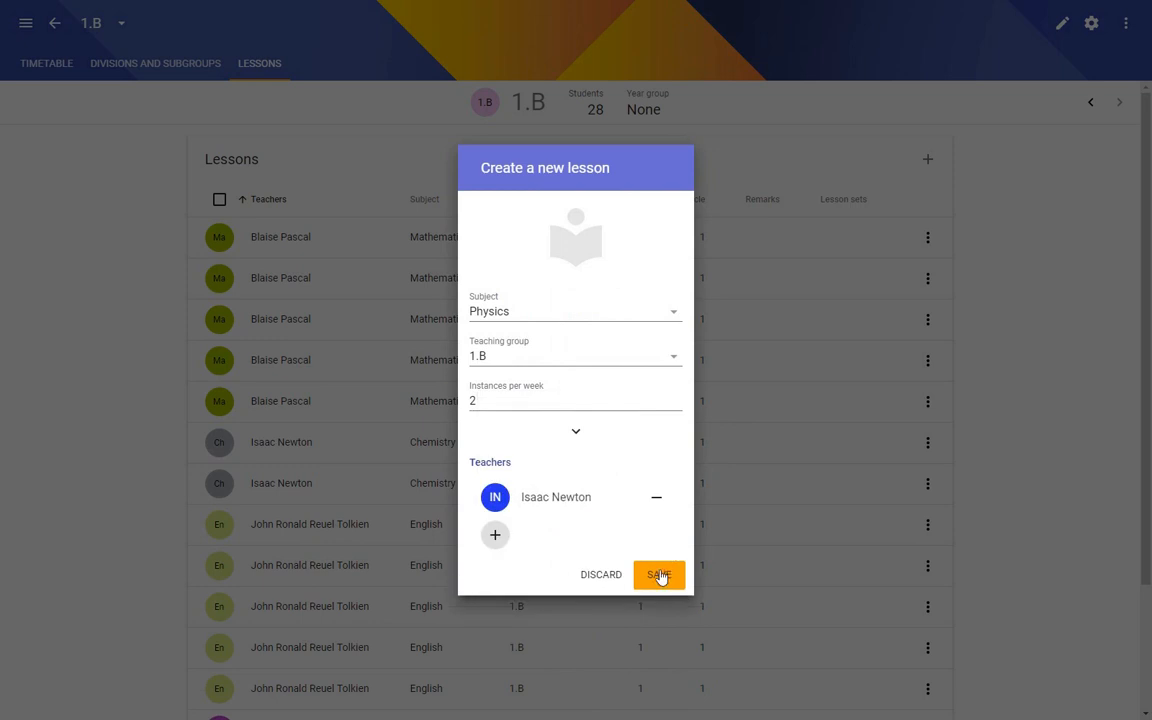
click(660, 574)
scroll(826, 488, down, 2)
scroll(826, 488, down, 1)
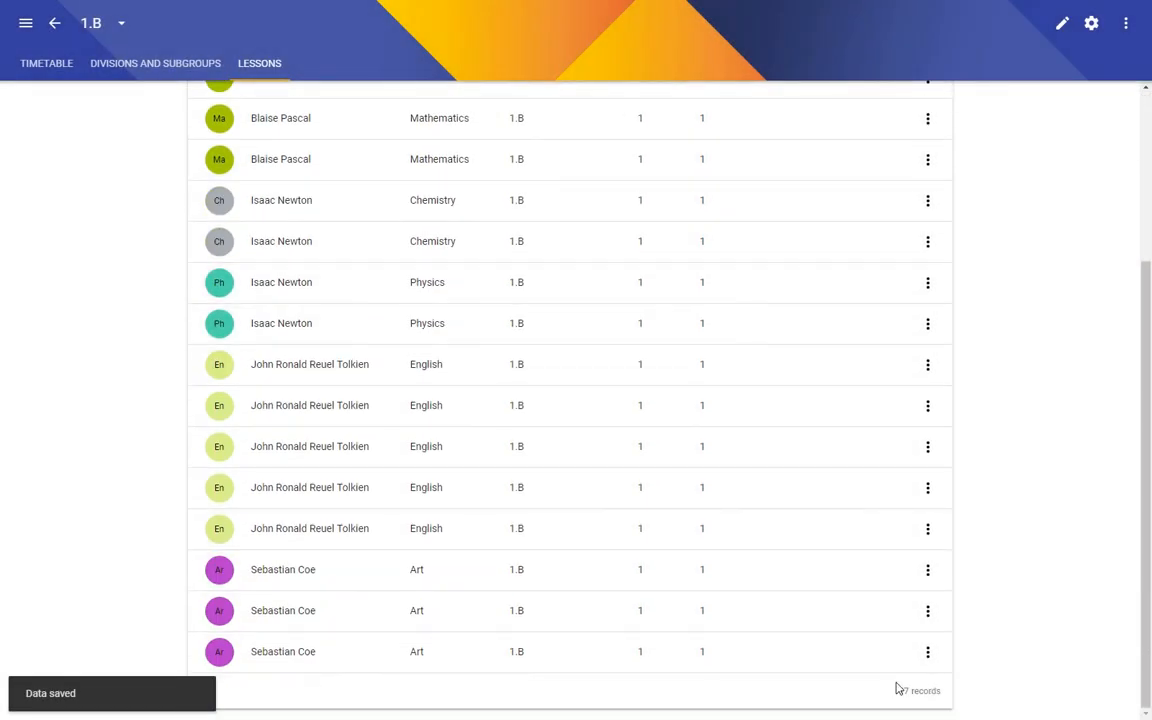
scroll(566, 491, up, 3)
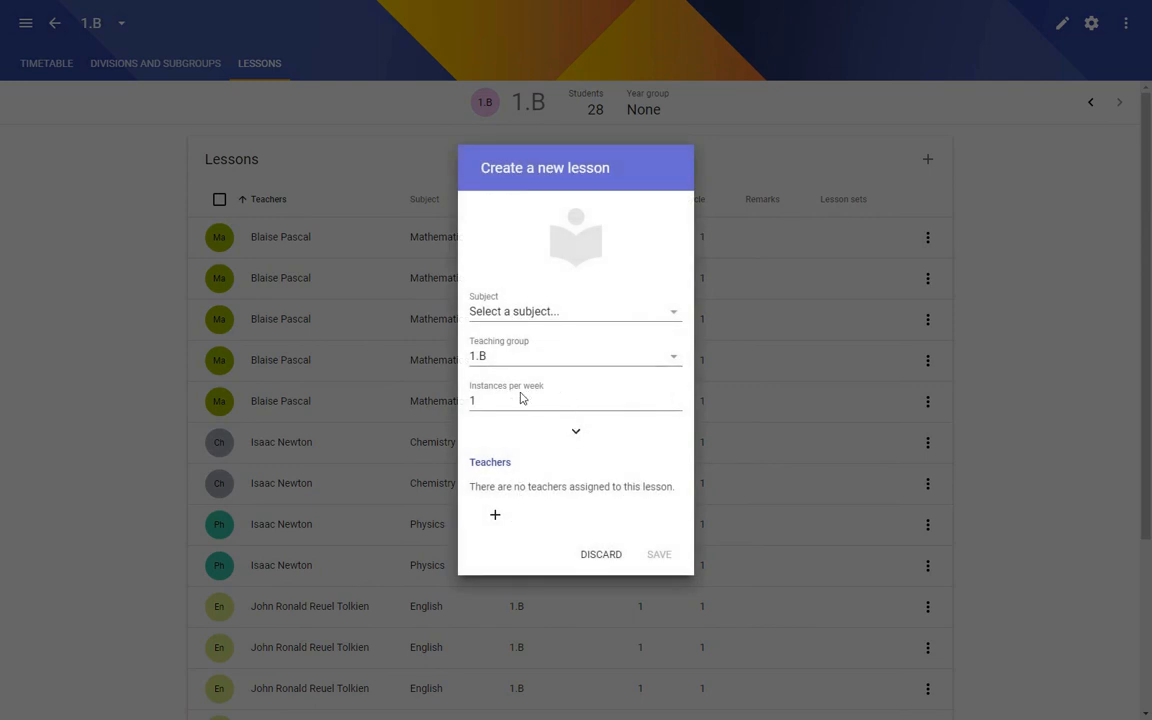
double_click(497, 401)
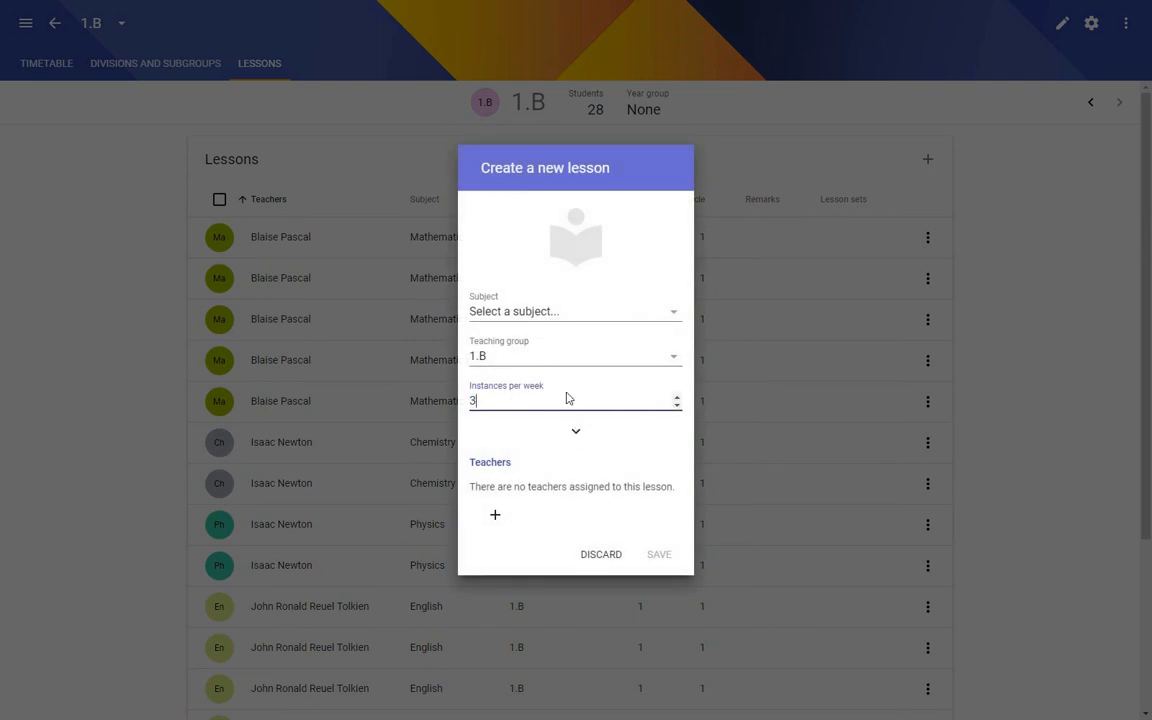
click(543, 306)
scroll(605, 495, down, 4)
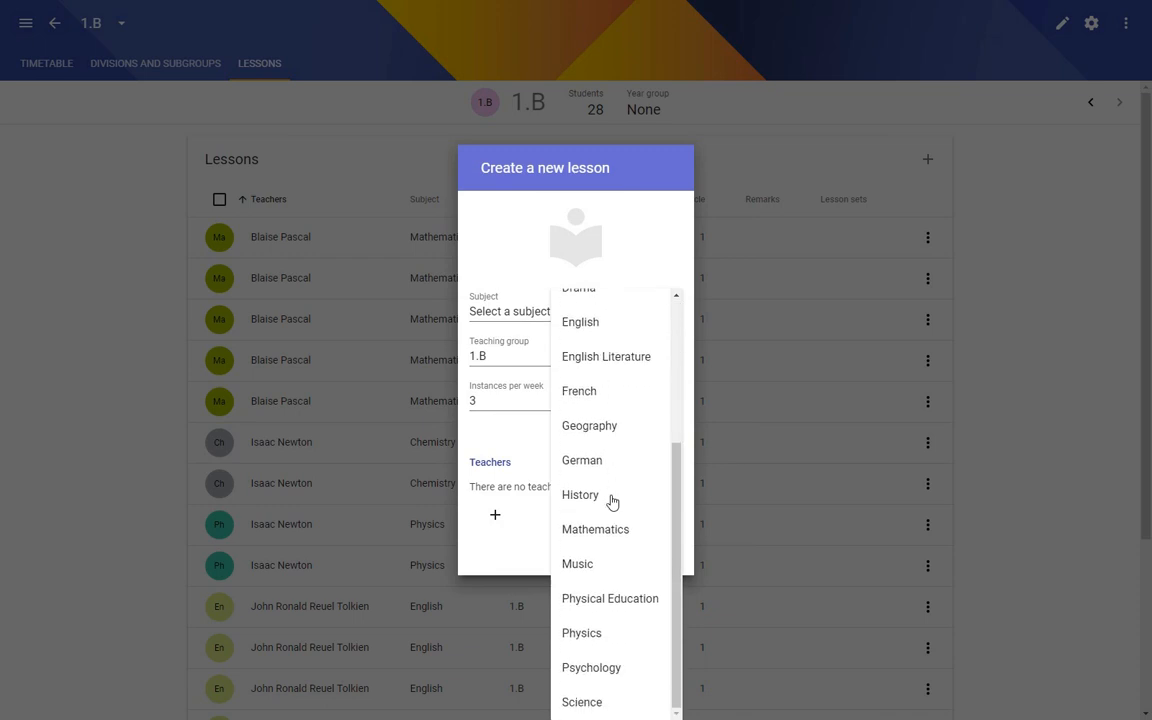
click(607, 465)
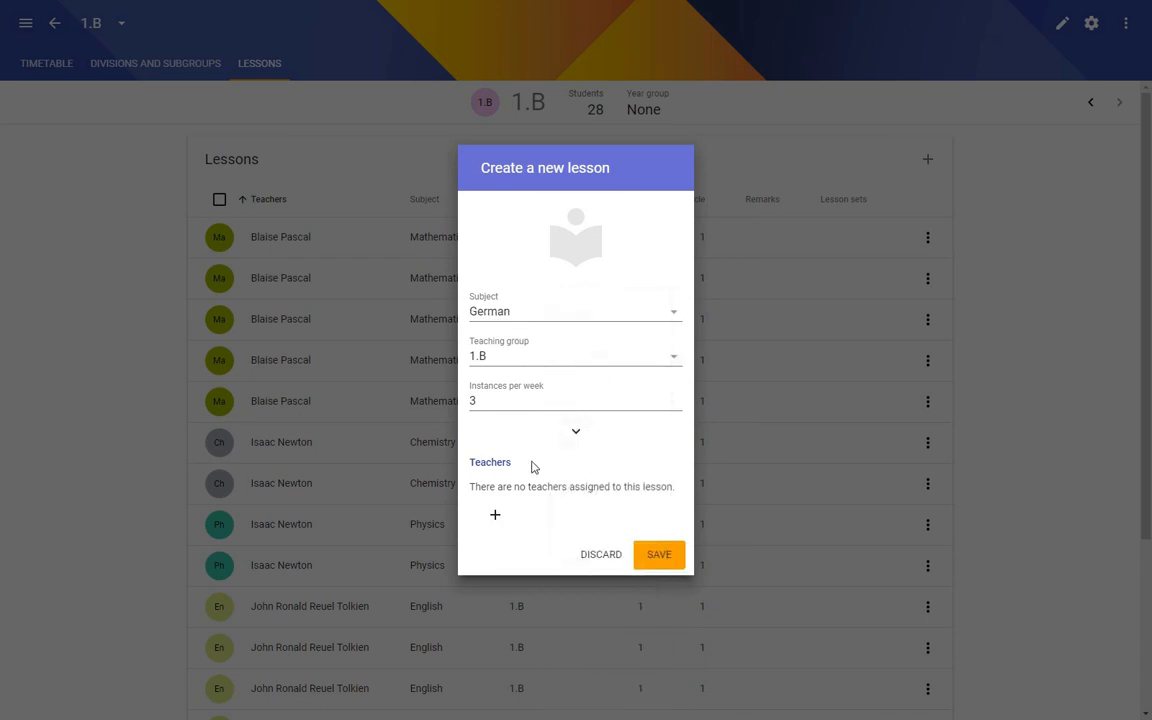
click(493, 516)
click(556, 485)
click(666, 576)
drag(1144, 335, 1106, 198)
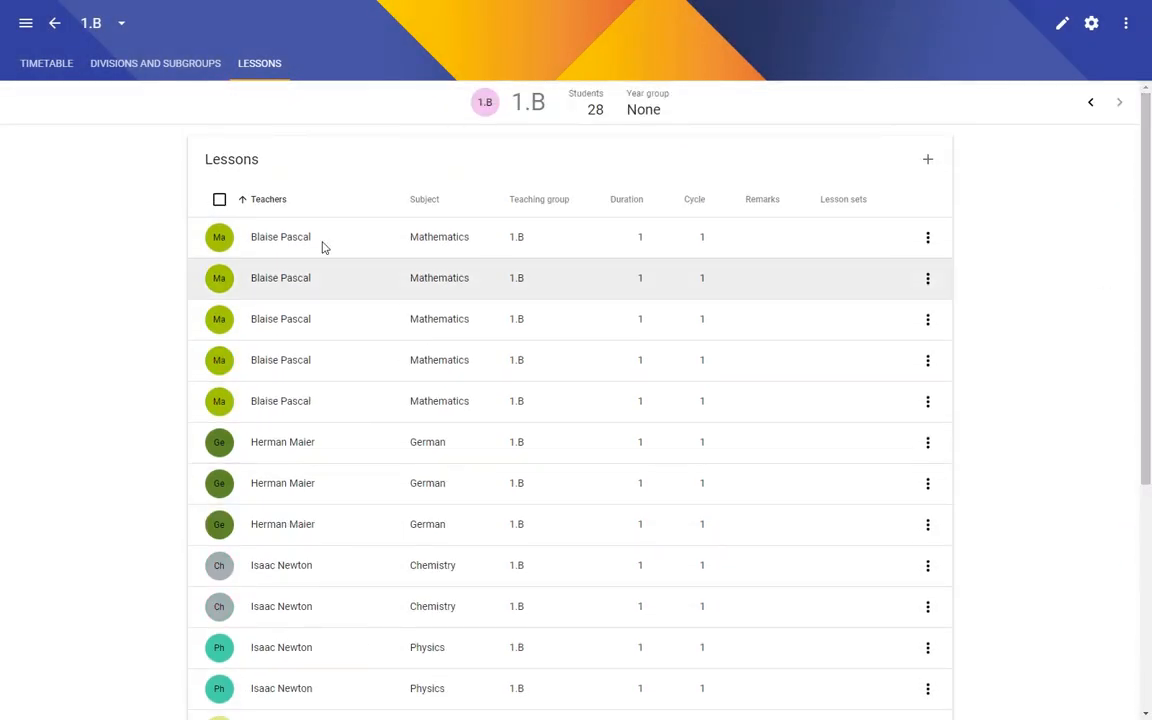
- Launch the configuration wizard for the Spring 2019 term and advance to the class group setup
click(56, 25)
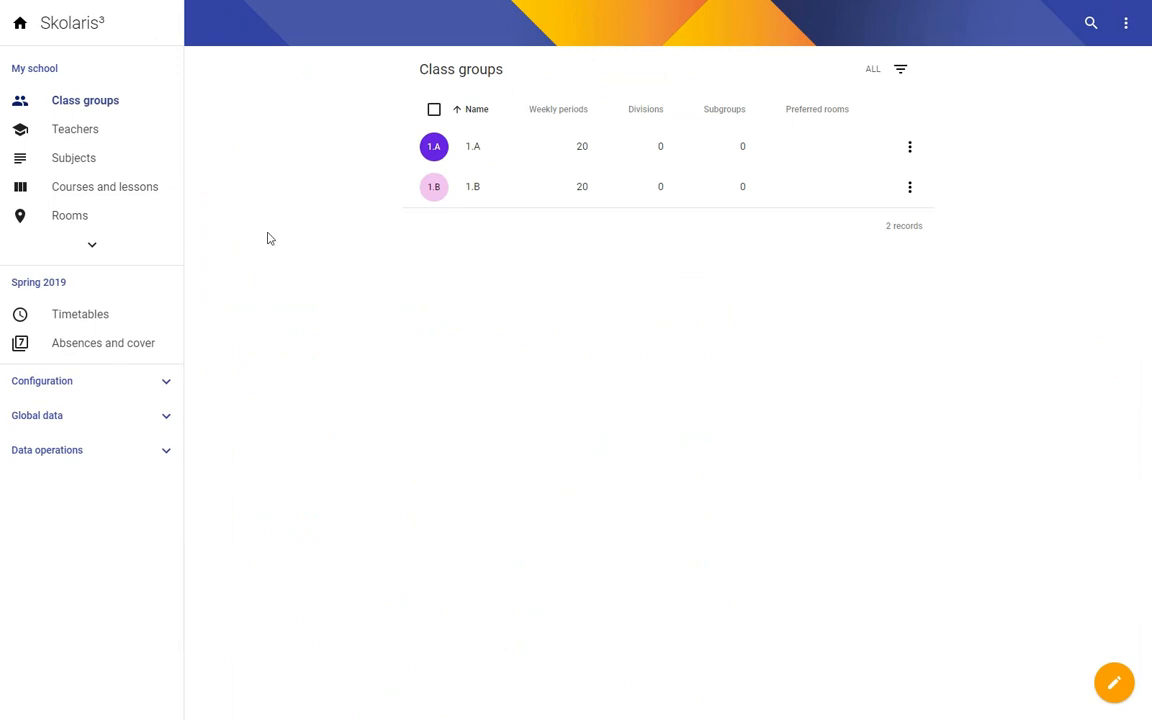
click(44, 287)
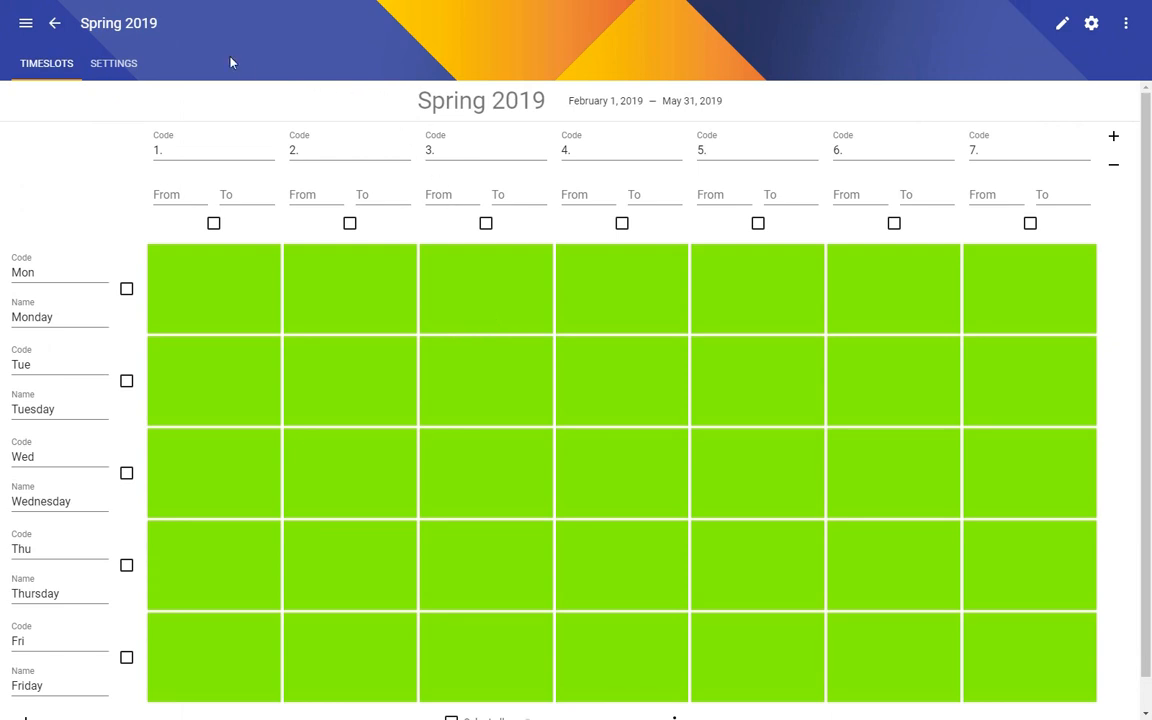
click(113, 67)
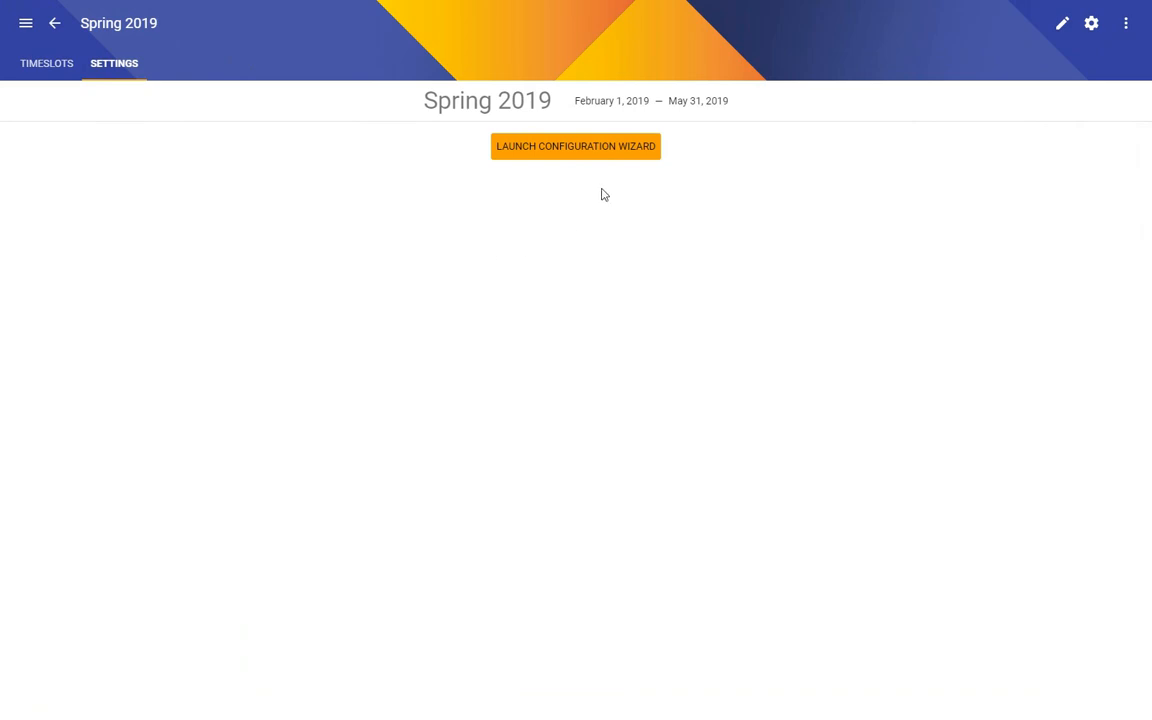
click(586, 149)
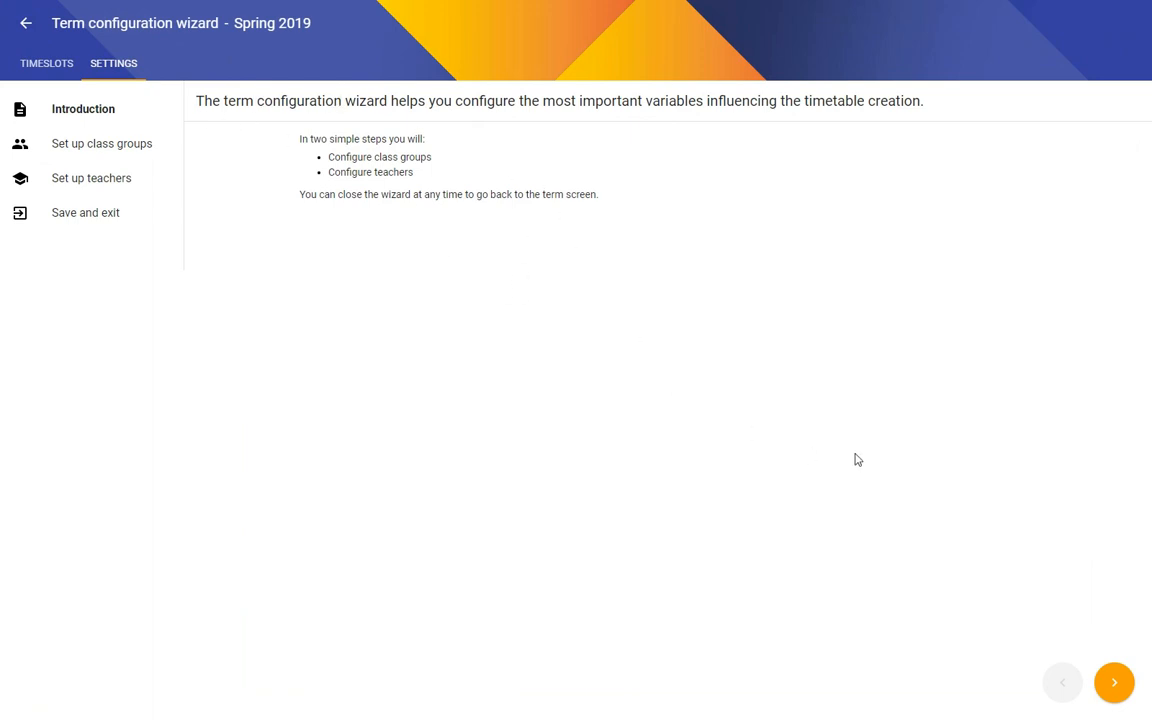
click(1115, 686)
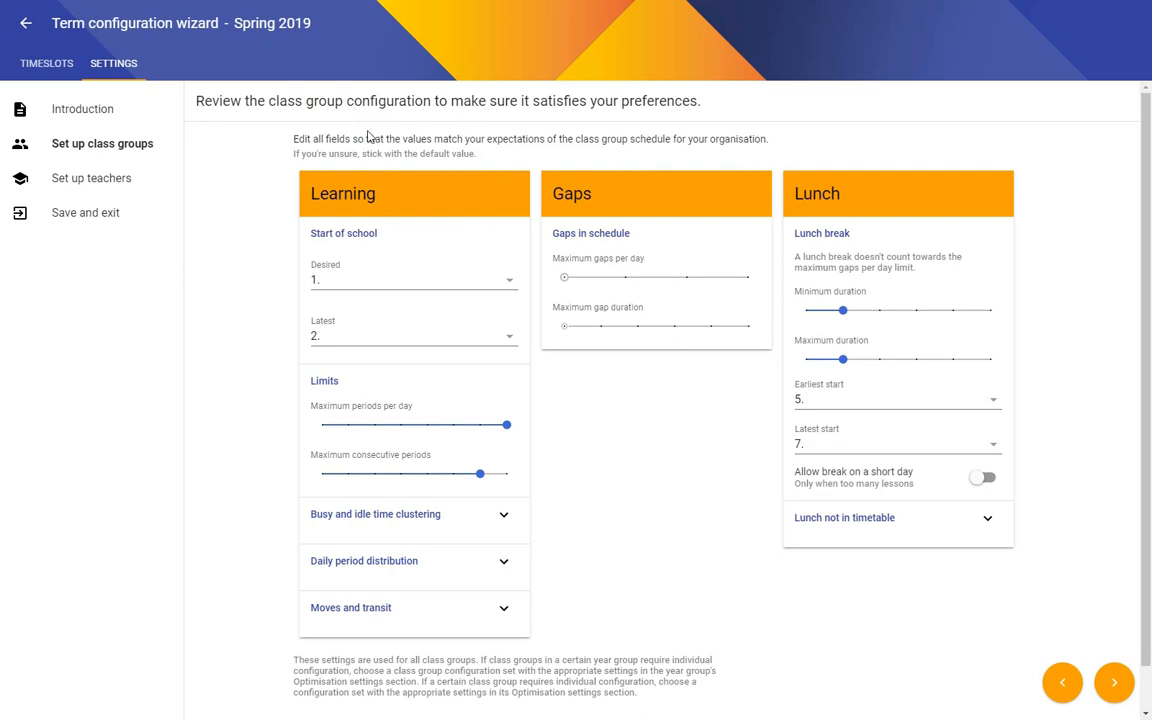
- Set the class groups' latest start of school to period 1 and their maximum lunch break duration to 0, and save
click(429, 283)
click(497, 283)
click(404, 337)
click(501, 336)
click(835, 361)
drag(835, 365, 810, 360)
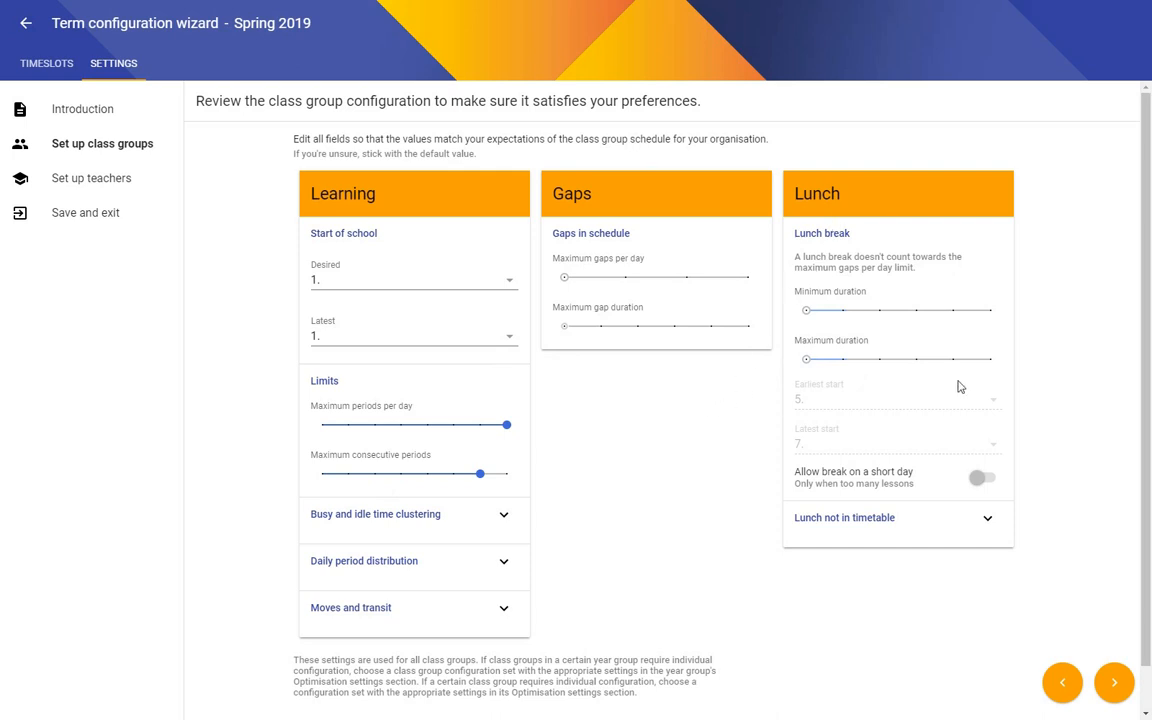
click(1113, 682)
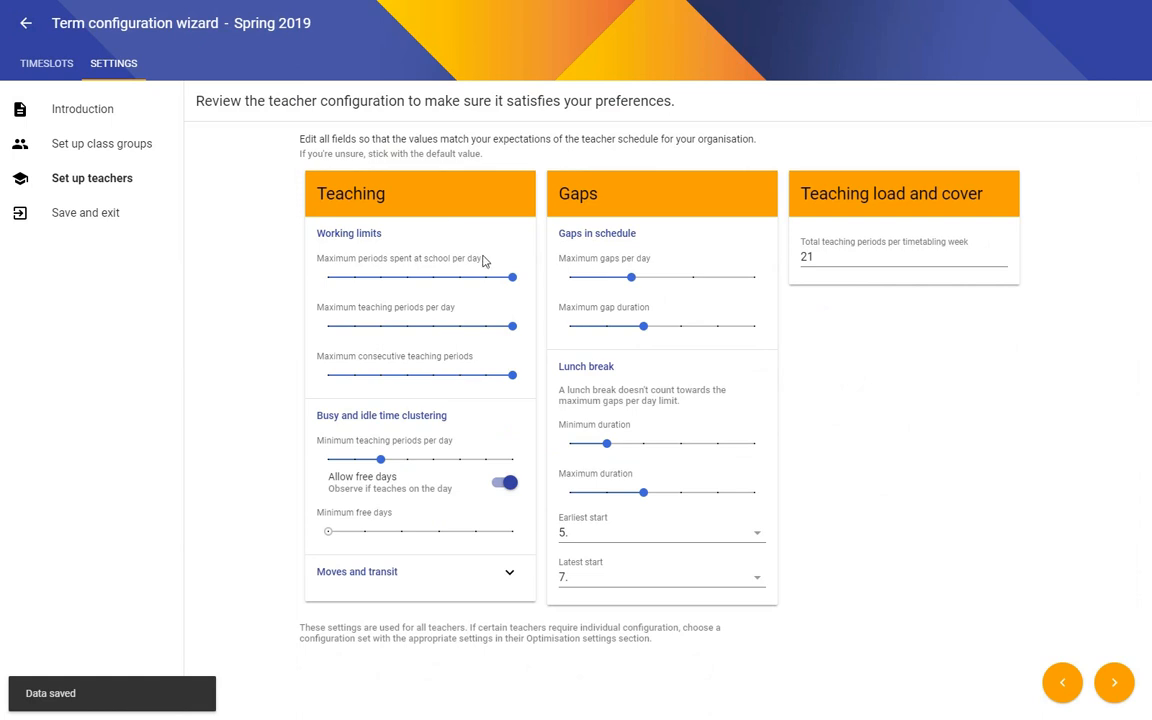
- Reduce the teachers' maximum lunch break duration to 0, save the term configuration and close the wizard
mouse_move(471, 290)
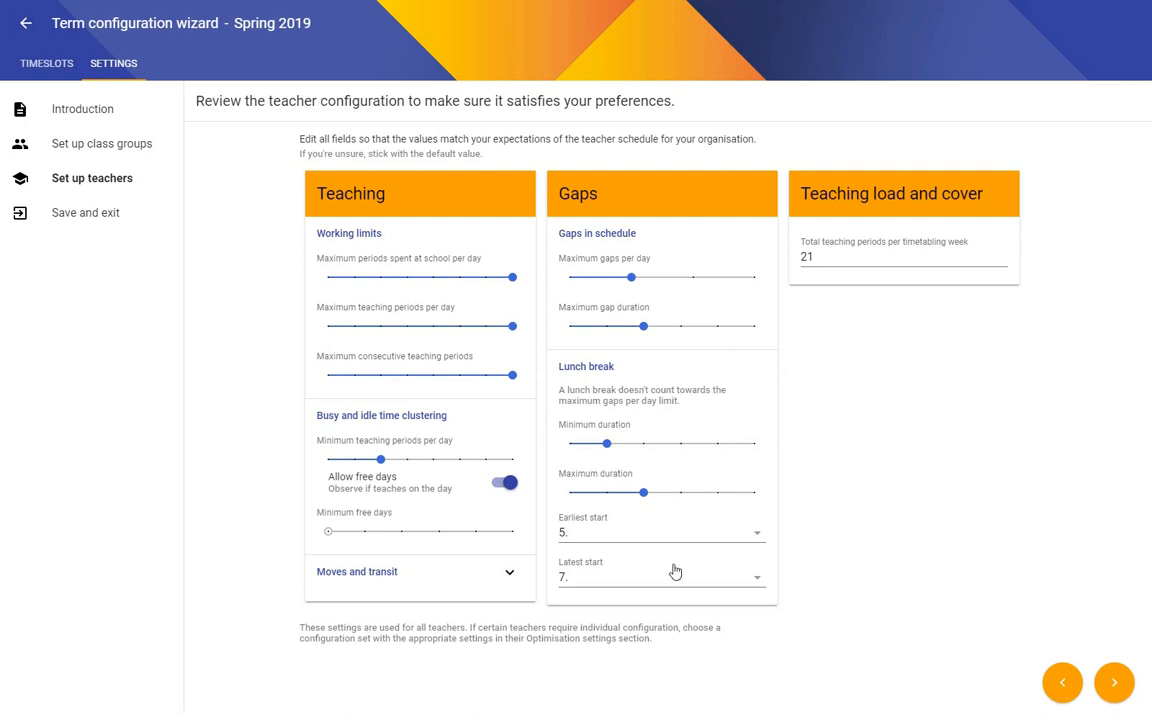
drag(612, 494, 573, 497)
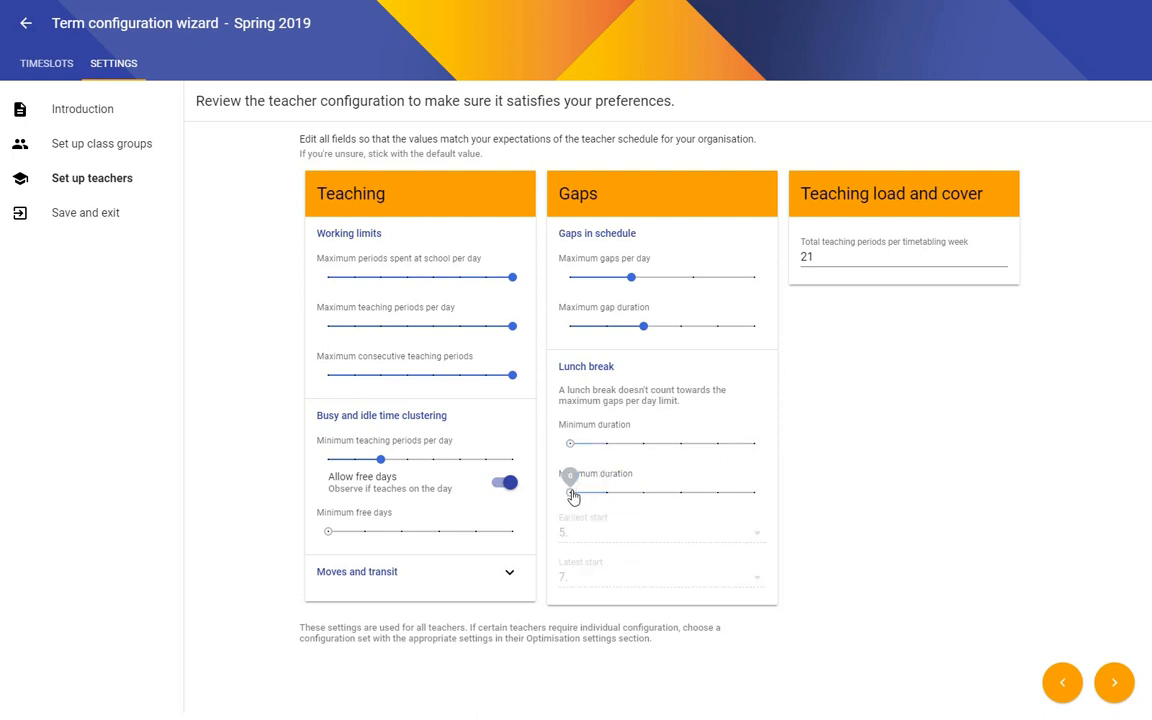
click(1112, 683)
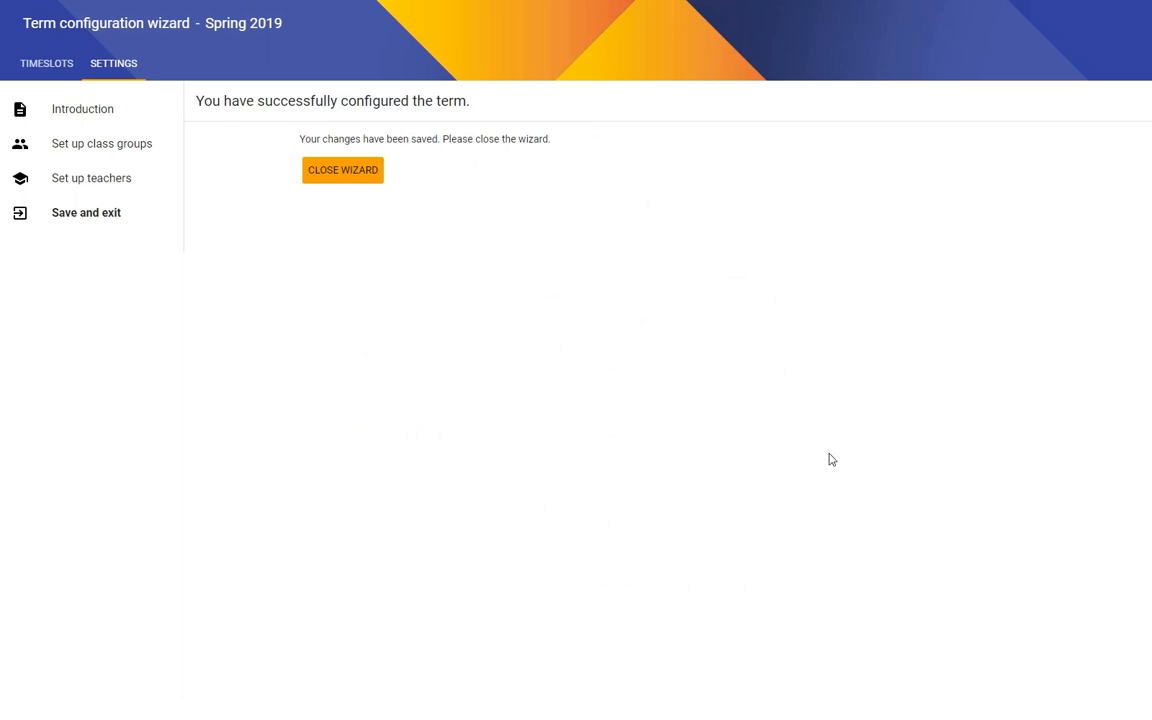
click(342, 172)
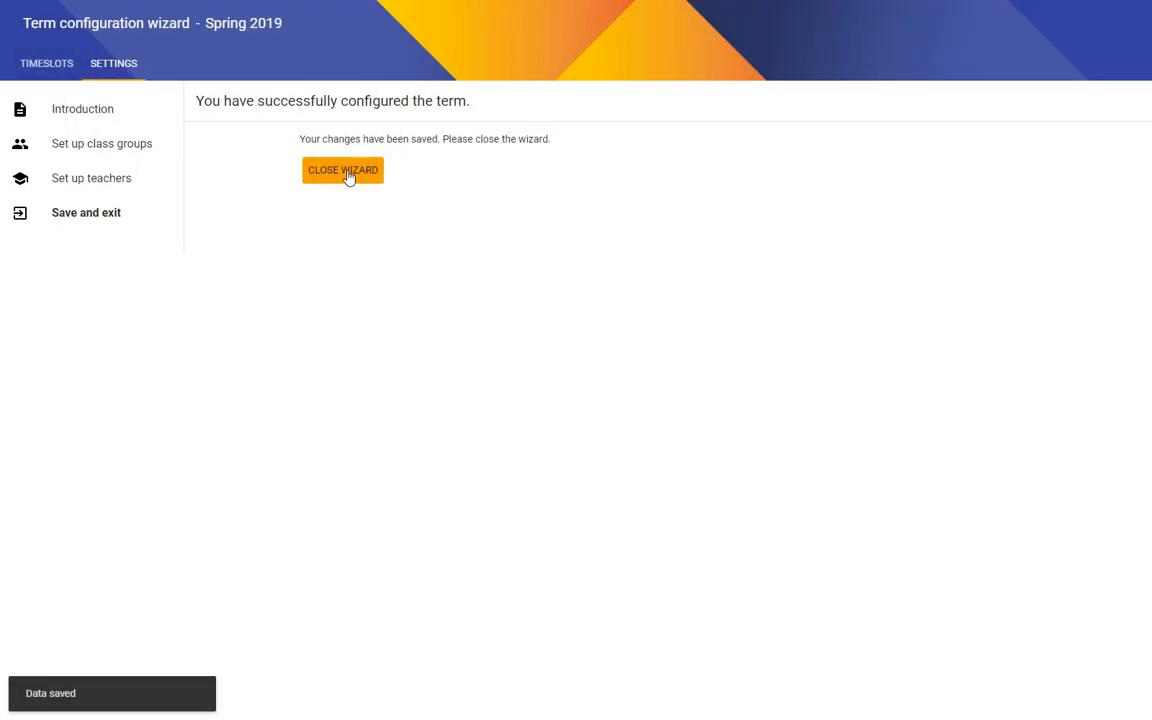
click(346, 172)
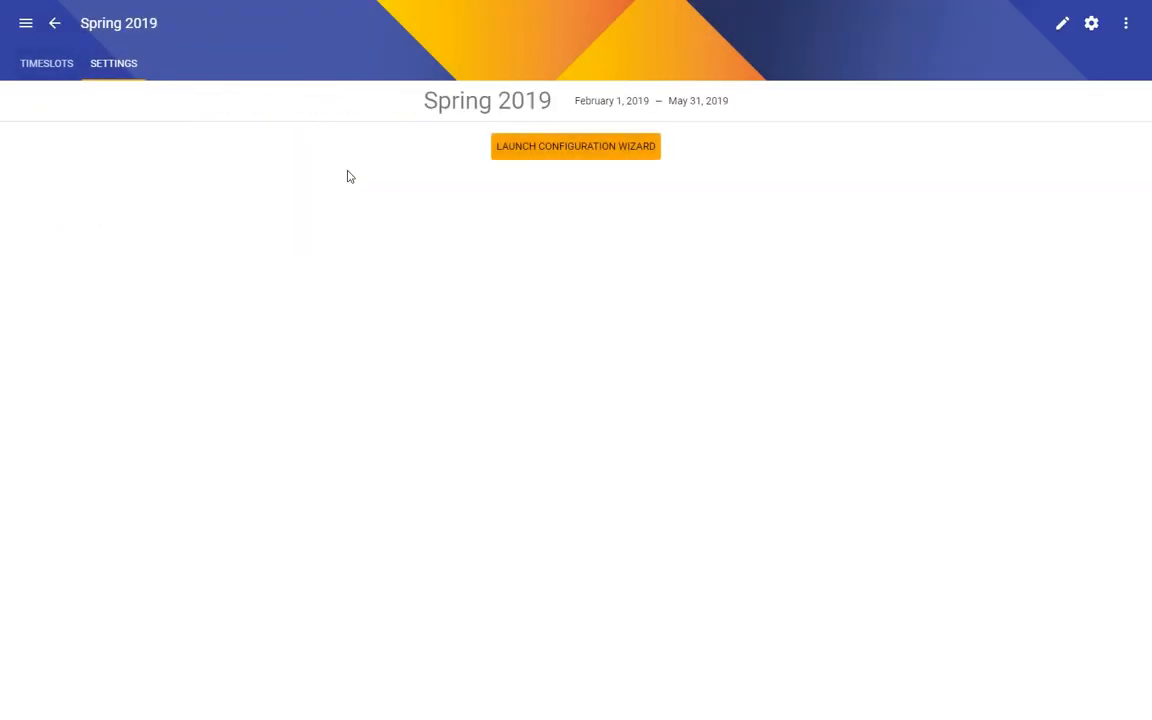
- Leave the term settings, open the Spring 2019 timetables and start the timetable creation wizard
click(55, 25)
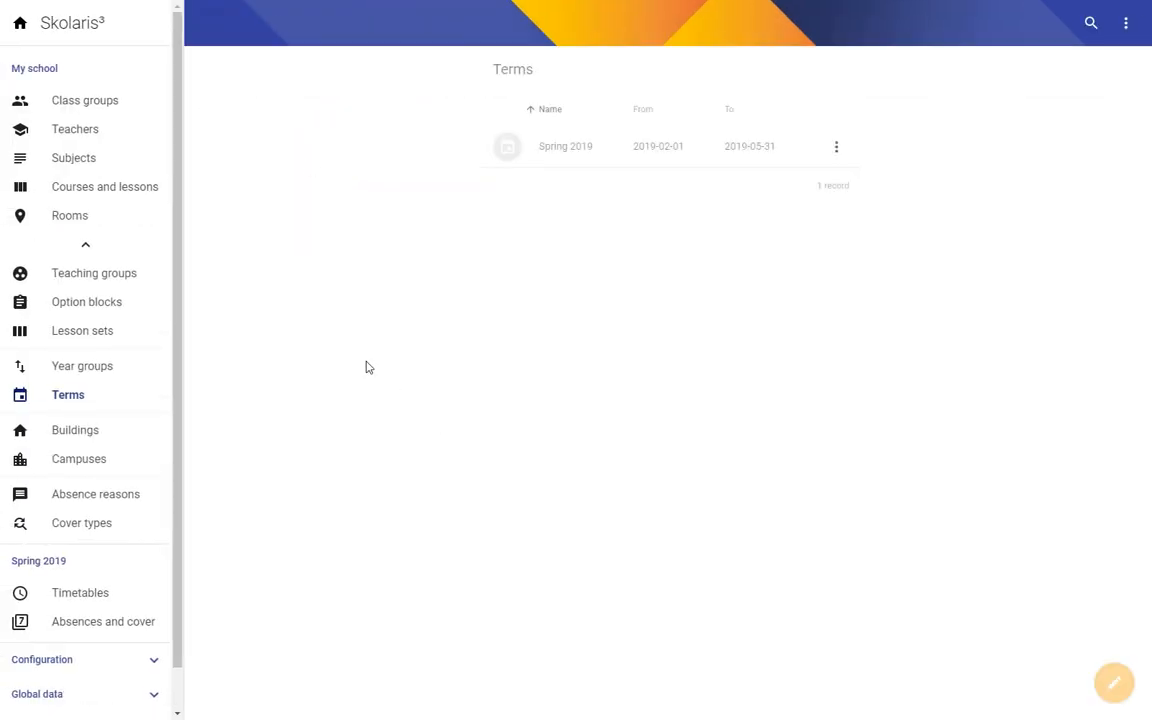
click(86, 245)
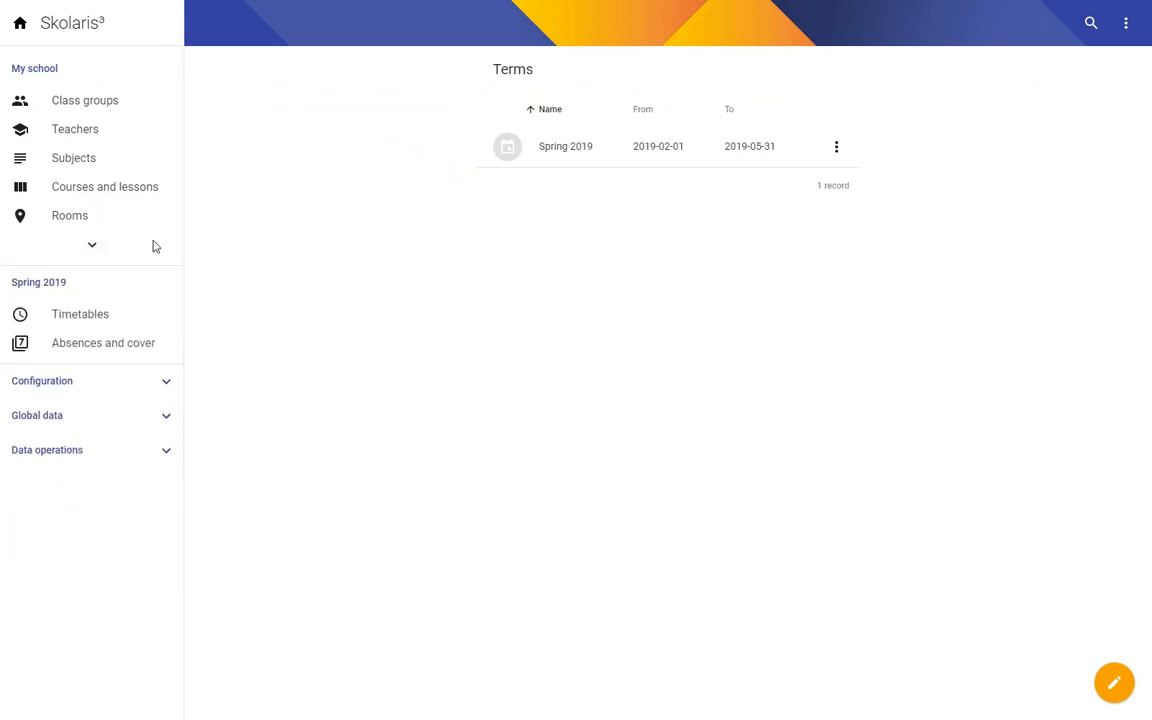
click(64, 316)
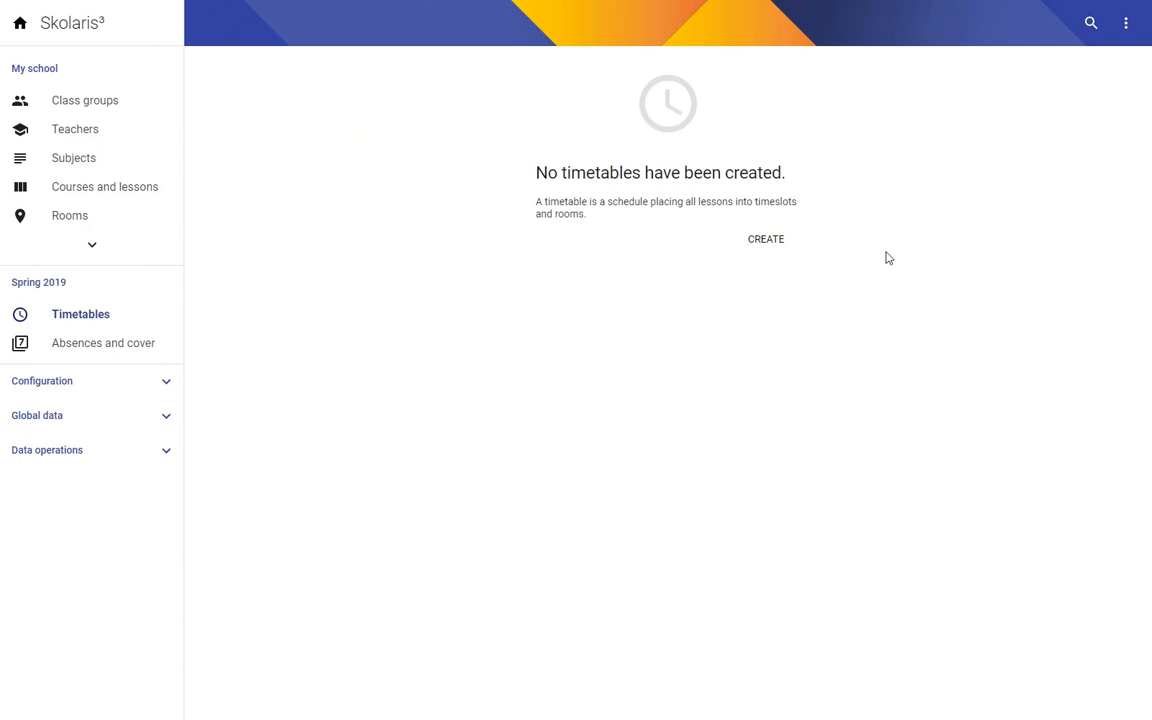
click(762, 246)
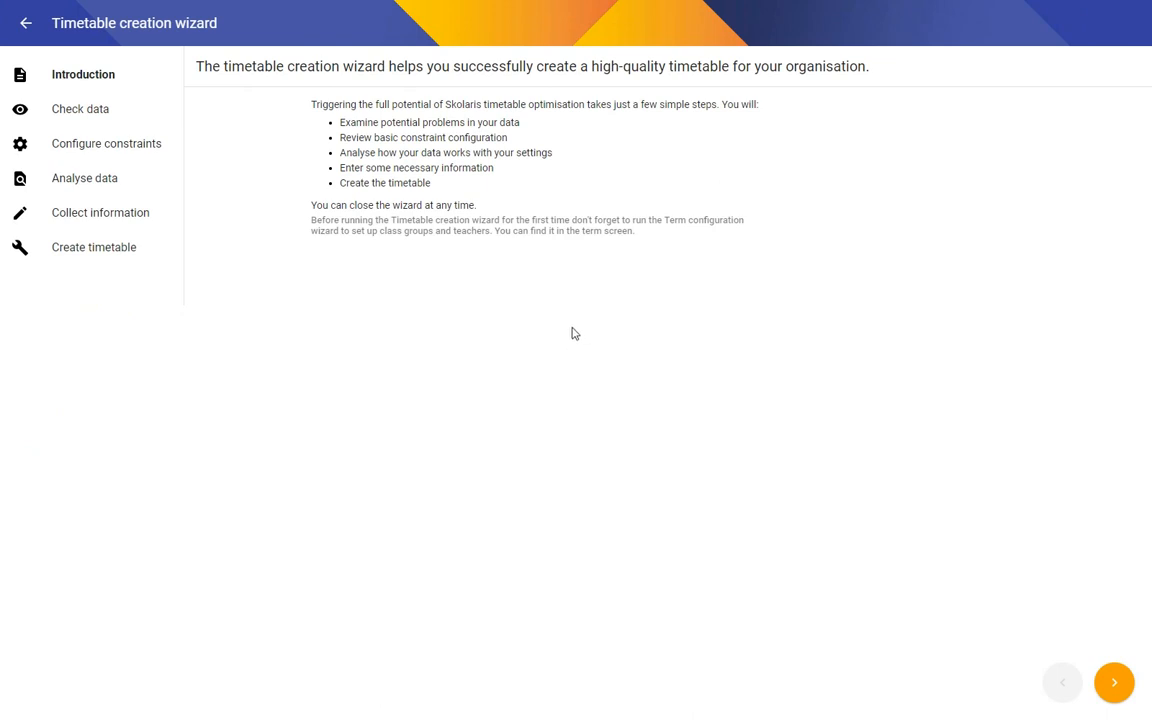
- Advance the wizard through the data check, keep the default constraint weights and run the data analysis
click(1116, 686)
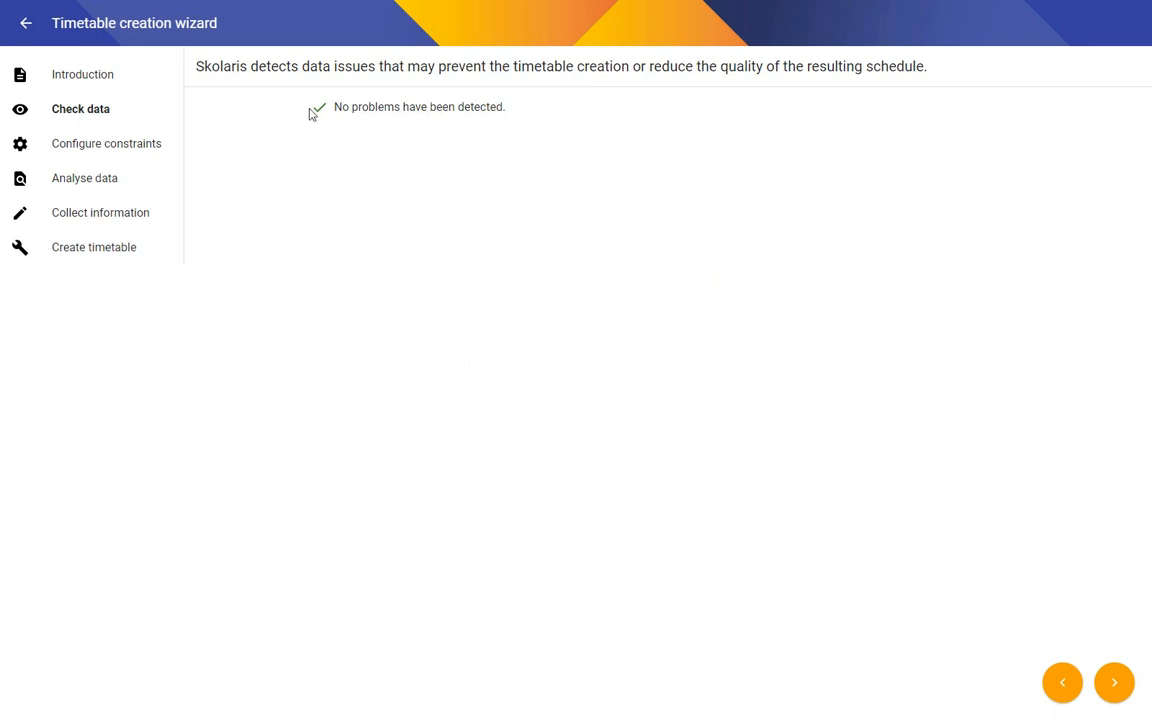
click(1114, 684)
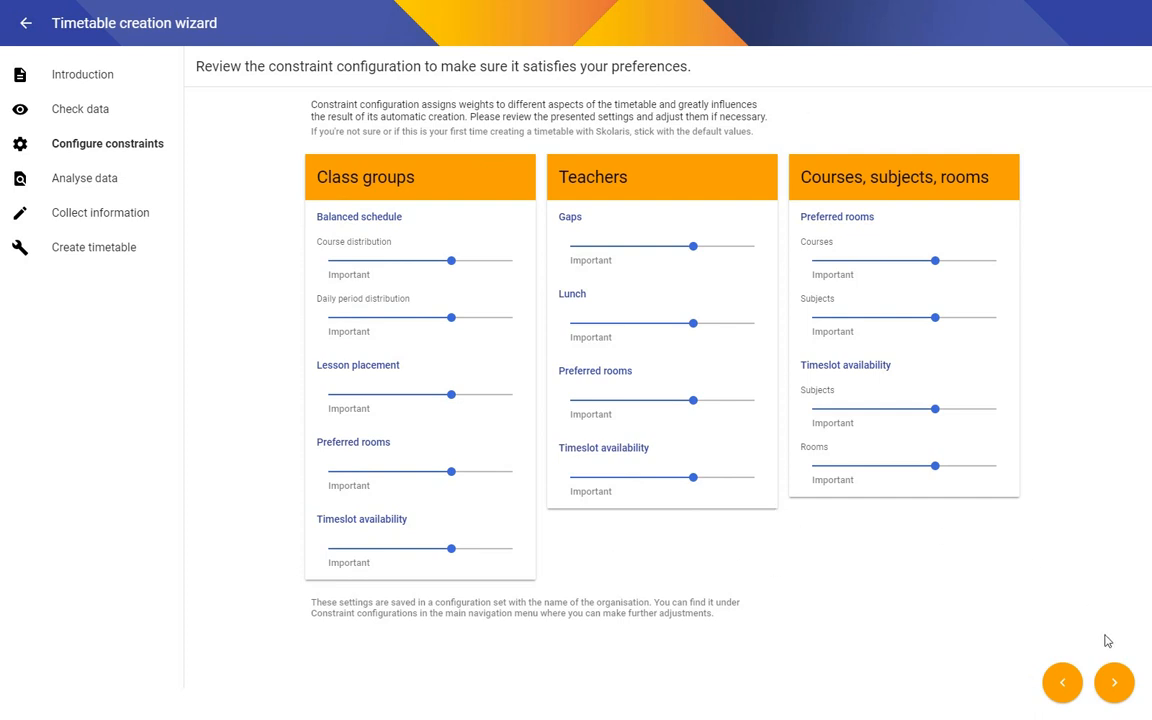
click(1114, 686)
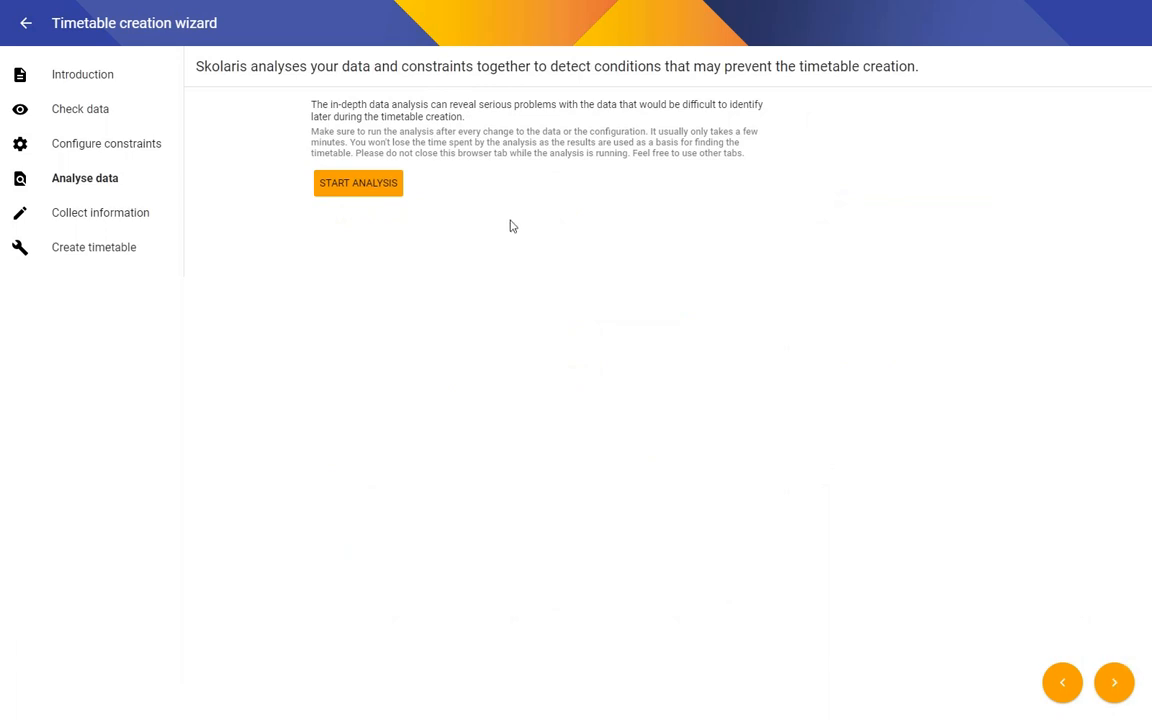
click(346, 190)
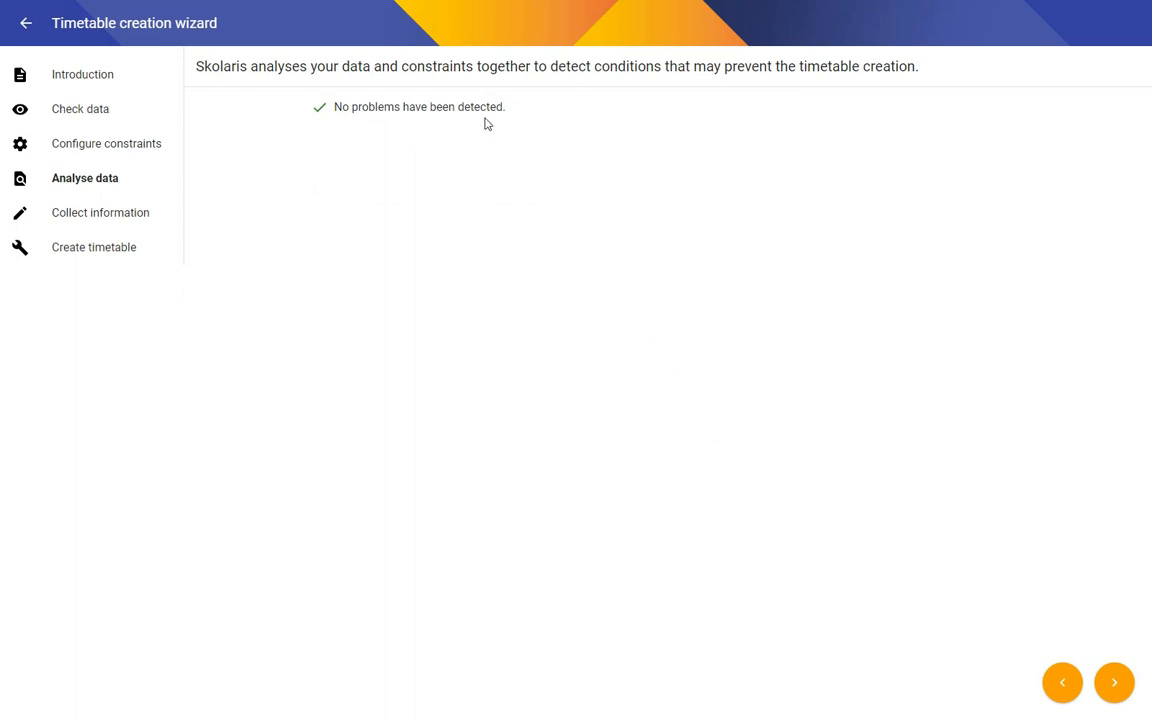
- Name the timetable "New timetable", run the automatic timetable search and close the wizard
click(1114, 683)
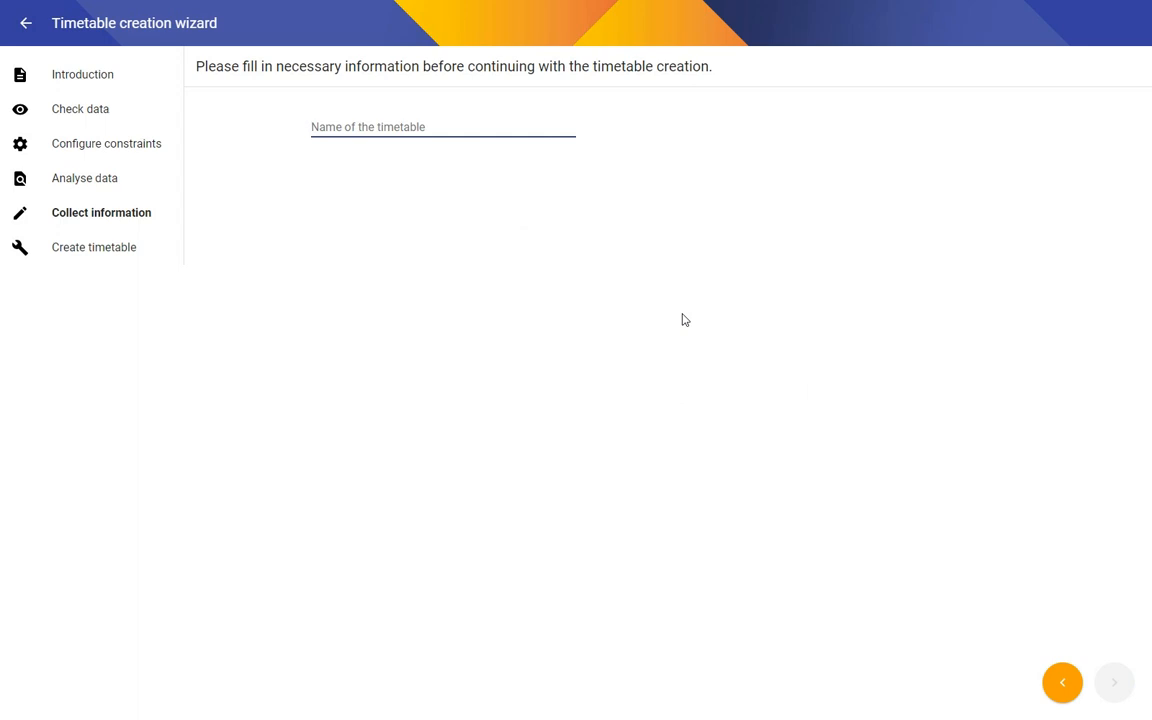
text(New tei)
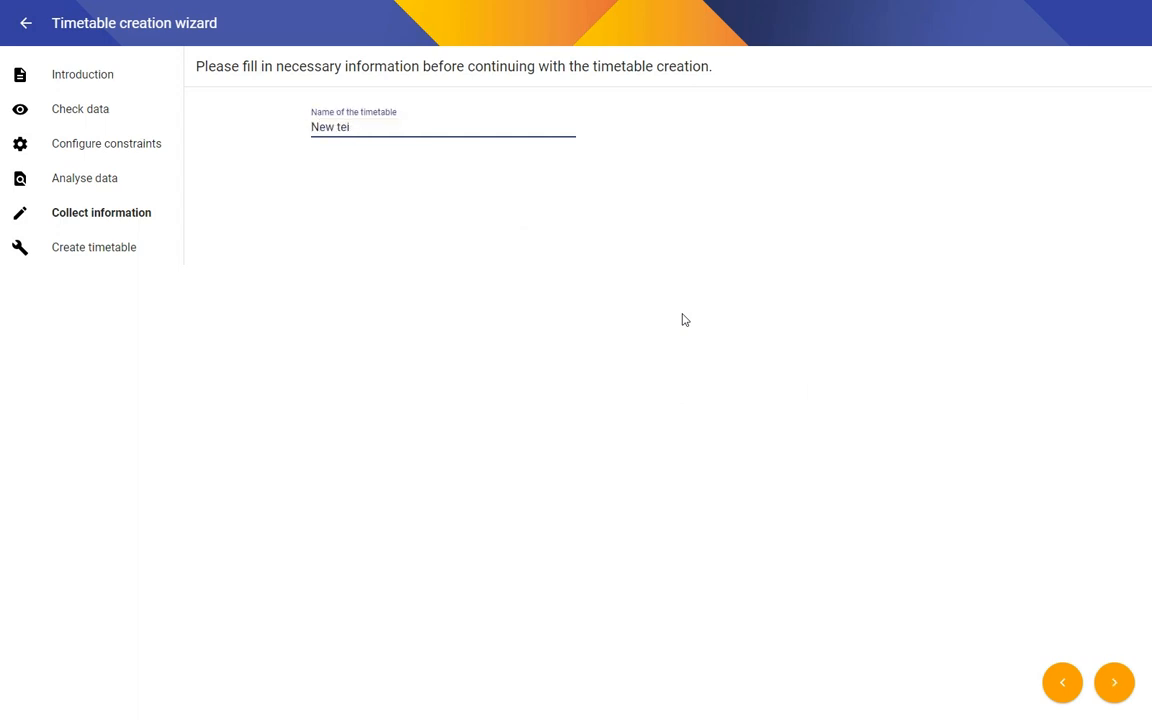
text(mable)
click(1115, 686)
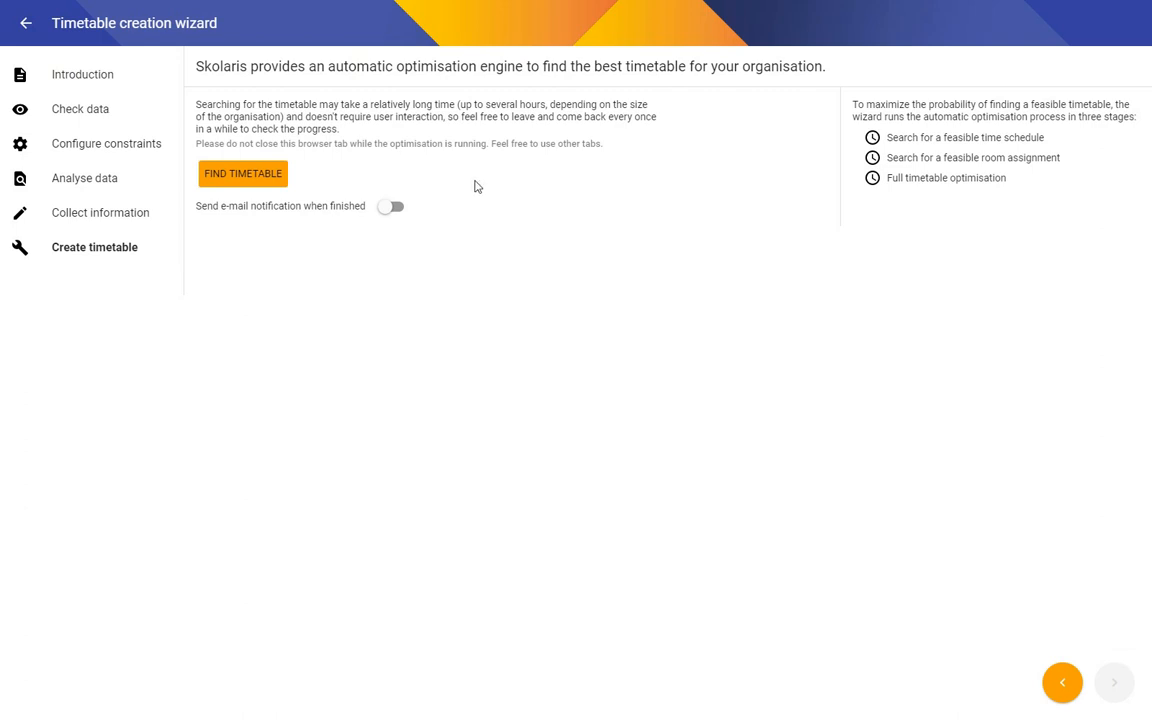
click(240, 176)
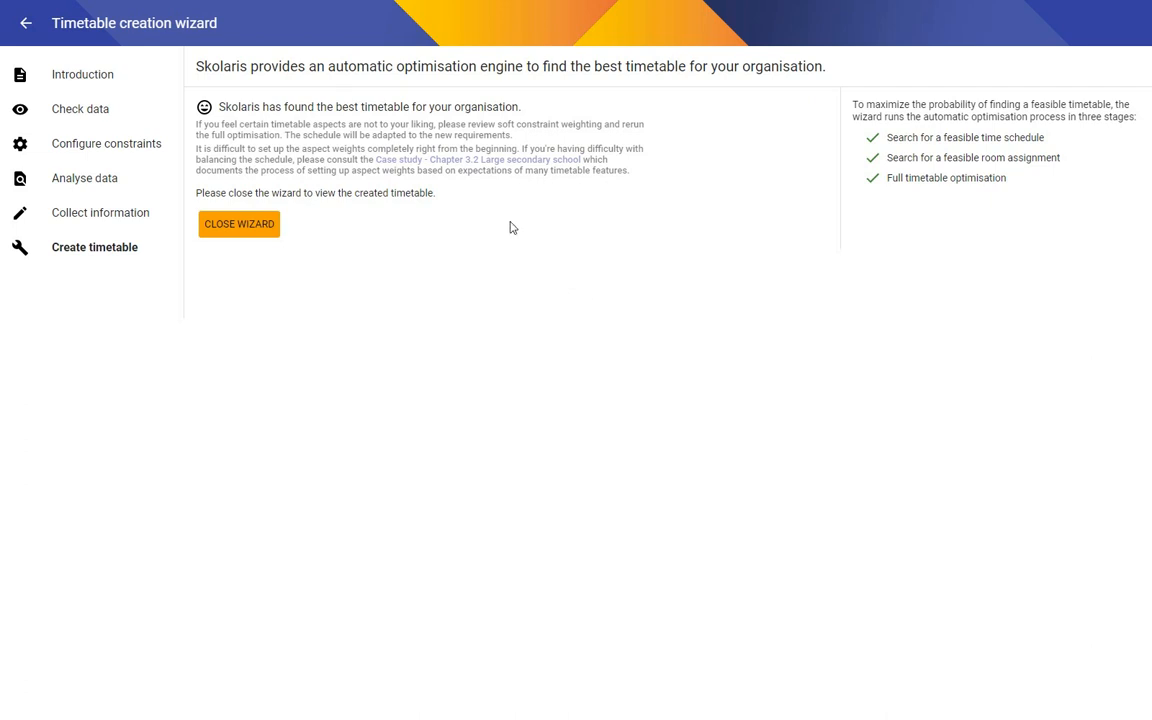
click(239, 226)
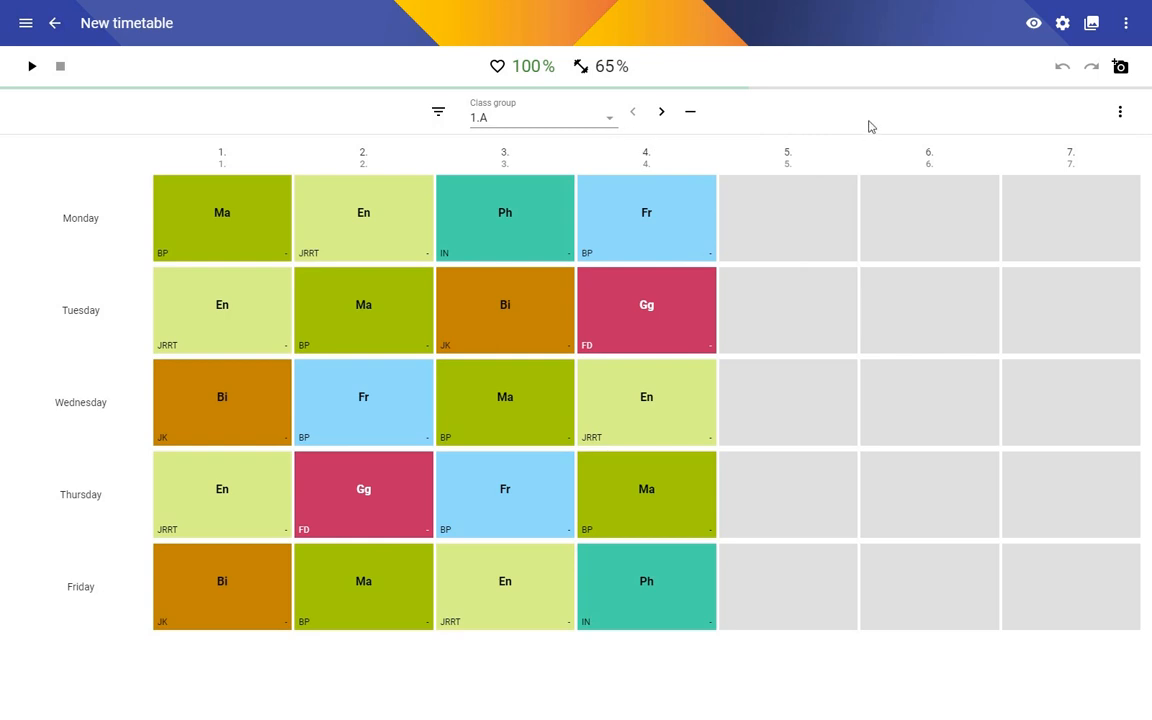
- Reduce the lesson tile height in the visual settings, trying out teacher colours and collapsed empty columns but leaving both off
click(1034, 24)
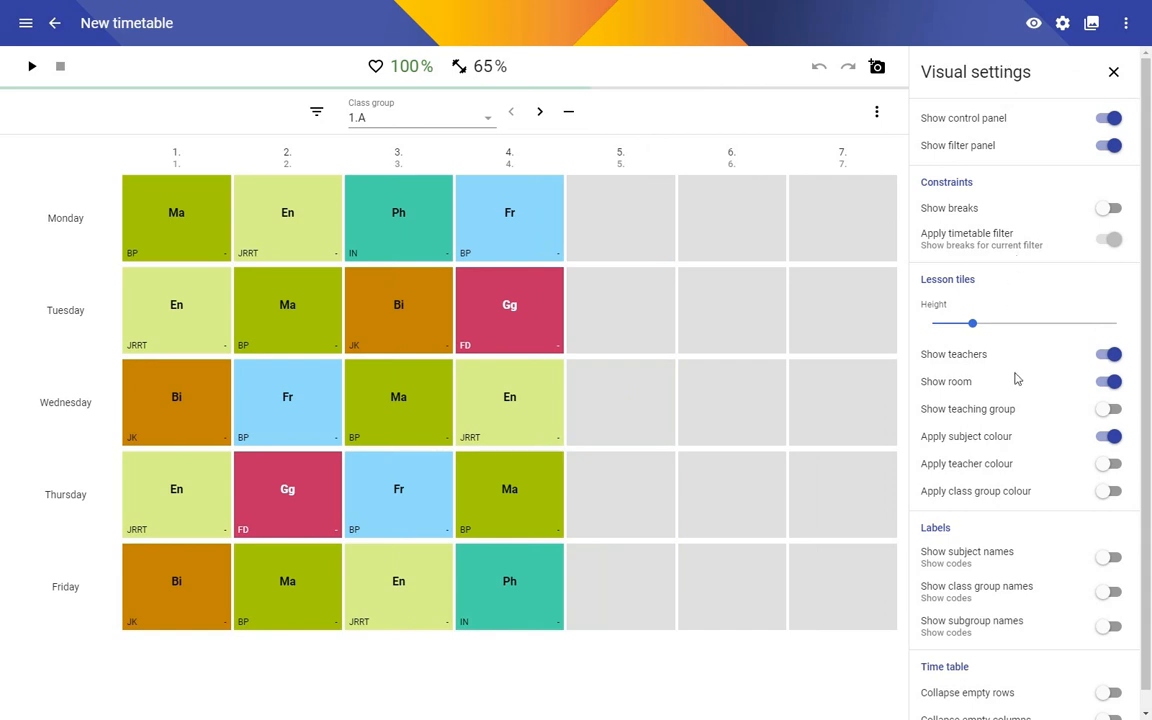
scroll(1005, 435, down, 1)
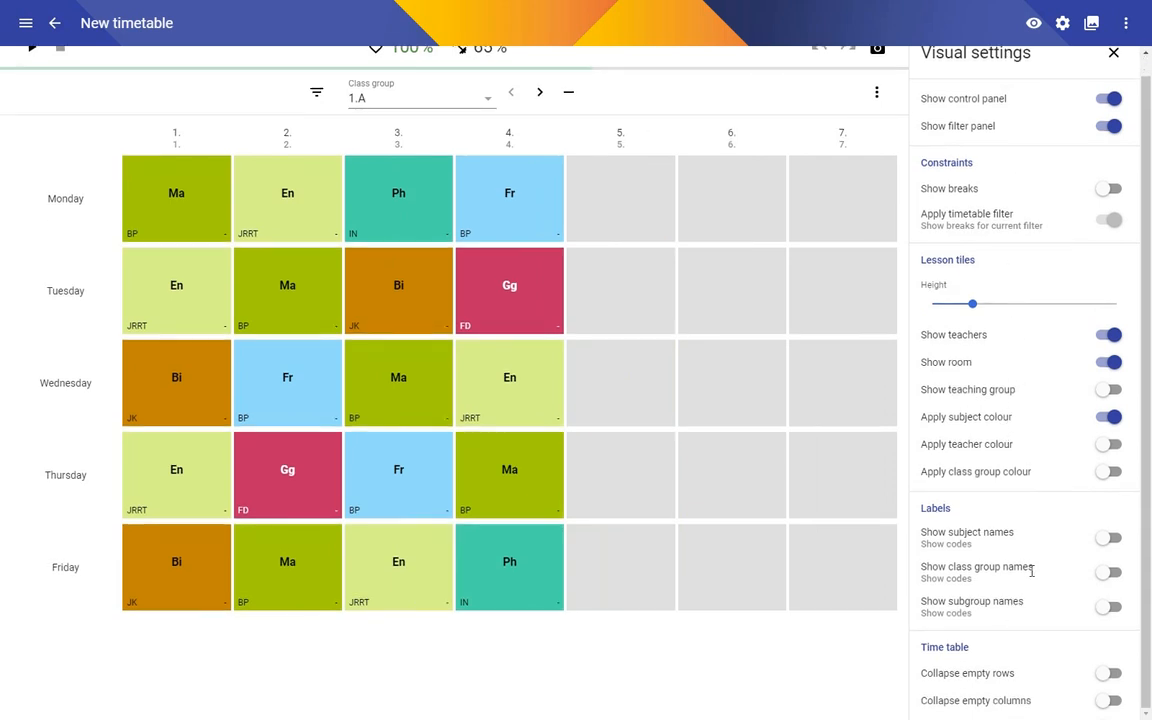
click(1108, 446)
click(1108, 448)
mouse_move(980, 309)
mouse_down()
mouse_move(1018, 304)
mouse_move(958, 305)
mouse_up()
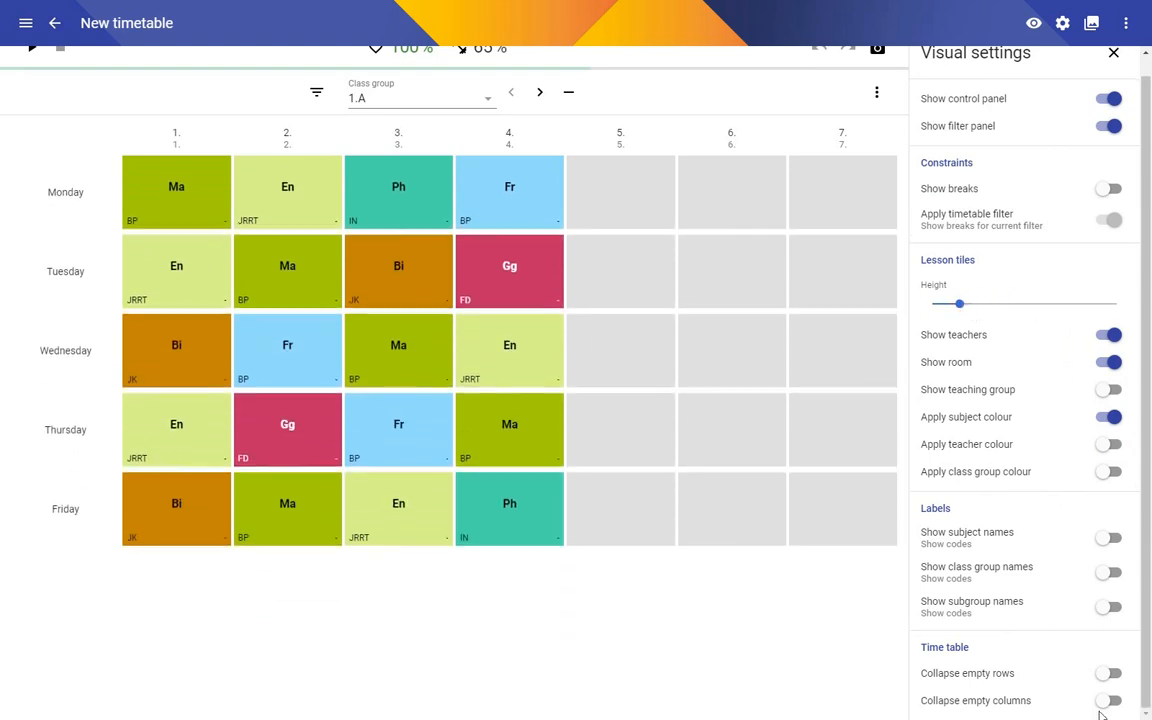
click(1107, 702)
click(1107, 702)
scroll(1072, 400, up, 1)
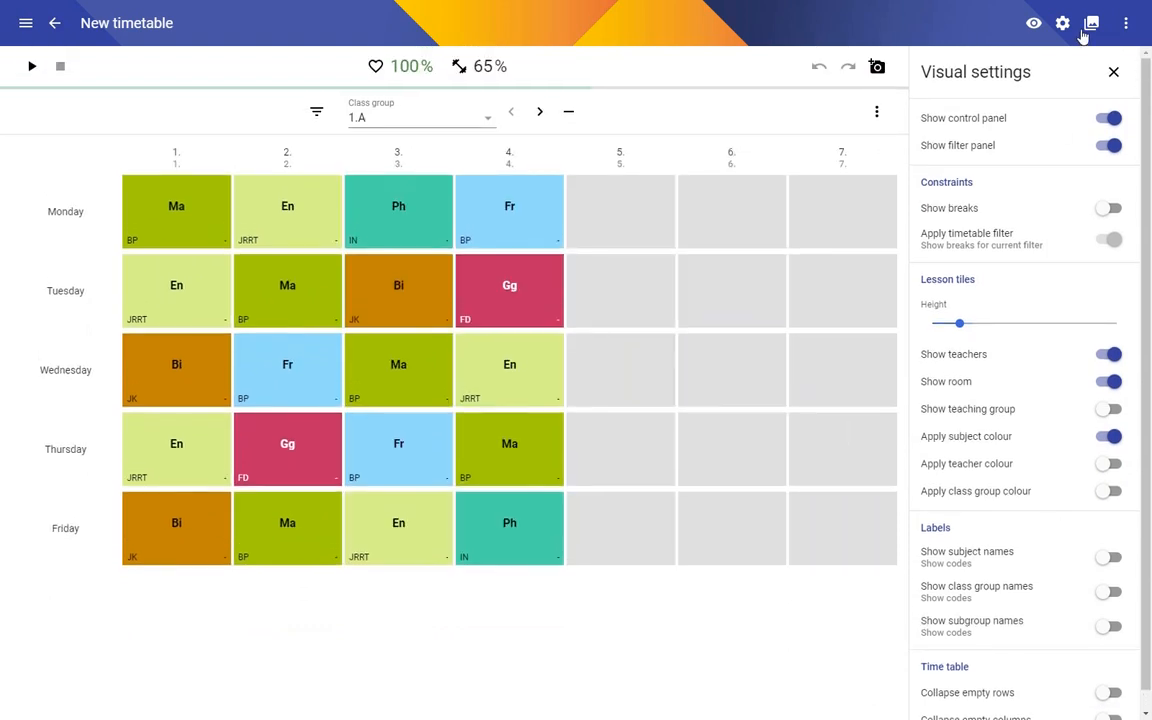
click(1113, 72)
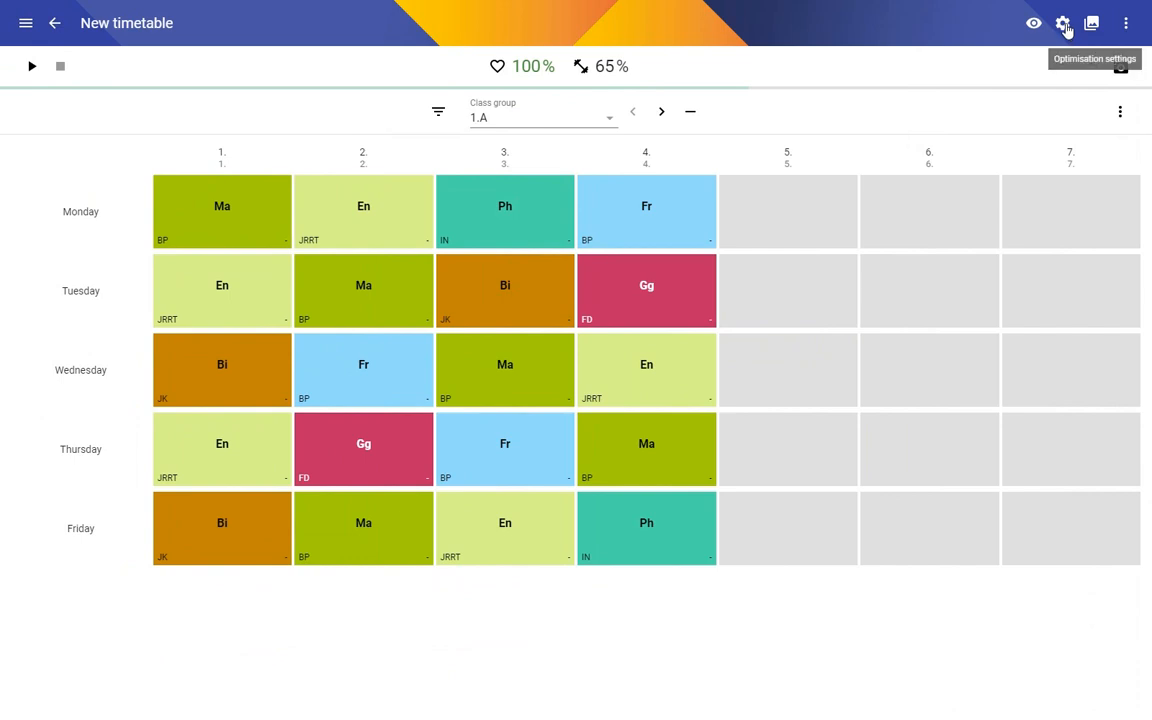
- Review the timetable's optimisation settings and take a user snapshot of the current timetable with the snapshots list open
click(1064, 24)
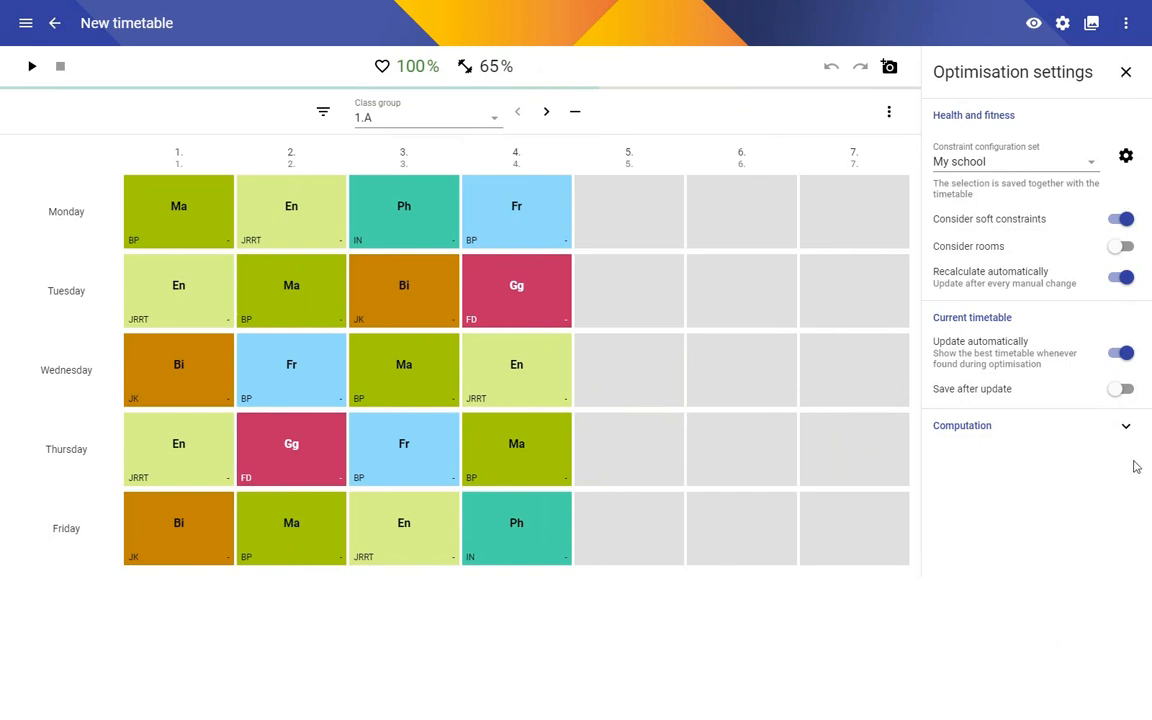
click(1126, 75)
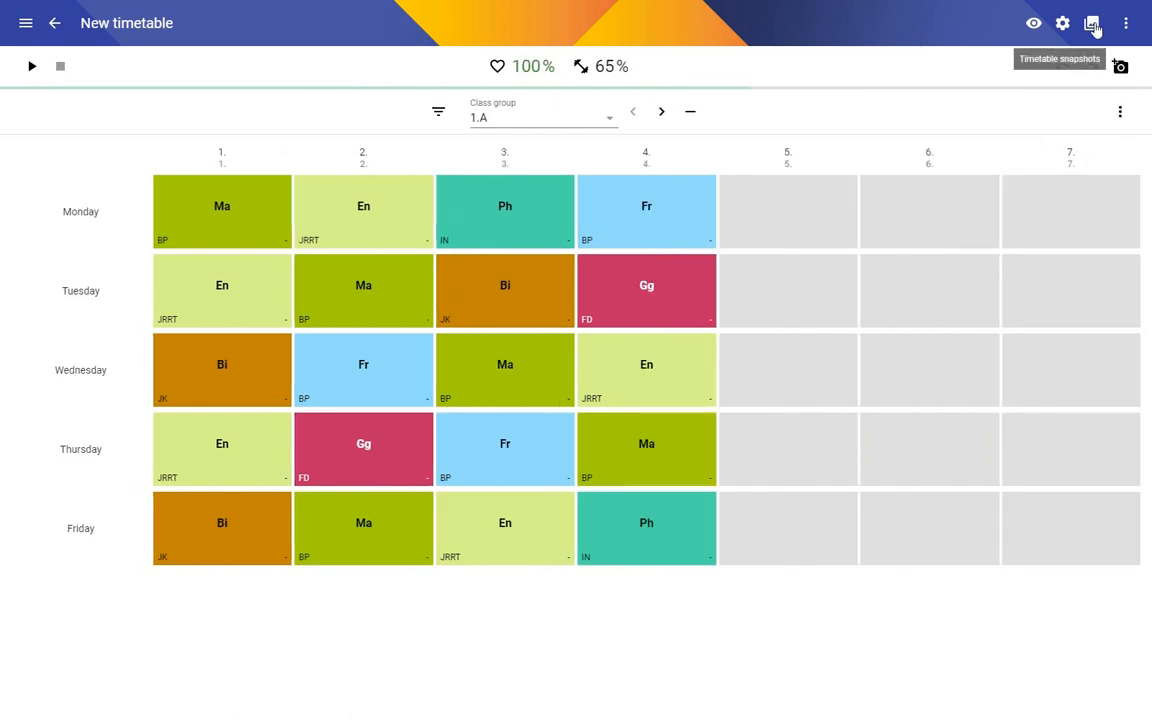
click(1092, 24)
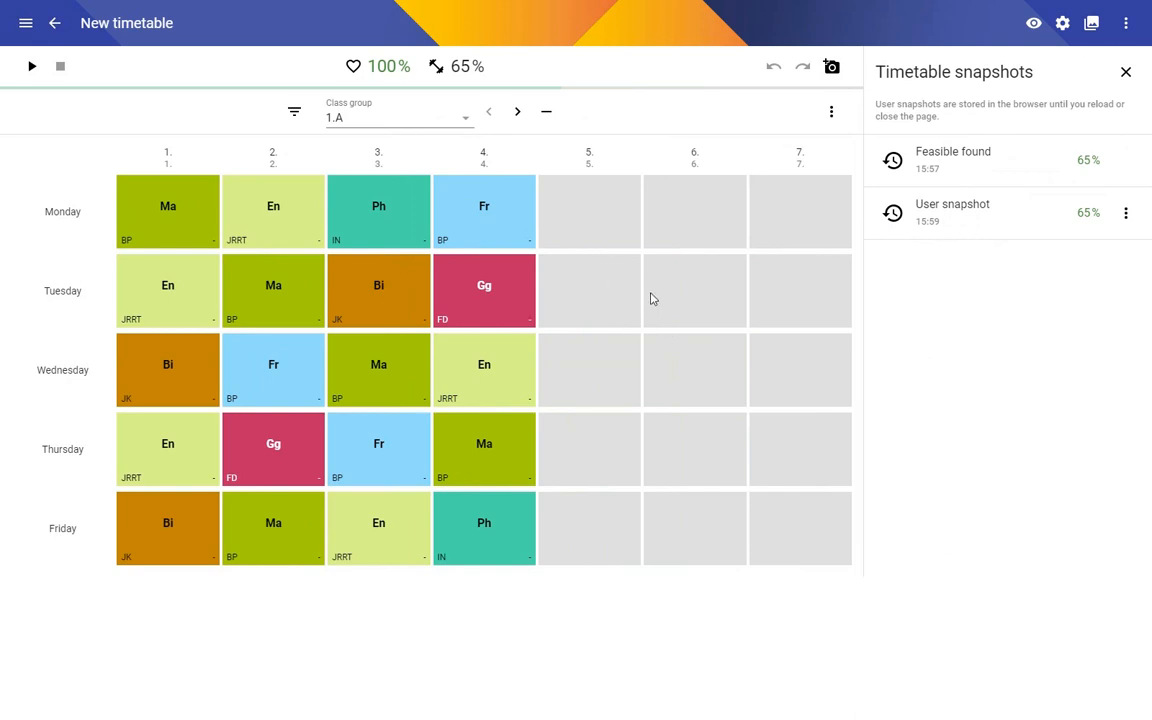
- Move 1.A's Monday–Thursday period 4 lessons to period 5 (Wednesday's En to Thursday, Thursday's Ma to Friday), and Tuesday's Bi and Wednesday's Ma to period 4
drag(499, 198, 600, 228)
drag(470, 285, 596, 309)
drag(482, 362, 589, 432)
drag(476, 442, 588, 526)
drag(369, 403, 484, 386)
drag(374, 284, 482, 287)
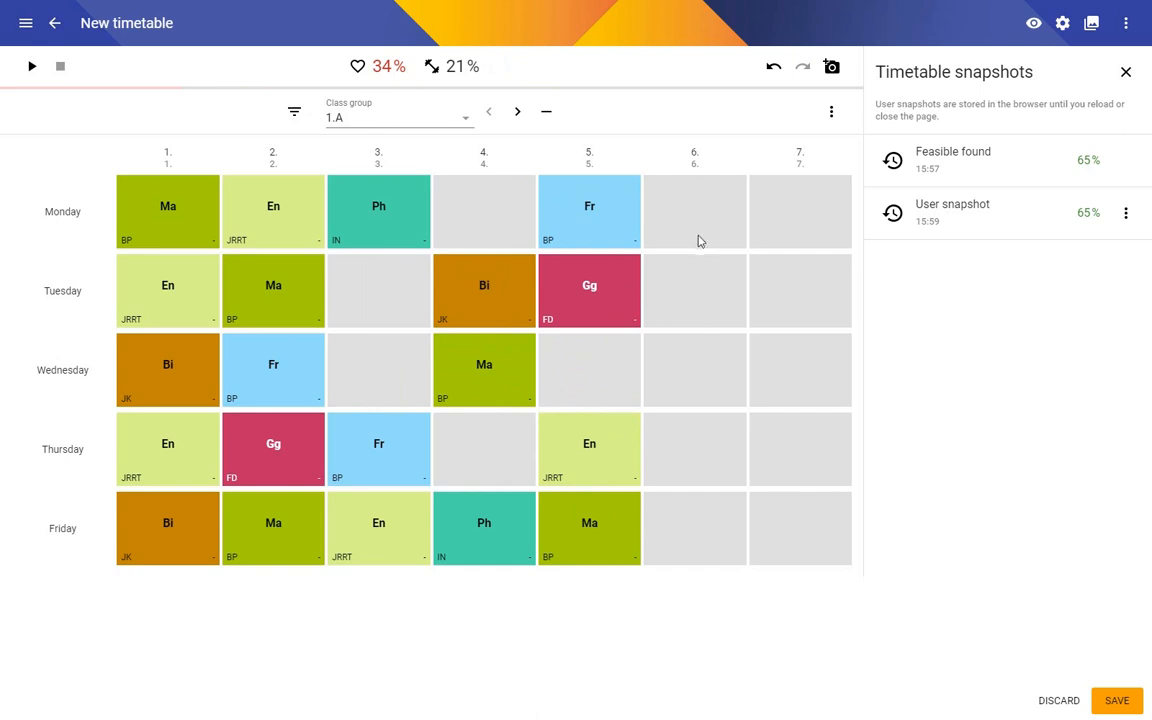
- Restore the timetable from the user snapshot and close the snapshots list
click(892, 214)
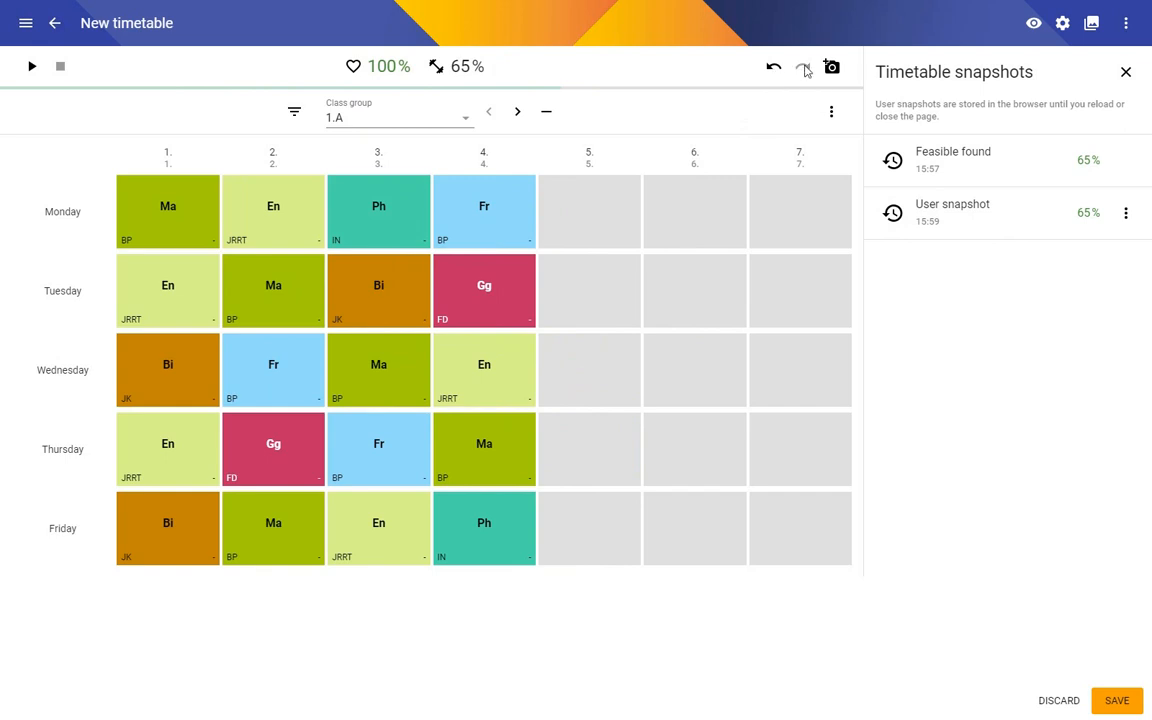
click(1126, 22)
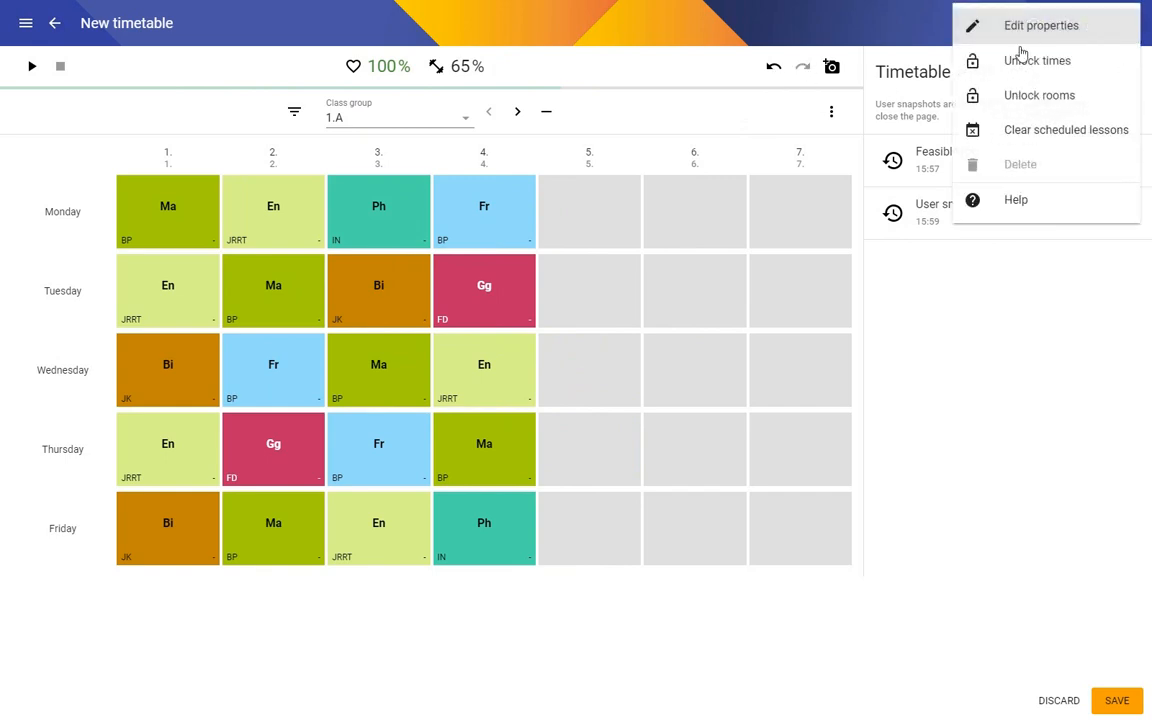
click(967, 378)
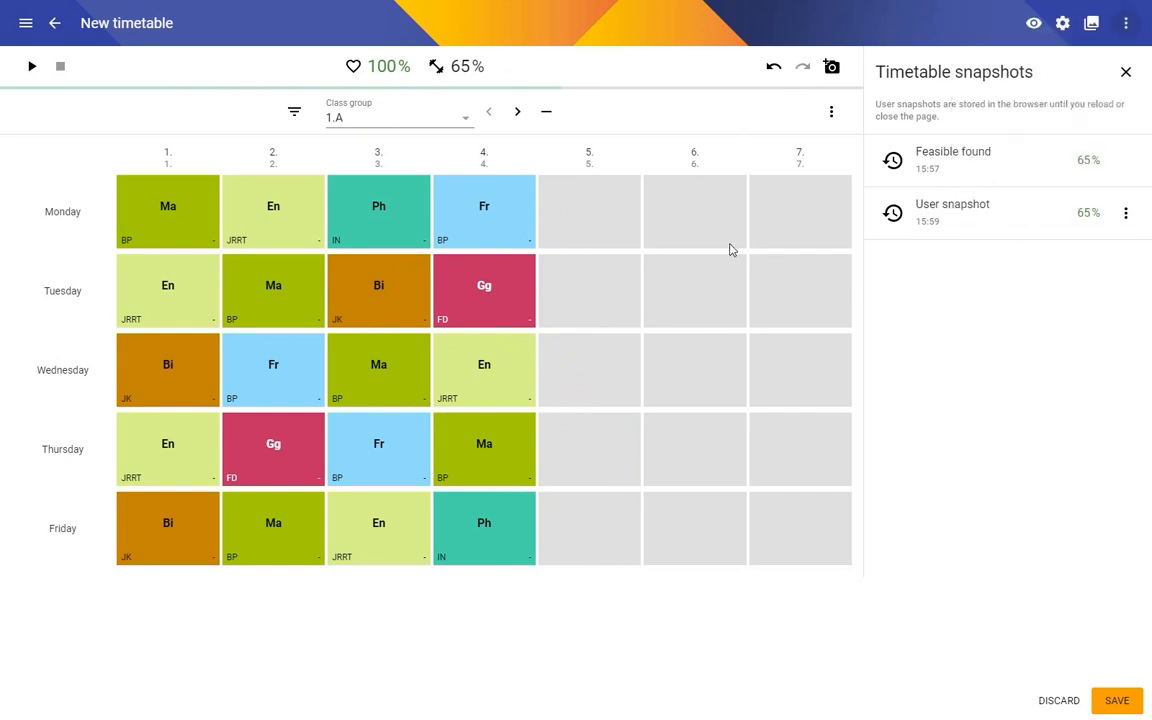
click(1126, 72)
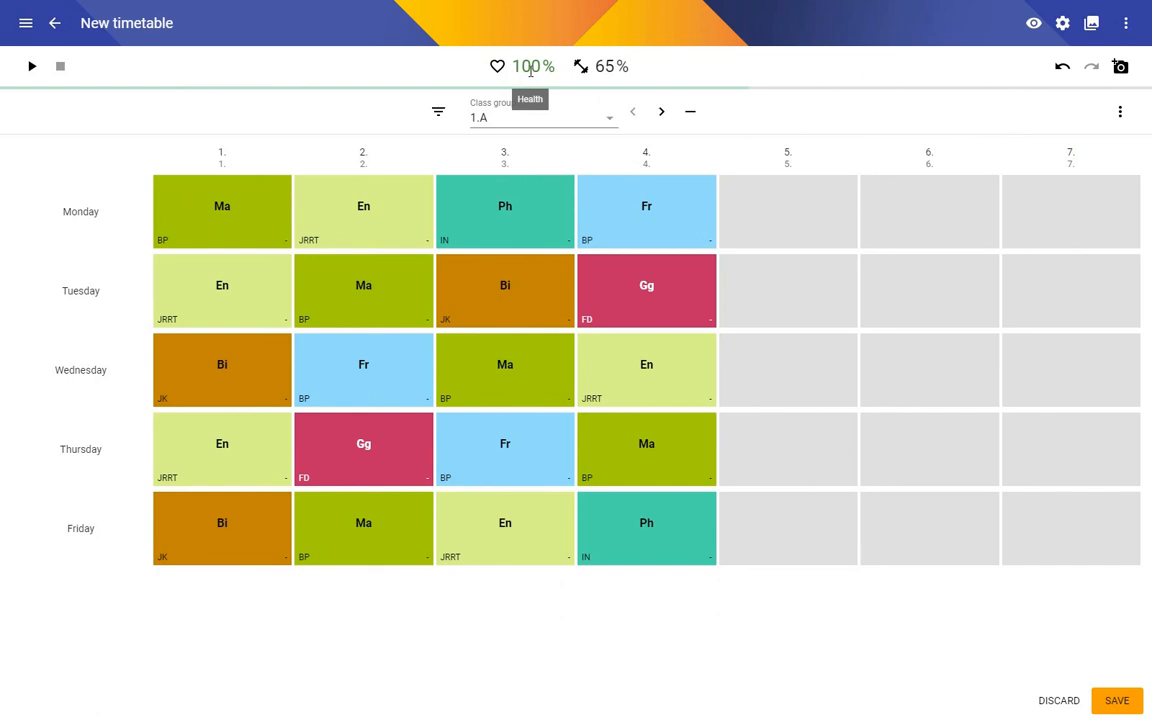
- Examine the timetable's health breakdown for broken hard constraints and close it
click(498, 68)
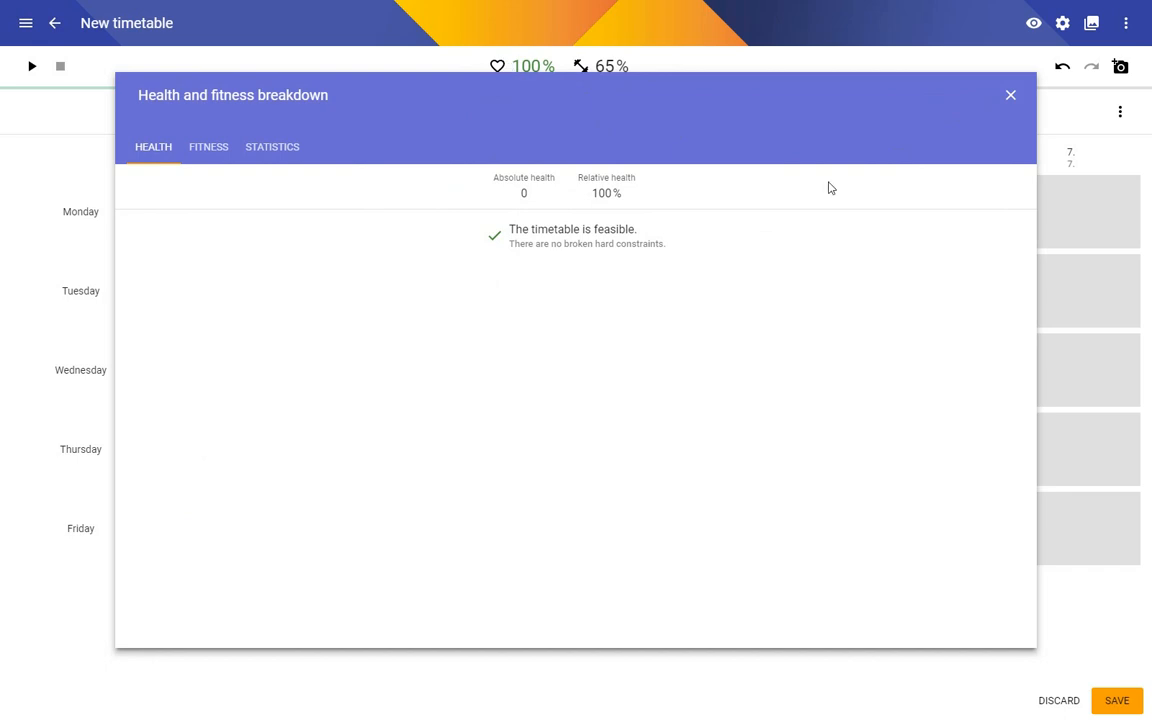
click(1010, 98)
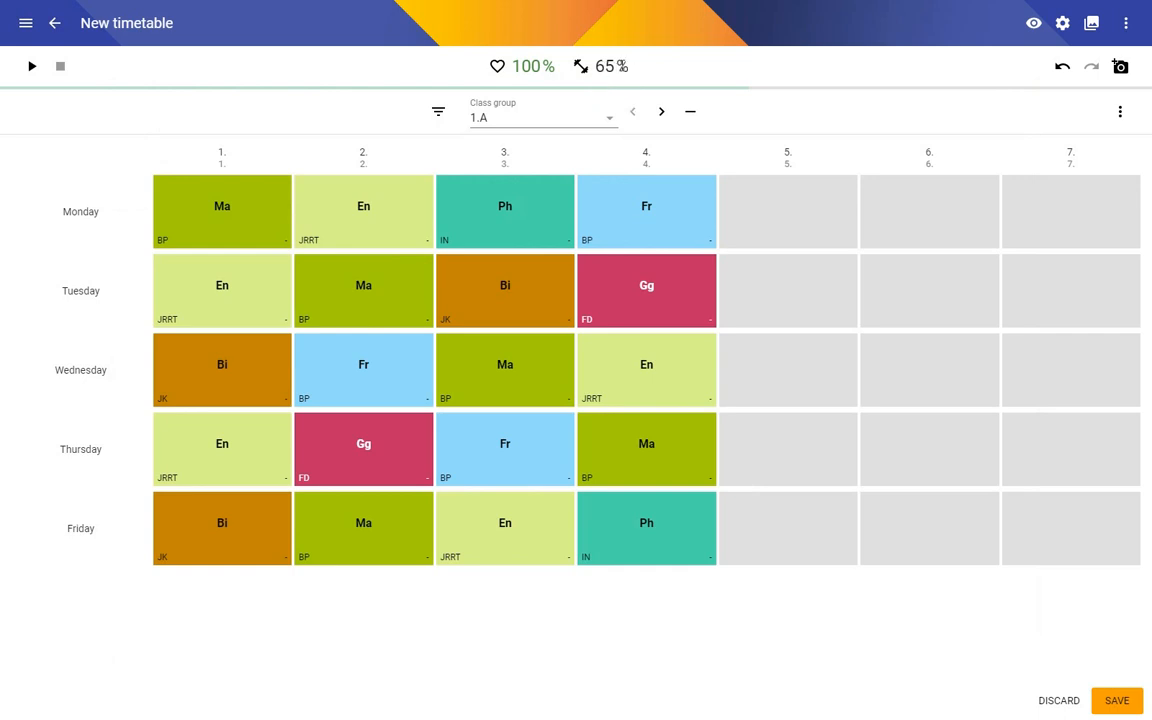
- Review the broken constraints in the fitness breakdown and show the teacher's timetable for the first Min teaching periods per day entry
double_click(621, 66)
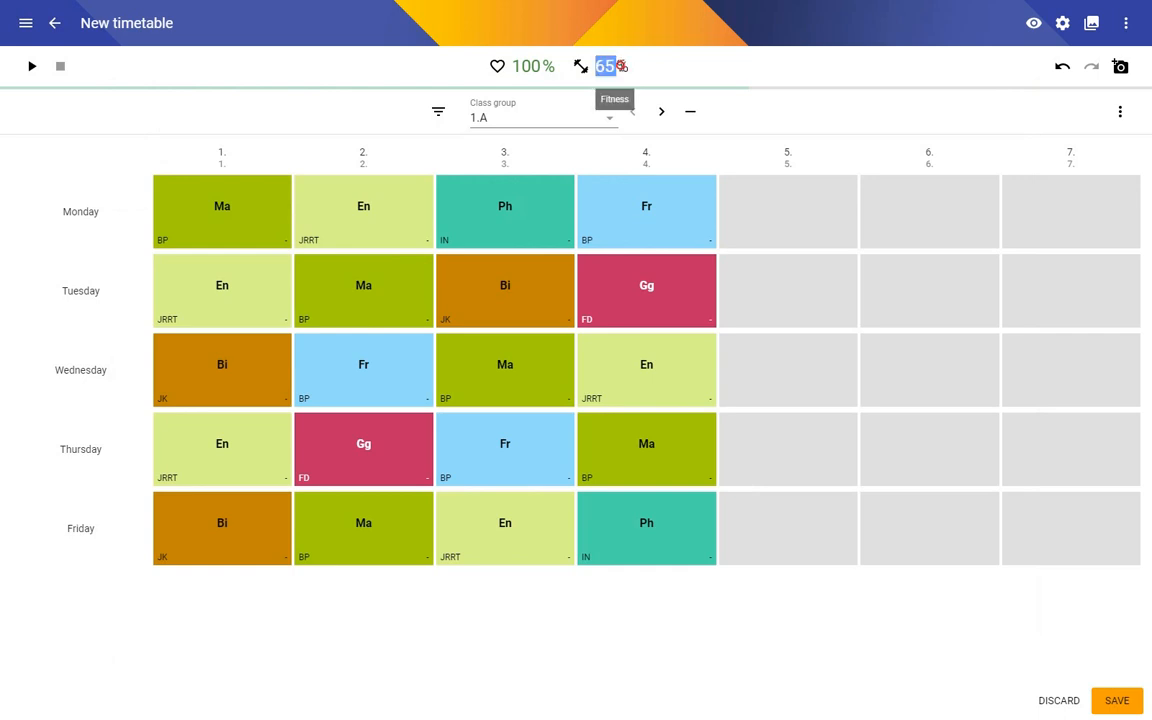
drag(621, 66, 641, 70)
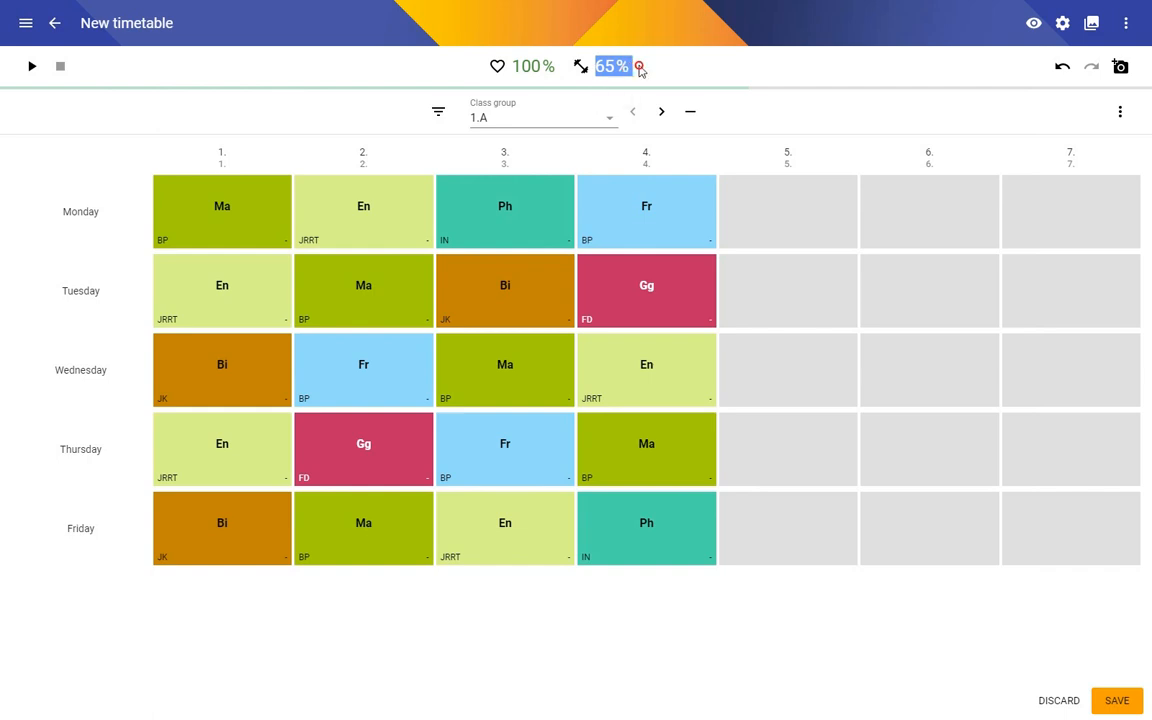
click(607, 66)
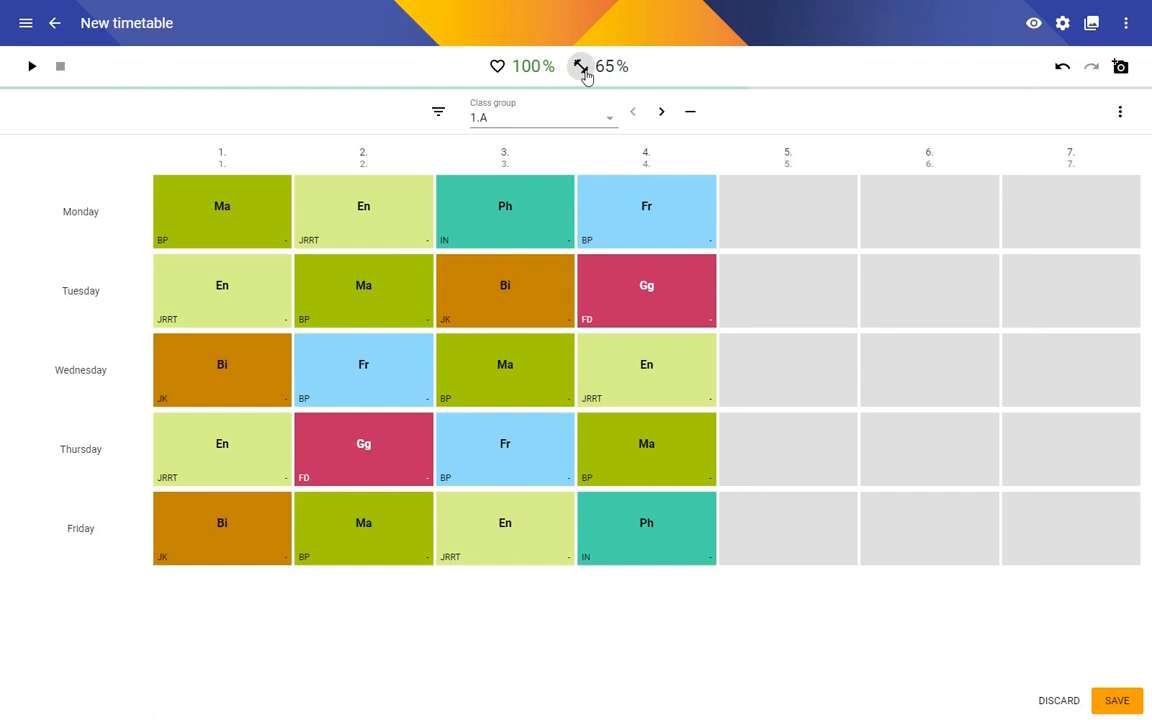
click(584, 70)
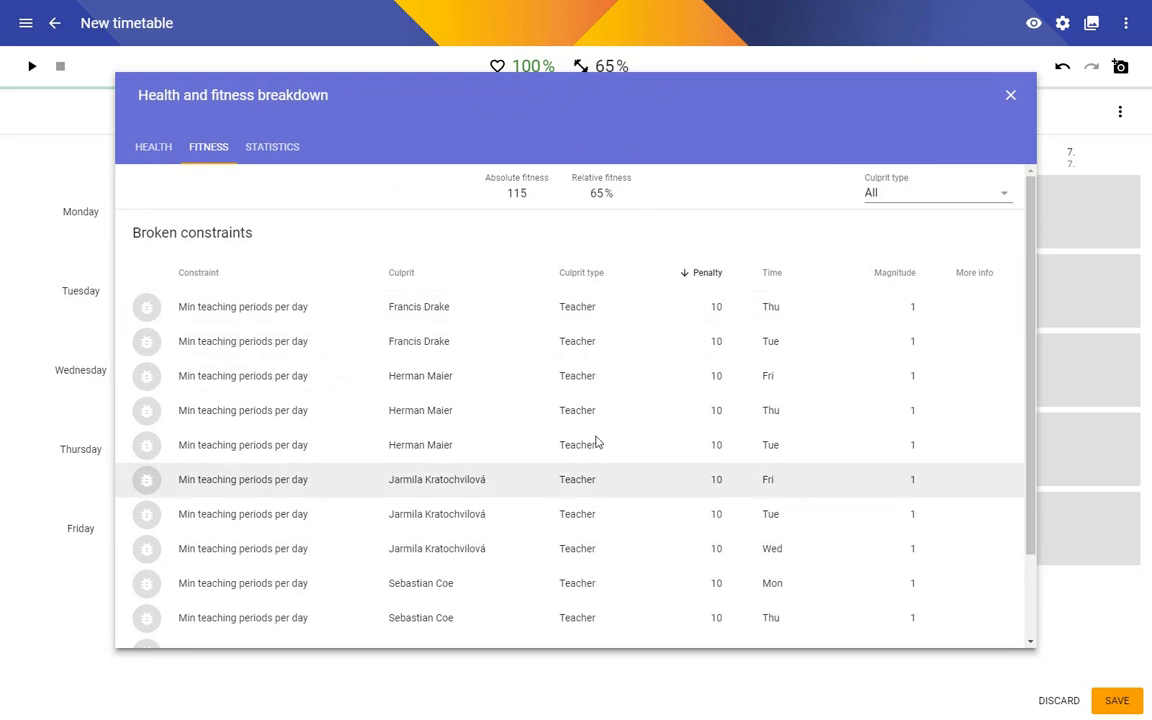
drag(1031, 200, 1031, 314)
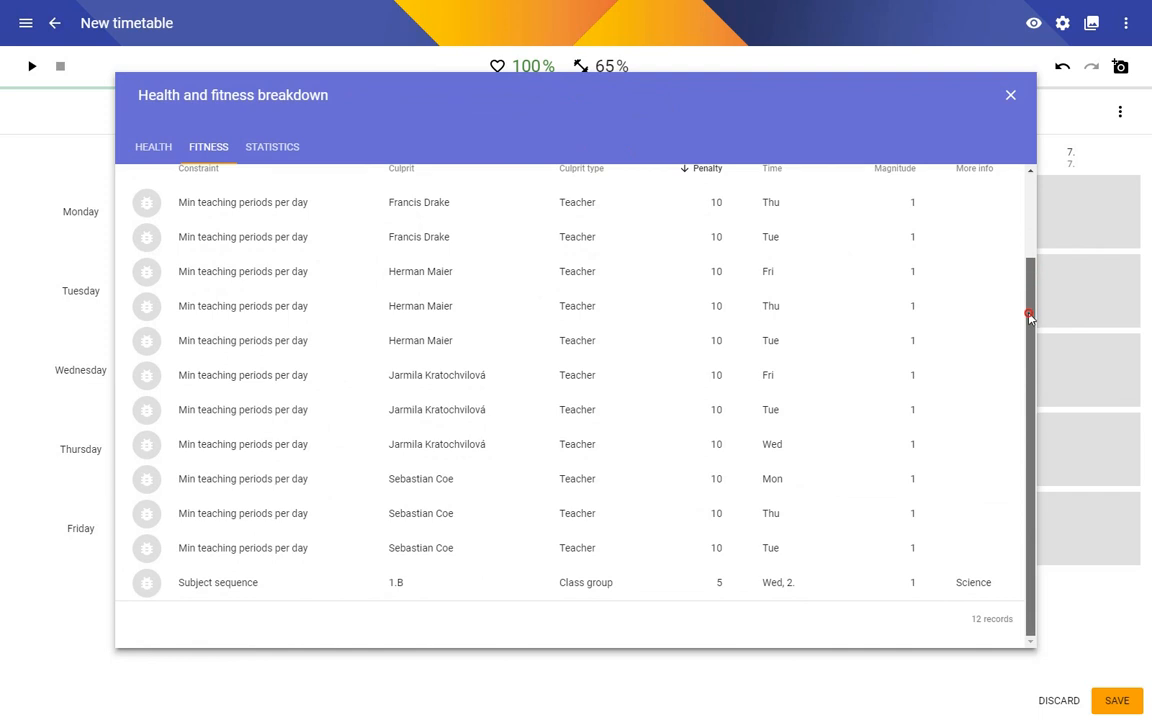
scroll(500, 190, up, 3)
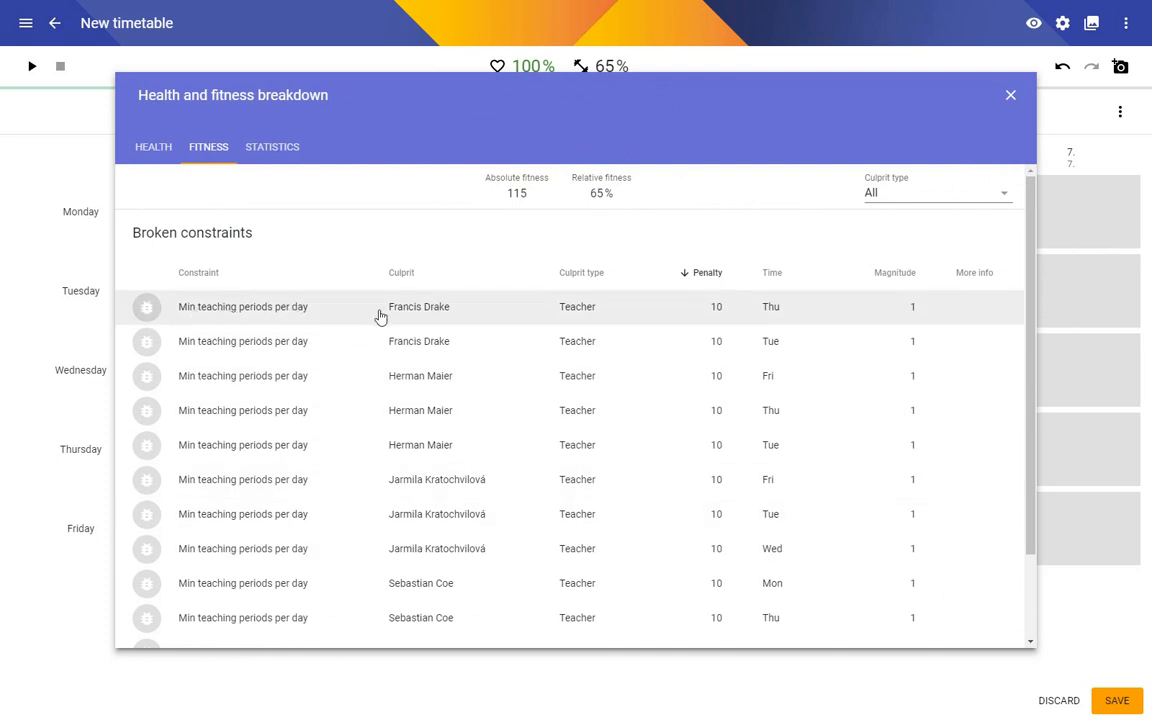
click(238, 311)
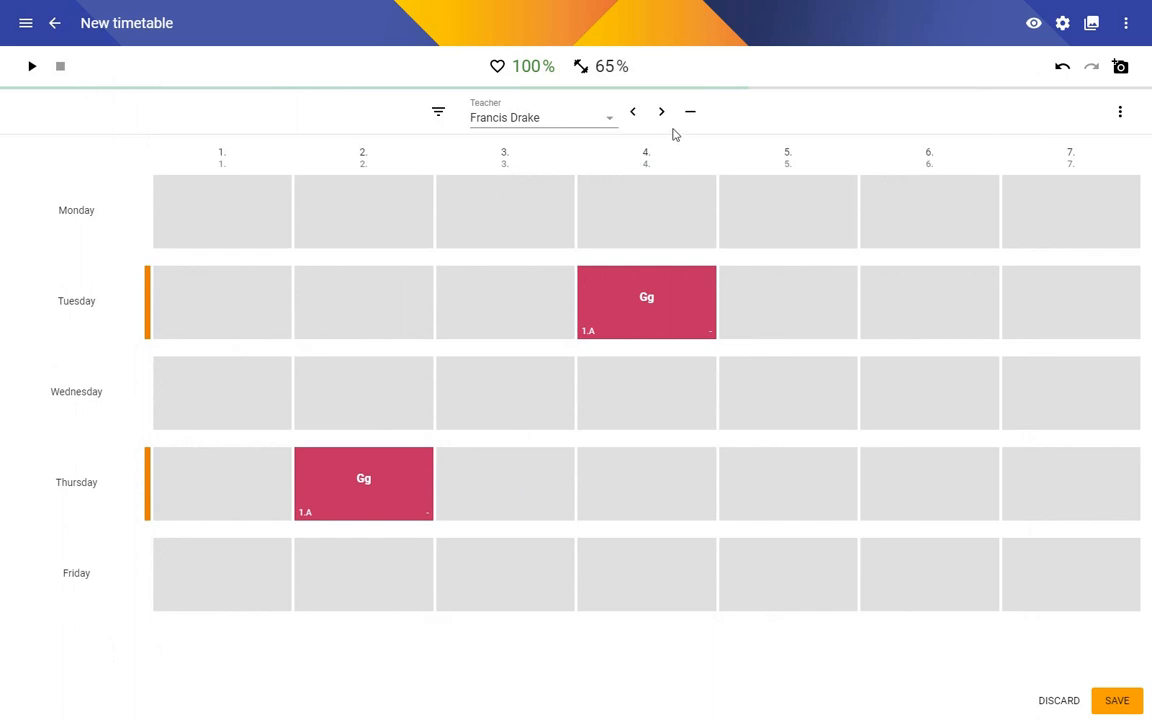
- Set the minimum teaching periods per day to 0 in the teacher configuration and save it
click(1120, 113)
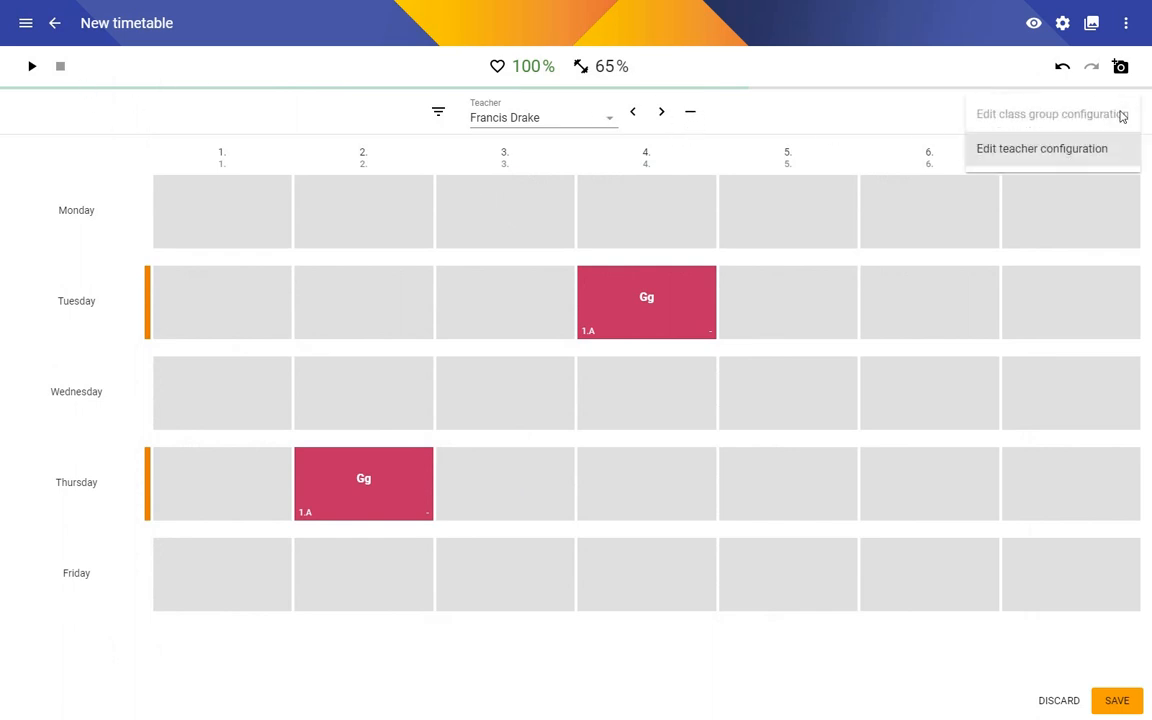
click(1016, 152)
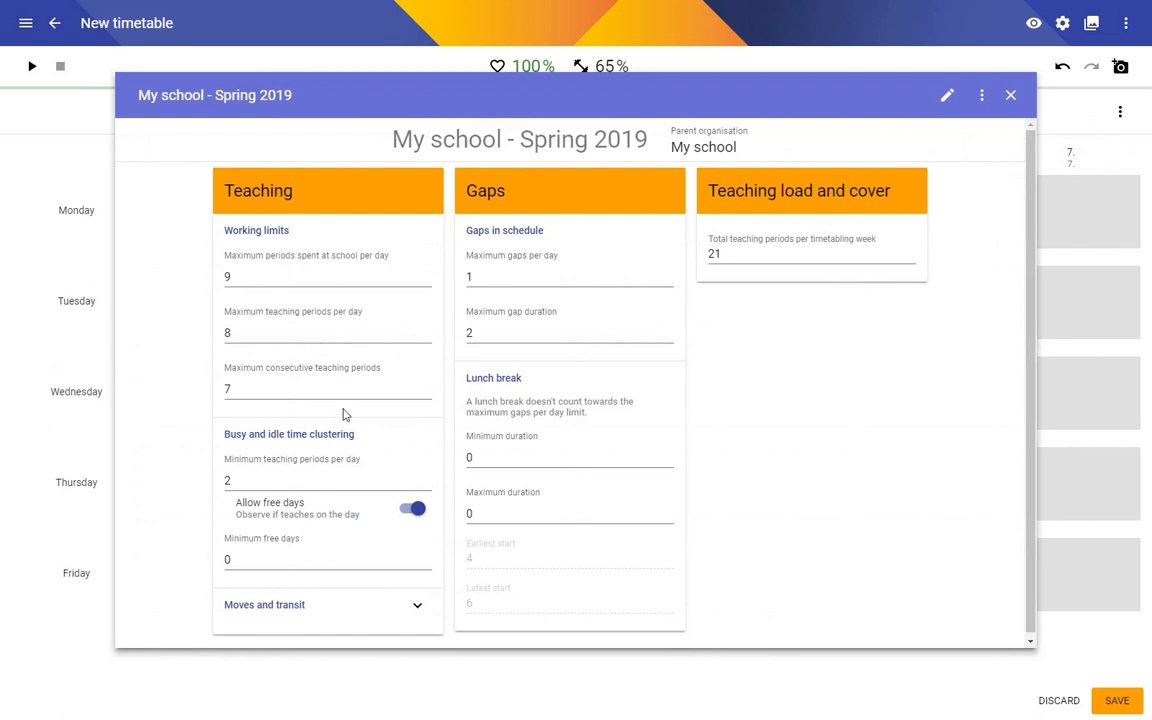
click(253, 484)
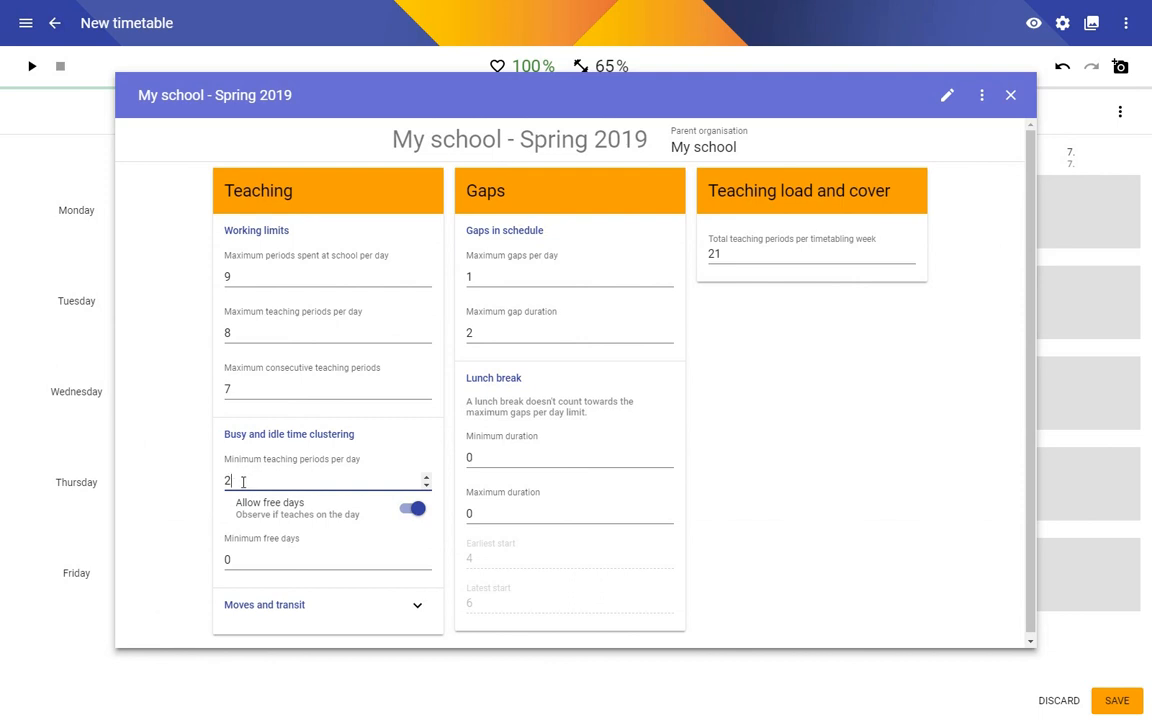
drag(239, 481, 226, 481)
text(0)
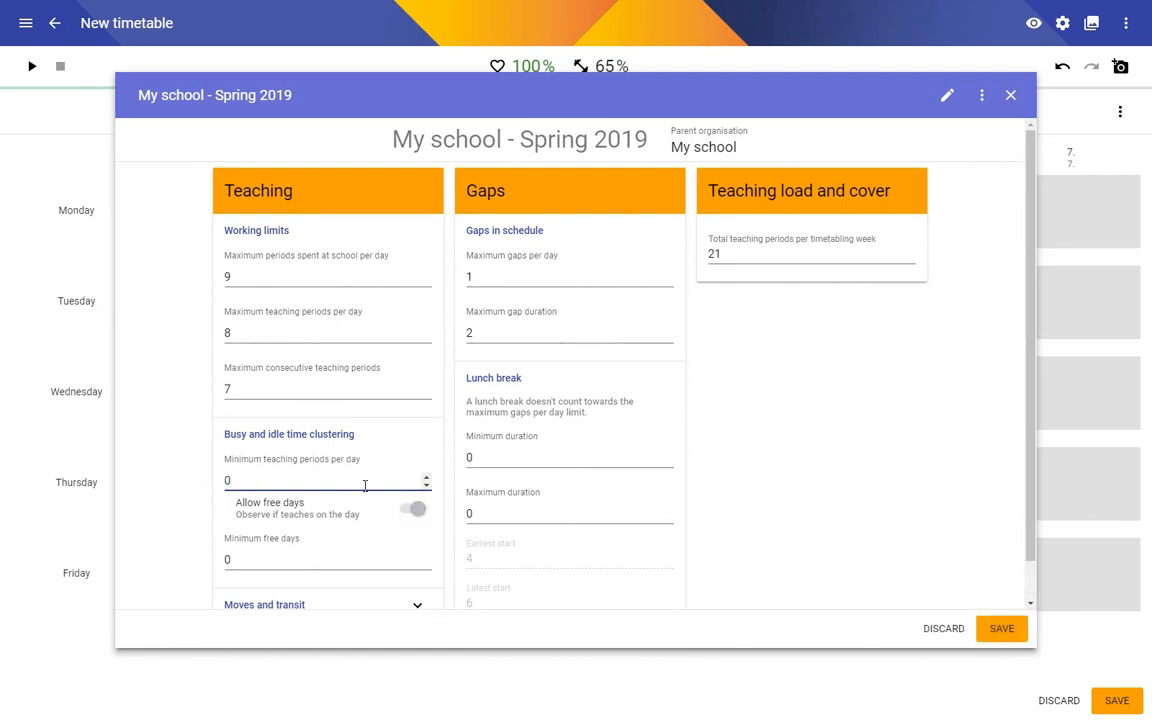
click(1001, 628)
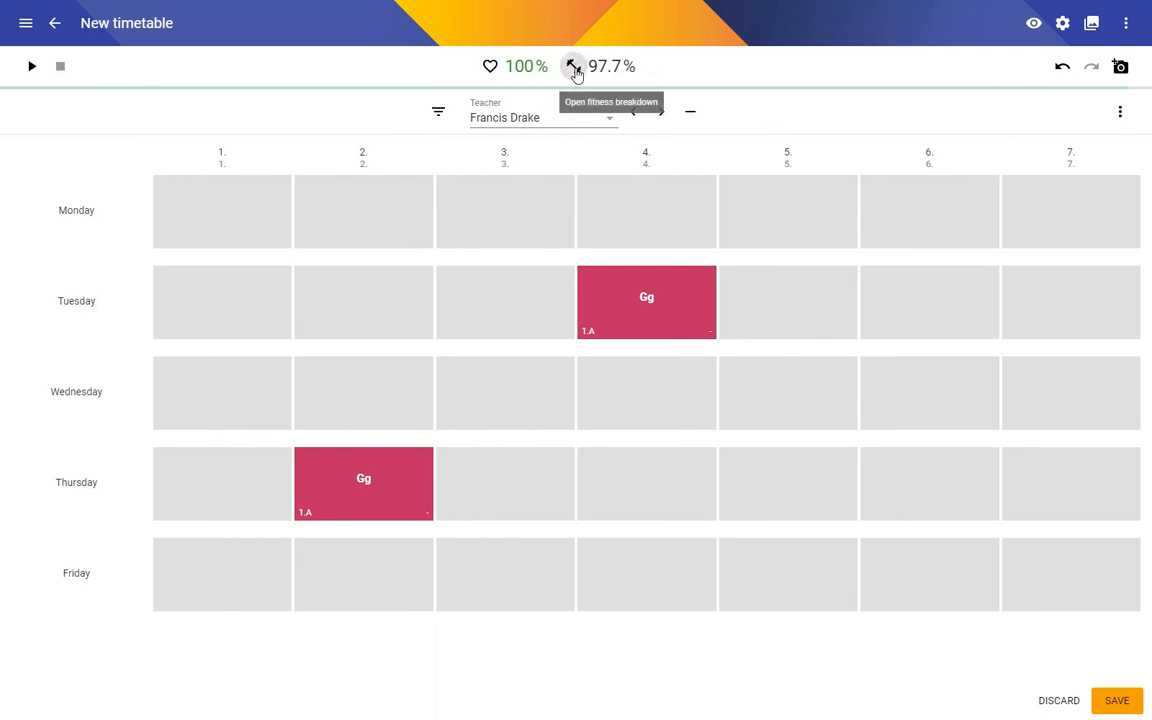
- Review the fitness breakdown's Subject sequence entry for class group 1.B and inspect the soft constraint details at Wednesday's period 2
click(575, 70)
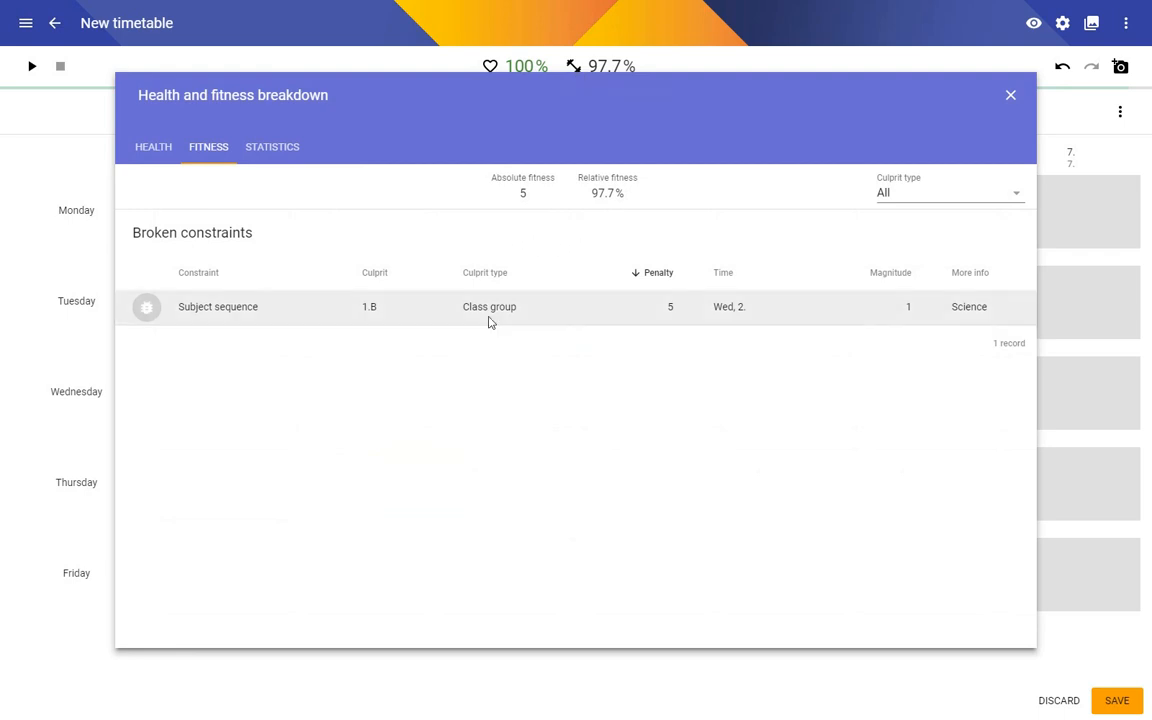
click(215, 310)
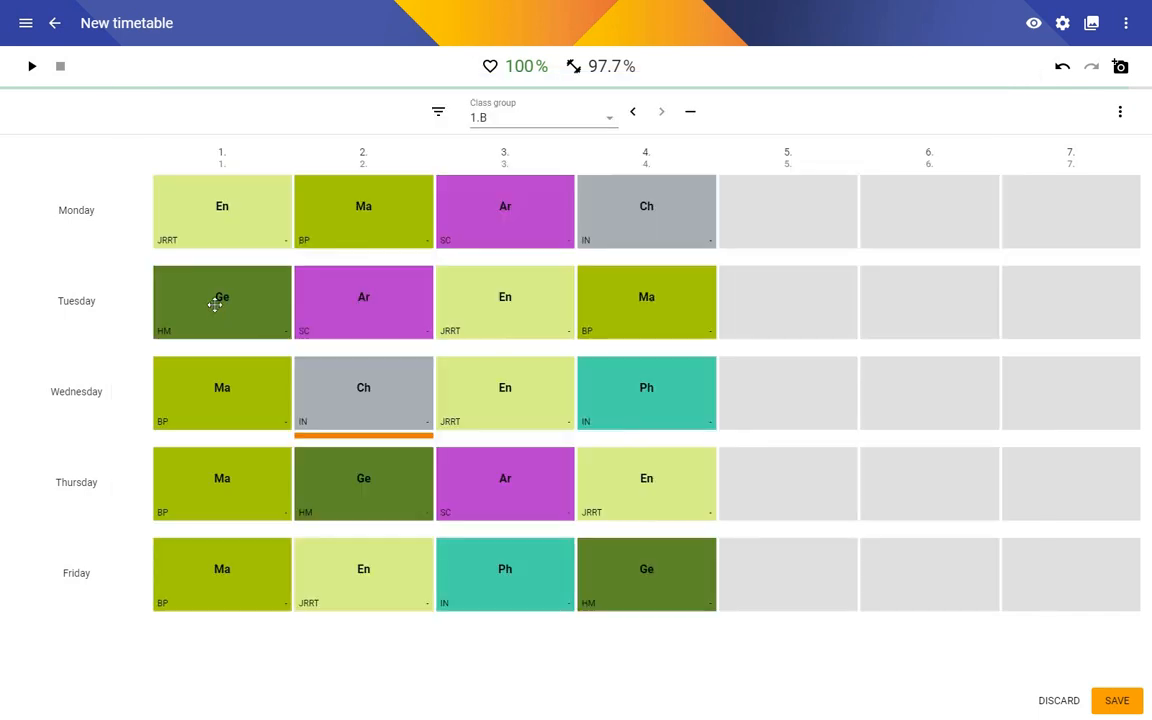
click(380, 436)
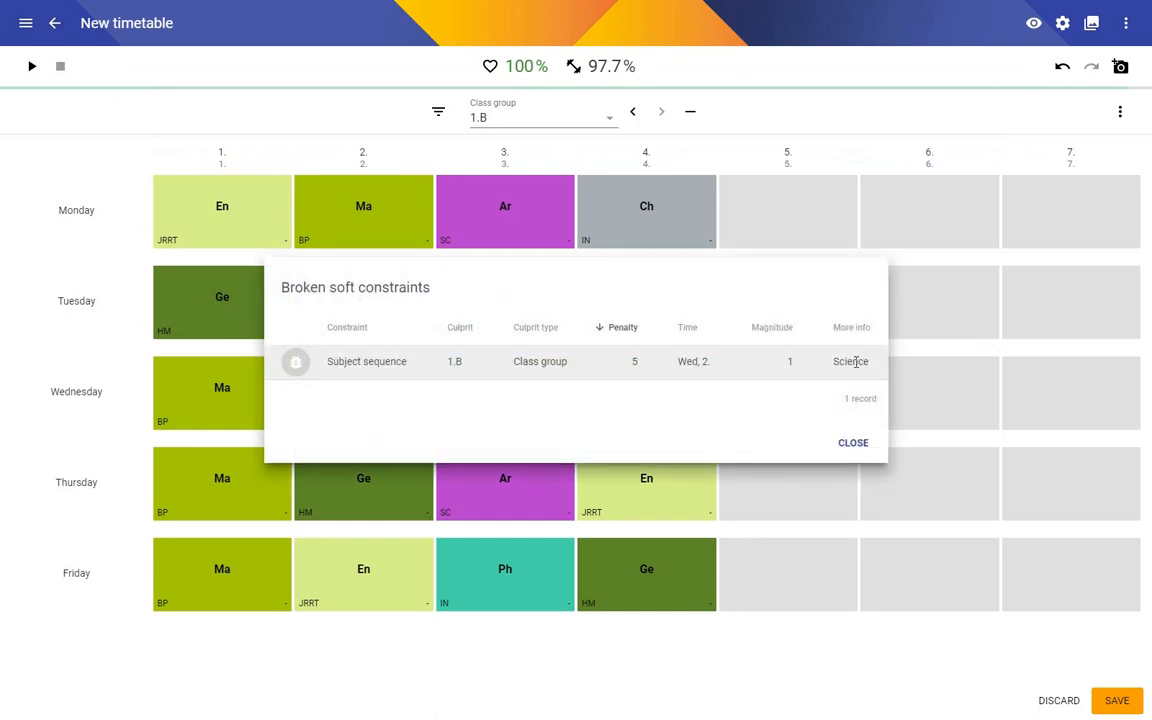
click(851, 443)
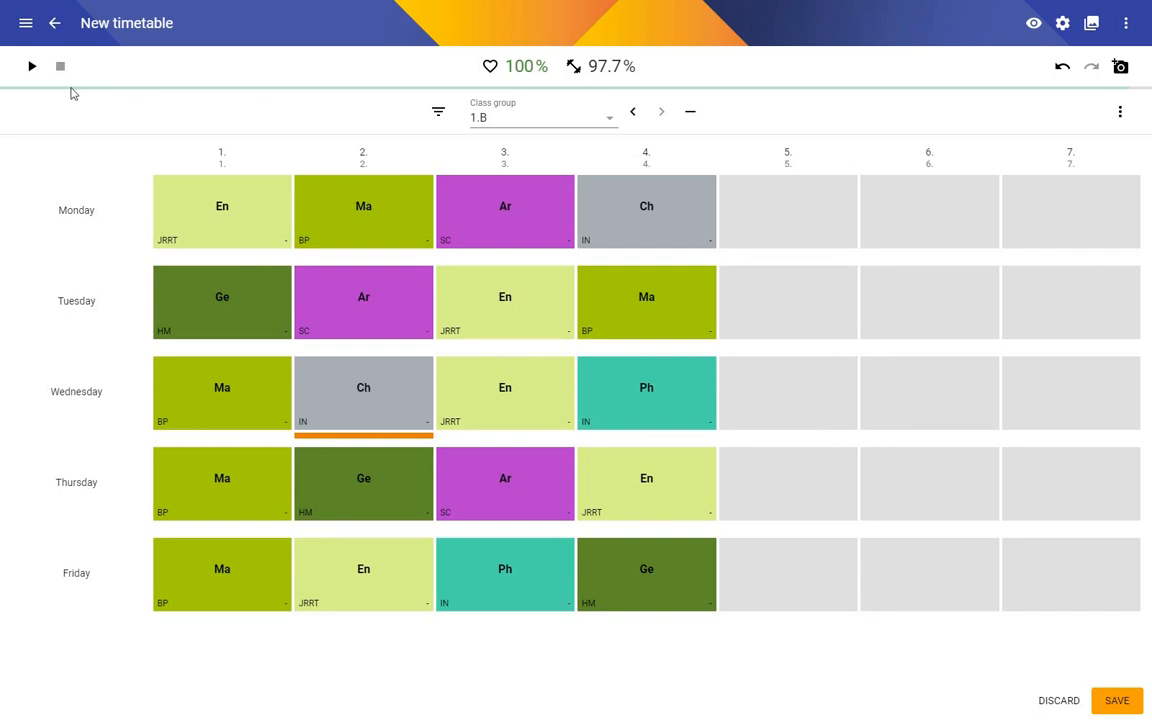
- Rerun the optimisation and save the timetable, and show class group 1.A's schedule
click(33, 67)
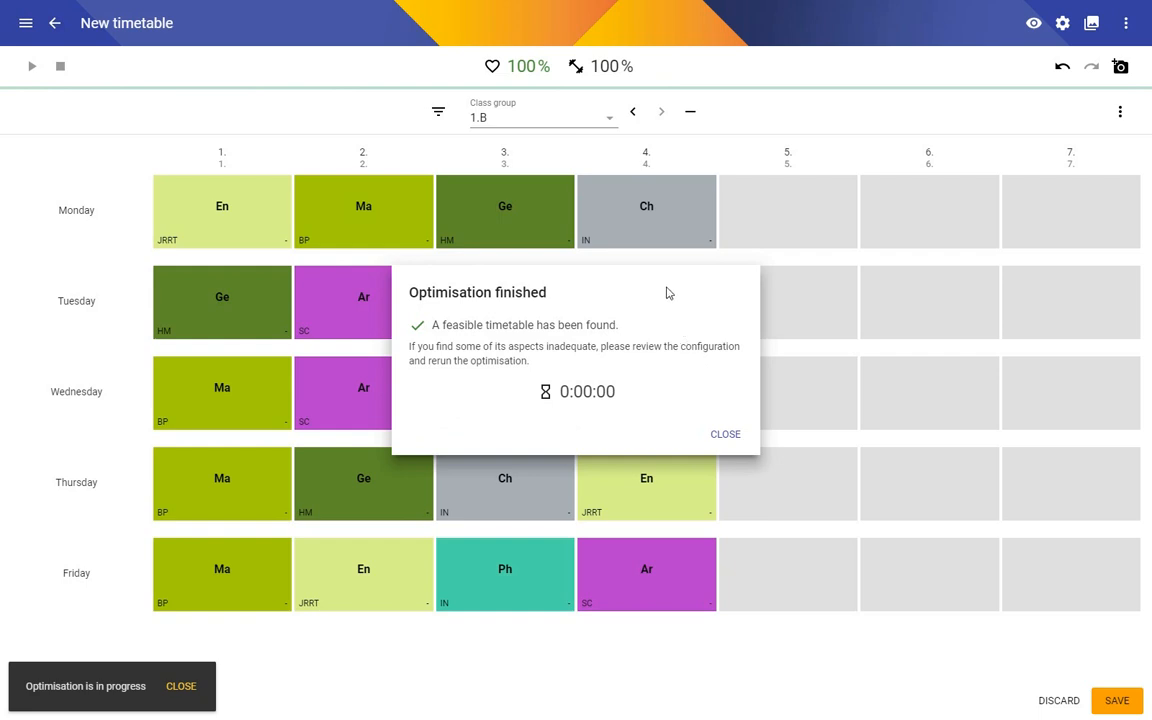
click(725, 436)
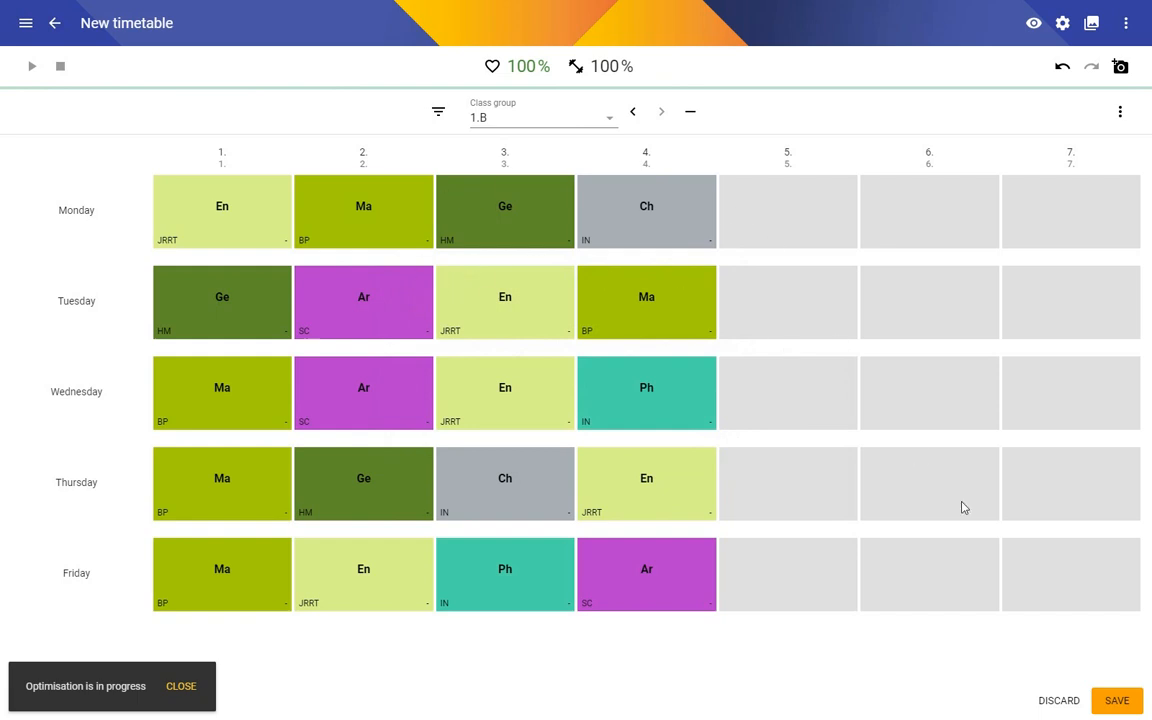
click(1115, 699)
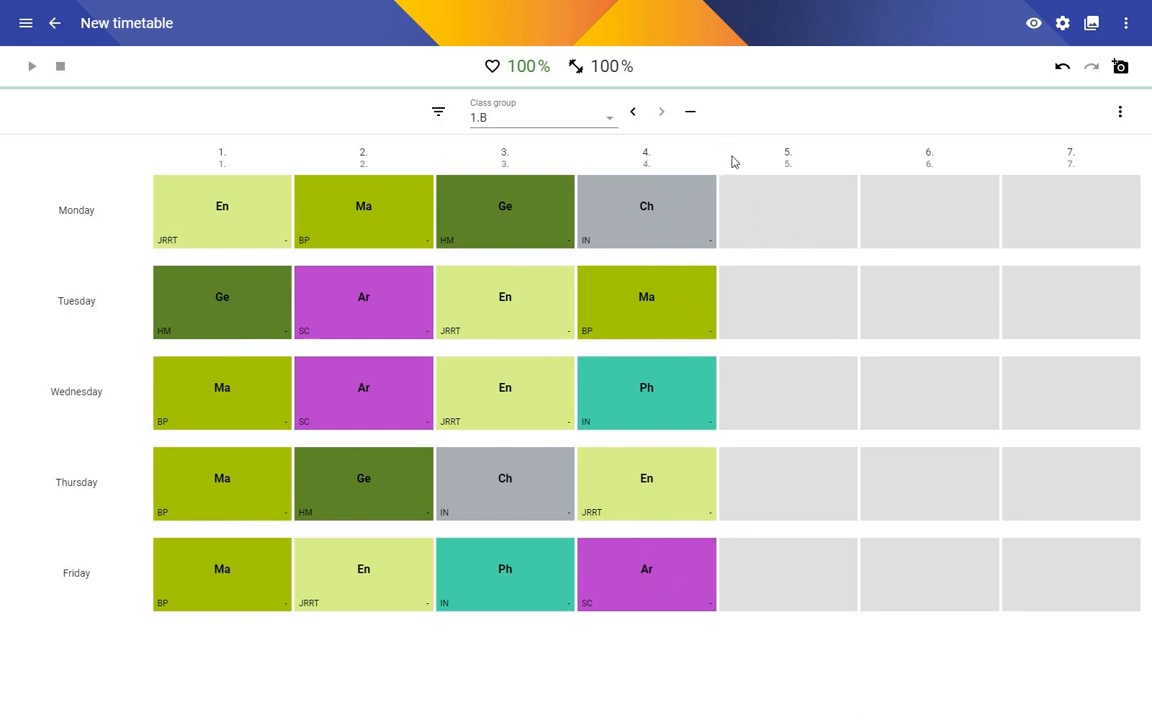
click(632, 112)
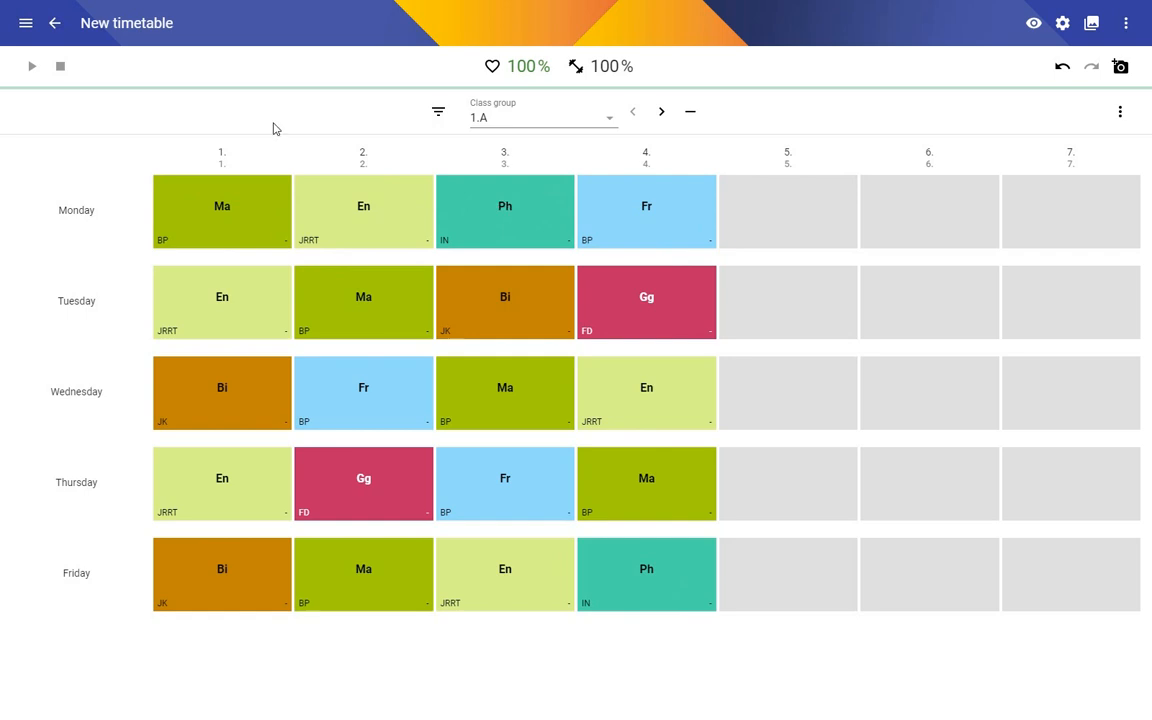
- Leave the timetable and create a building with code B1 and name Building 1
click(54, 23)
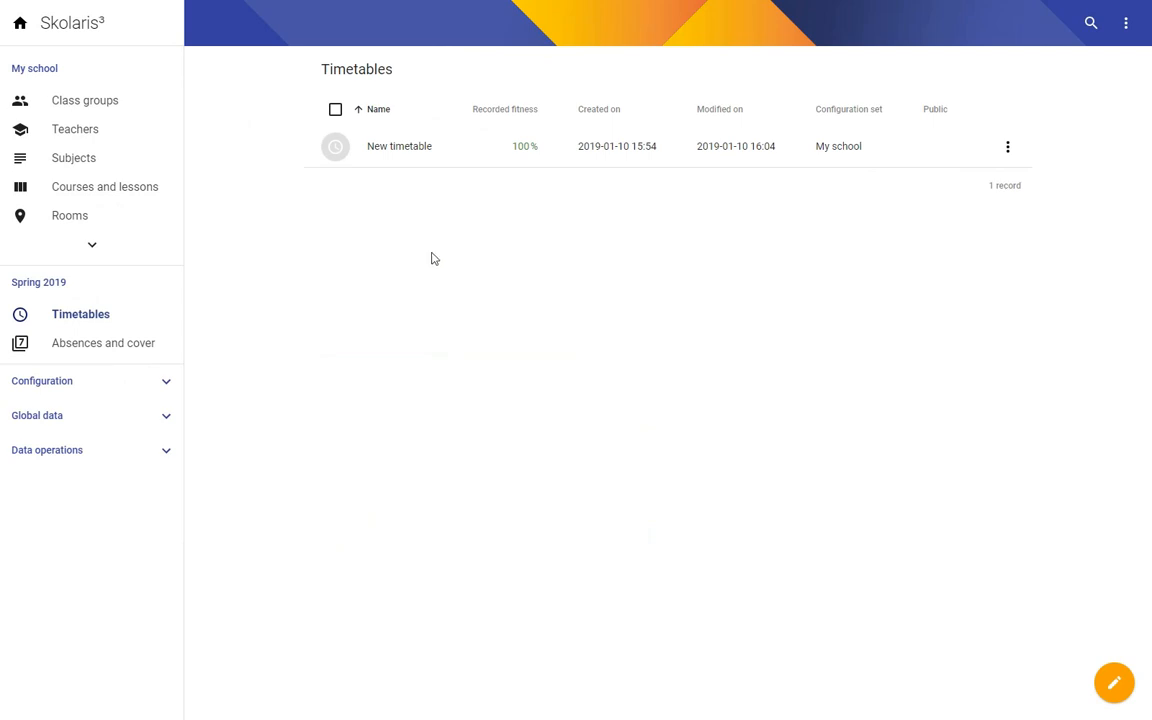
click(79, 219)
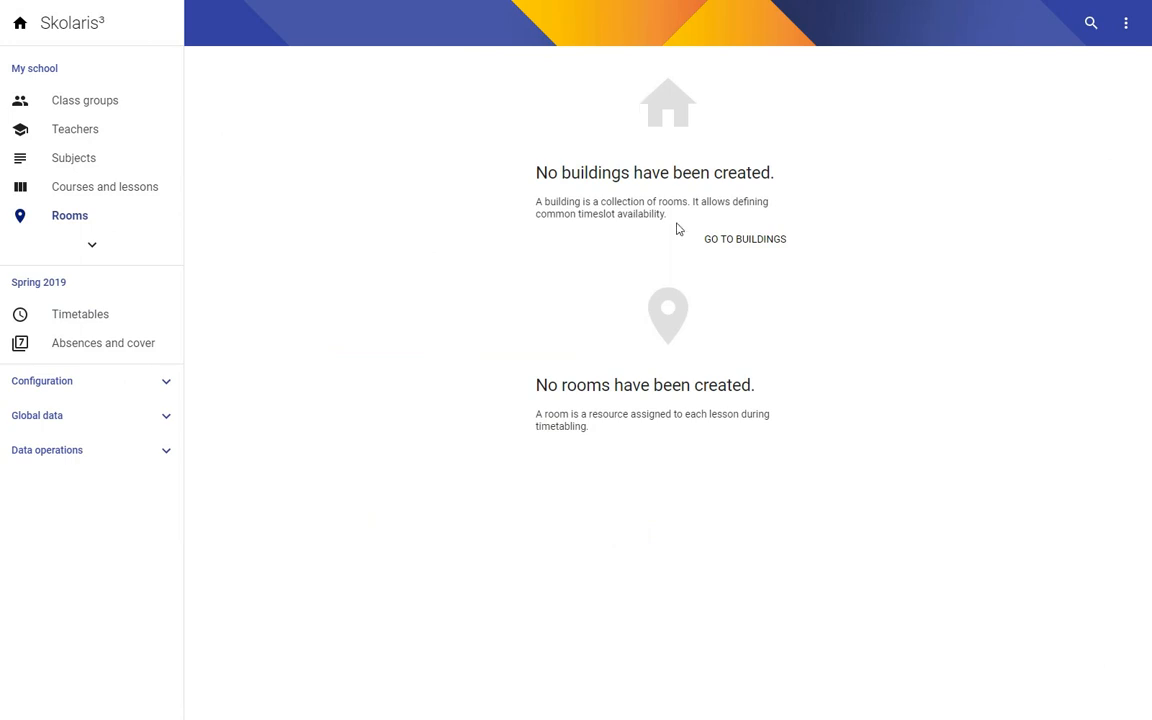
click(735, 245)
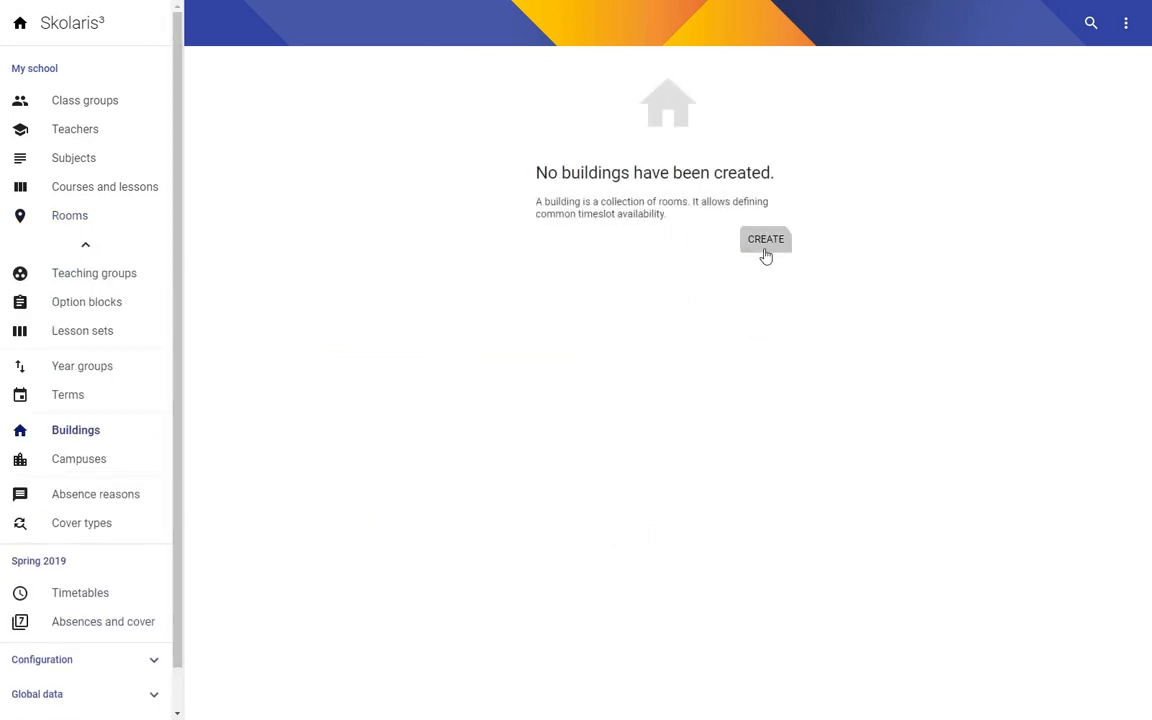
click(765, 245)
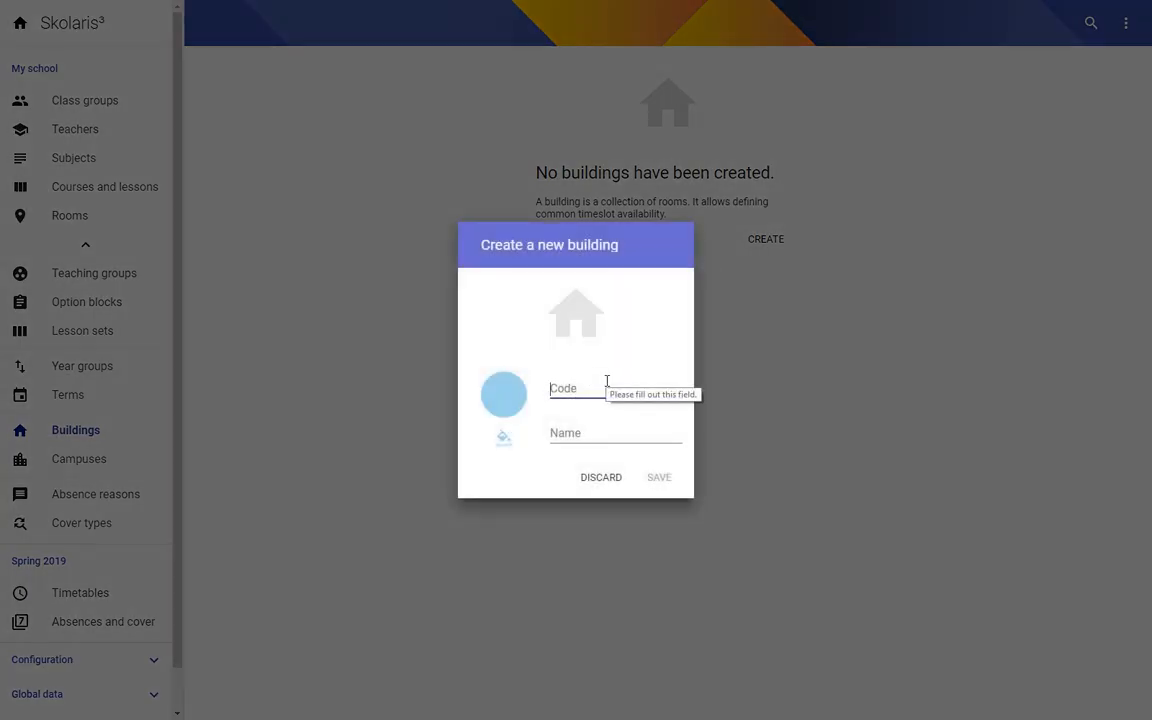
text(B1)
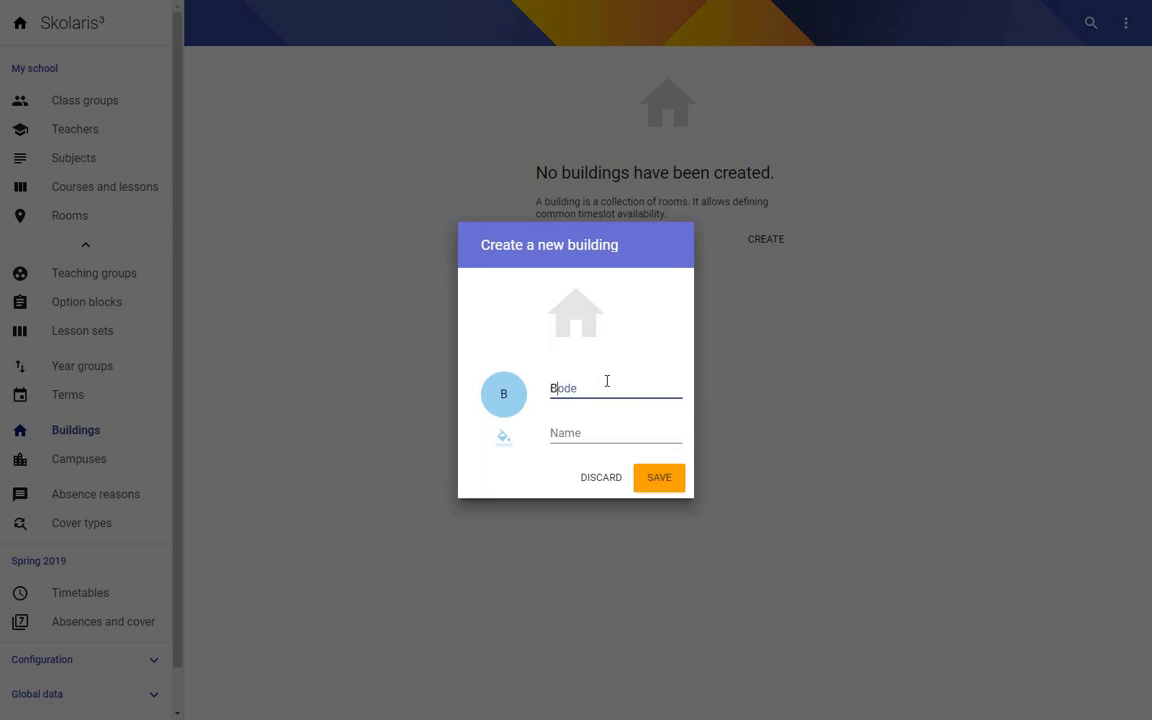
click(594, 433)
text(Buildin)
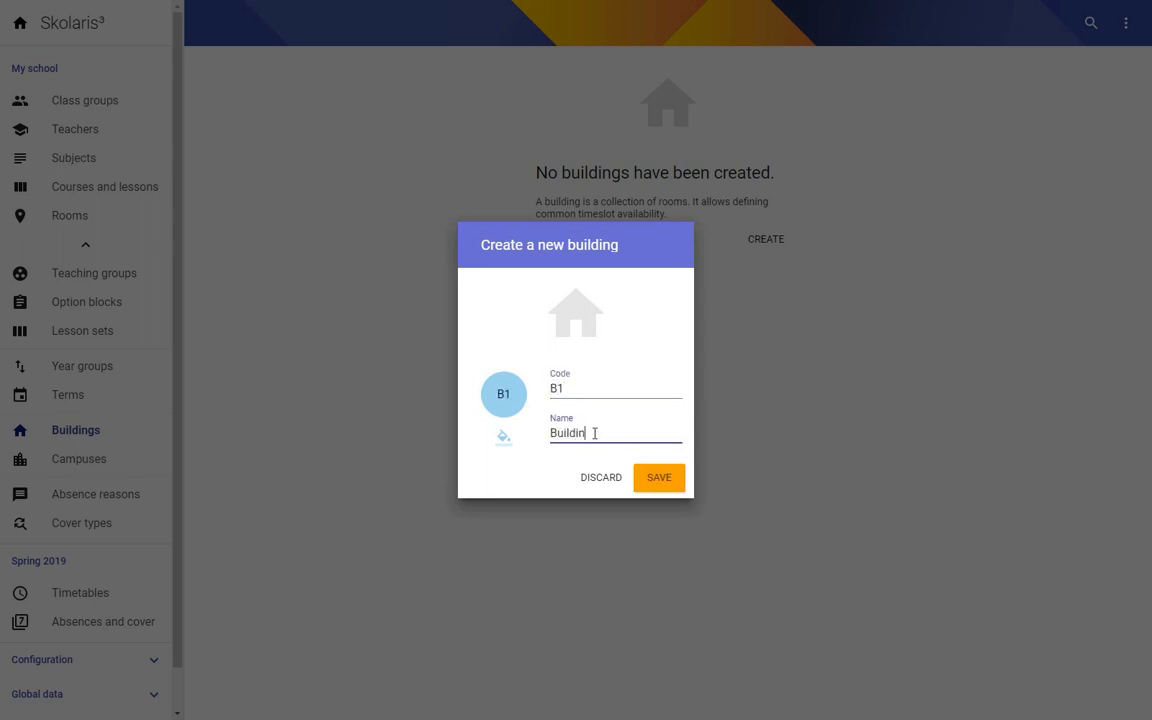
click(661, 486)
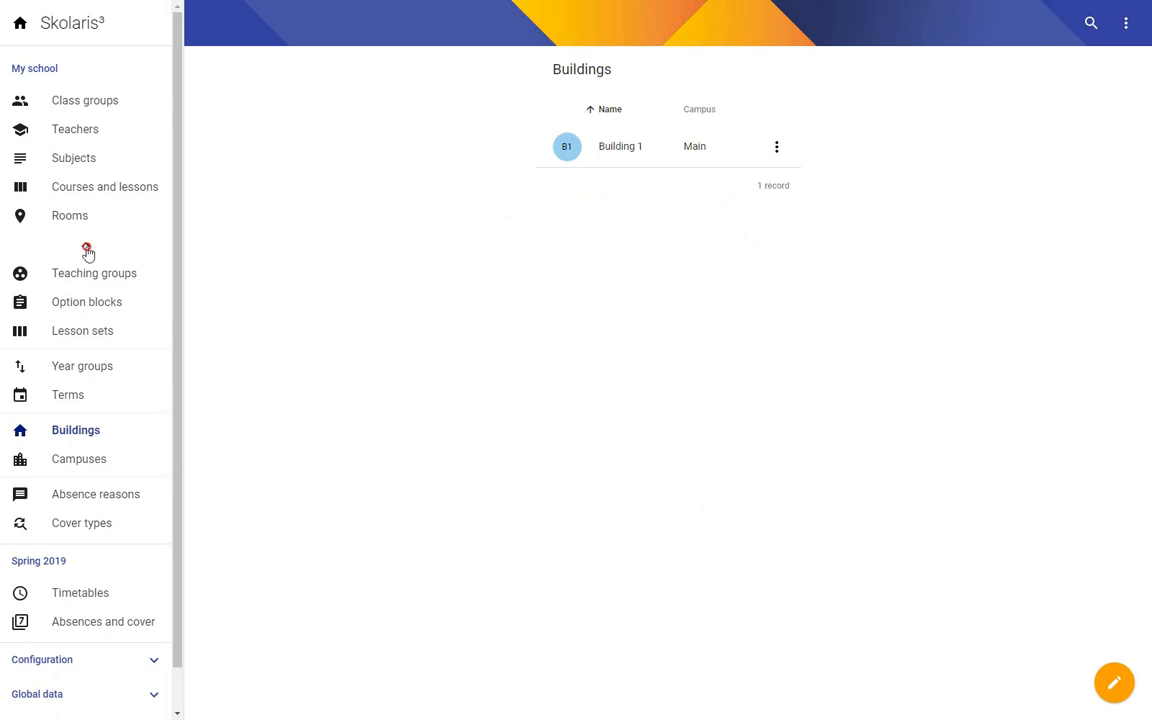
- Create a room with code 101 and a capacity of 30
click(70, 218)
click(741, 244)
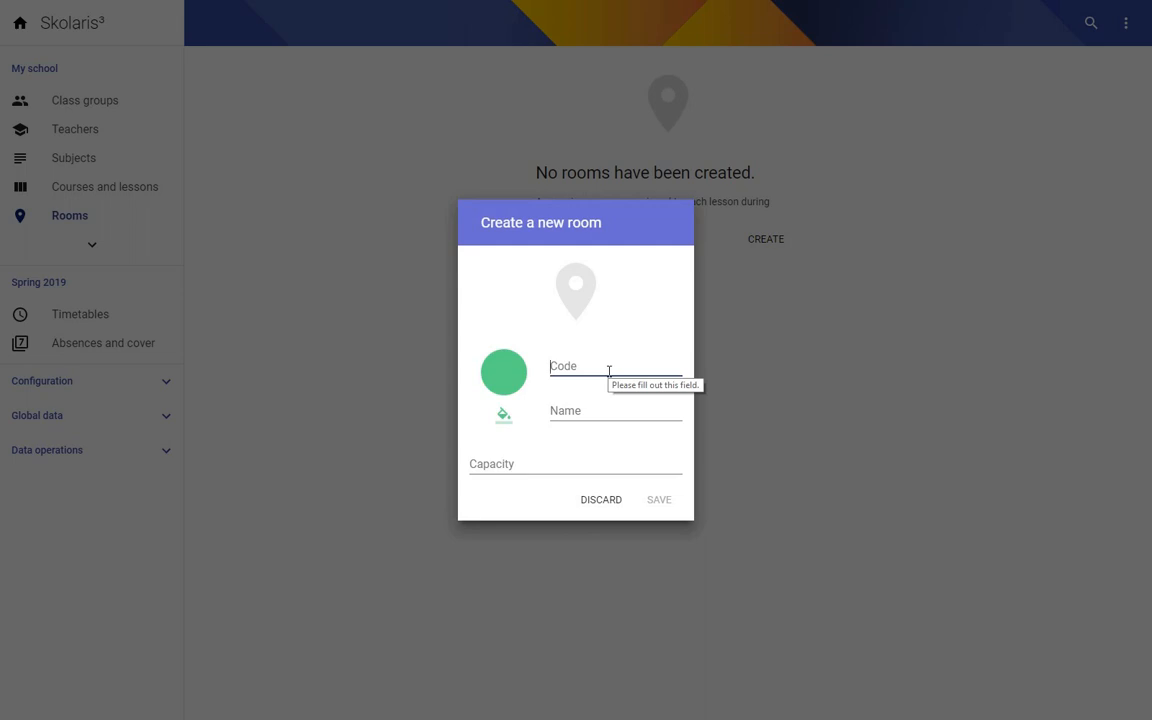
text(101)
click(537, 463)
text(30)
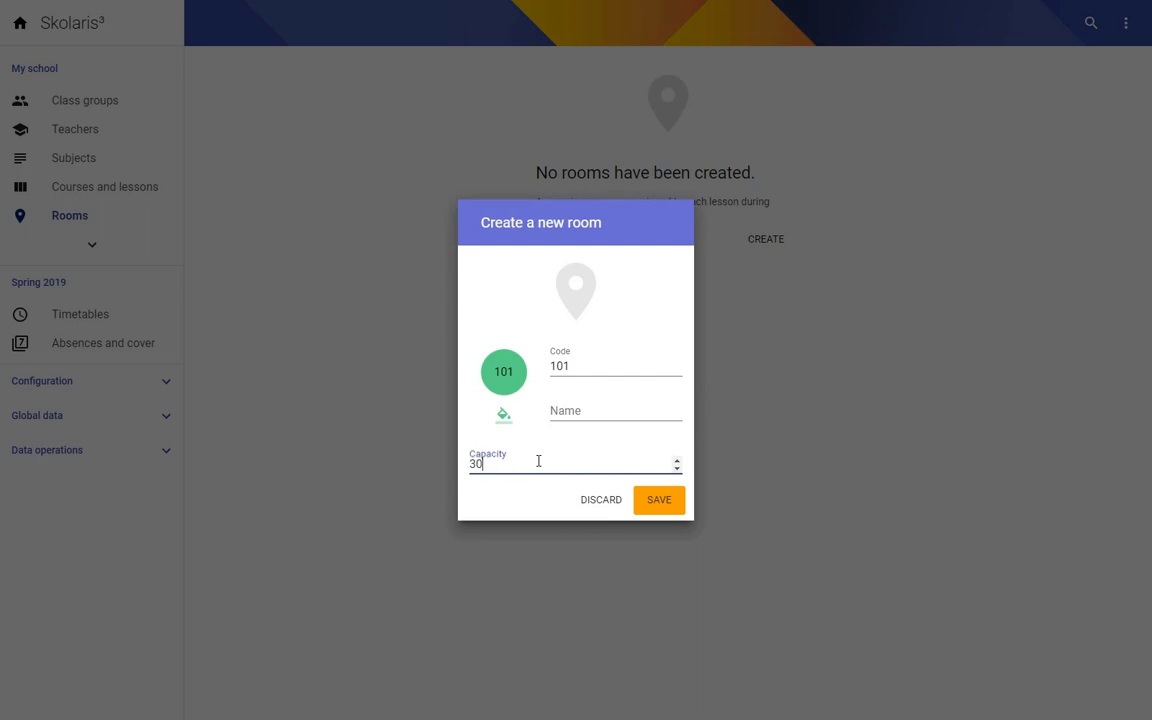
click(679, 509)
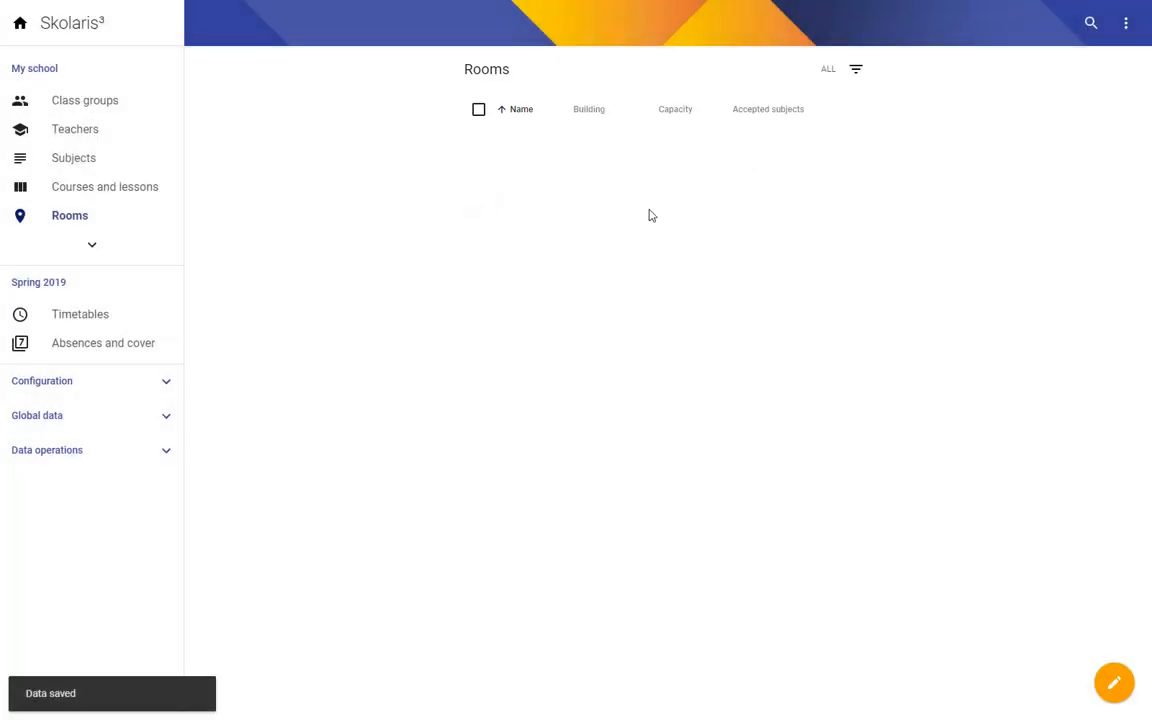
- Create a second room with code 102 and a capacity of 30
click(1115, 684)
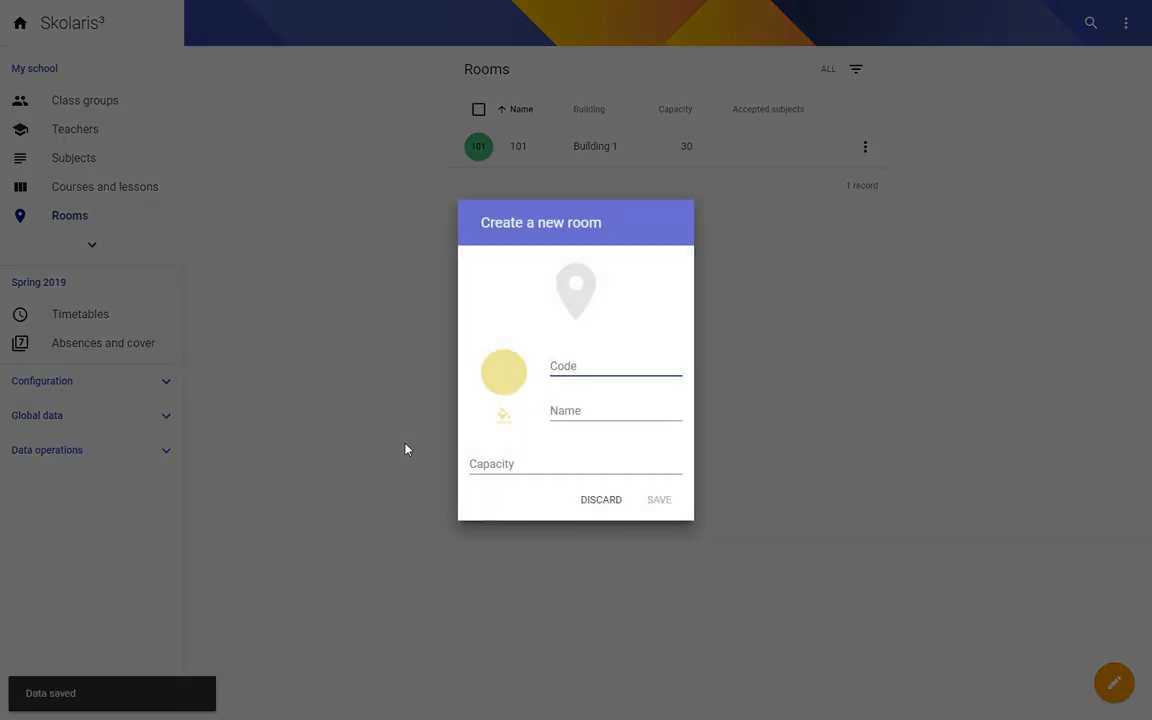
text(102)
click(568, 465)
text(30)
click(672, 506)
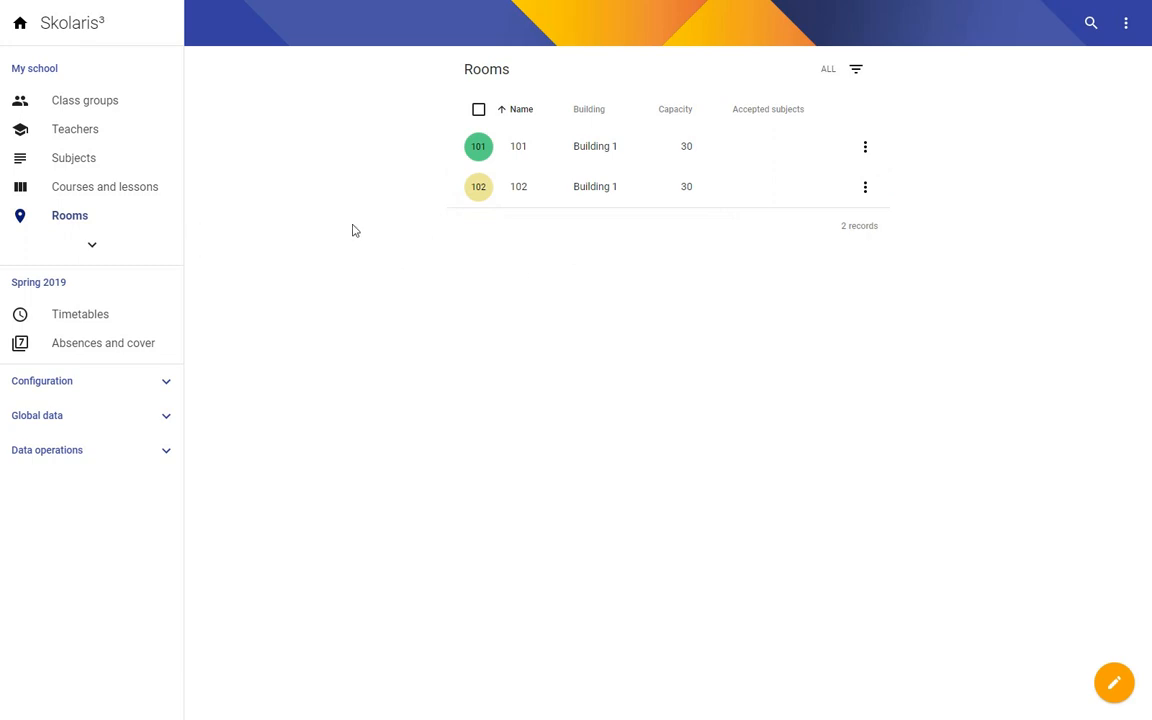
- Enable considering rooms in New timetable's optimisation settings and inspect the broken hard constraint on 1.A's Monday period 4 lesson
click(78, 312)
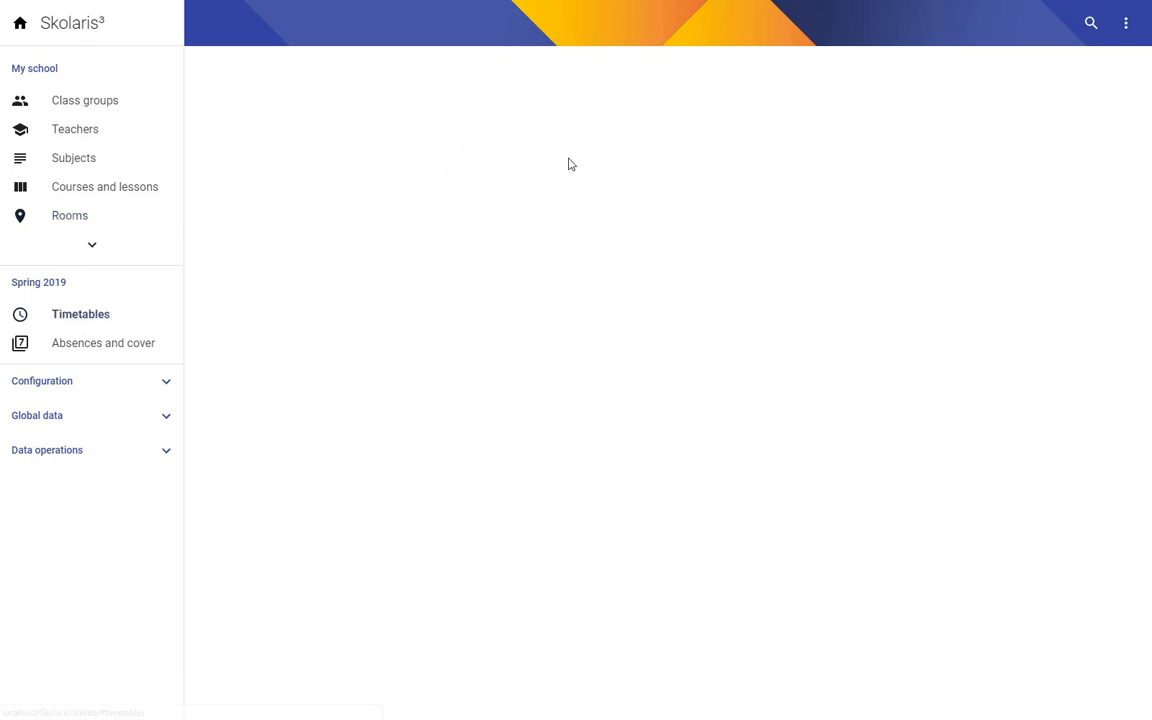
click(406, 154)
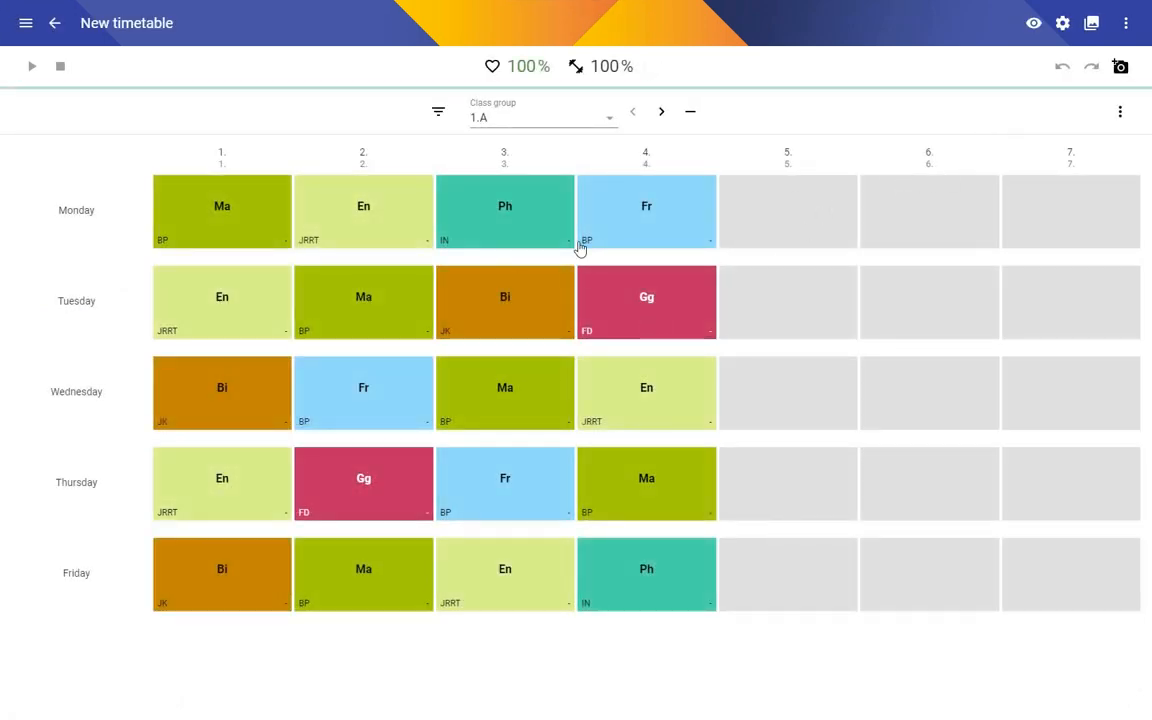
click(1062, 24)
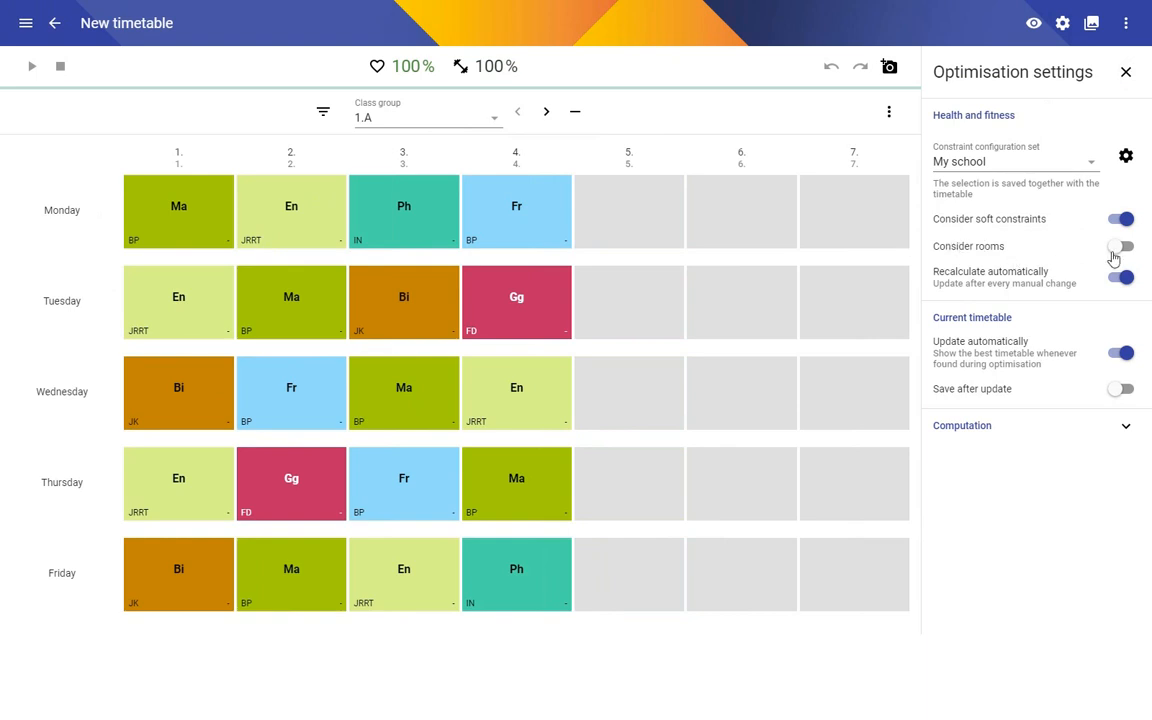
click(1124, 250)
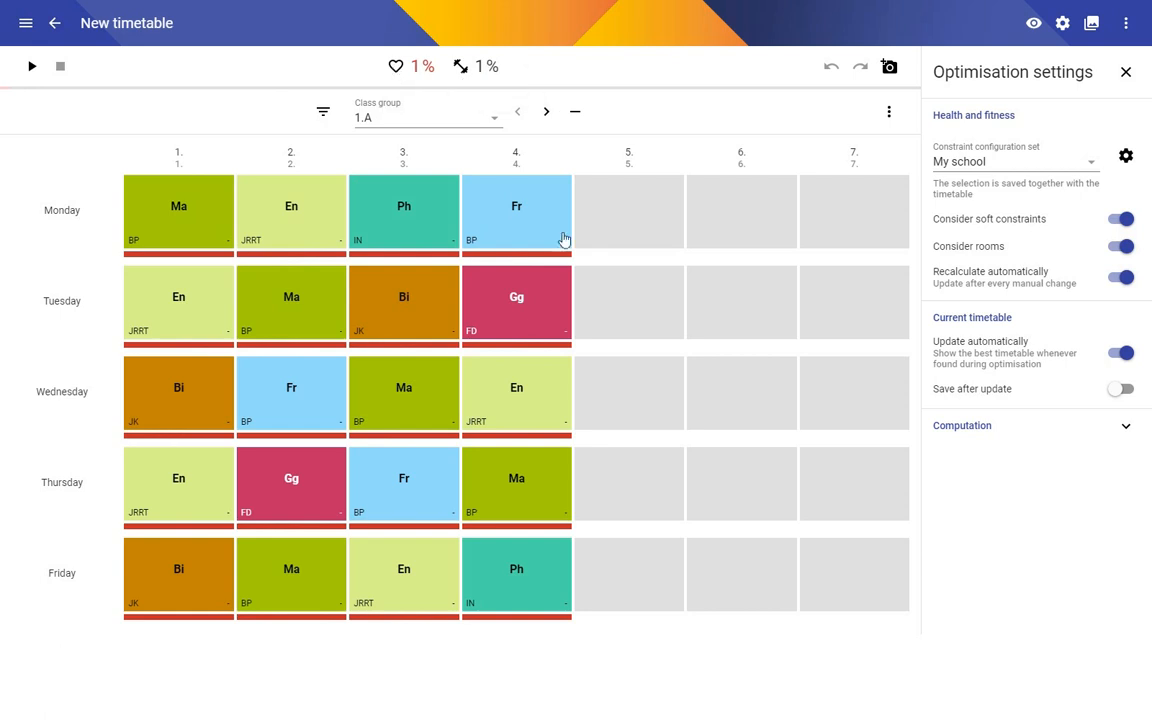
click(486, 254)
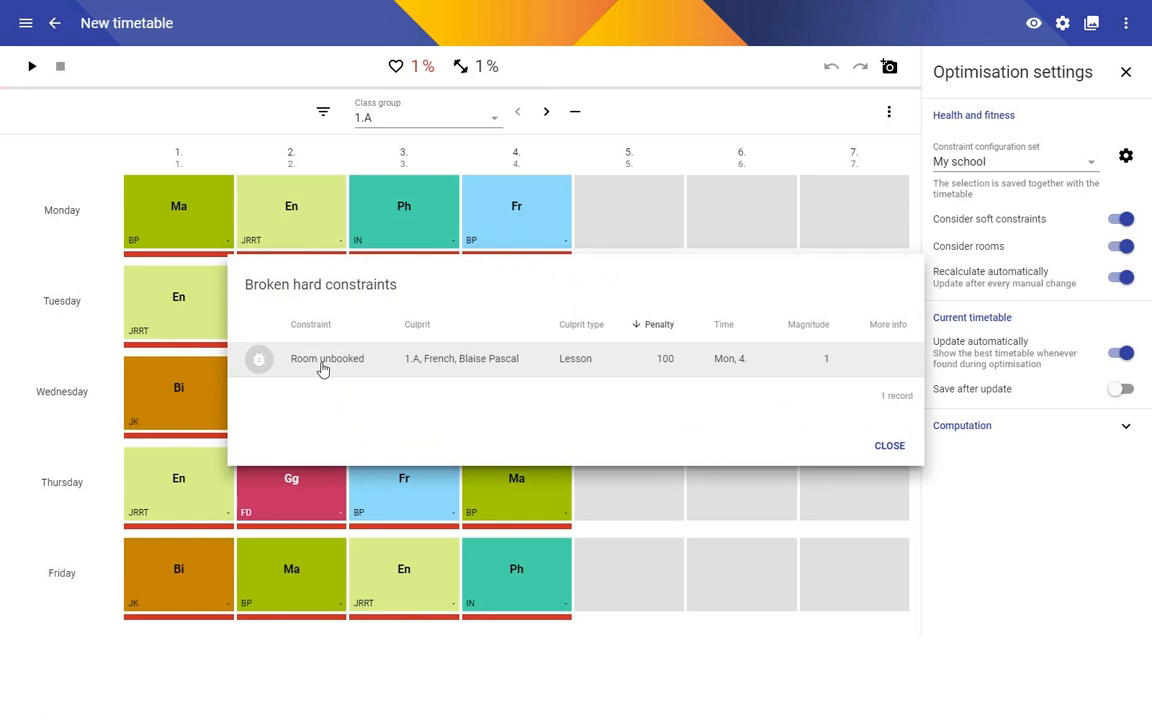
click(888, 445)
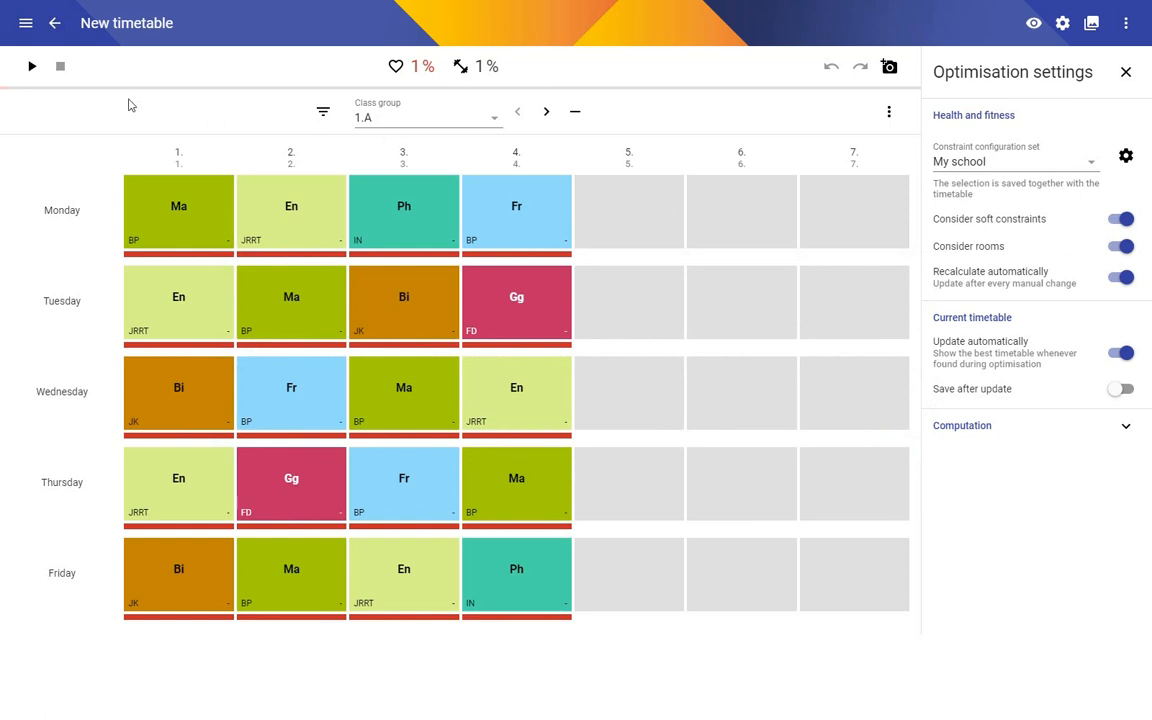
- Rerun the optimisation with rooms considered, save the timetable and close the optimisation settings
click(31, 66)
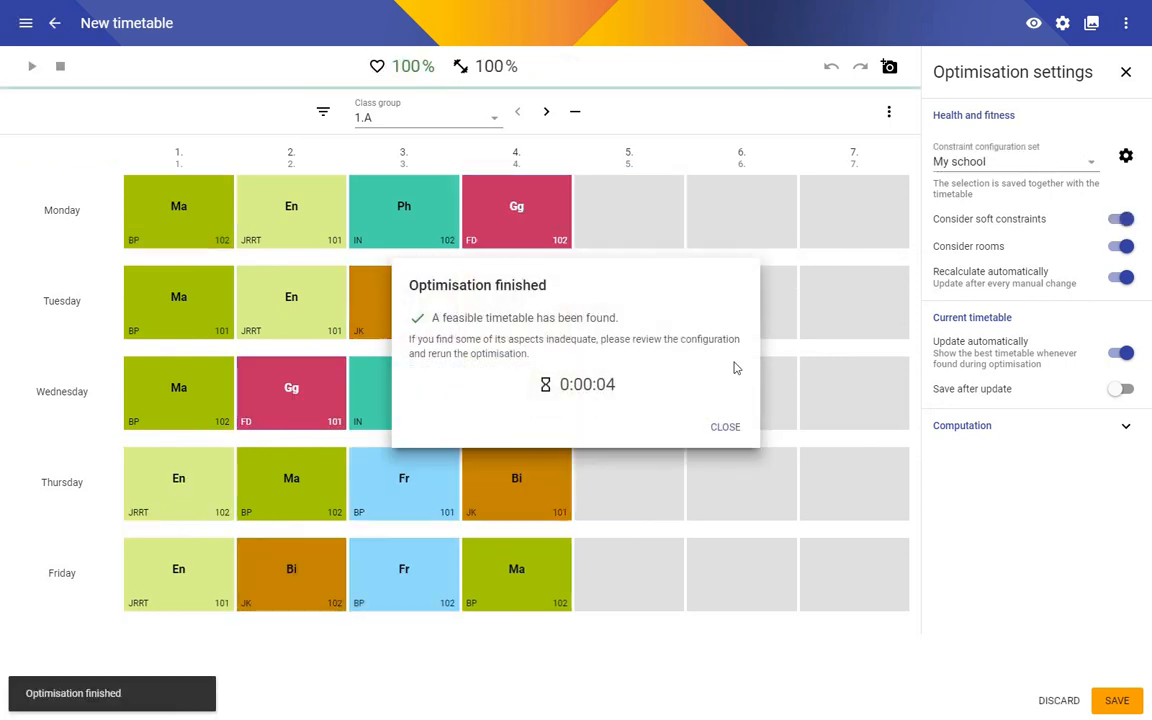
click(724, 428)
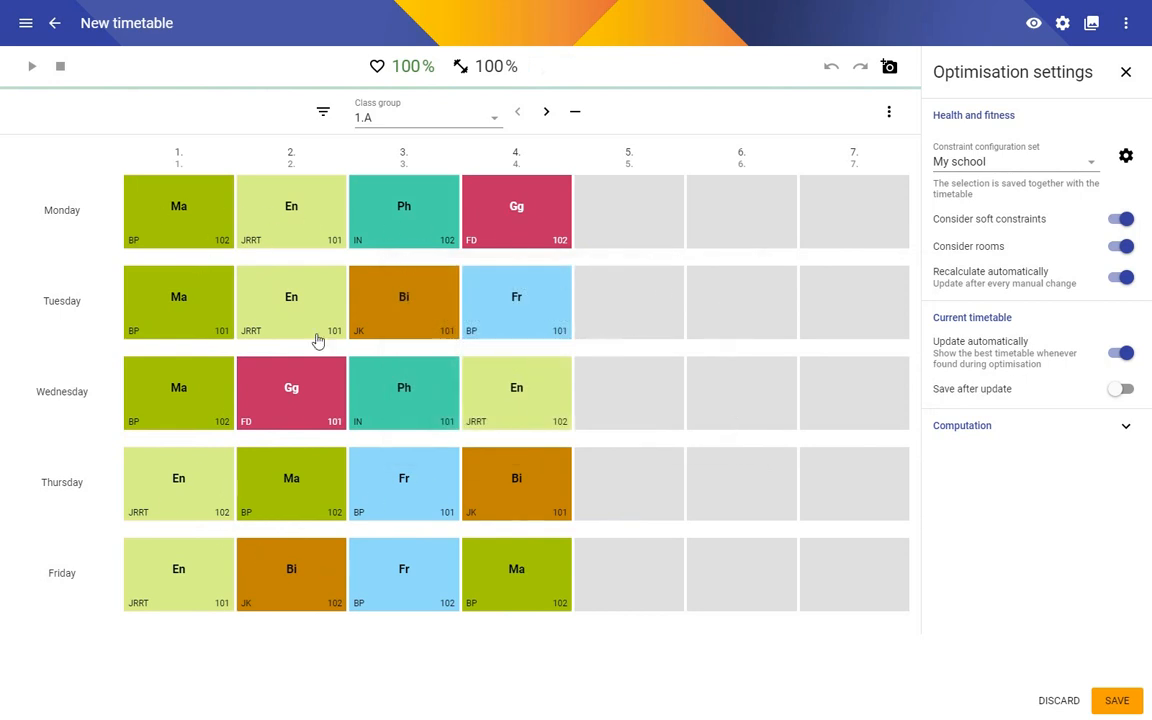
click(1128, 710)
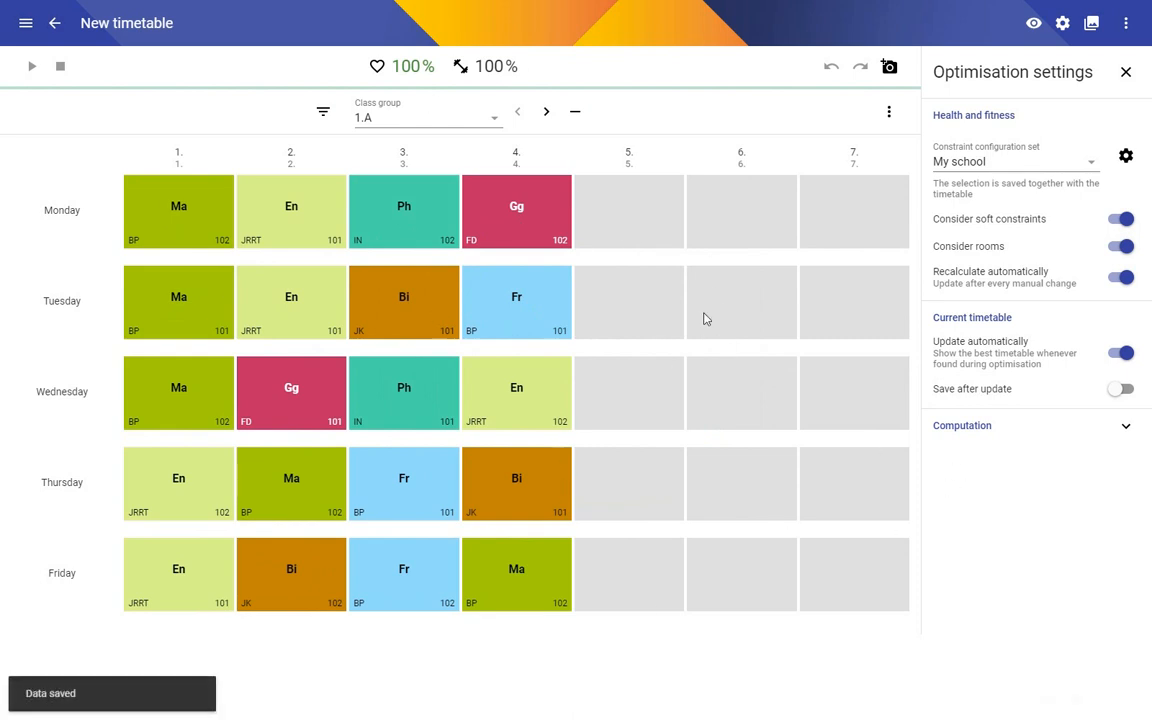
click(1125, 72)
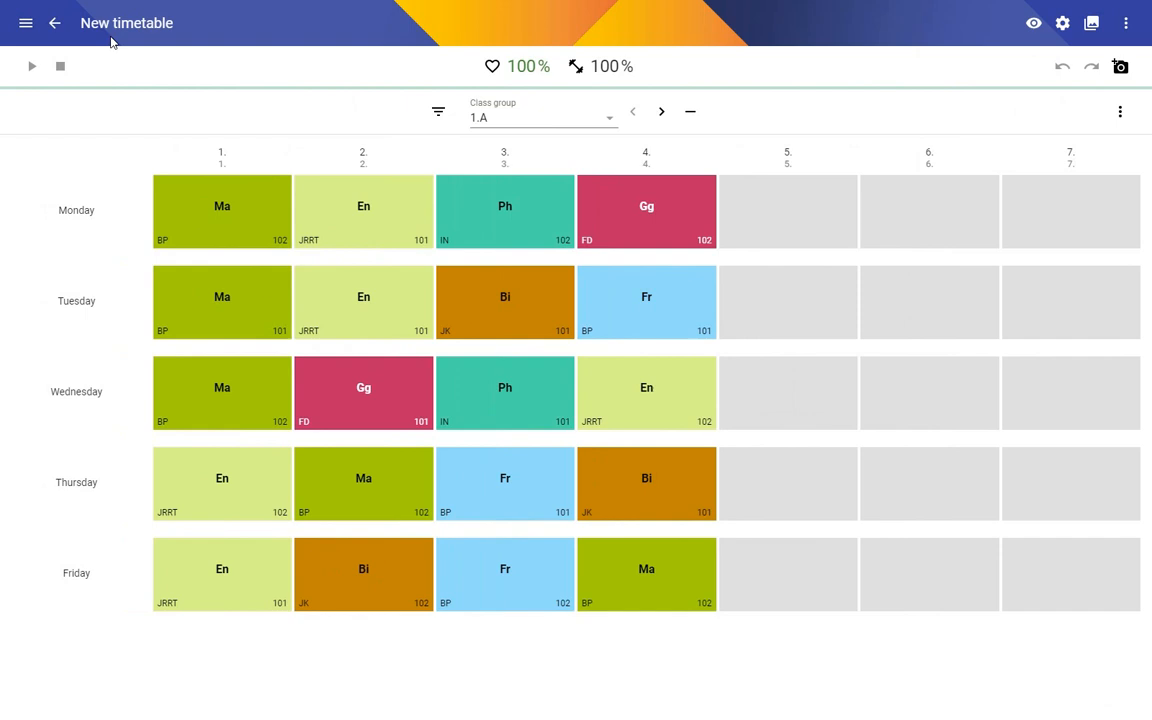
- Create a division named 1.A-Gender for class group 1.A and close the optimisation settings
click(57, 24)
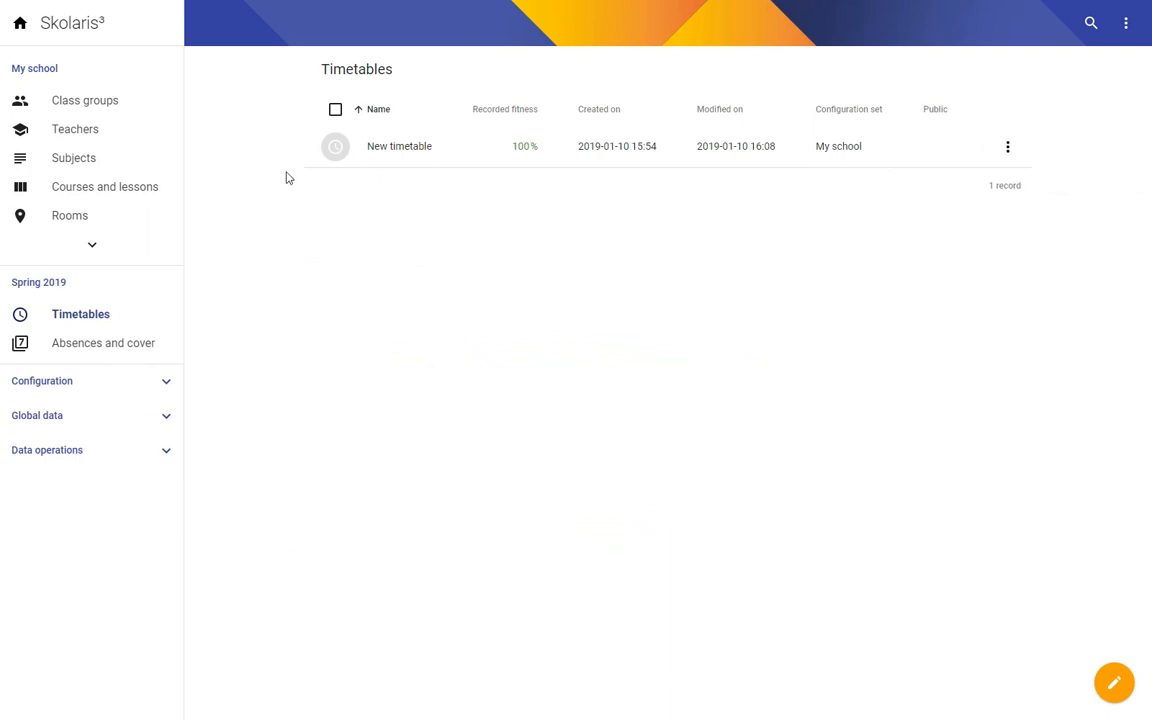
click(76, 99)
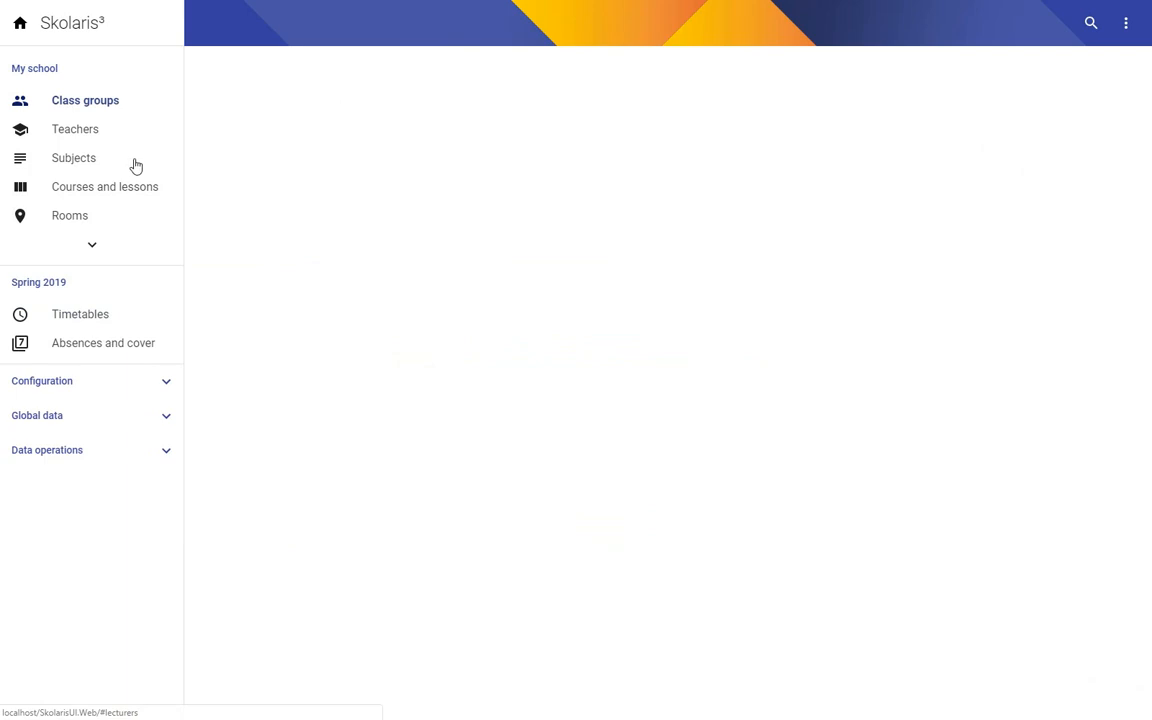
click(471, 147)
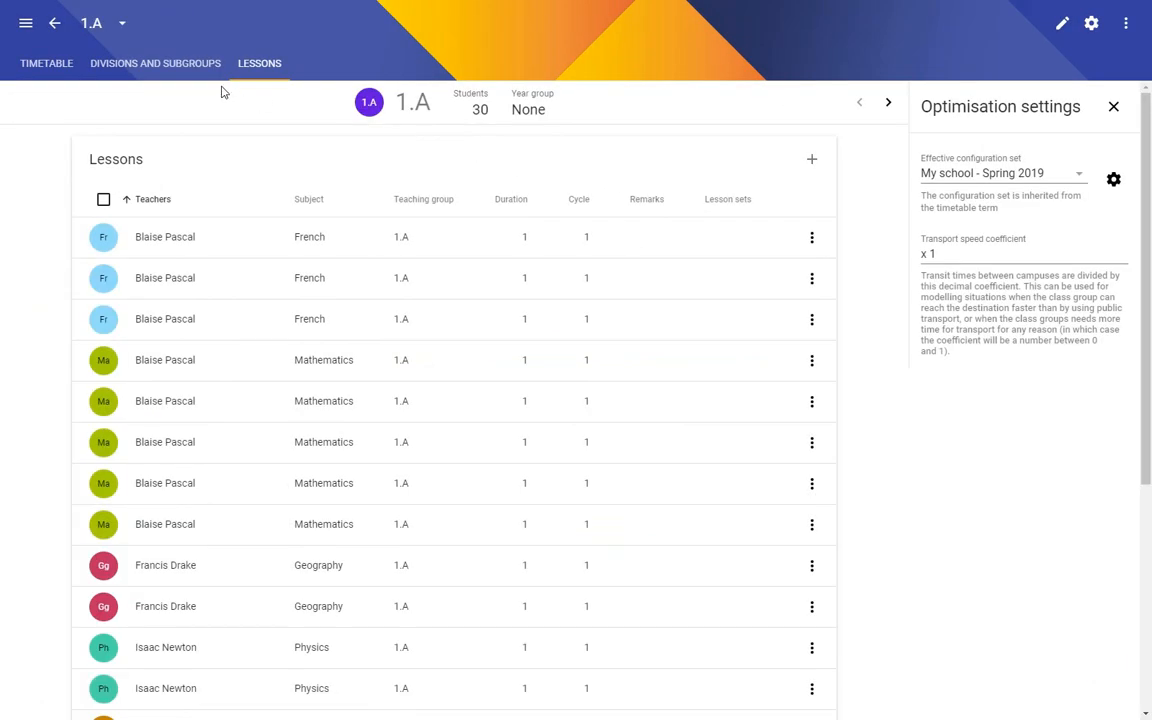
click(147, 63)
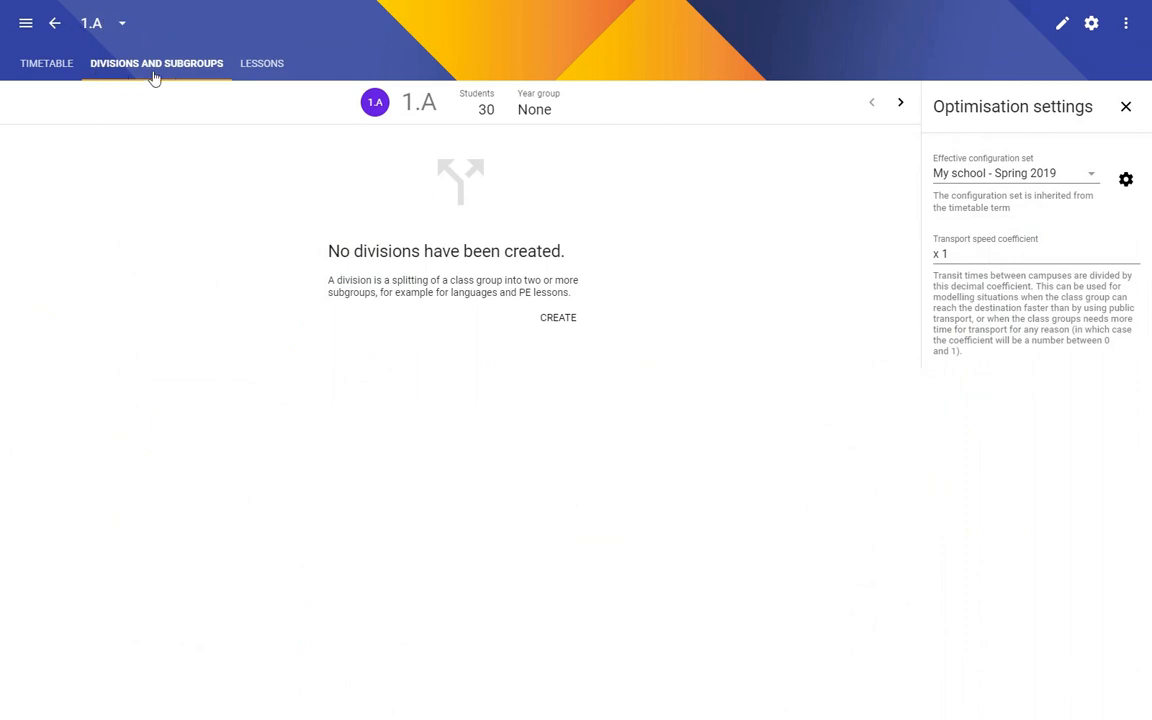
click(557, 330)
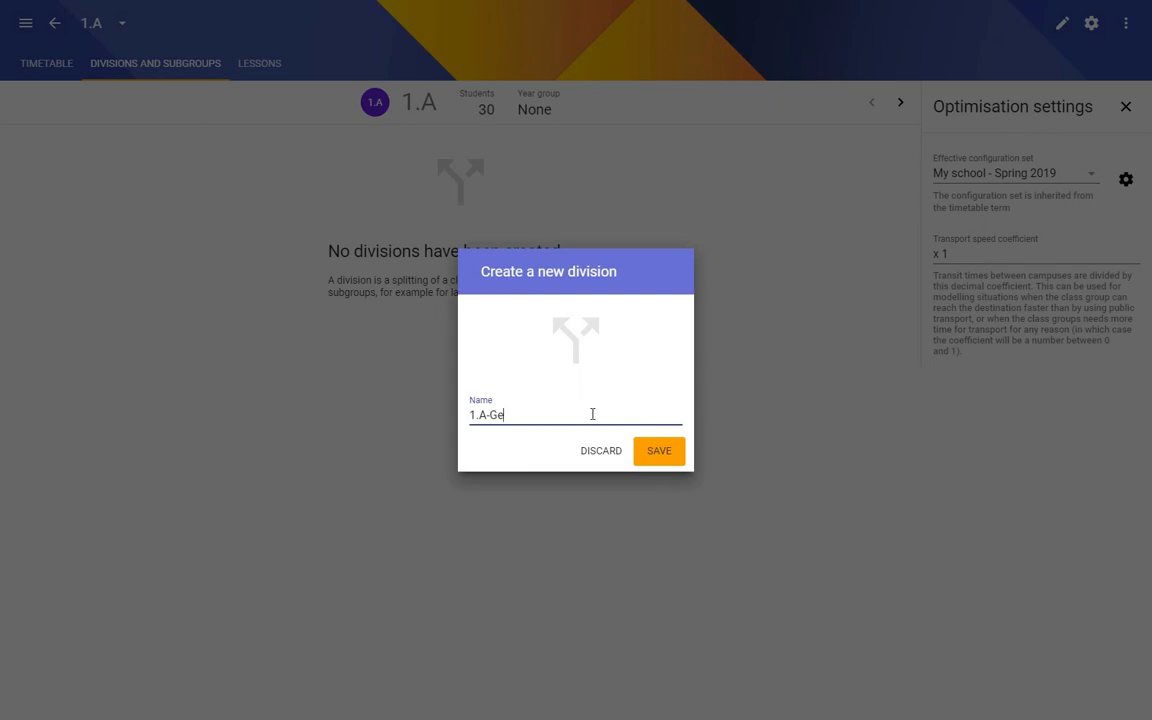
click(658, 453)
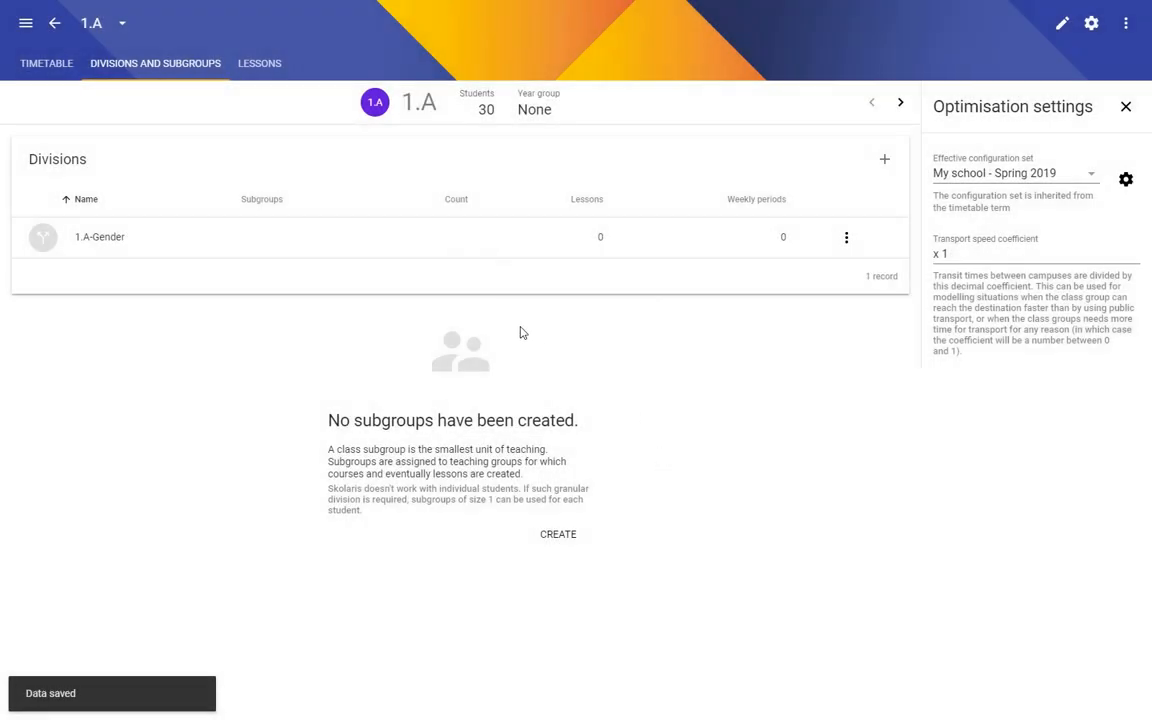
click(1127, 108)
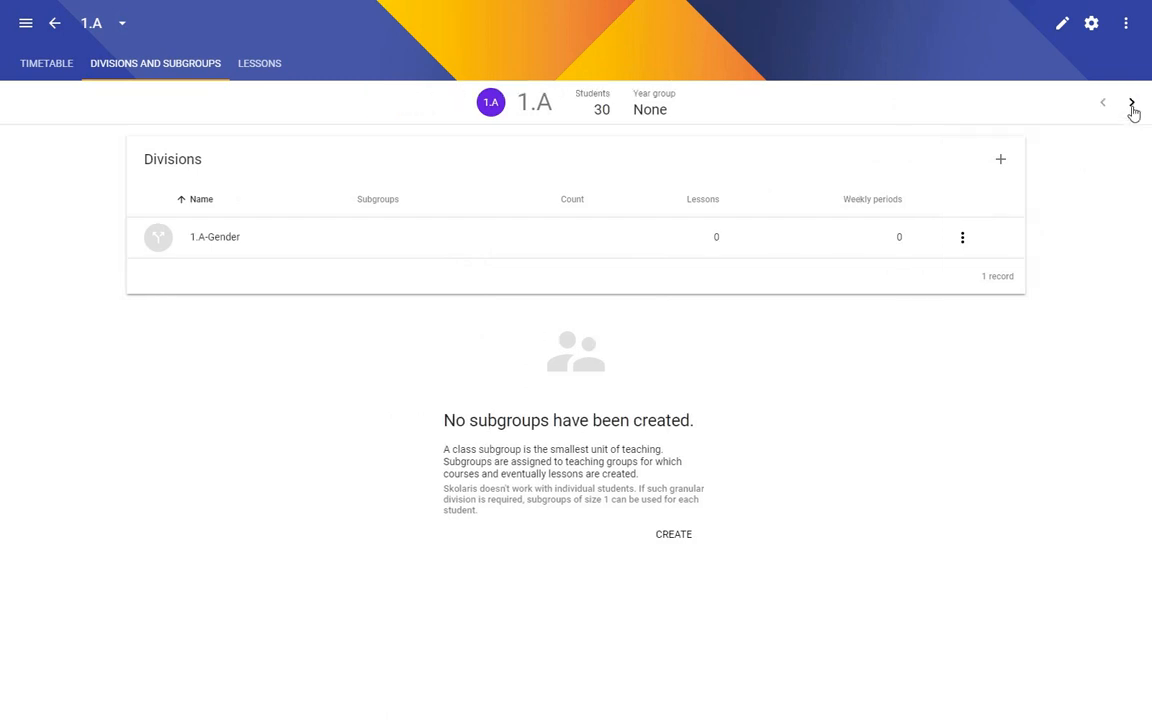
- Create the class subgroups 1.A-Boys and 1.A-Girls in the 1.A-Gender division
click(672, 535)
text(Boys)
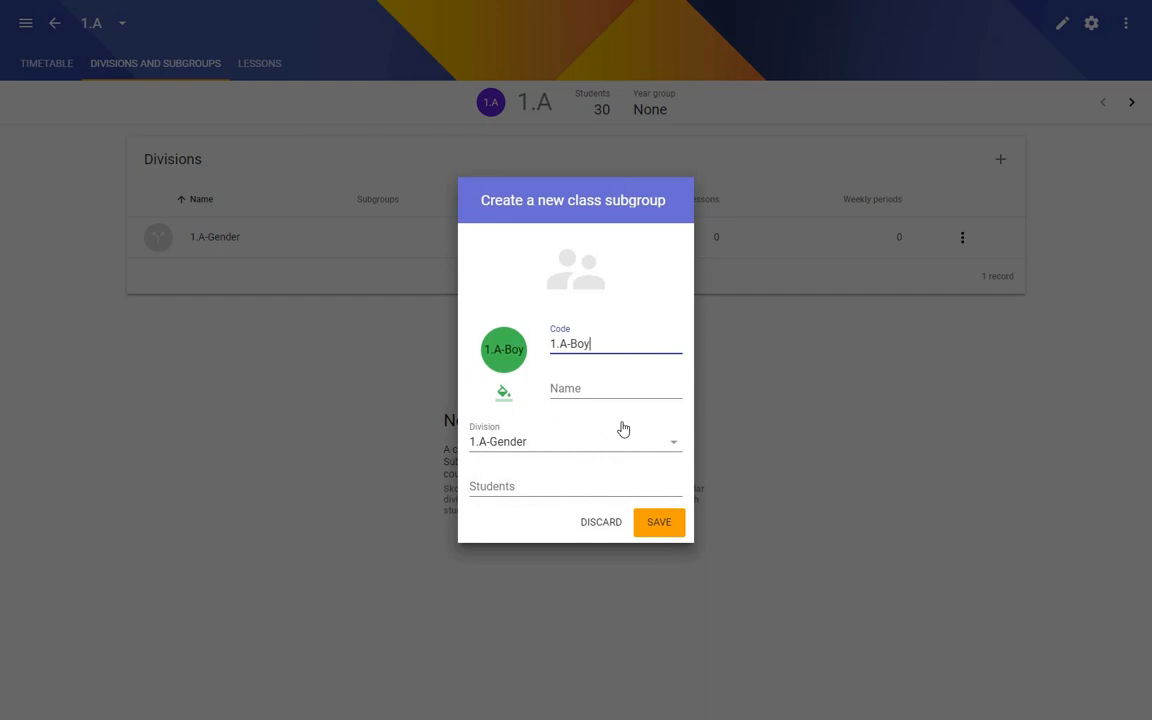
click(666, 523)
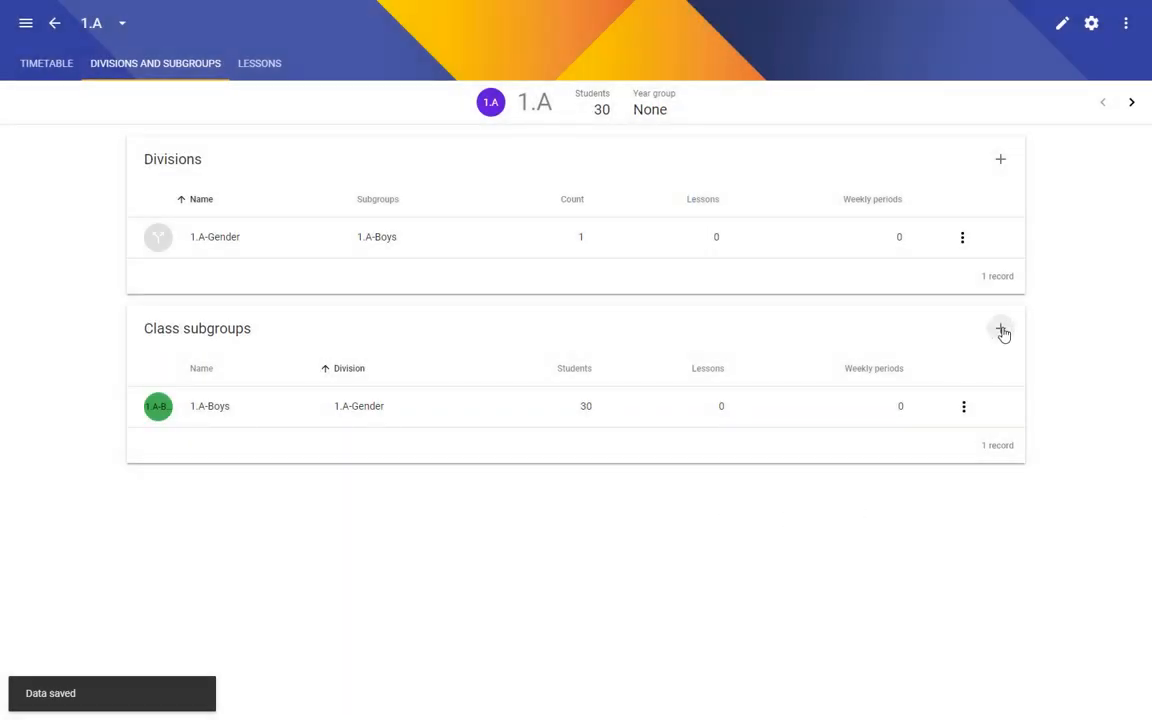
click(1000, 329)
text(Girls)
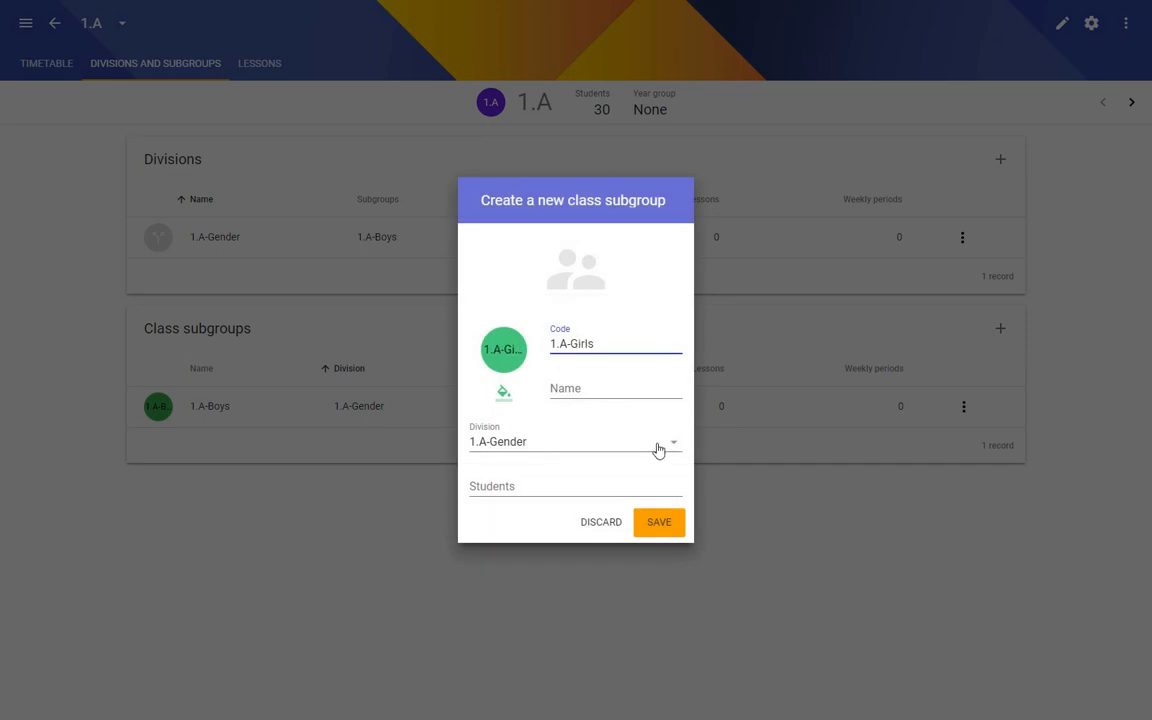
click(658, 524)
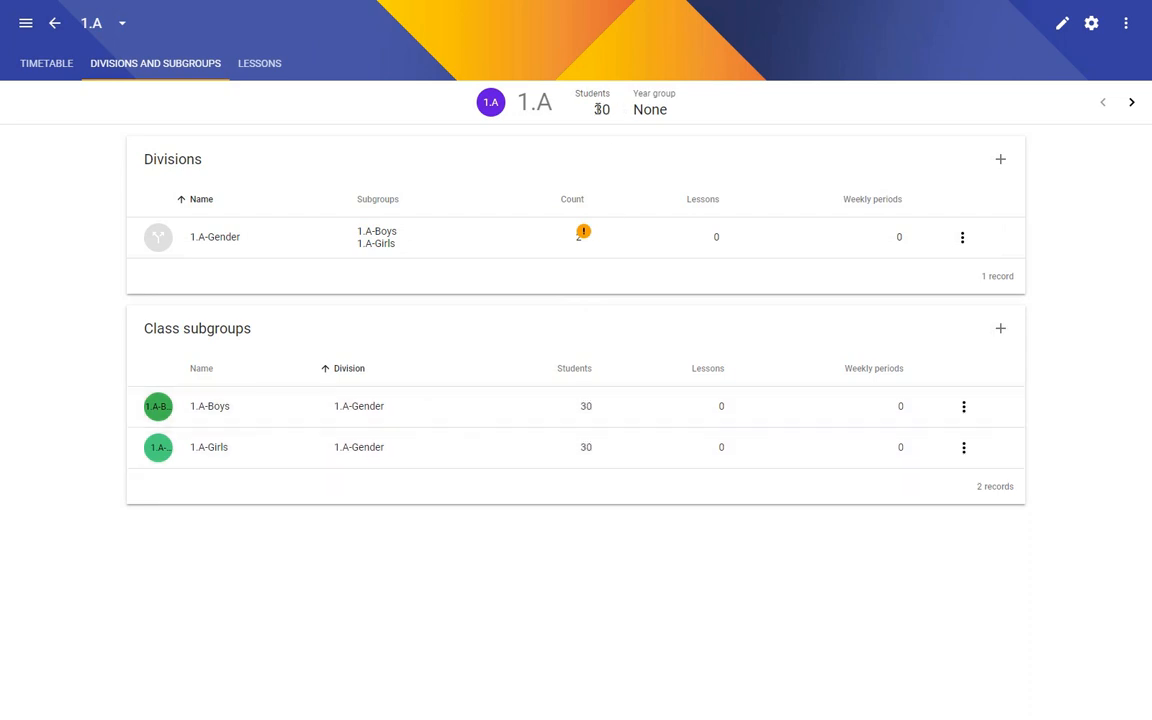
- Set the number of students in subgroup 1.A-Boys to 15
click(205, 406)
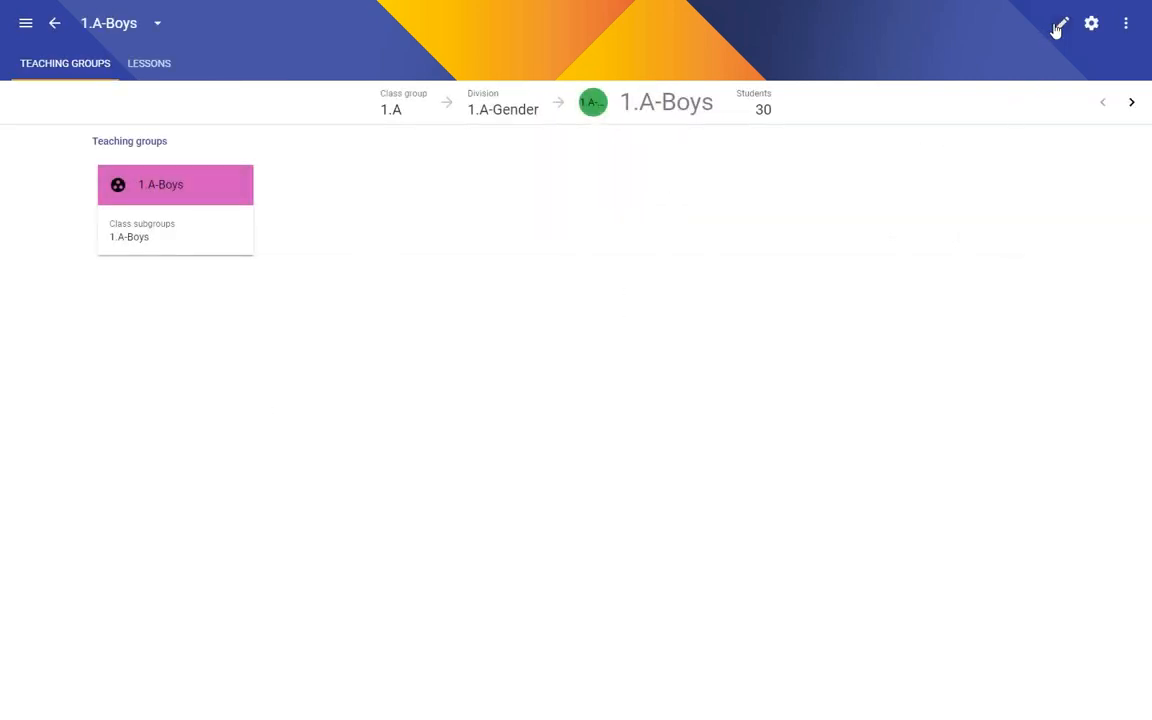
click(1058, 26)
click(965, 342)
text(15)
key(Return)
- Set the number of students in subgroup 1.A-Girls to 15 and return to class group 1.A's divisions
click(900, 102)
click(982, 344)
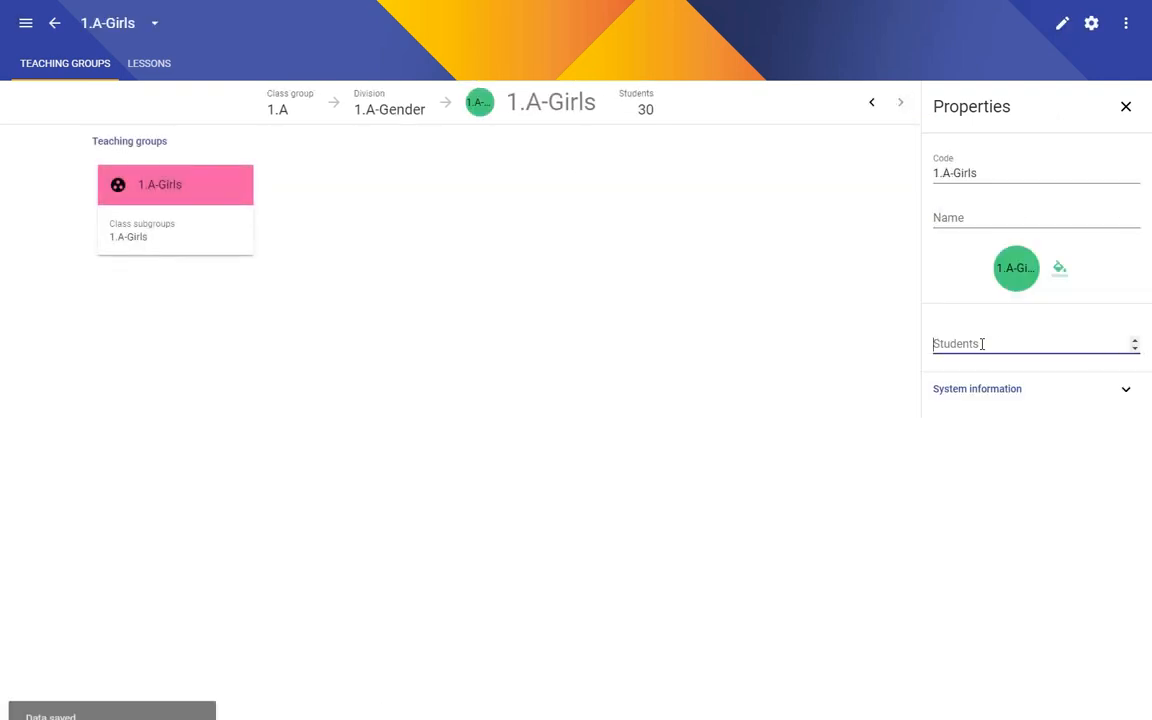
text(15)
key(Return)
click(54, 23)
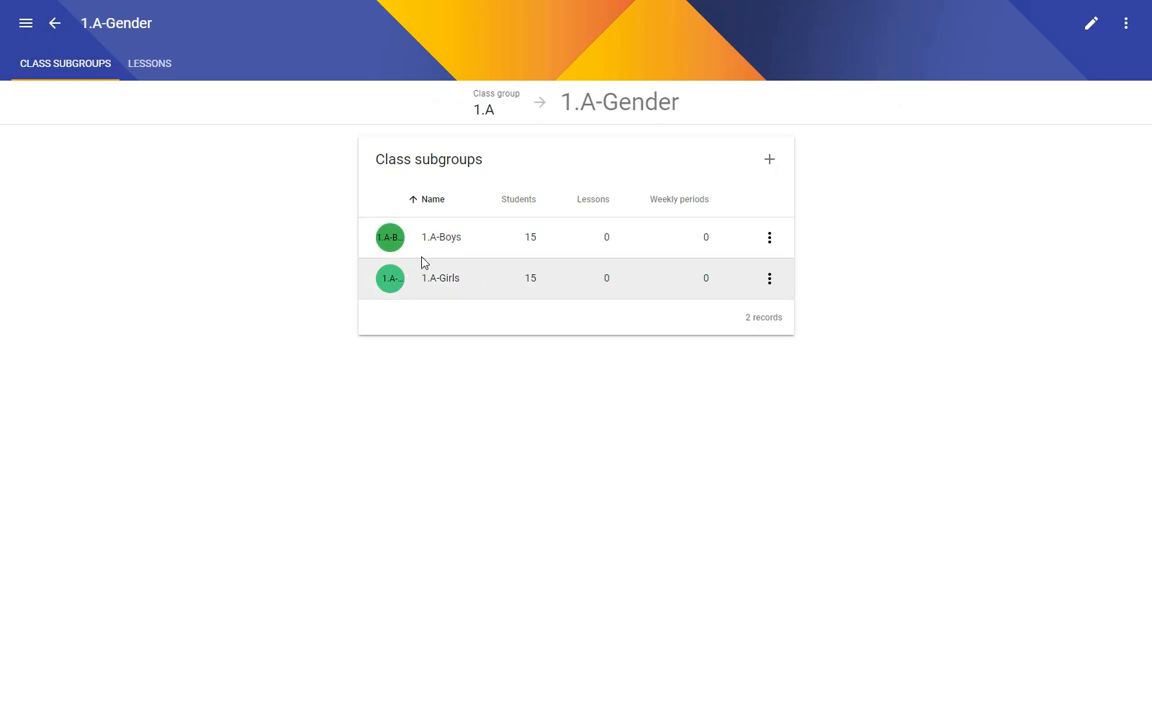
click(51, 33)
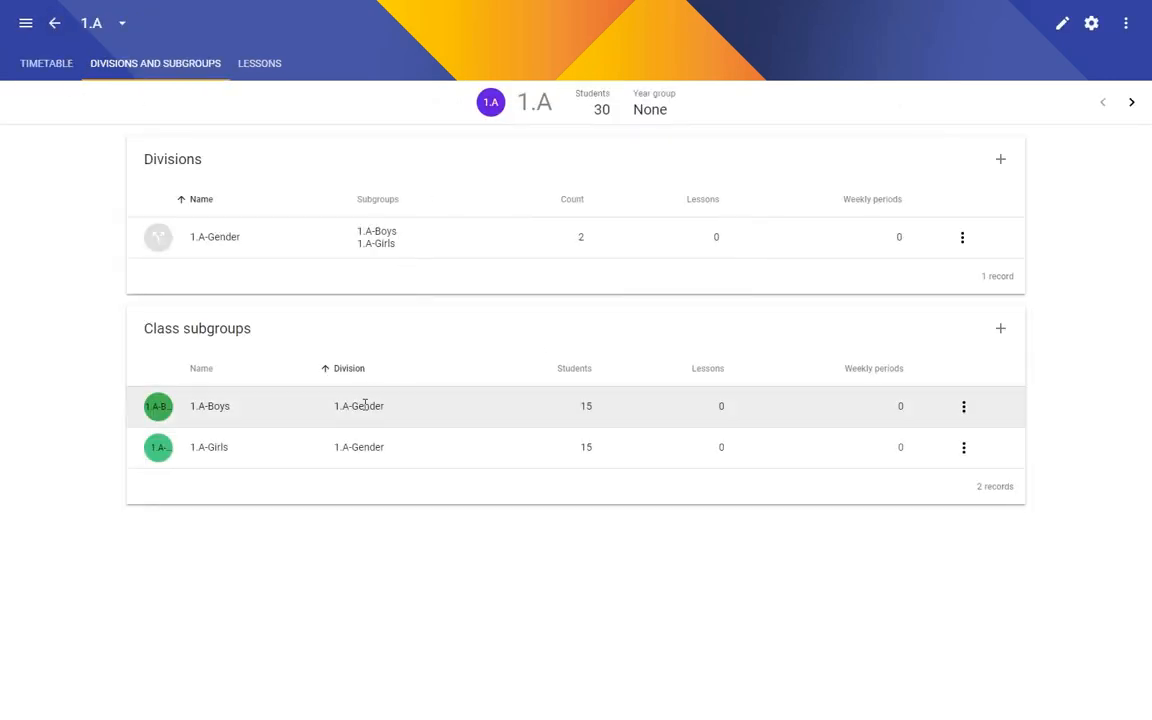
- Switch to class group 1.B and create a division named 1.B-Gender
click(119, 33)
click(123, 60)
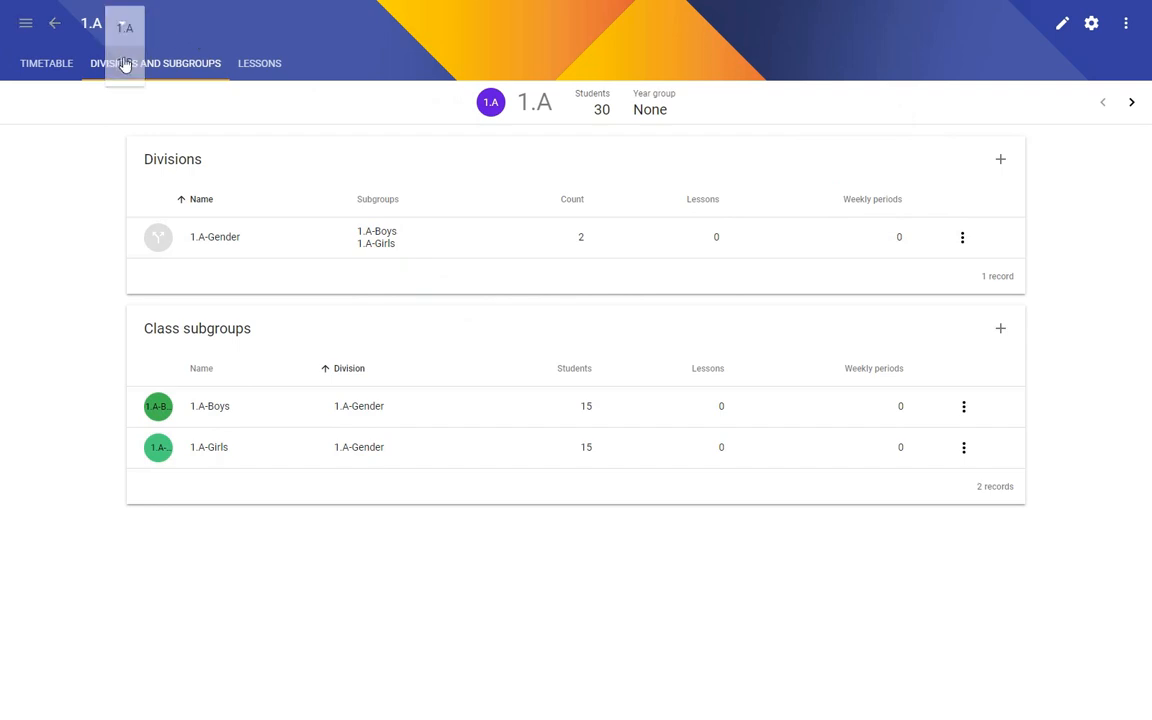
click(662, 318)
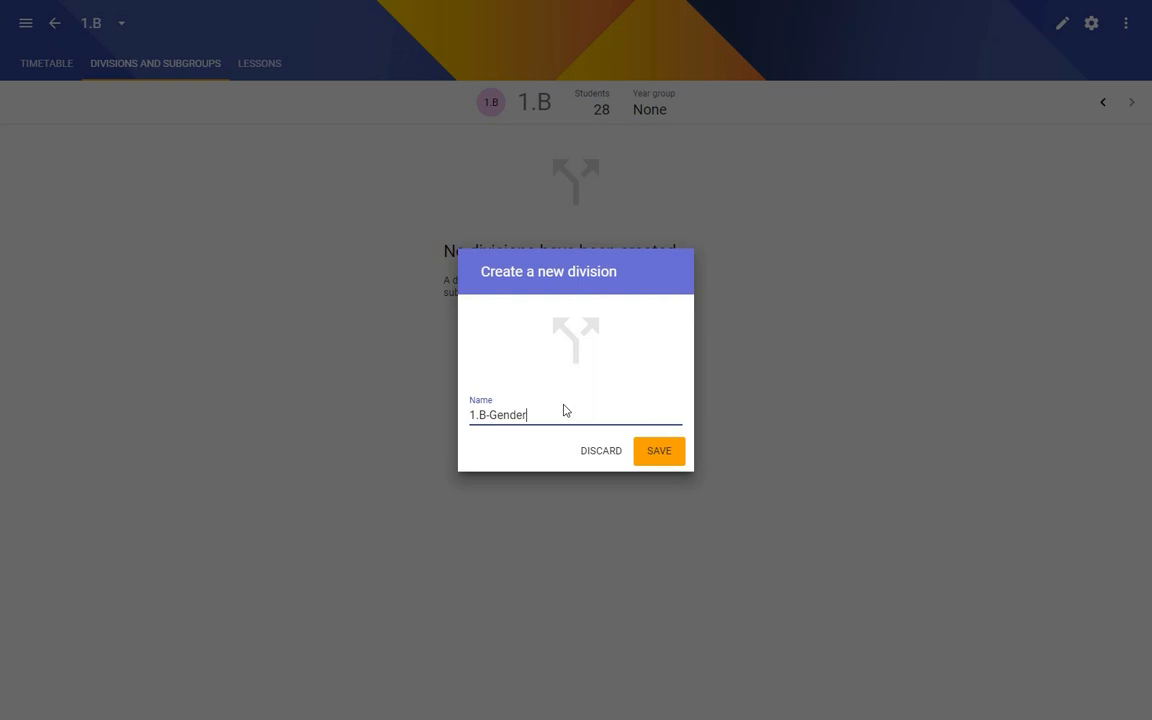
click(661, 452)
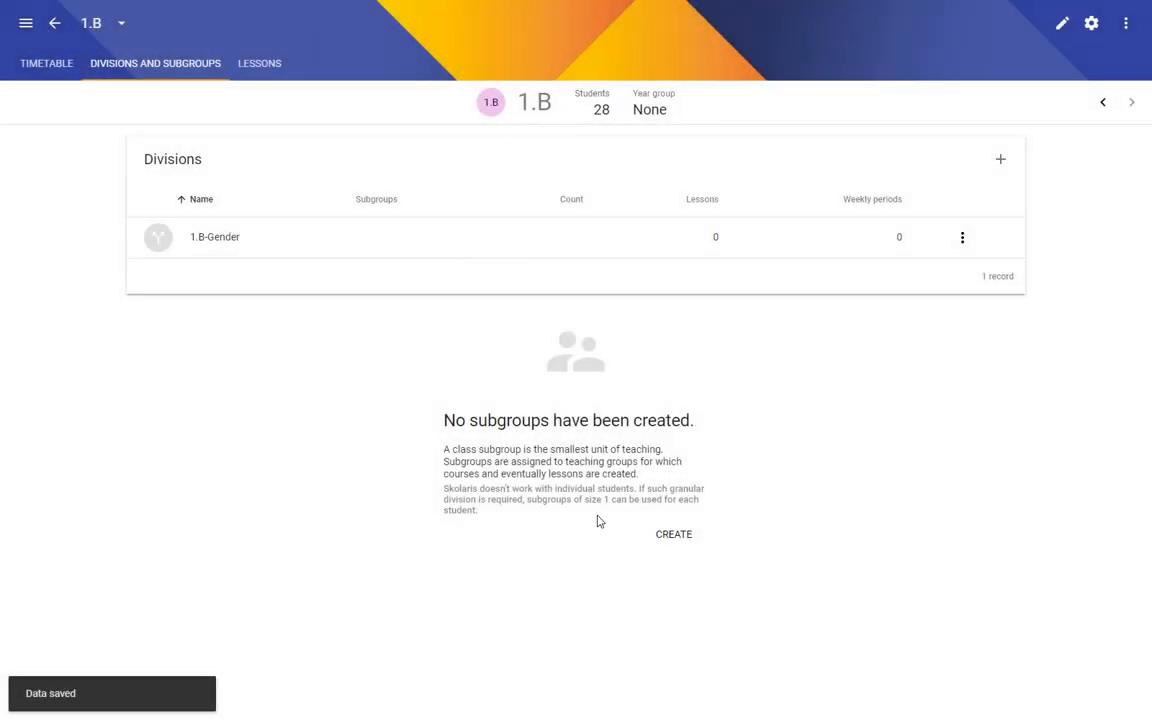
- Create the class subgroups 1.B-Boys and 1.B-Girls in the 1.B-Gender division, giving 1.B-Girls 14 students
click(668, 533)
text(Boys)
click(656, 522)
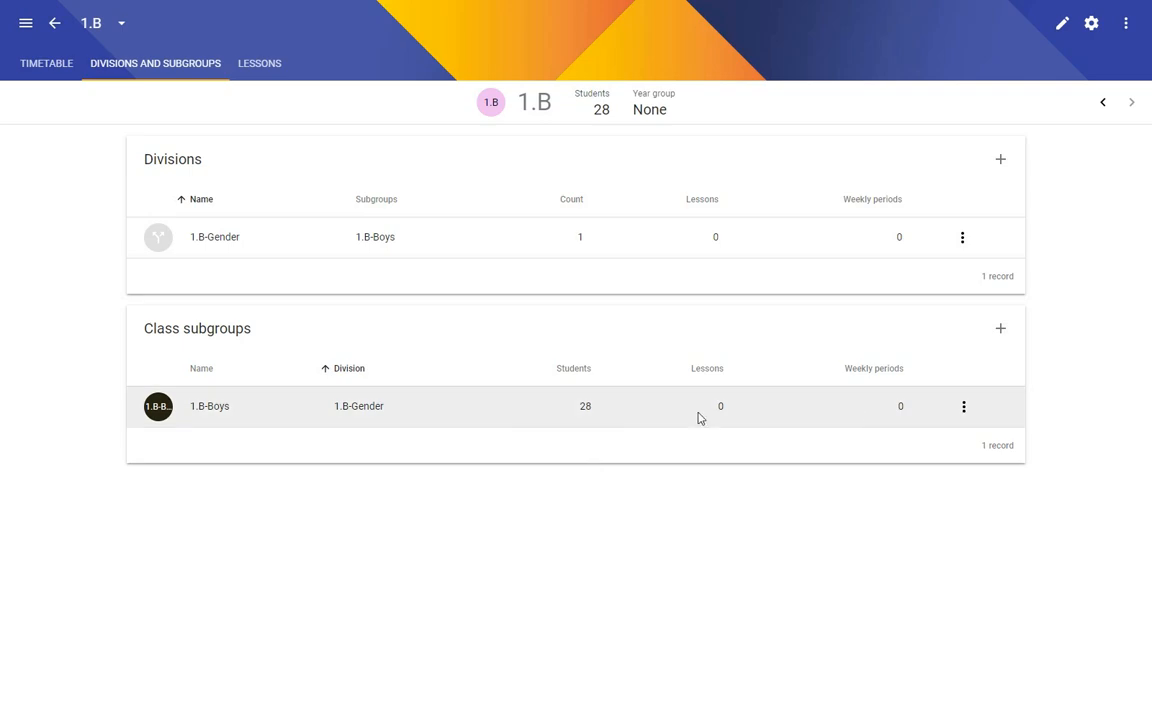
click(1000, 328)
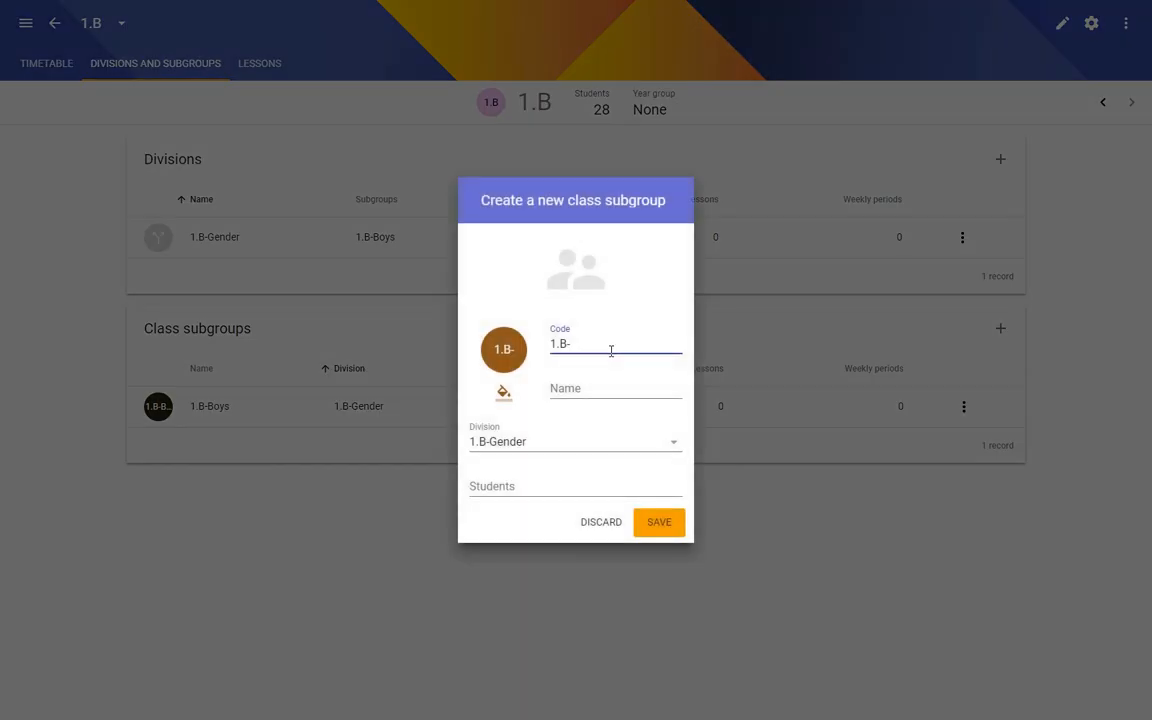
text(Girlks)
click(526, 485)
text(14)
click(657, 529)
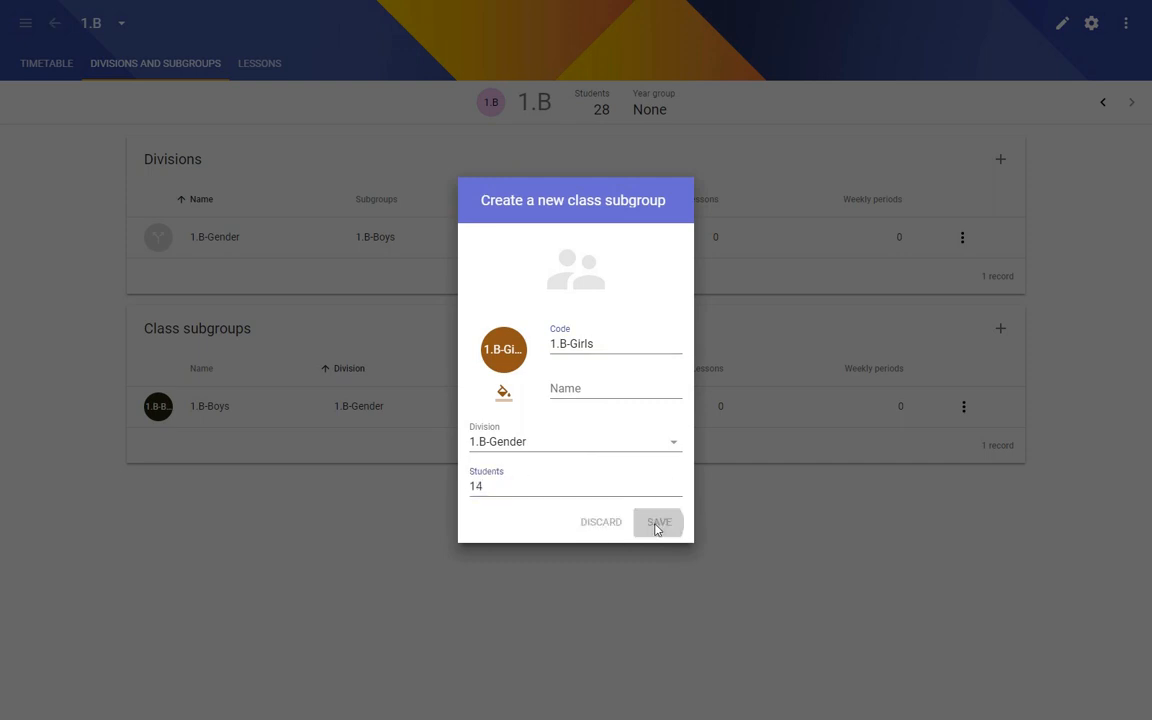
- Set the number of students in subgroup 1.B-Boys to 14 and return to the class groups list
click(204, 406)
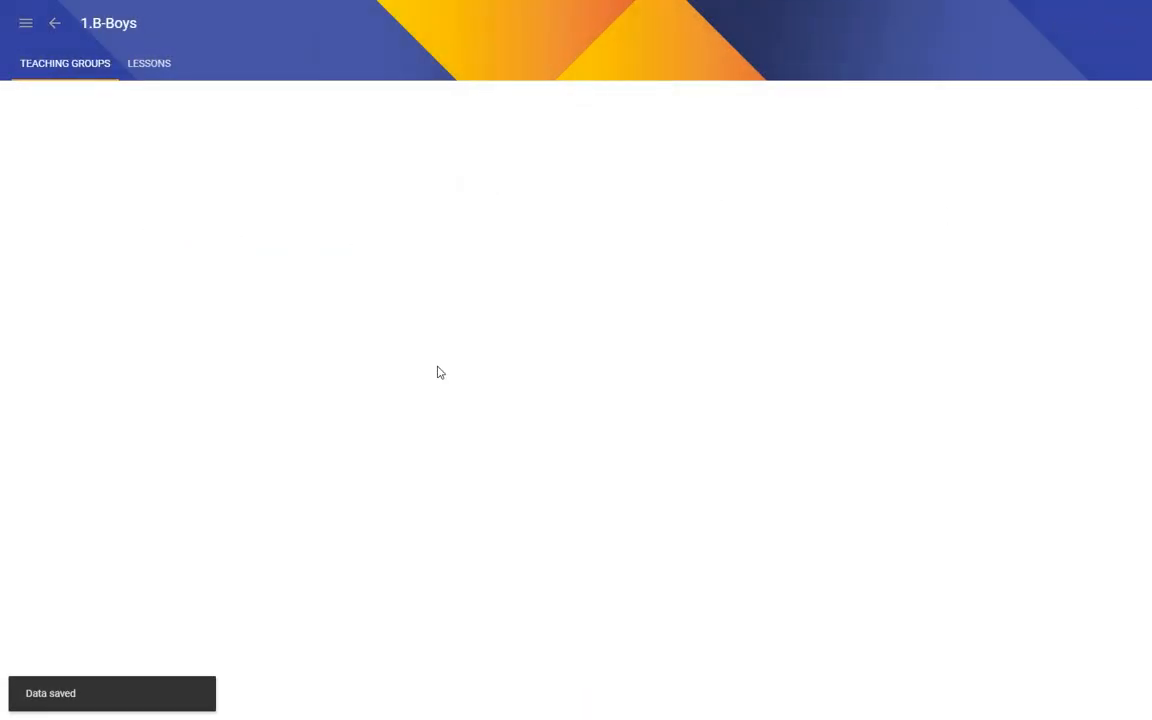
click(967, 345)
text(14)
key(Return)
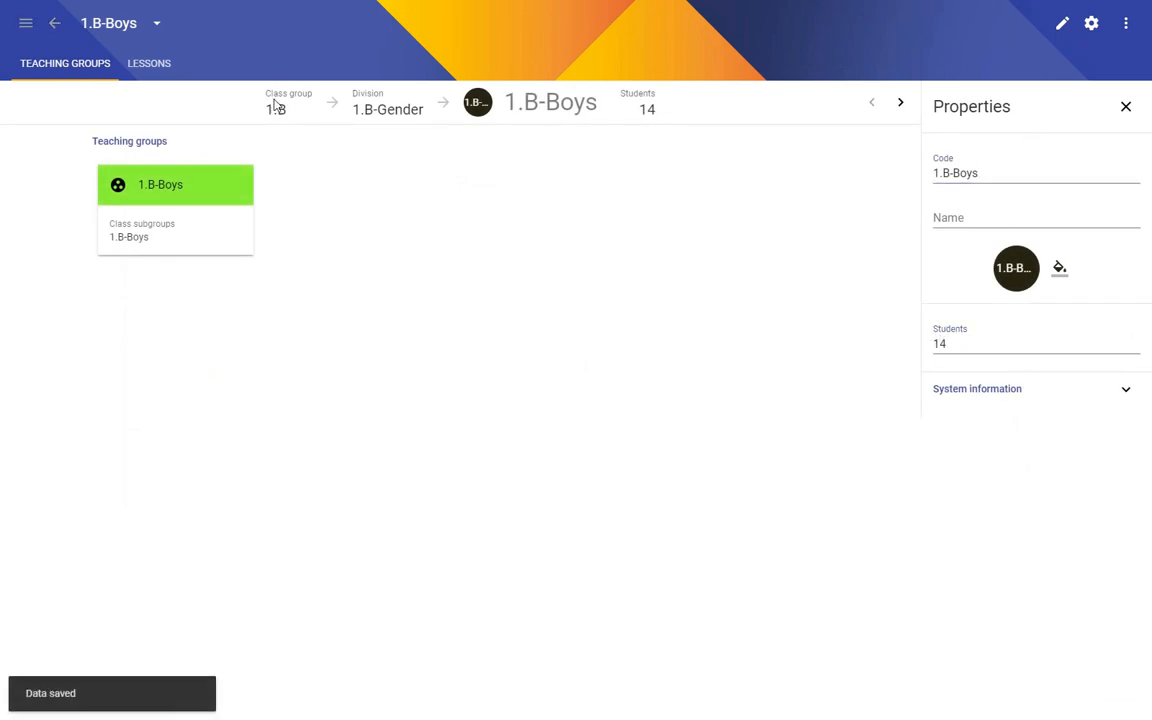
click(276, 106)
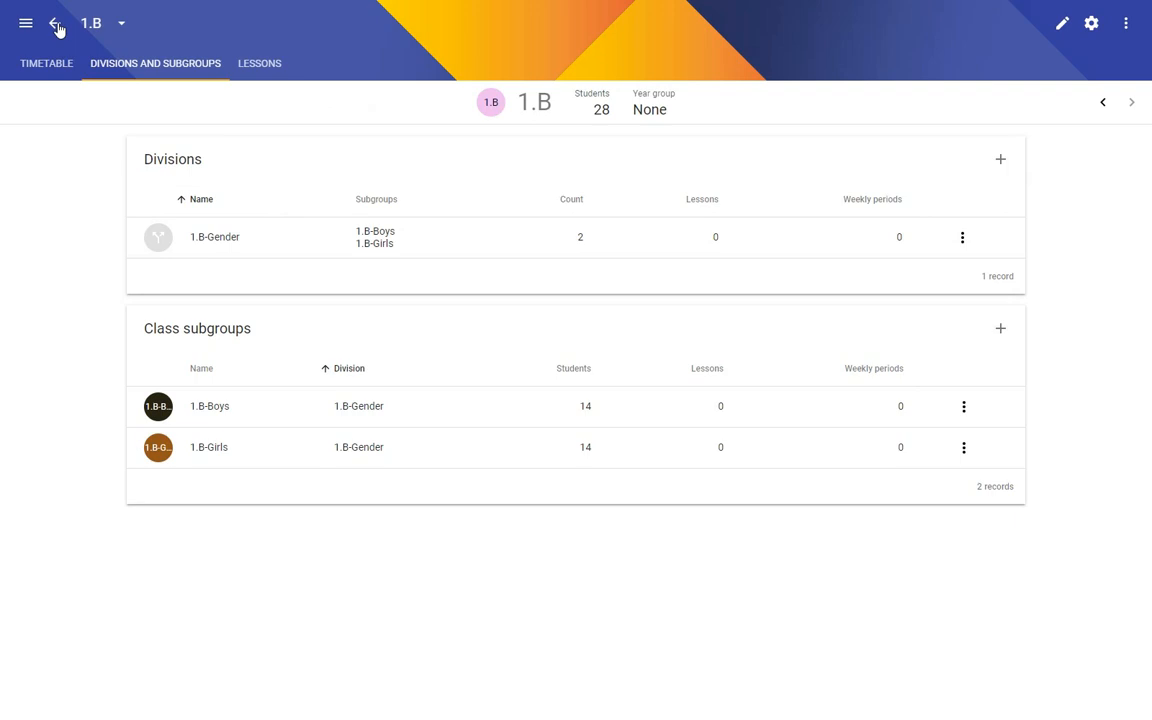
click(57, 27)
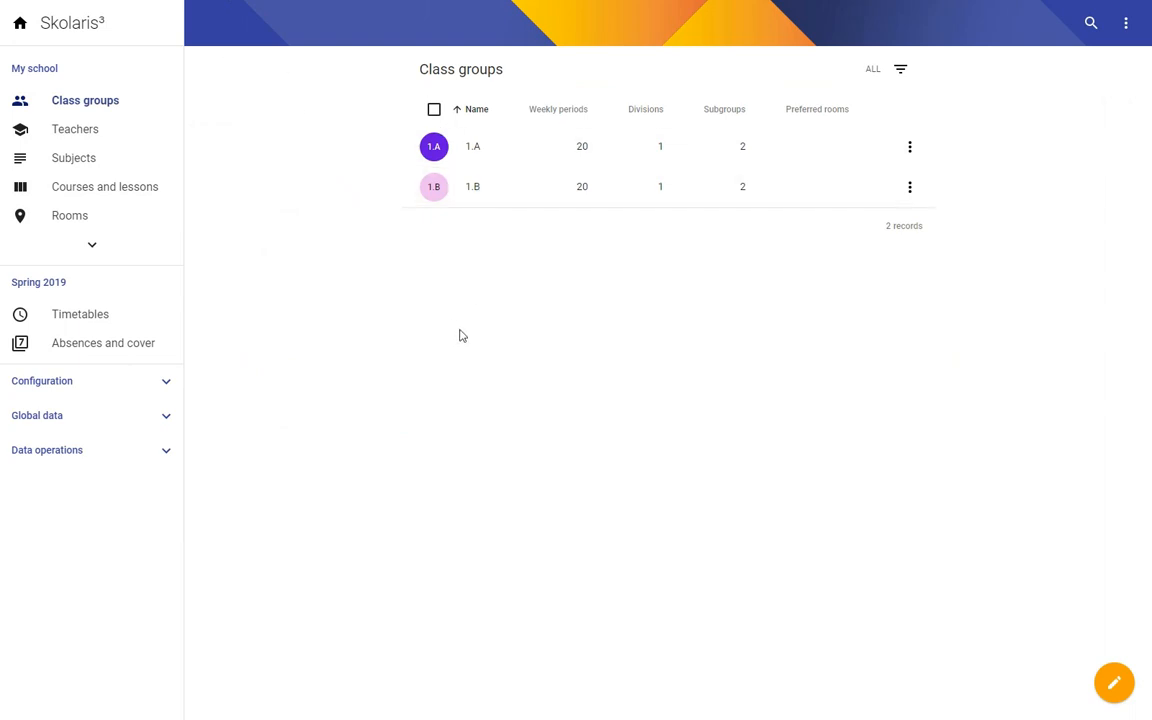
- Create a new teaching group with the code 1-Boys
click(93, 248)
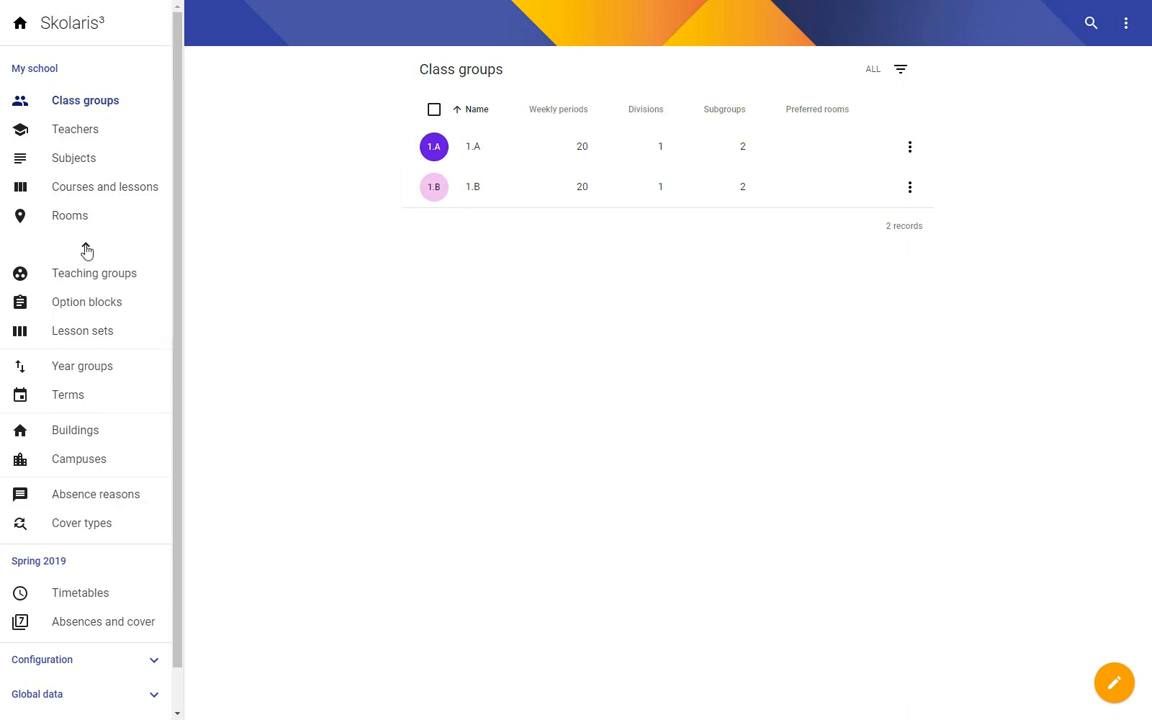
click(70, 278)
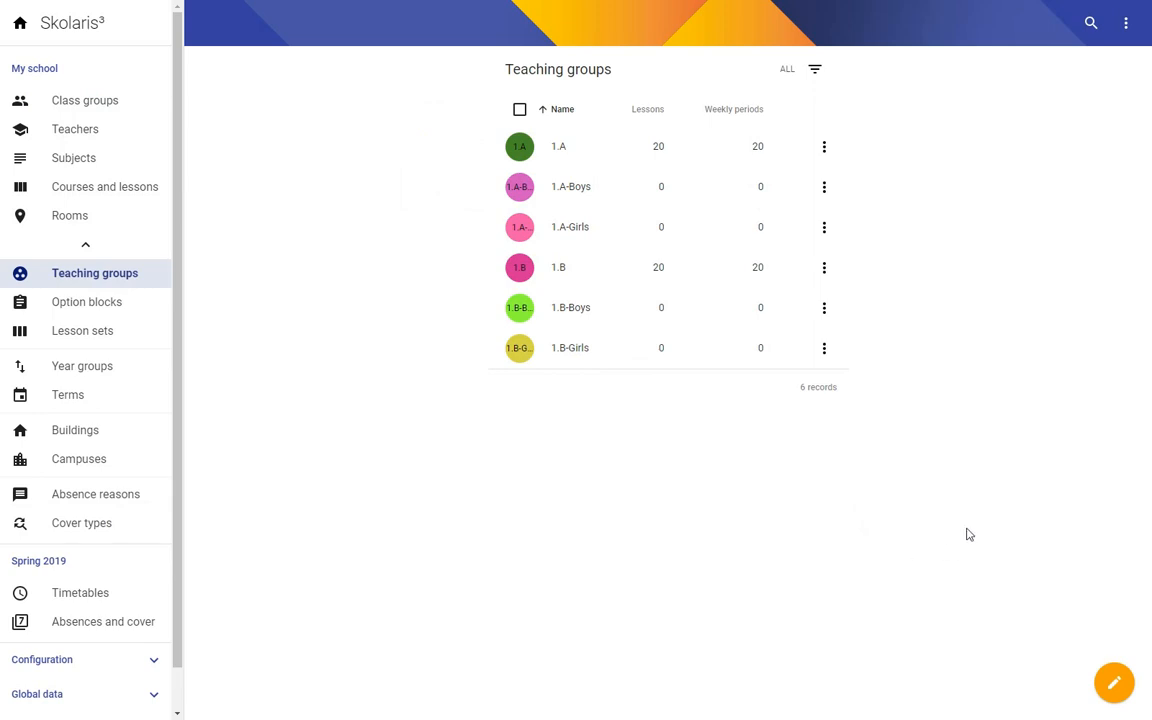
click(1114, 683)
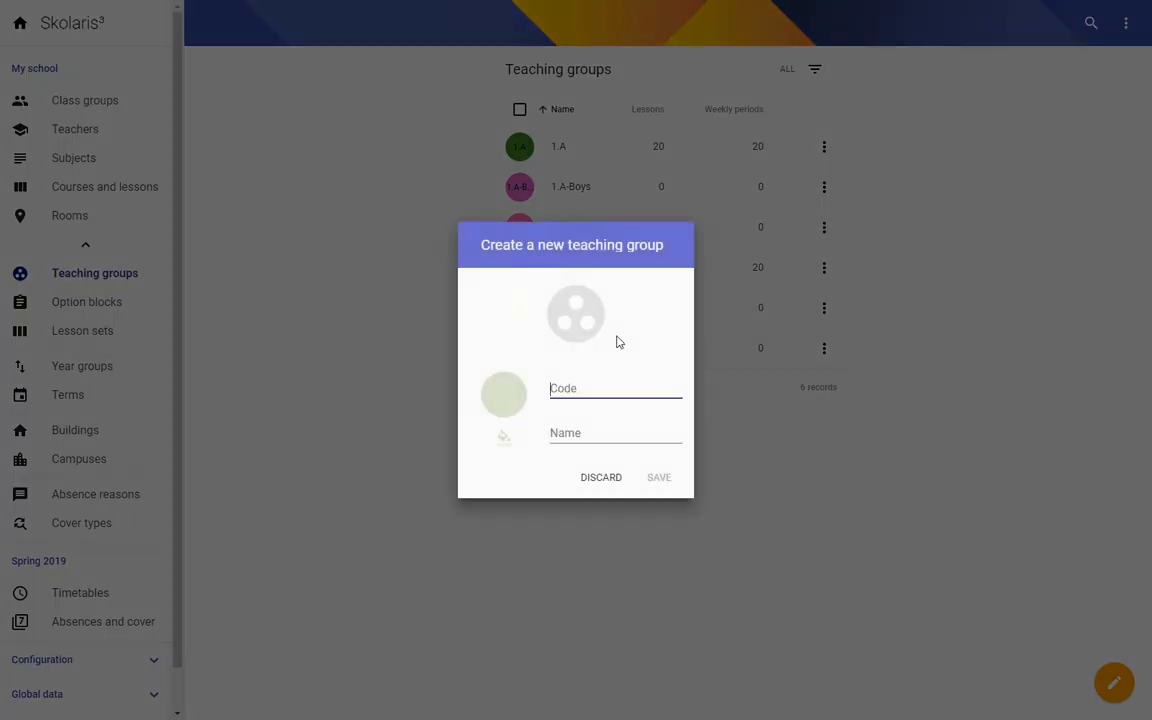
text(1)
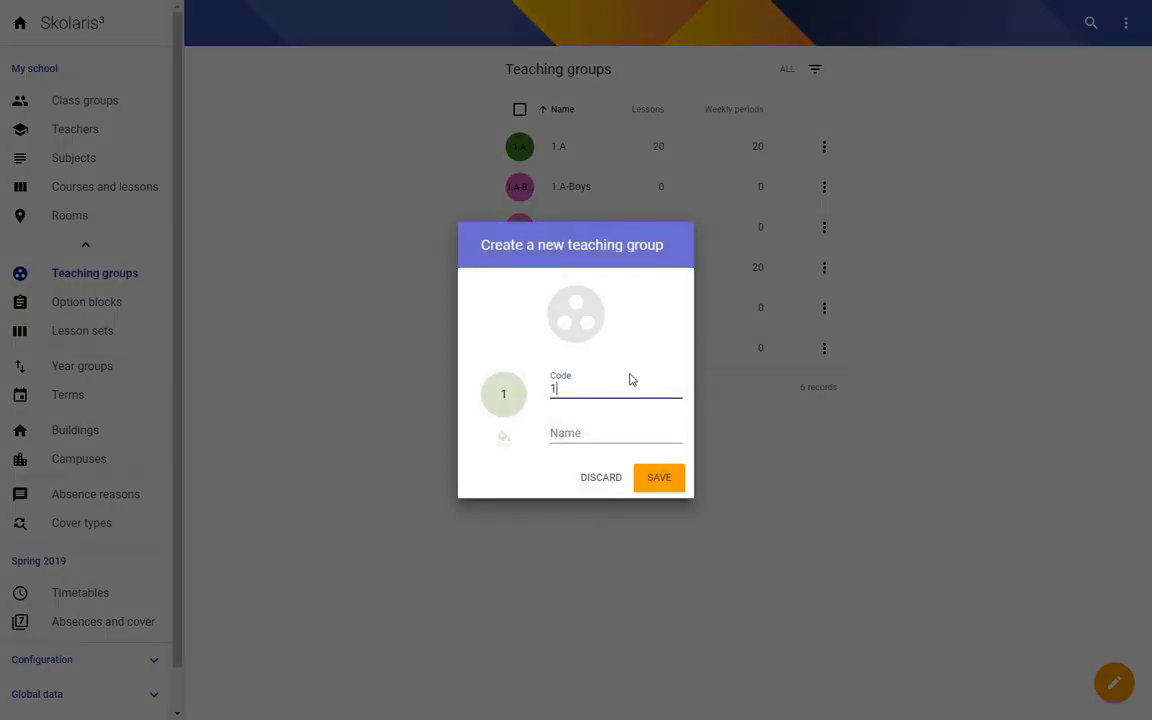
text(-Boys)
click(664, 478)
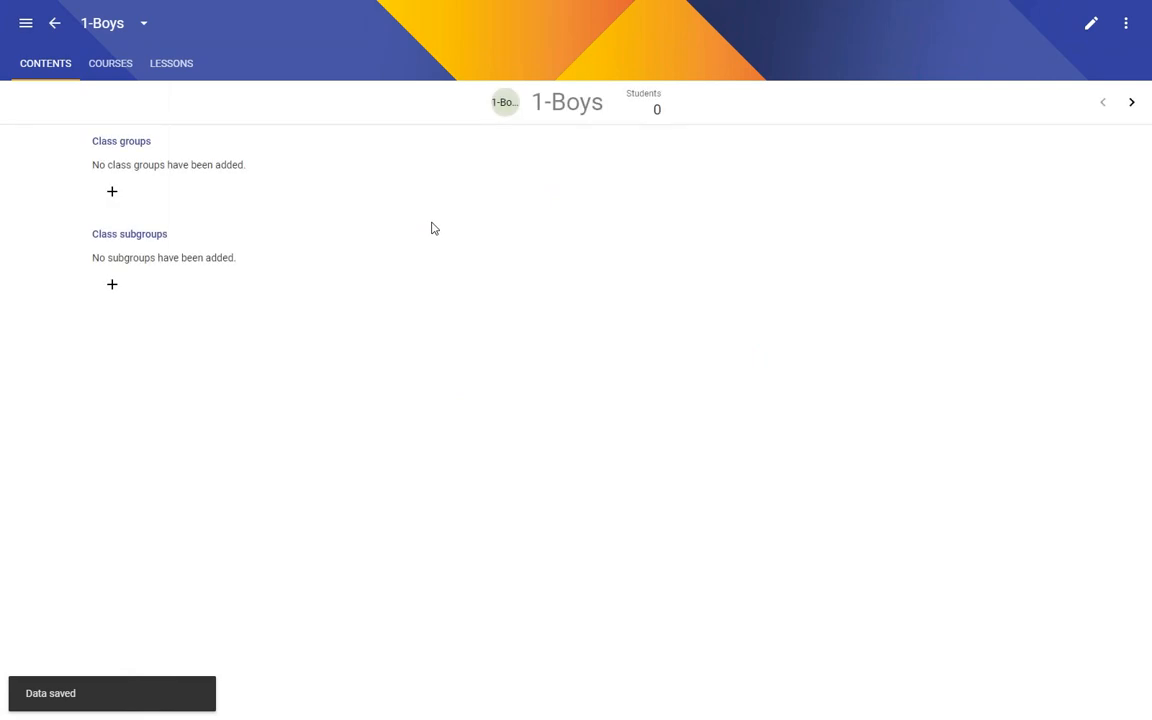
- Add the subgroups 1.A-Boys and 1.B-Boys to the 1-Boys teaching group and save it
click(112, 286)
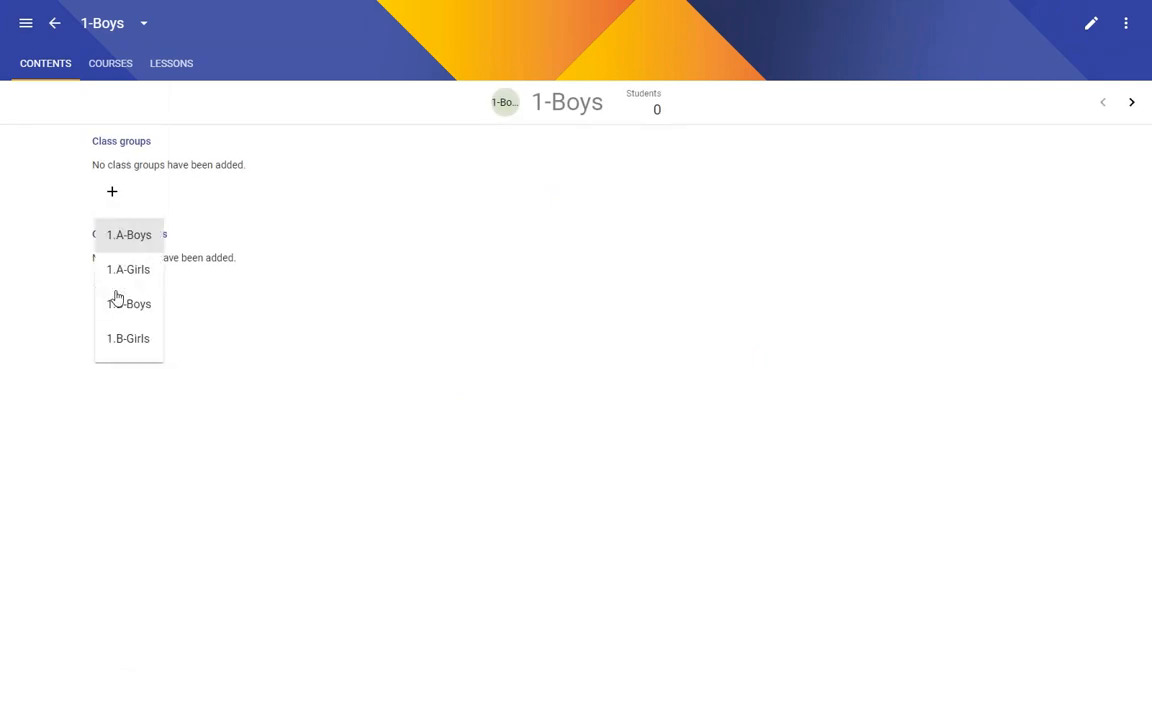
click(124, 240)
click(279, 274)
click(290, 284)
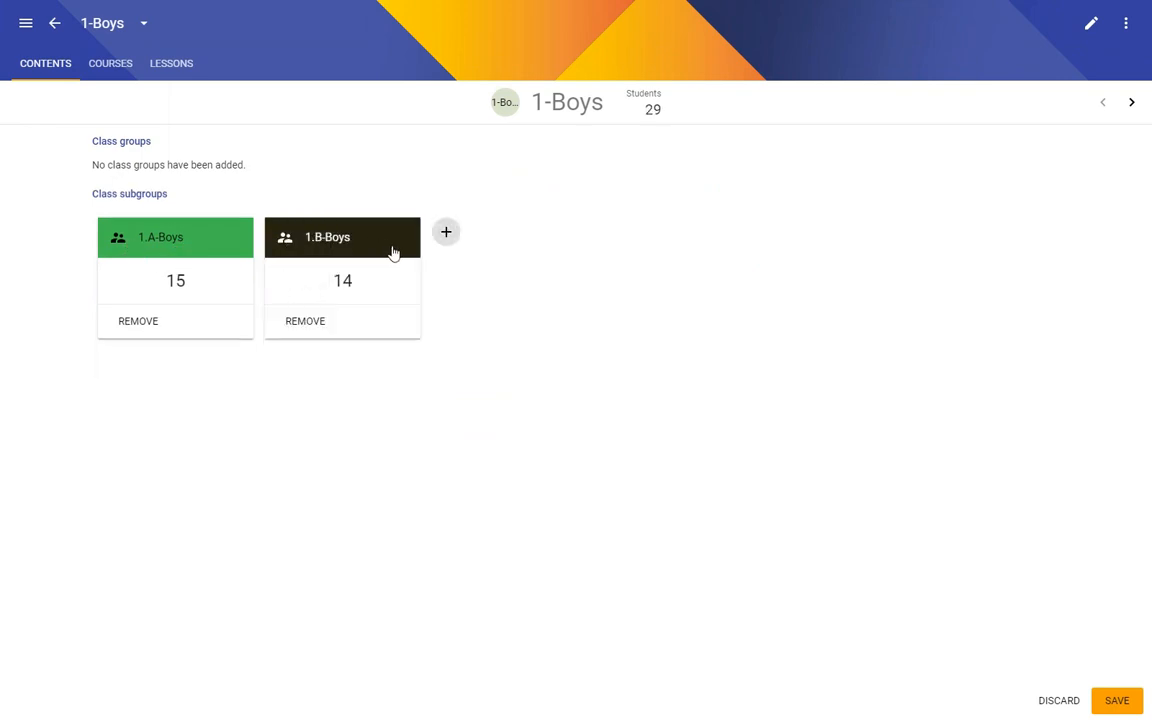
click(1114, 700)
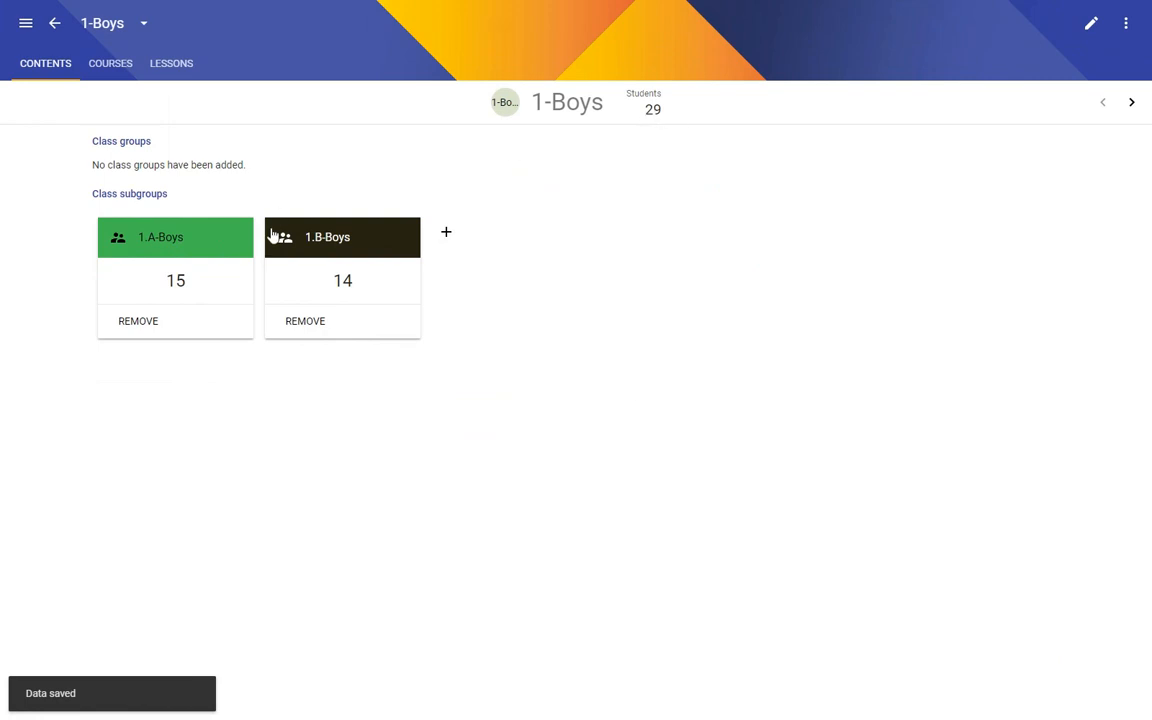
- Create a Physical Education lesson for 1-Boys with 3 instances per week, taught by Sebastian Coe, and save it
click(172, 68)
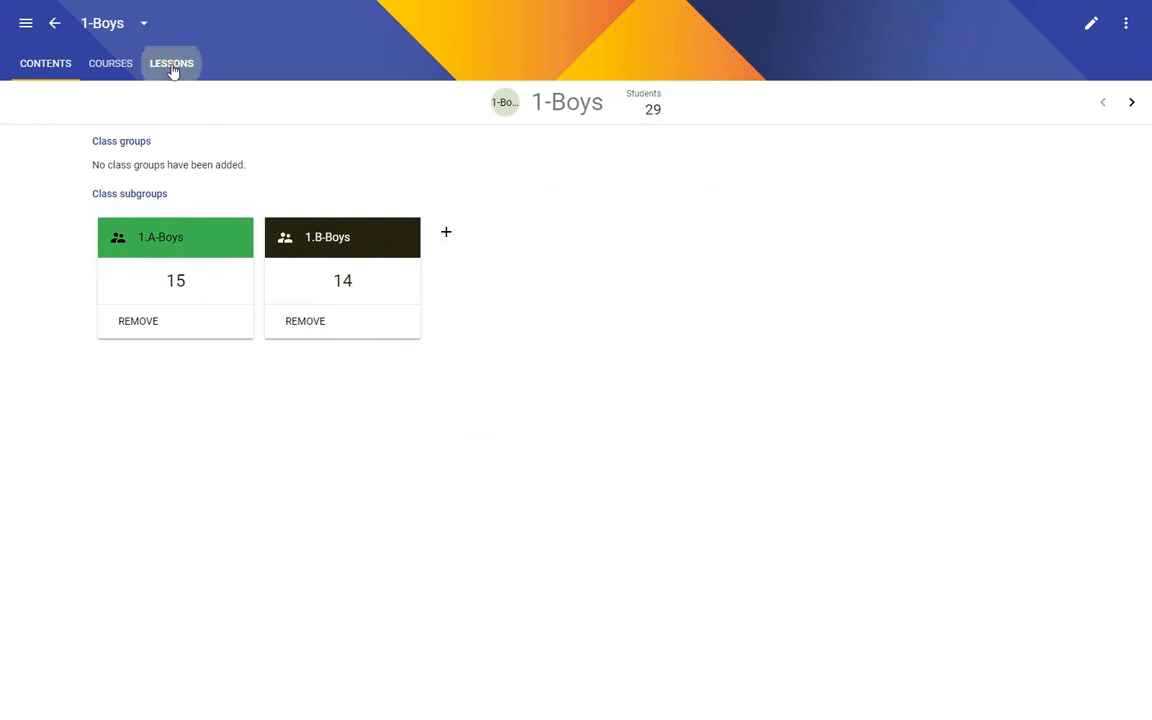
click(679, 356)
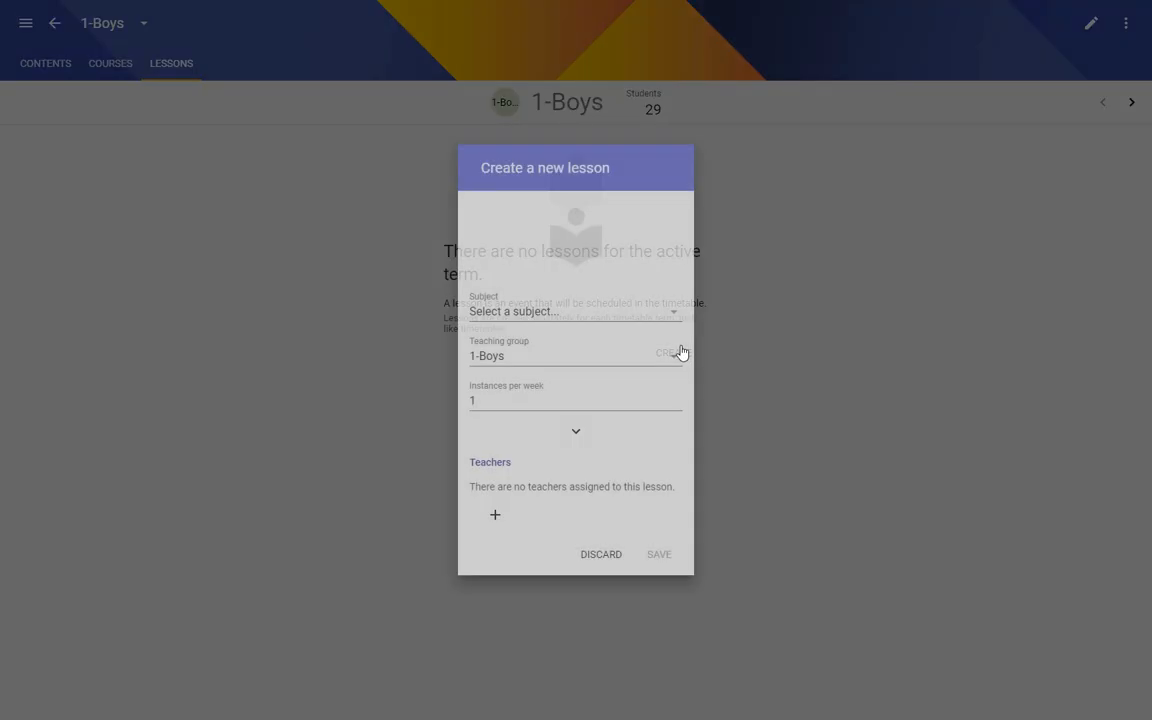
click(570, 318)
scroll(640, 496, down, 3)
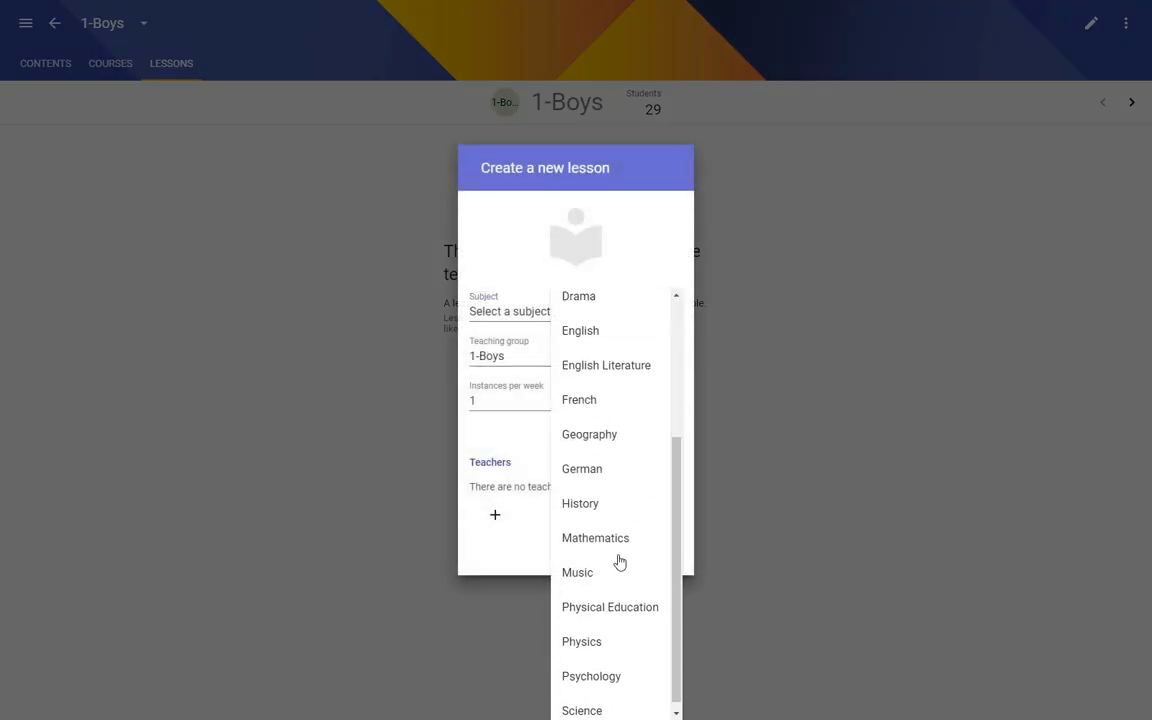
click(602, 605)
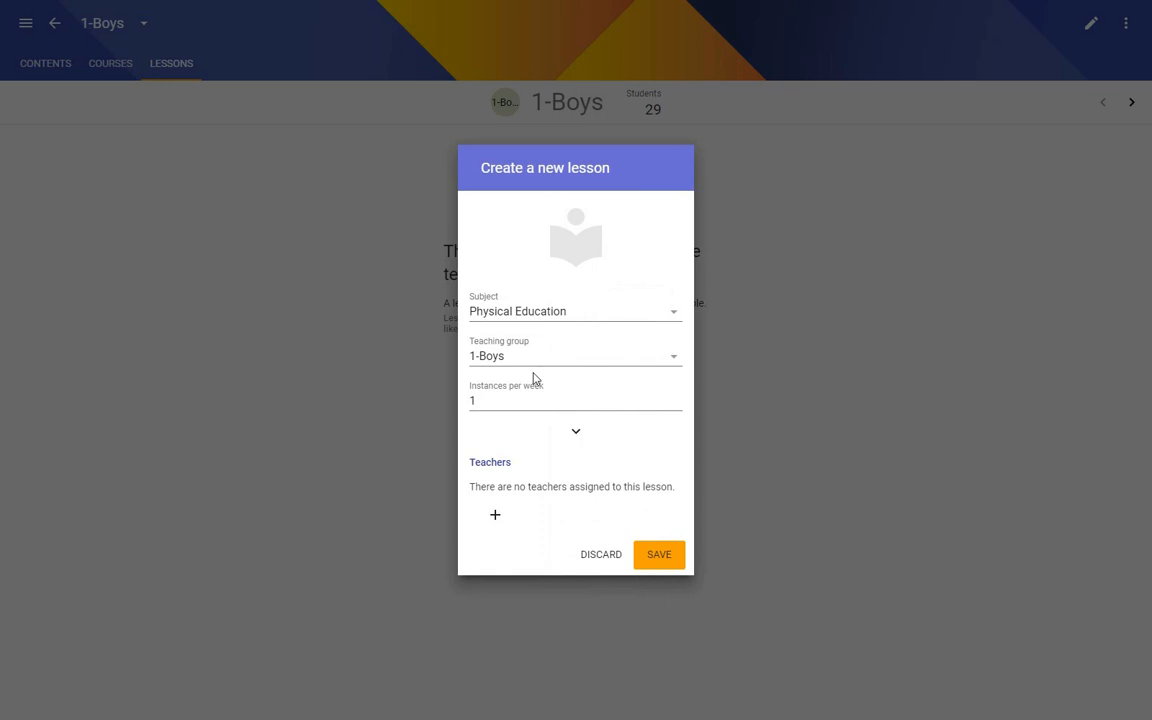
drag(476, 400, 464, 401)
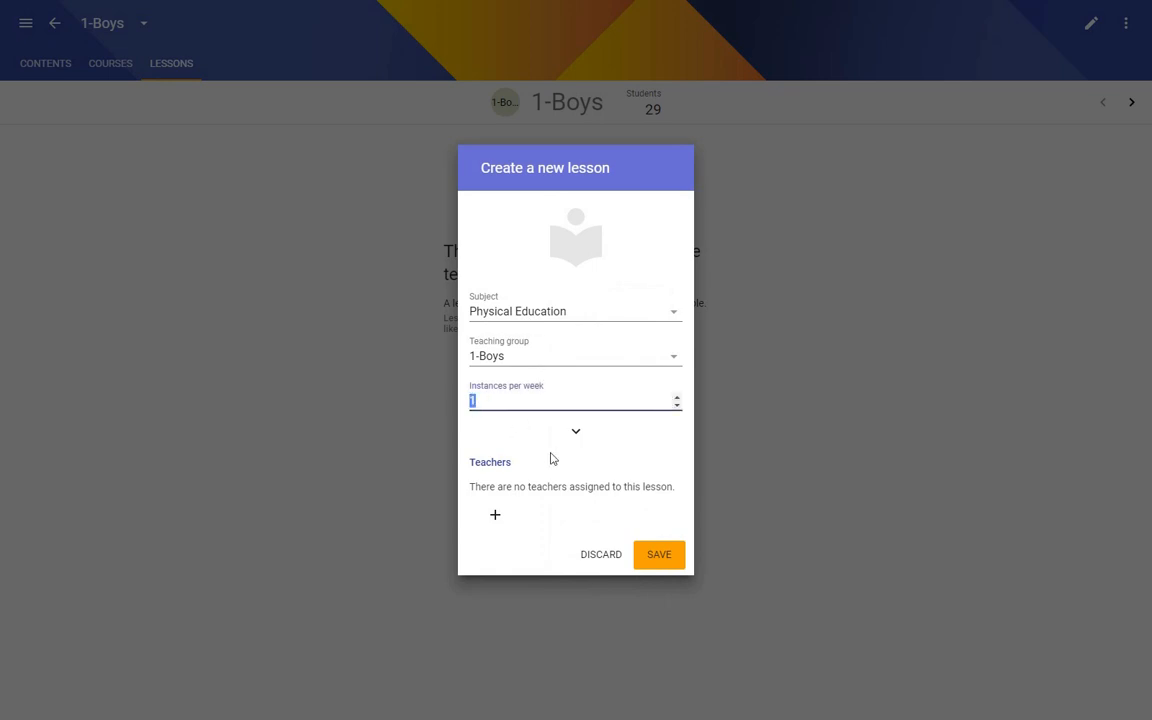
text(3)
click(495, 515)
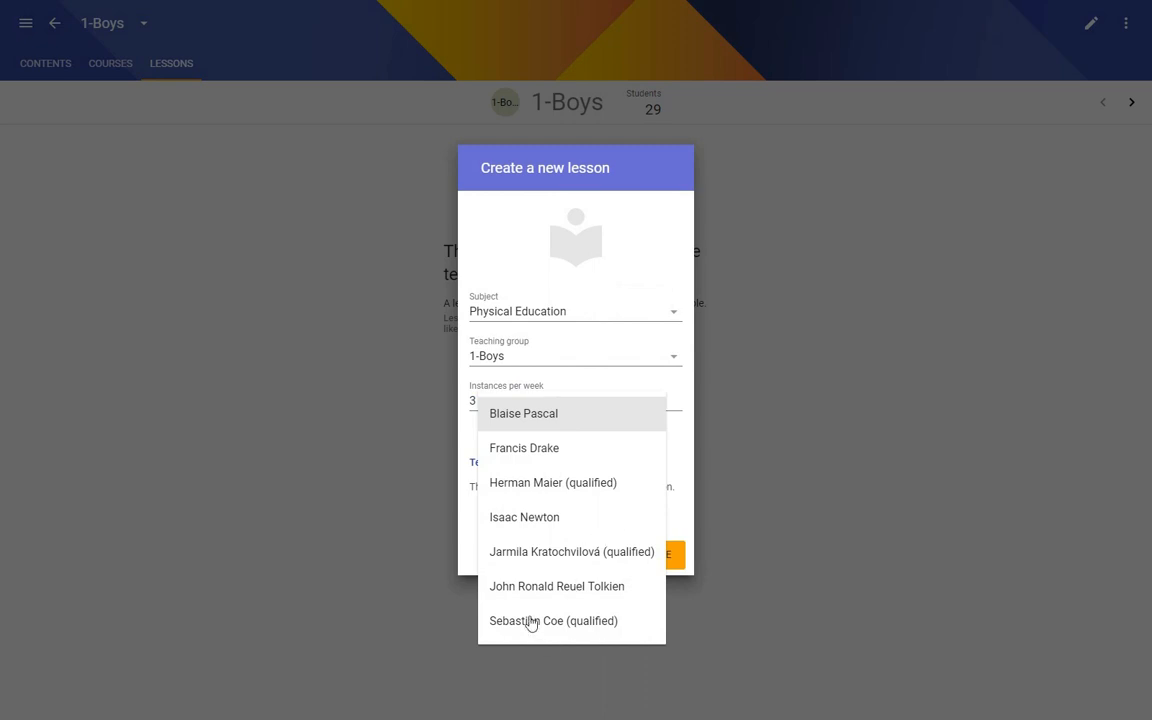
click(530, 621)
click(658, 576)
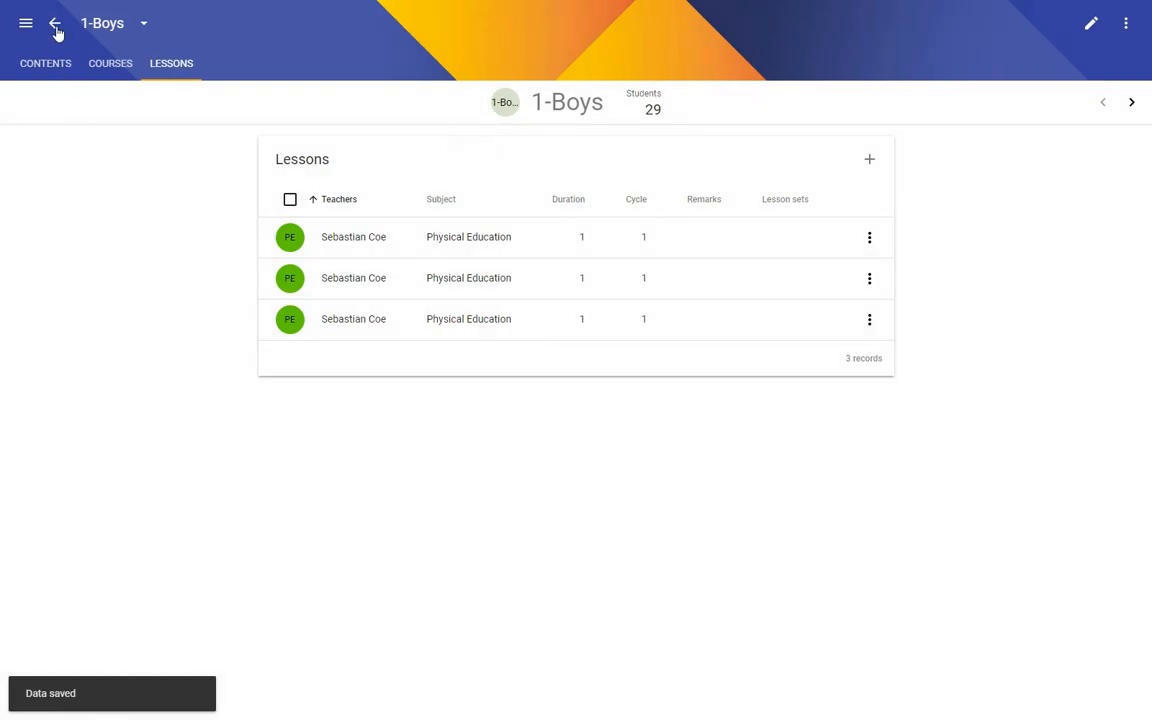
- Return to the teaching groups list and create a new teaching group with the code 1-Girls
click(55, 24)
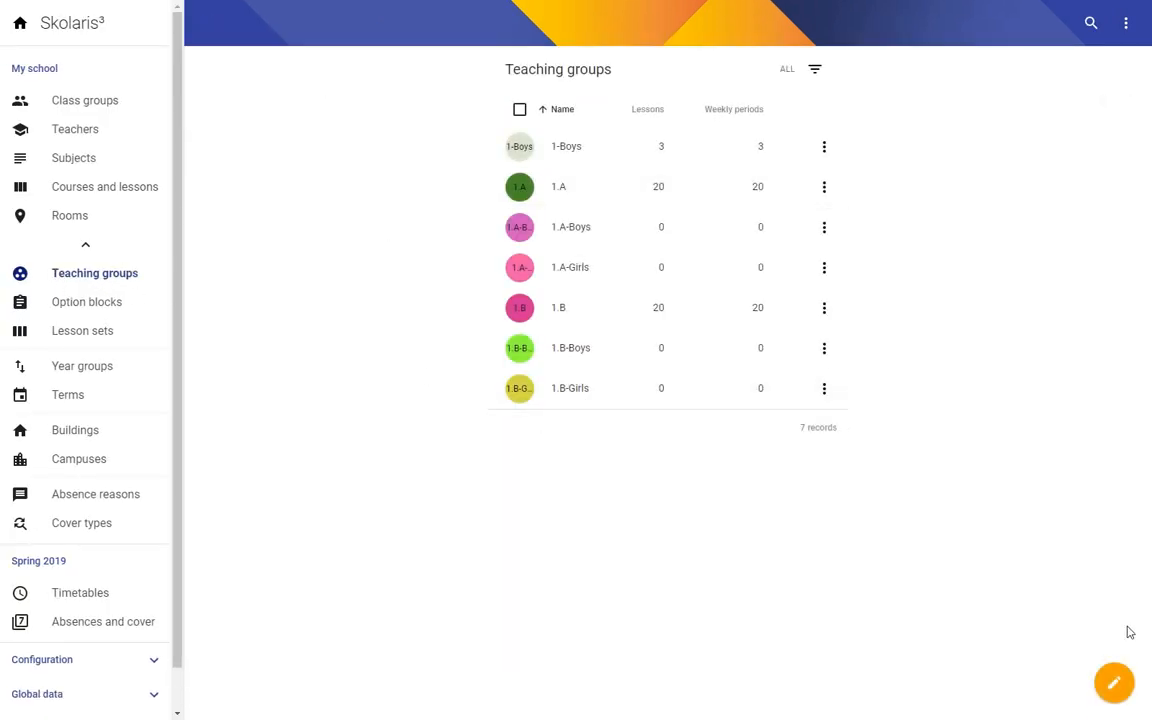
click(1128, 703)
text(1)
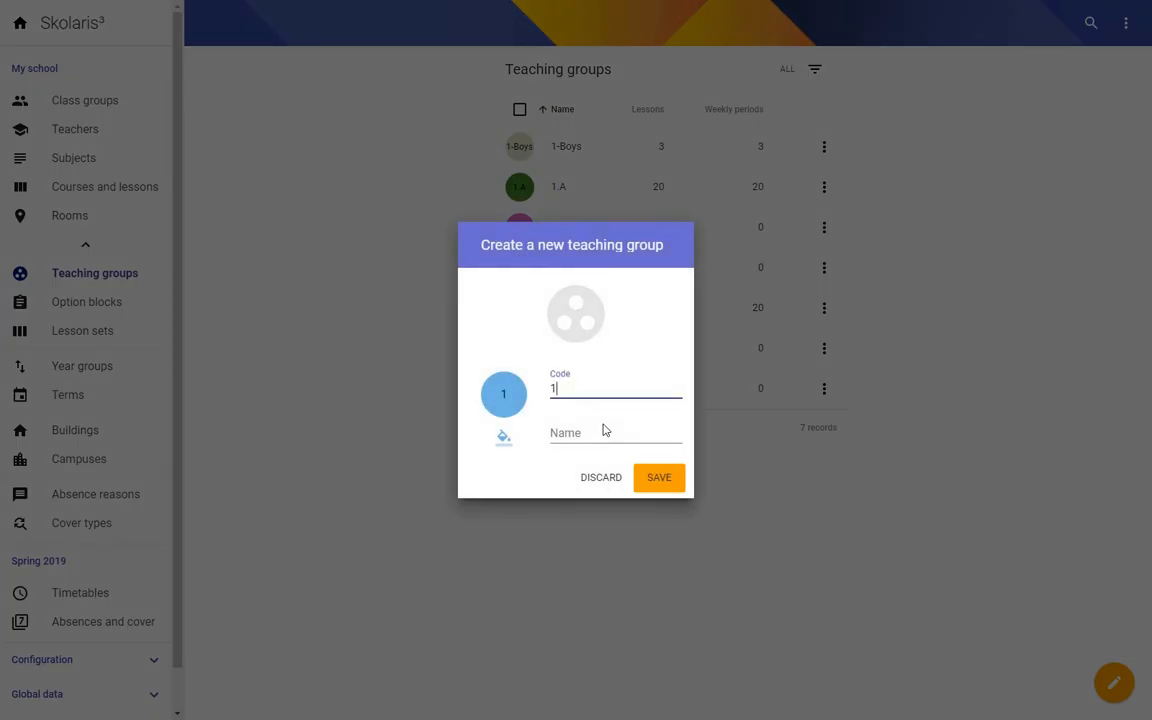
text(-Girls)
click(661, 480)
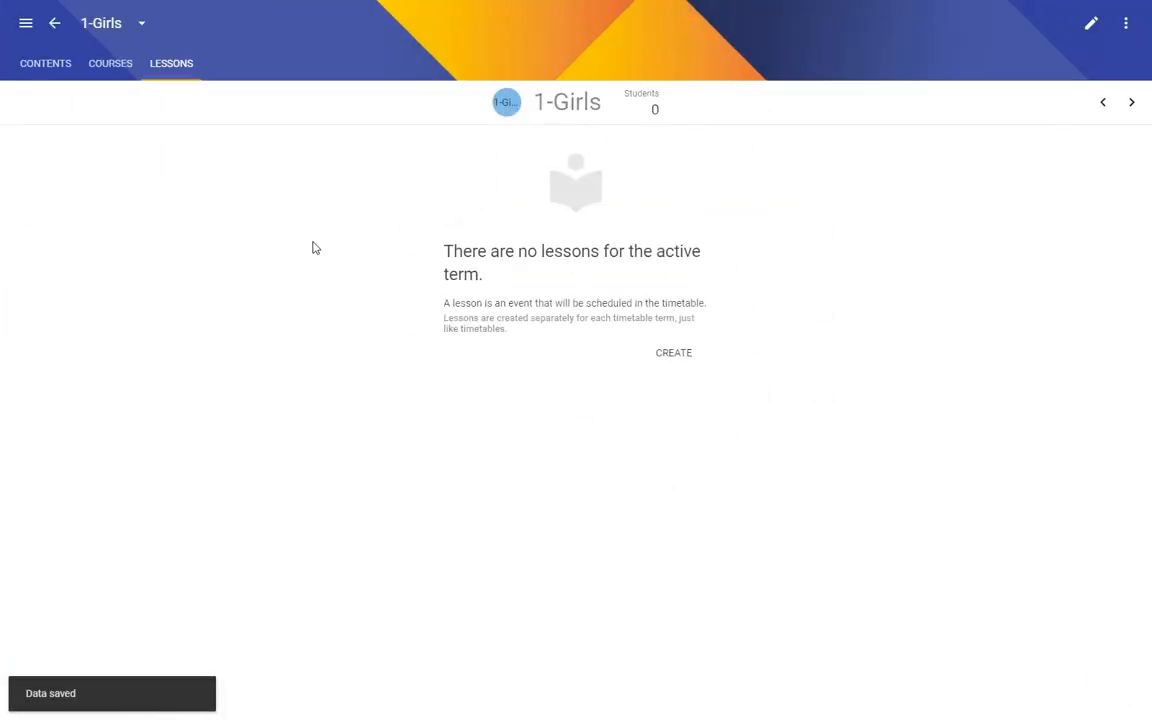
- Add the class subgroups 1.A-Girls and 1.B-Girls to the 1-Girls teaching group and save it
click(57, 75)
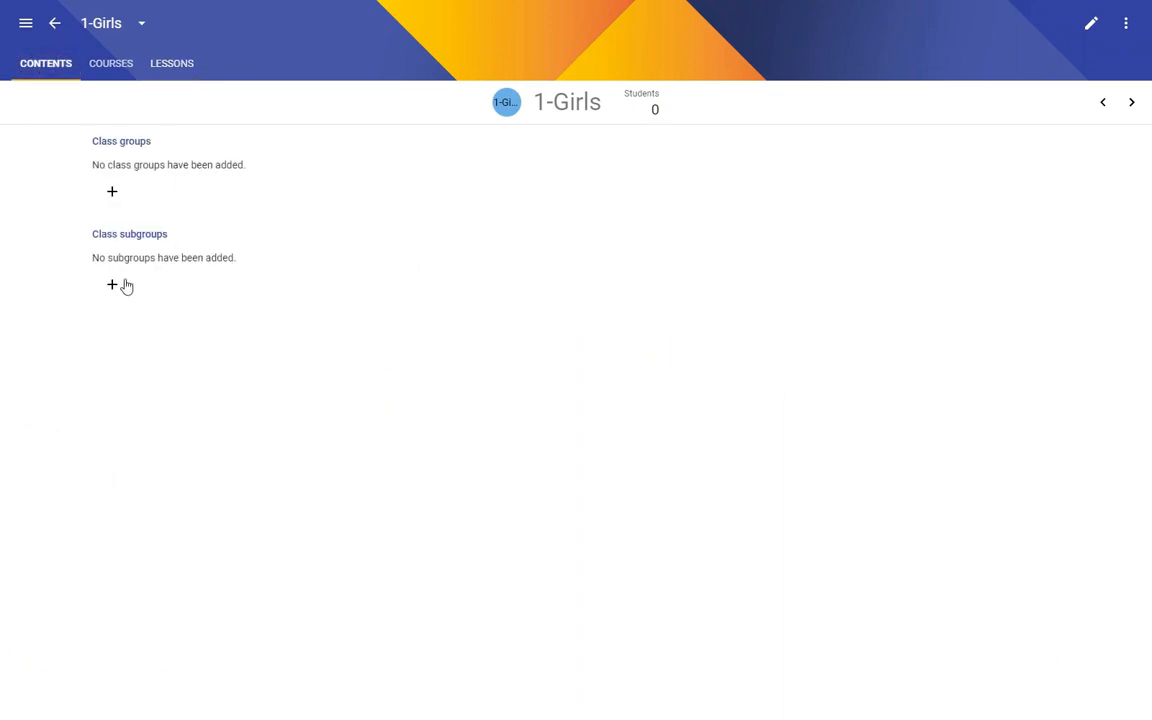
click(112, 284)
click(150, 272)
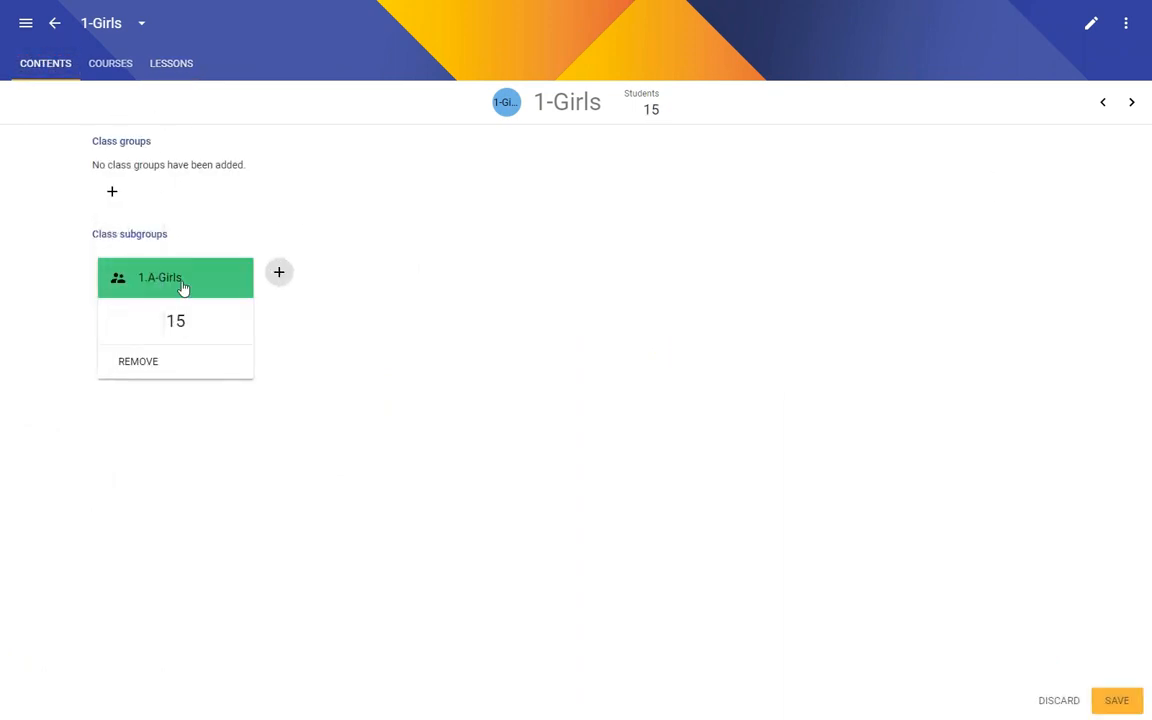
click(284, 274)
click(282, 312)
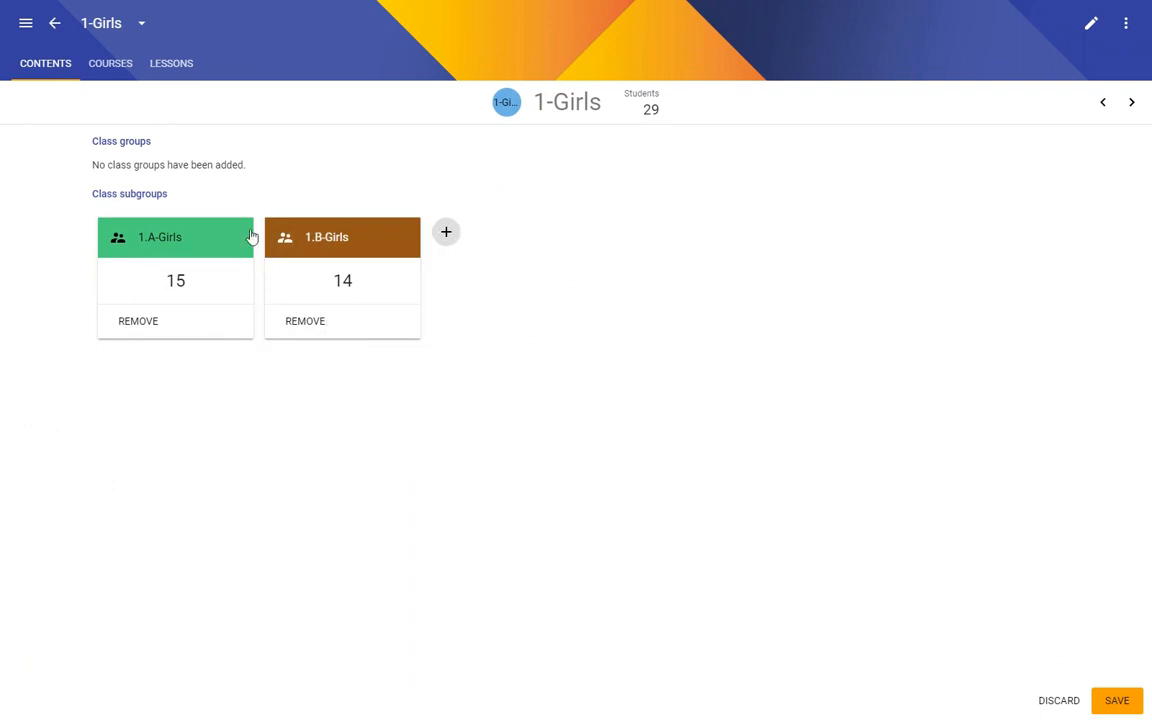
click(1117, 702)
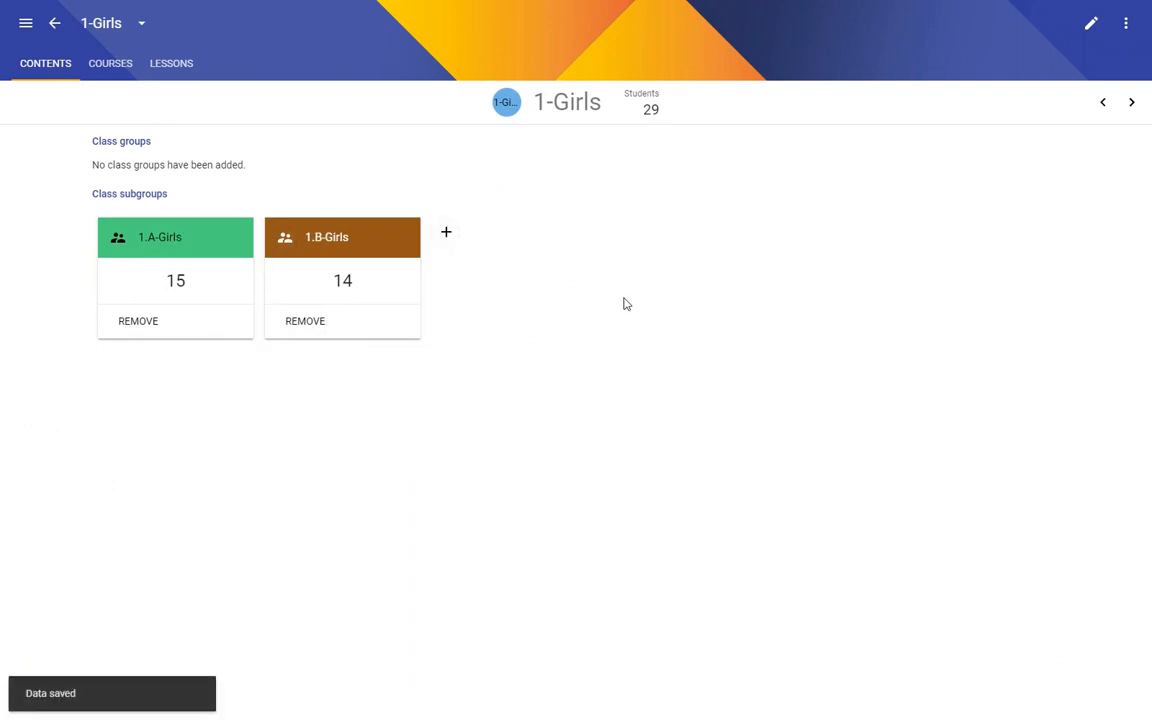
- Create a Physical Education lesson for 1-Girls with 3 instances per week, taught by Jarmila Kratochvilová, and save it
click(174, 65)
click(677, 353)
click(522, 312)
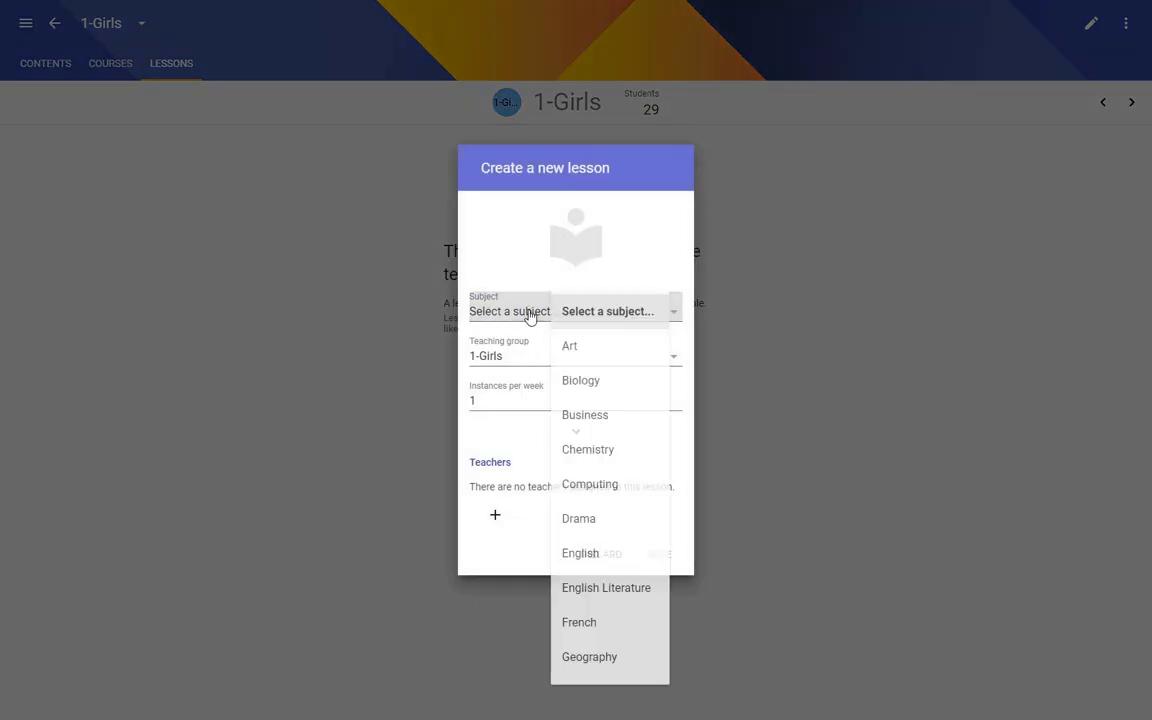
scroll(615, 635, down, 3)
click(612, 600)
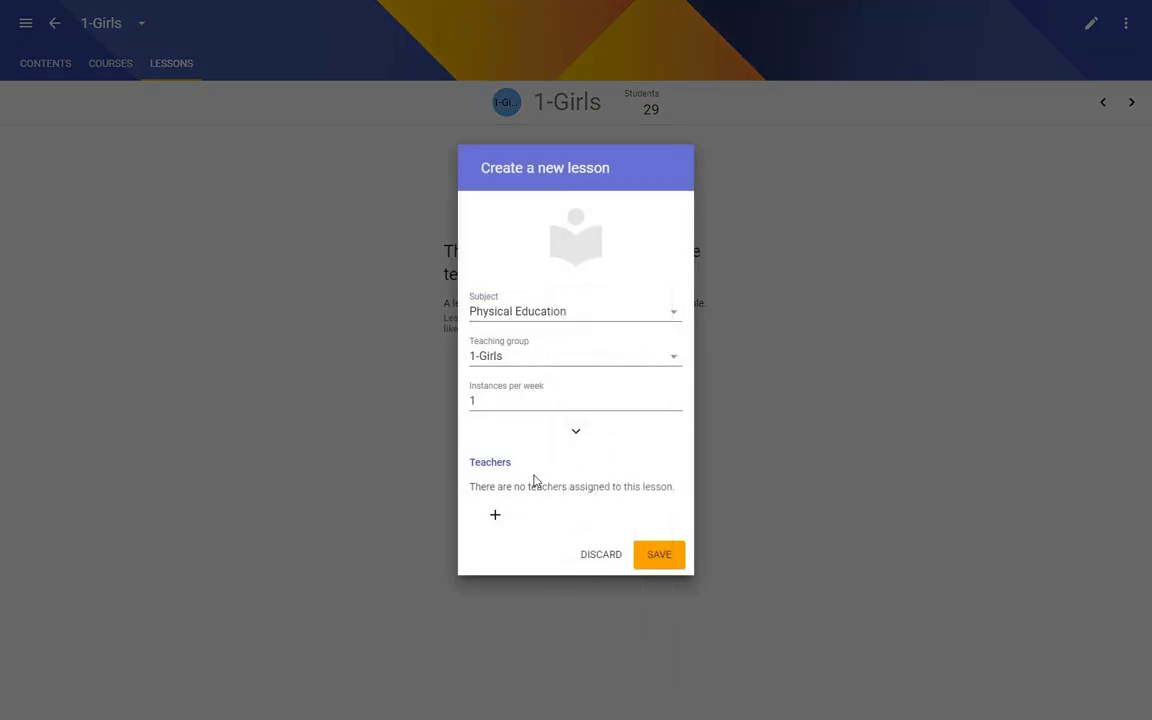
click(508, 396)
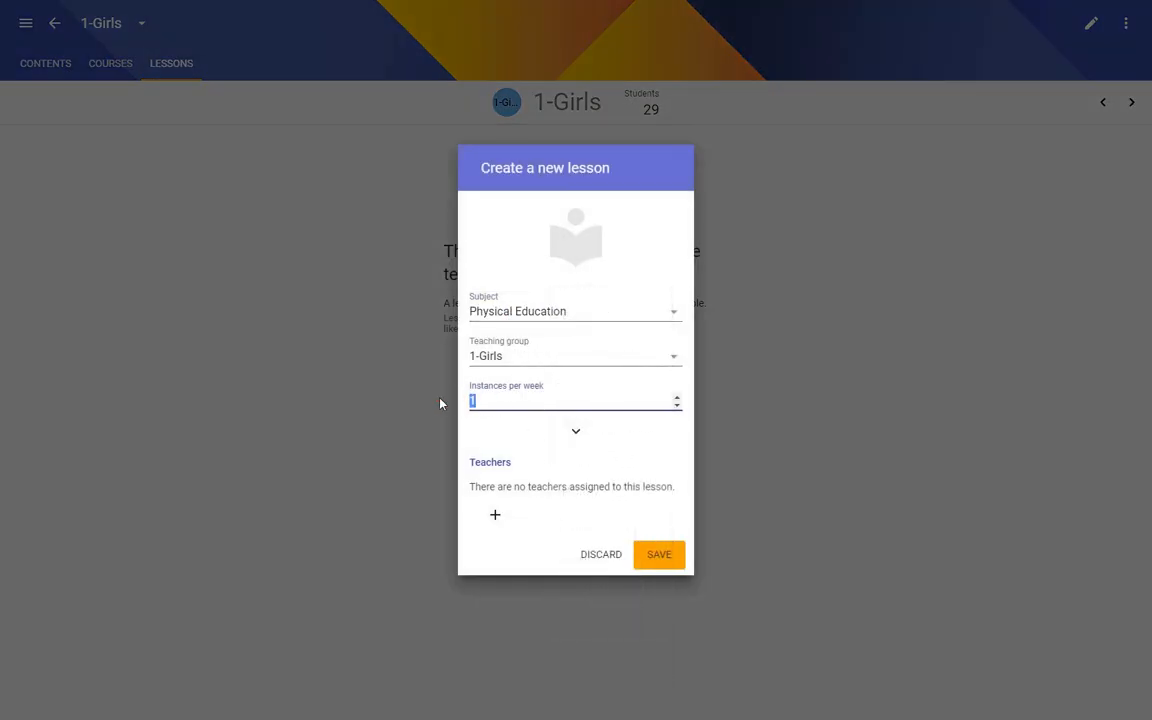
click(495, 514)
click(530, 554)
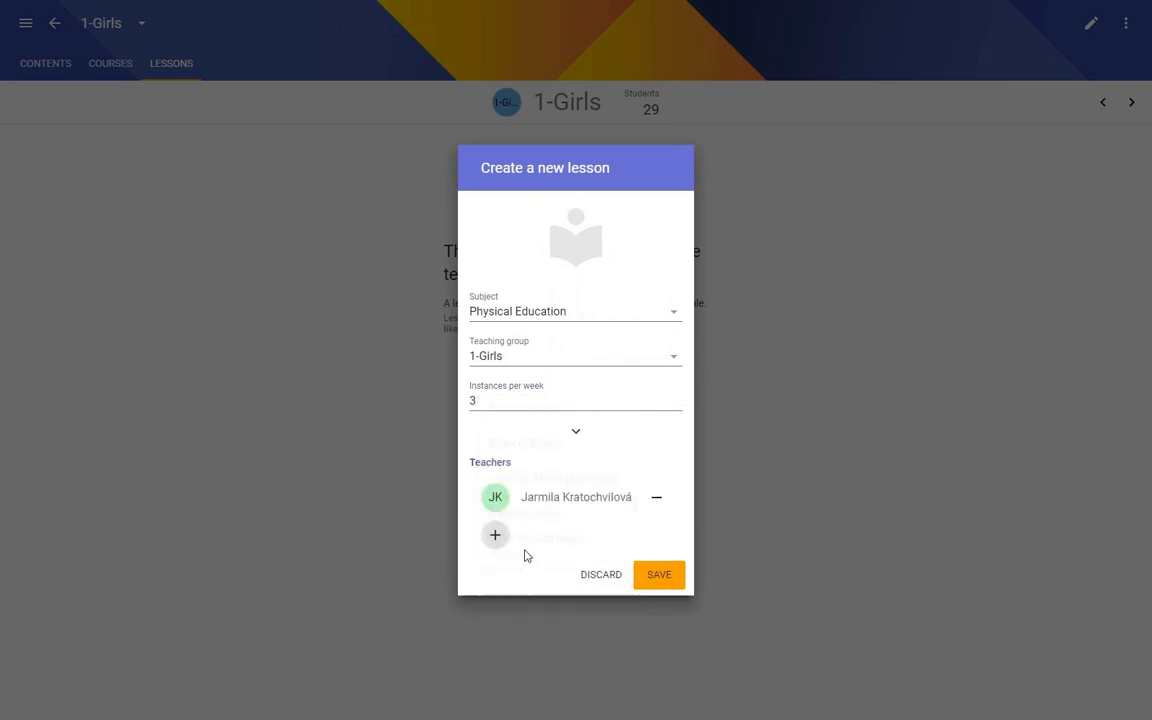
click(653, 575)
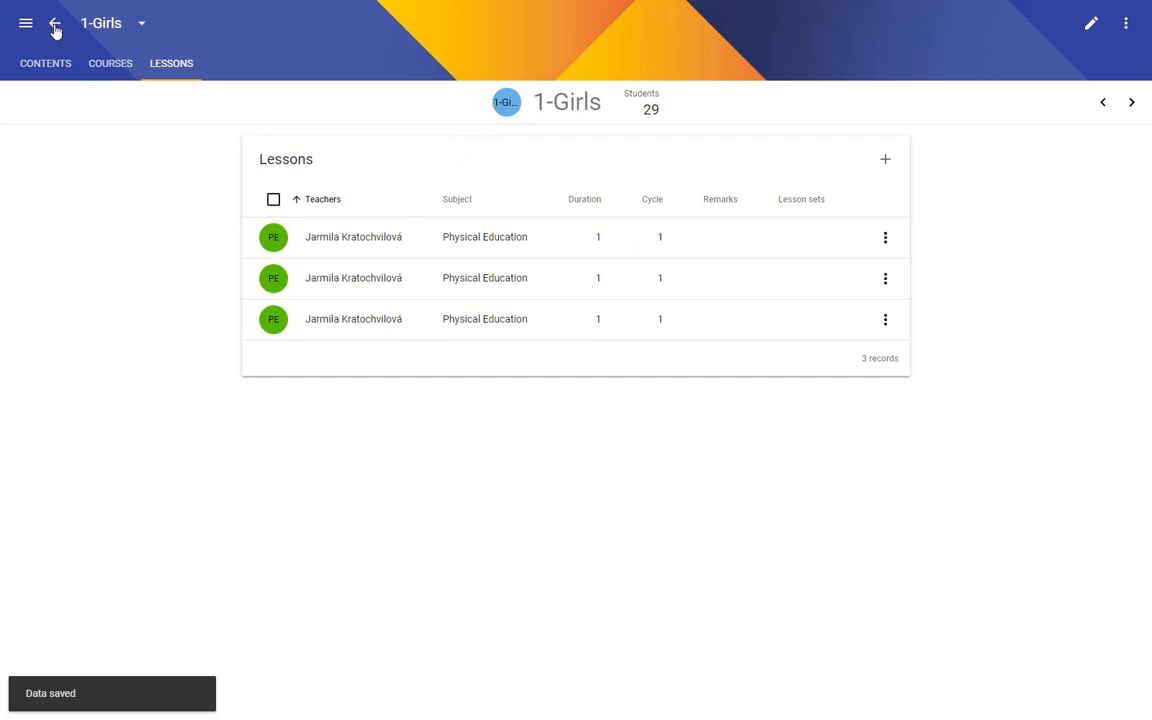
- Examine the lessons of class groups 1.A and 1.B sorted by teaching group to check the shared Physical Education lessons
click(55, 28)
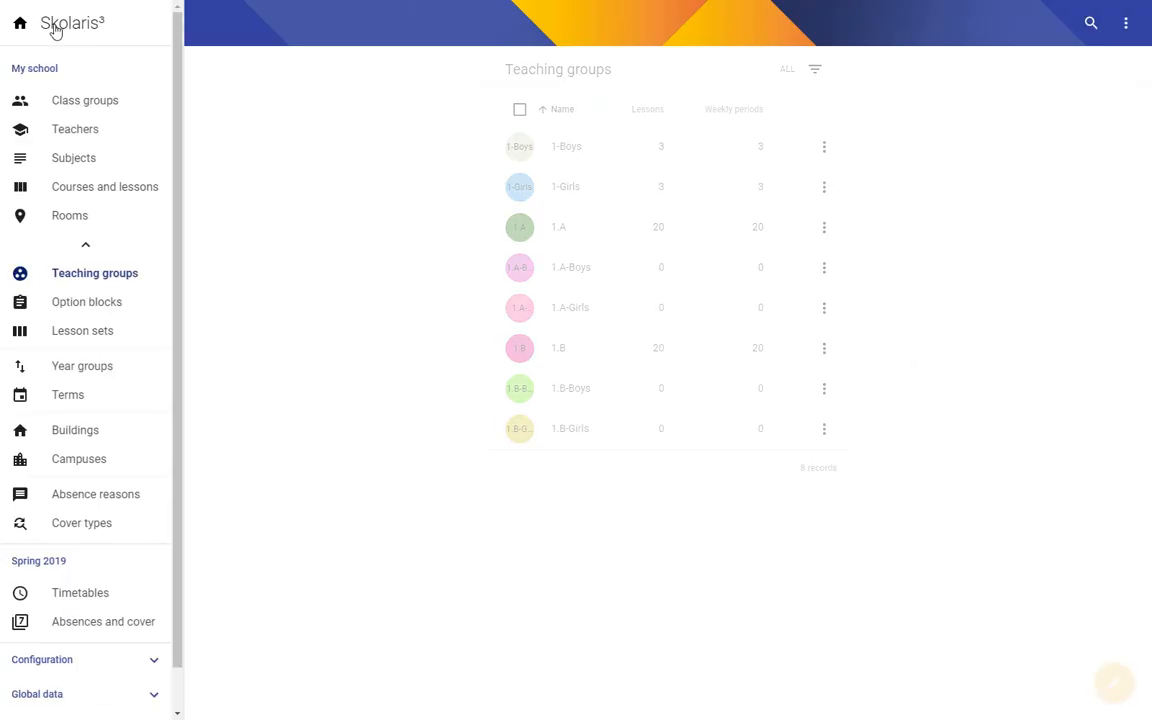
click(66, 104)
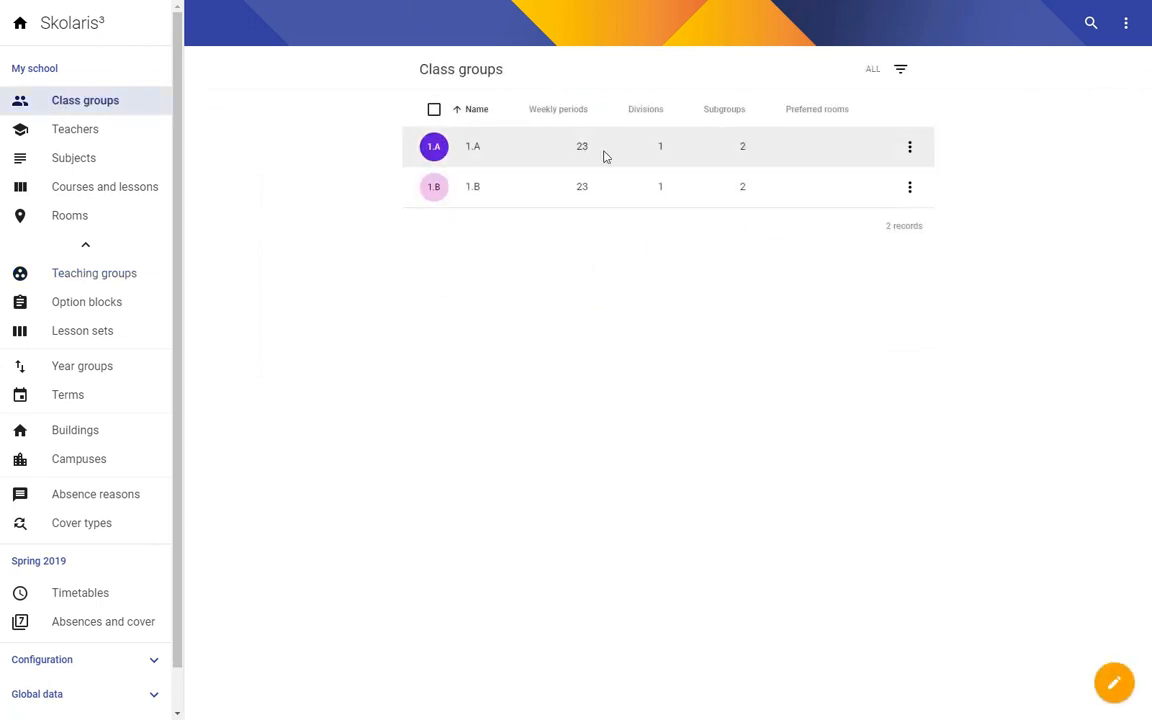
click(476, 150)
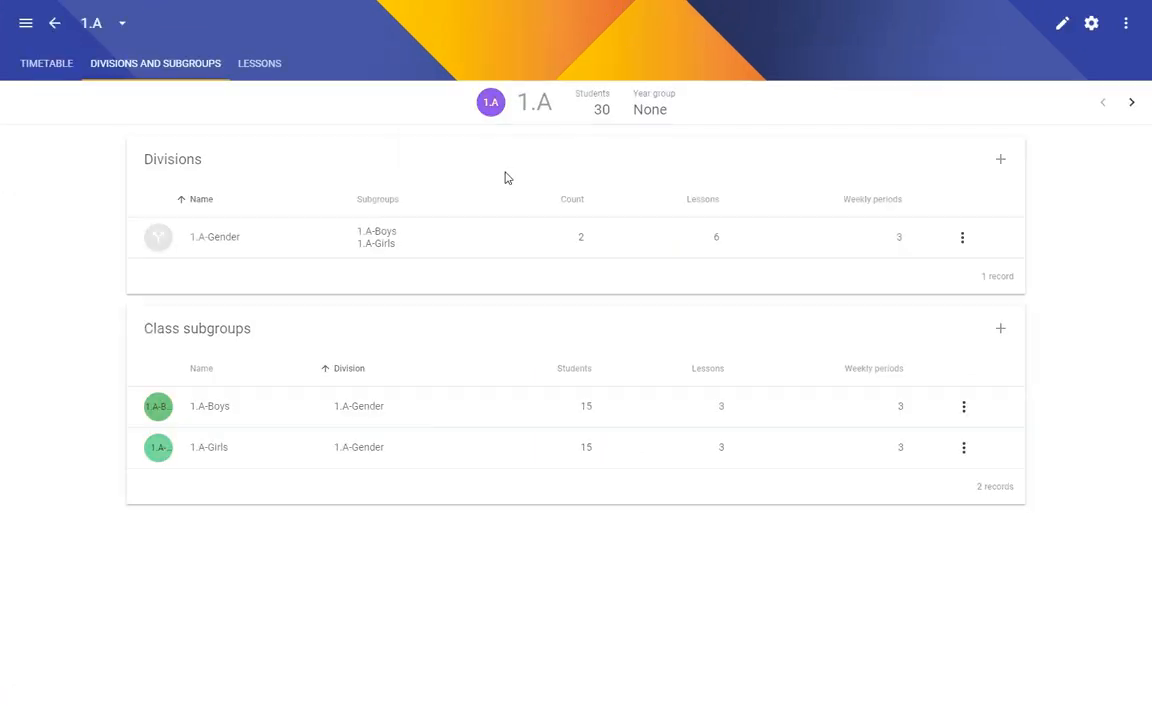
click(241, 62)
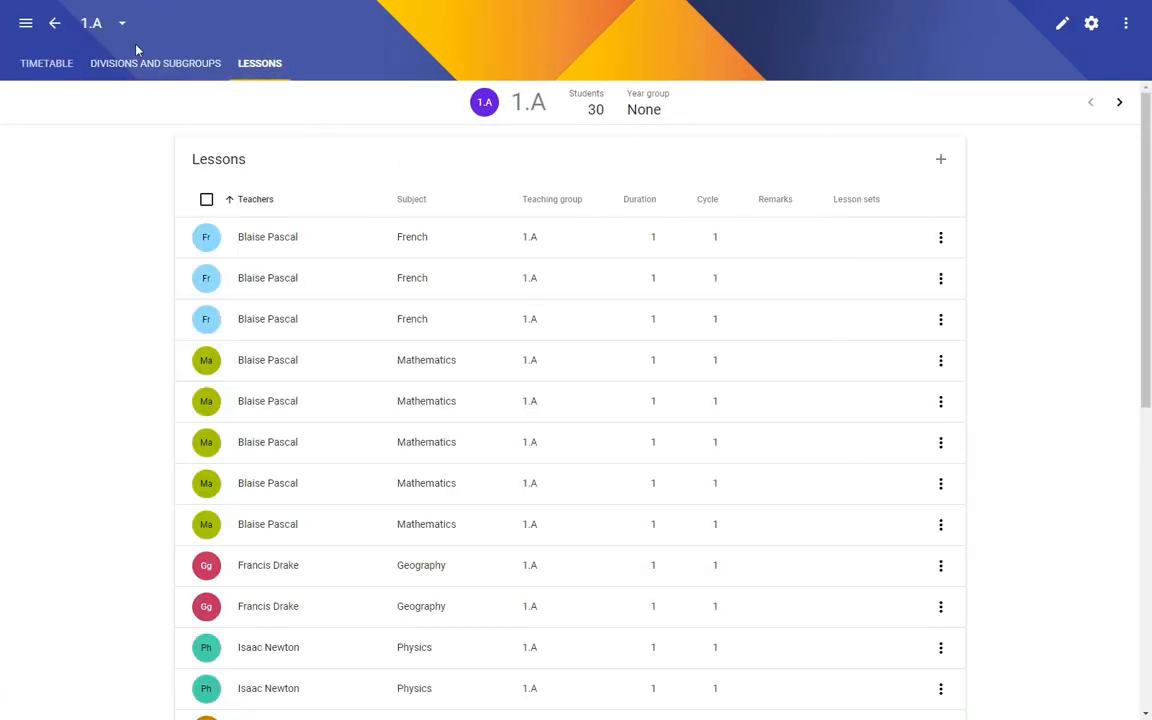
drag(1144, 188, 1137, 452)
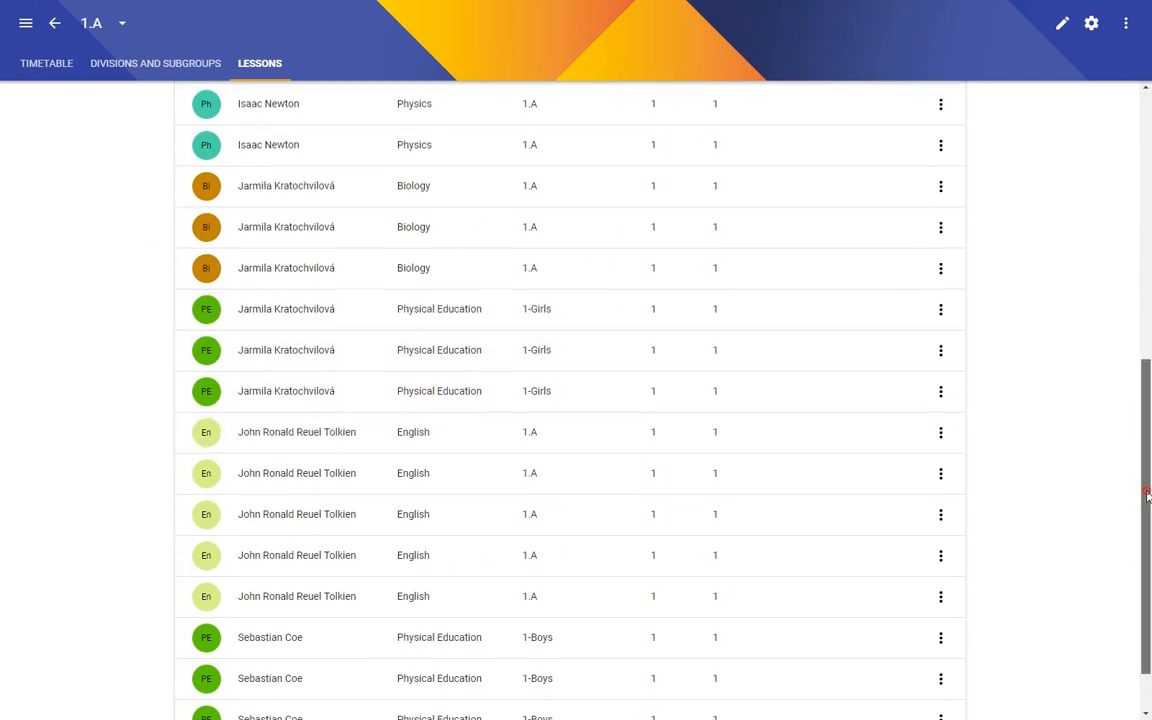
scroll(1122, 380, up, 5)
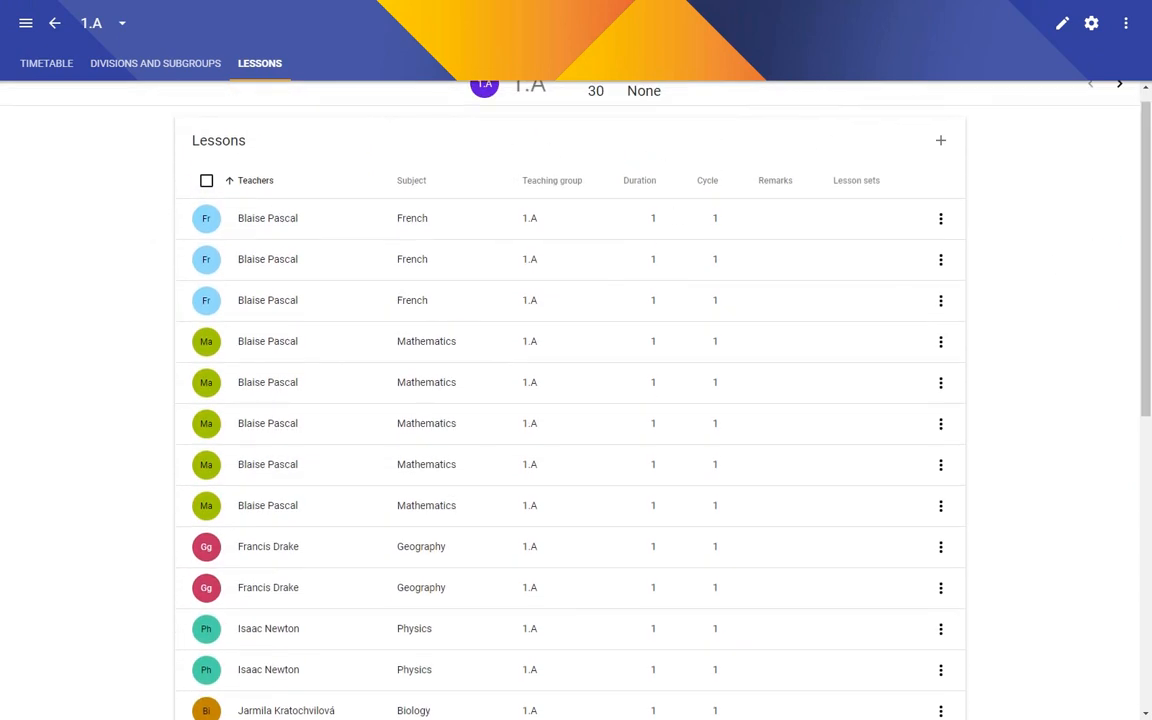
click(545, 181)
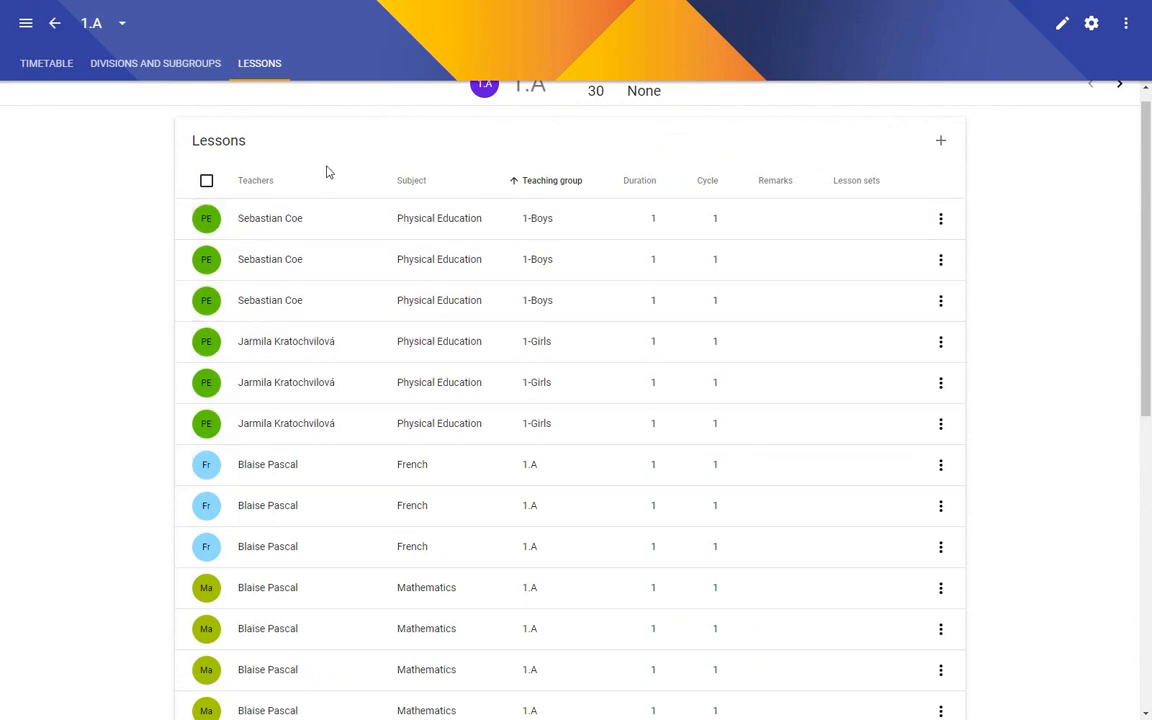
scroll(496, 172, up, 1)
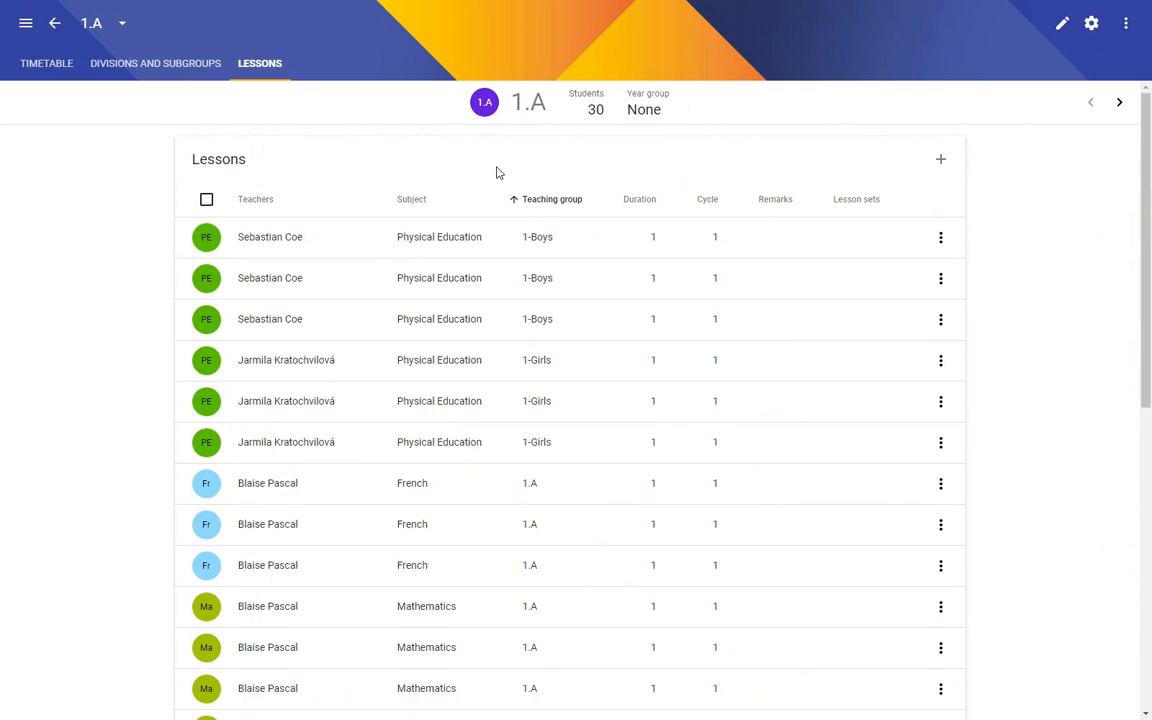
click(1118, 102)
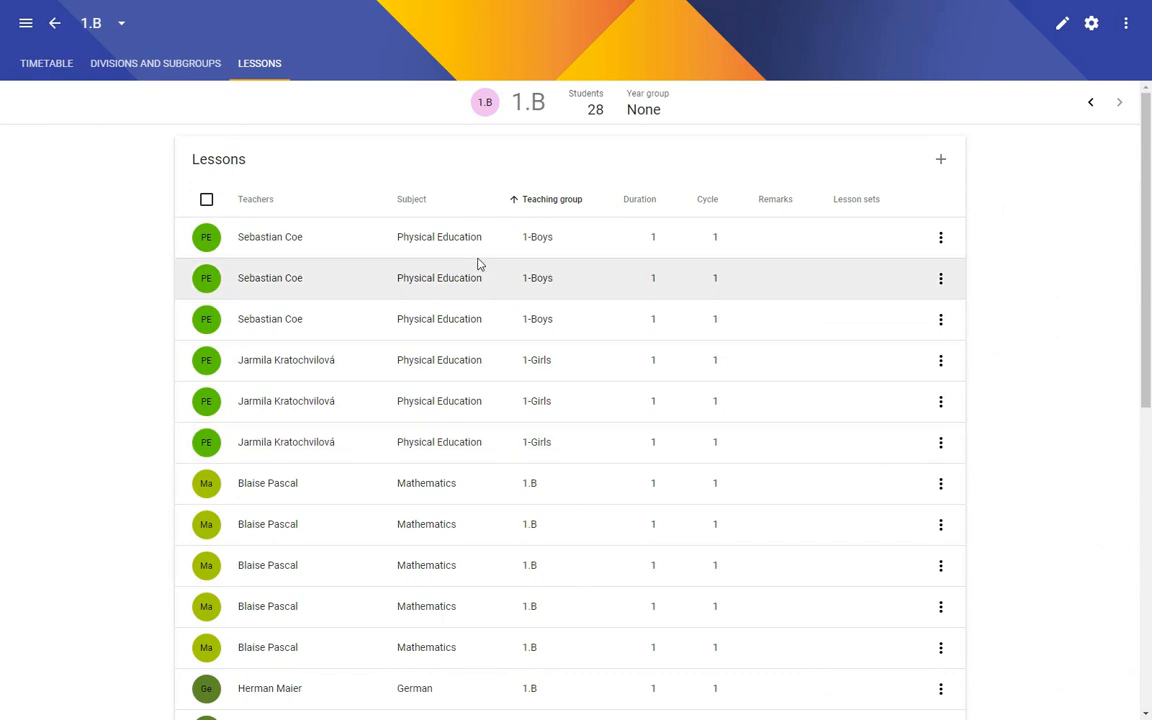
- Open the timetable named New timetable and schedule a boys' Physical Education lesson in Tuesday's sixth period
click(58, 40)
click(85, 244)
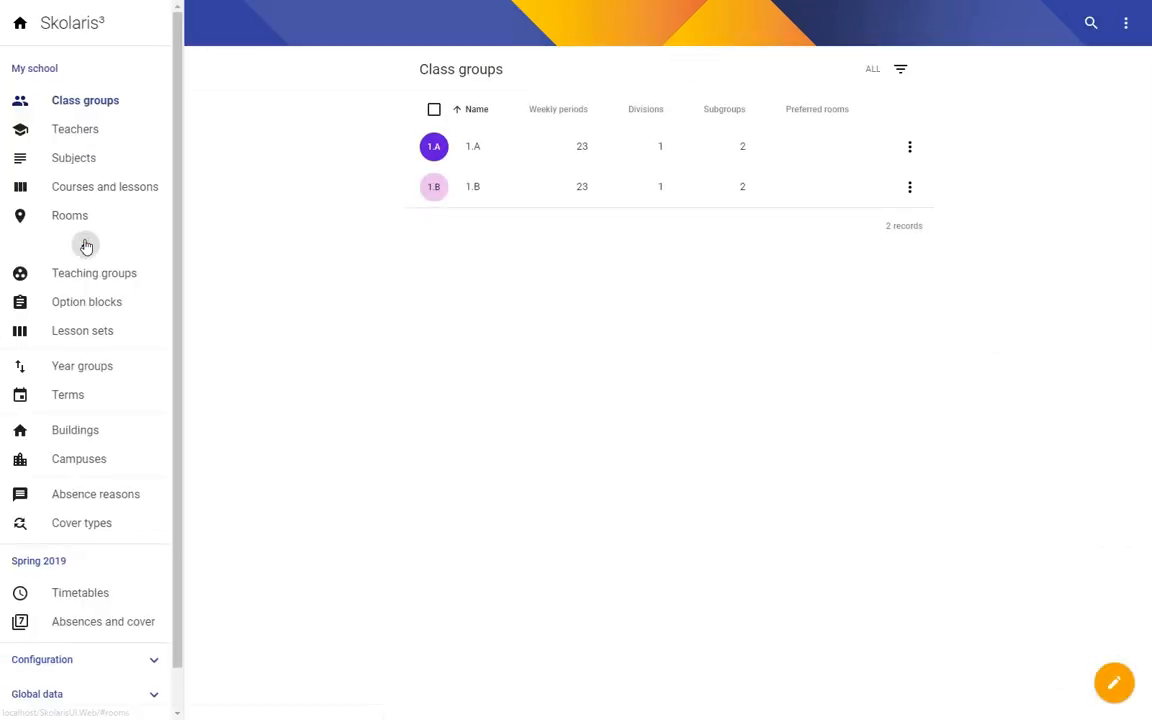
click(86, 318)
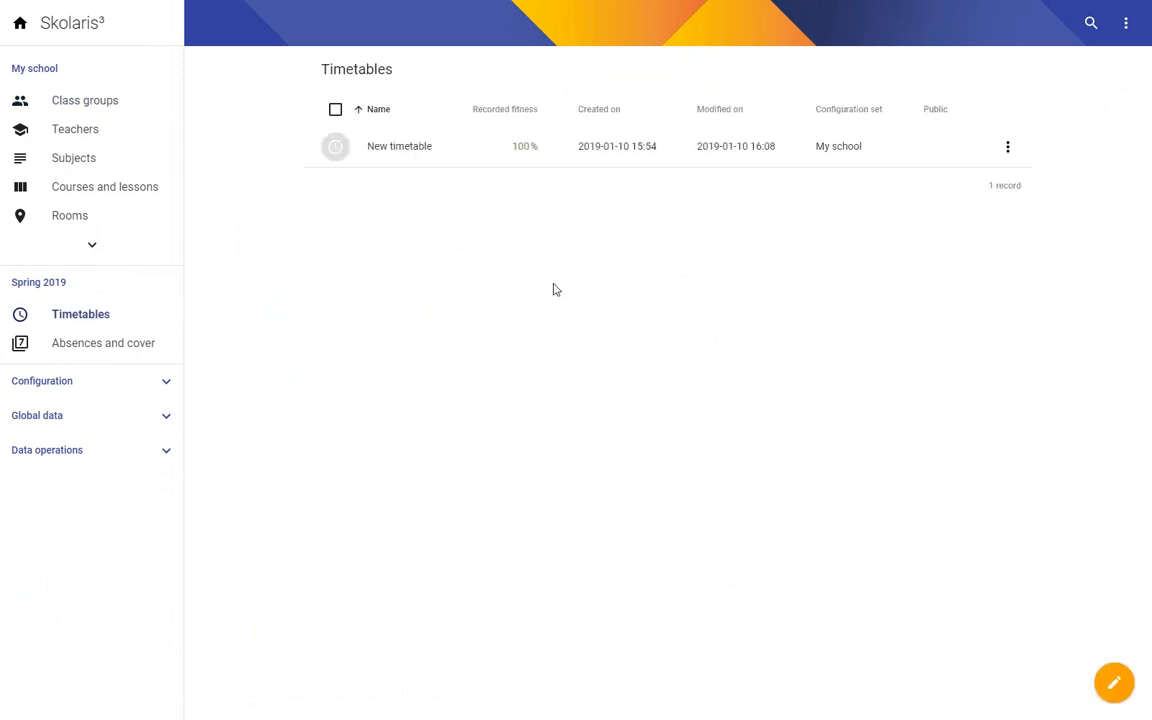
click(386, 147)
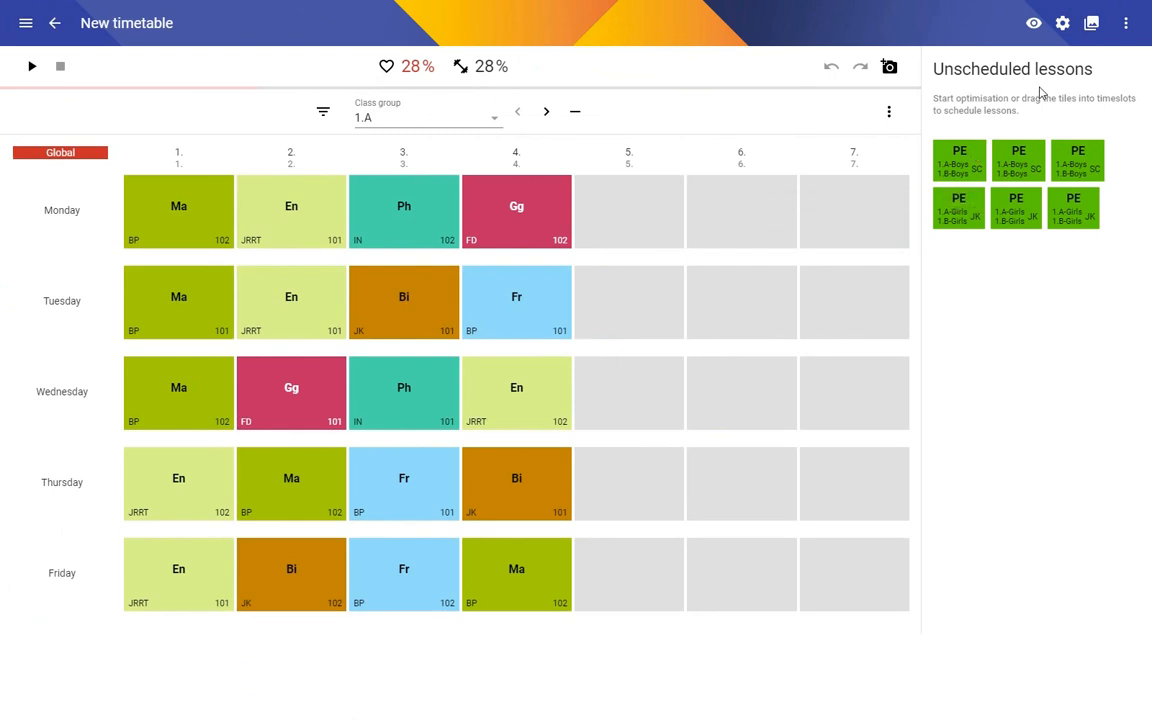
drag(982, 166, 733, 300)
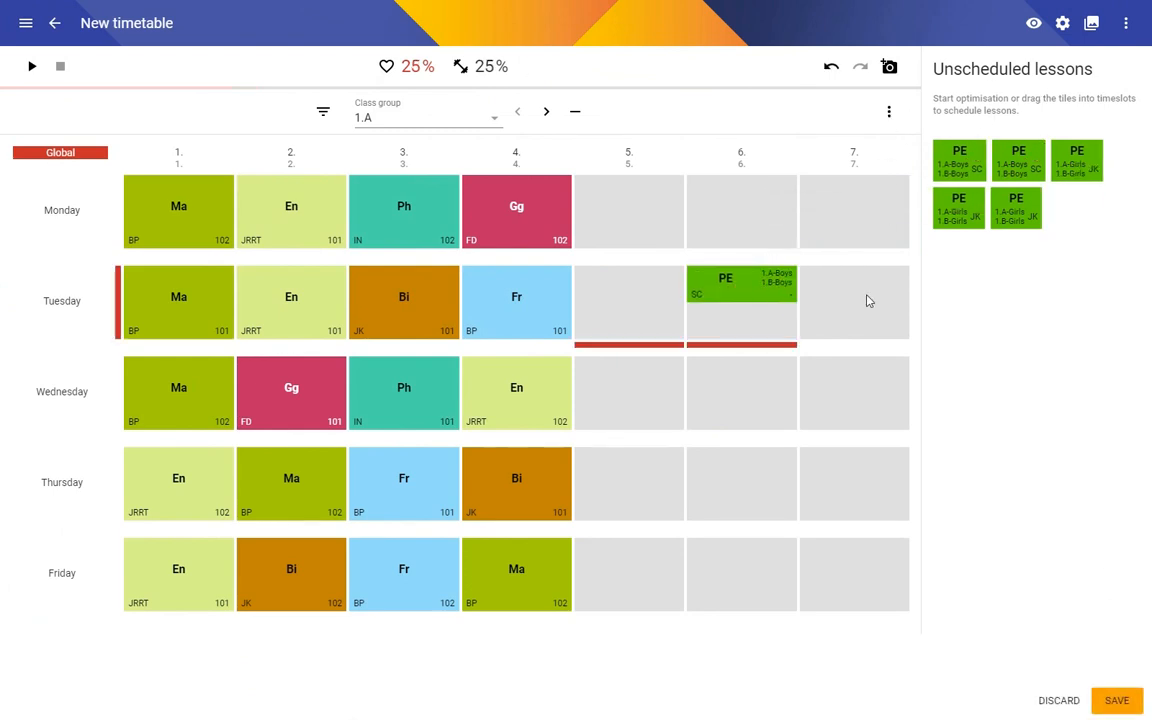
- Run the timetable optimisation, dismiss its report and display the timetable of class group 1.B
click(32, 67)
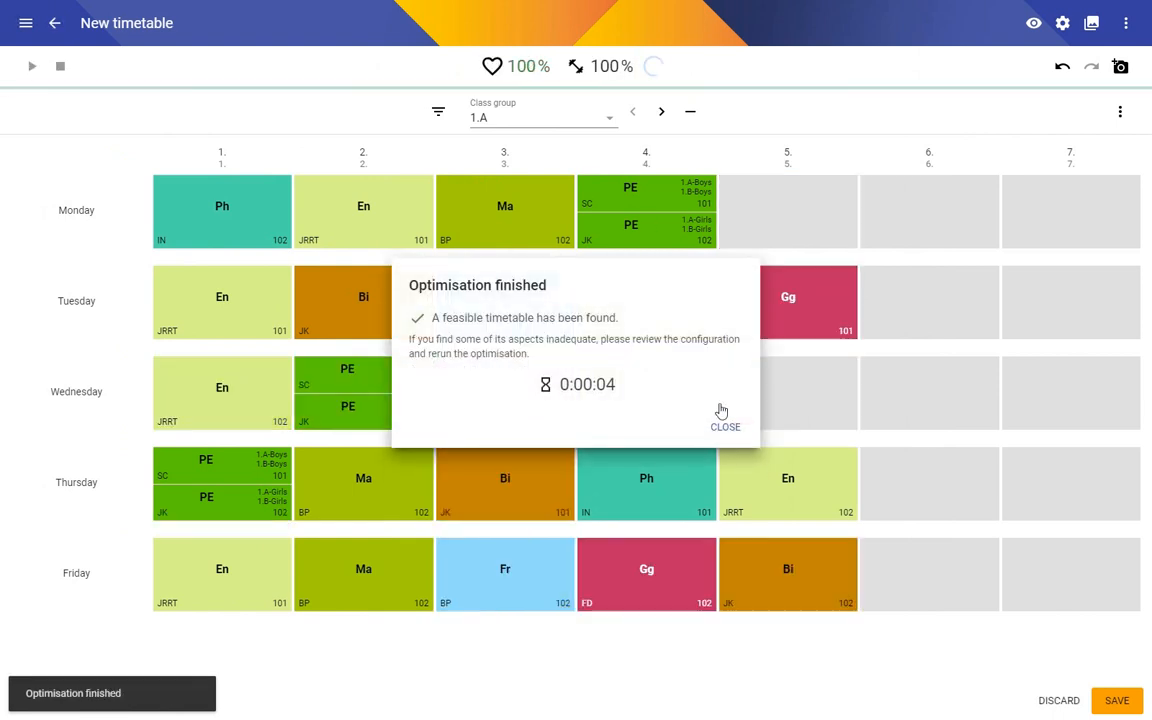
click(726, 429)
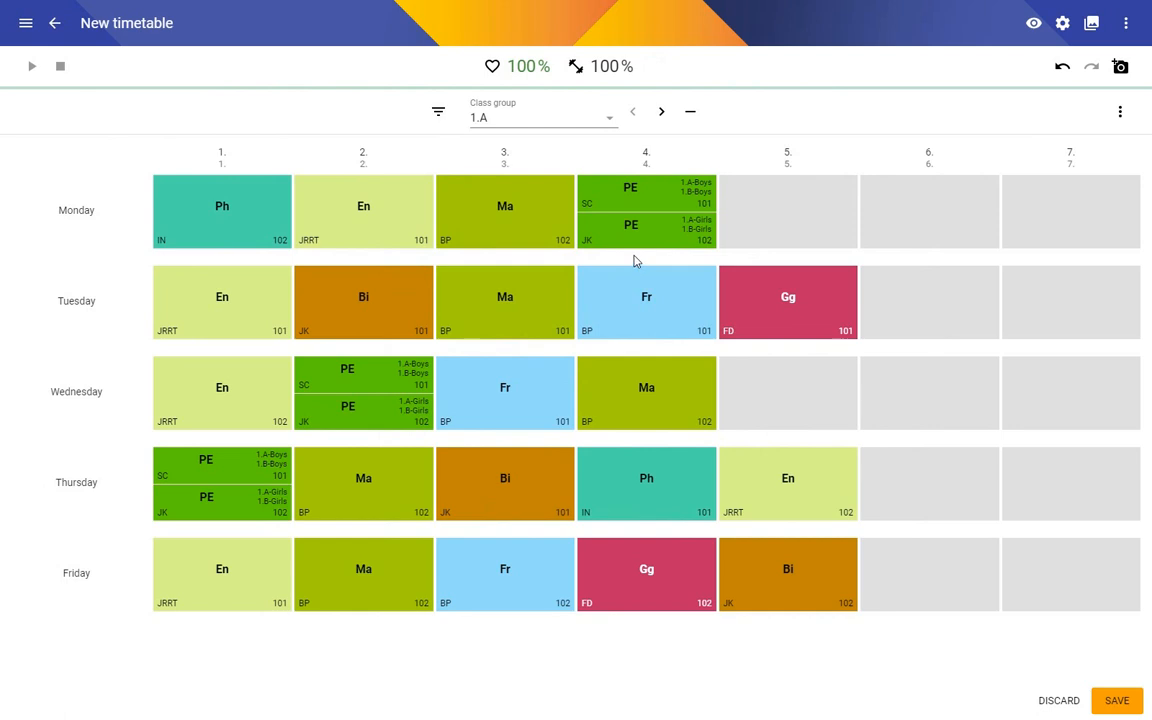
click(663, 114)
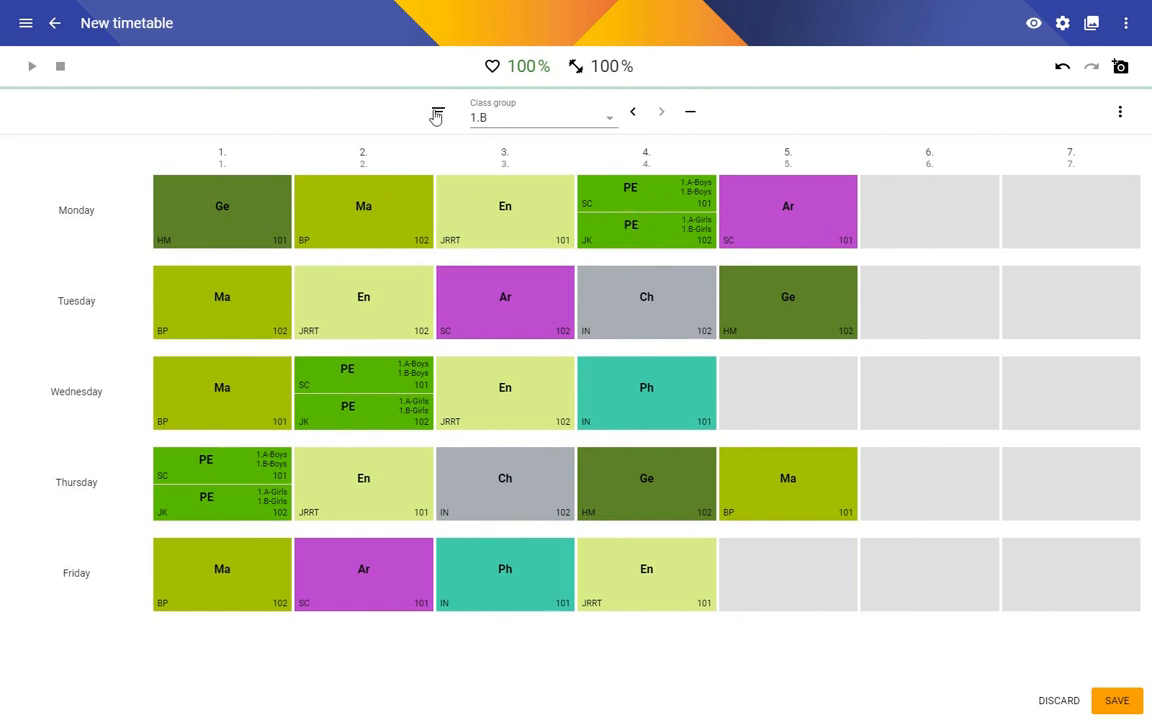
- Display class group 1.A's timetable, save the optimised timetable and return to the list of timetables
click(633, 114)
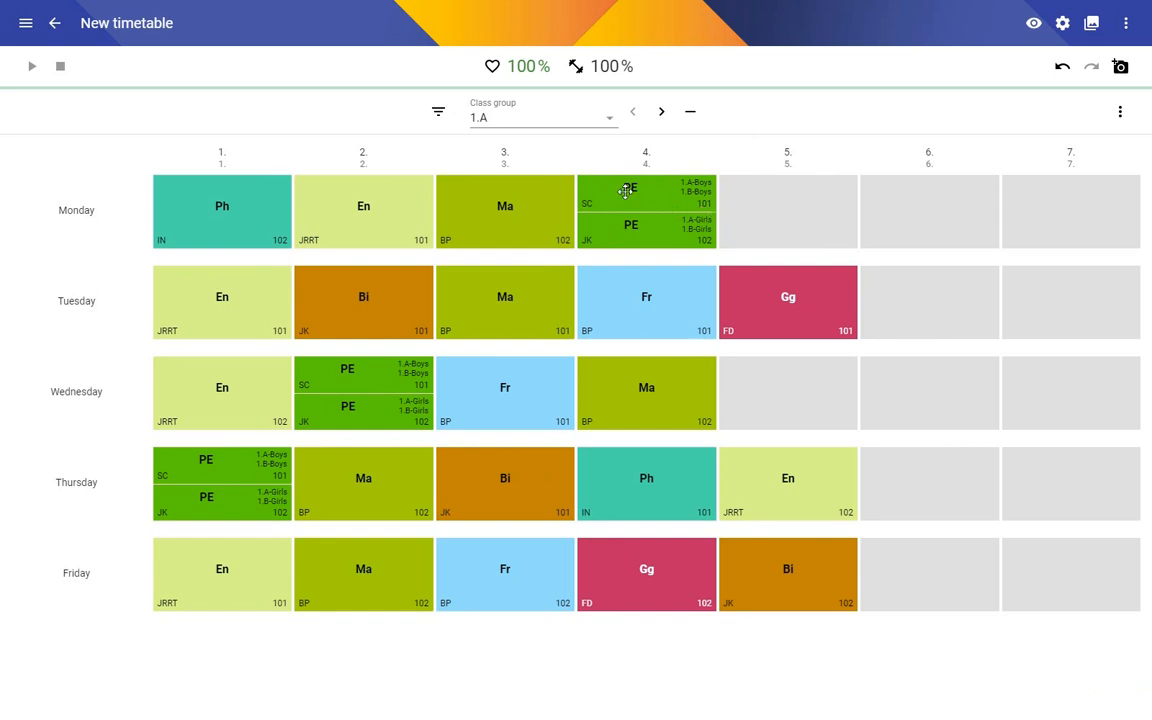
click(55, 23)
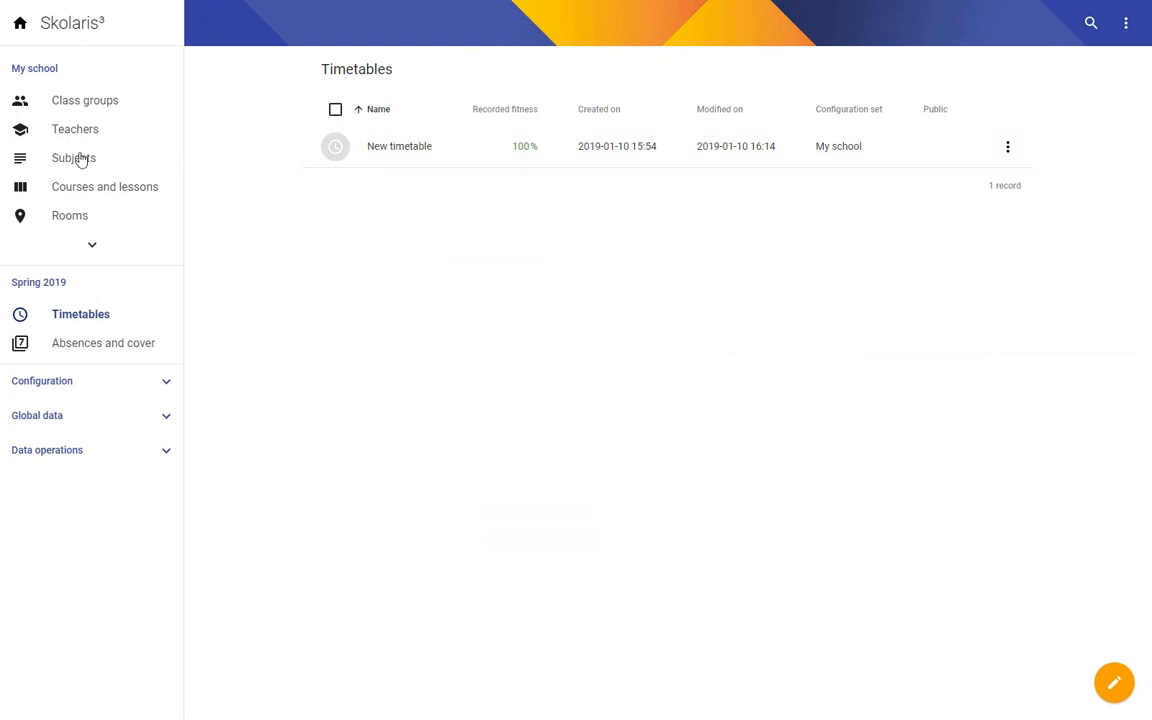
- Create a new room with the code Gym in the school's room list and save it
click(76, 221)
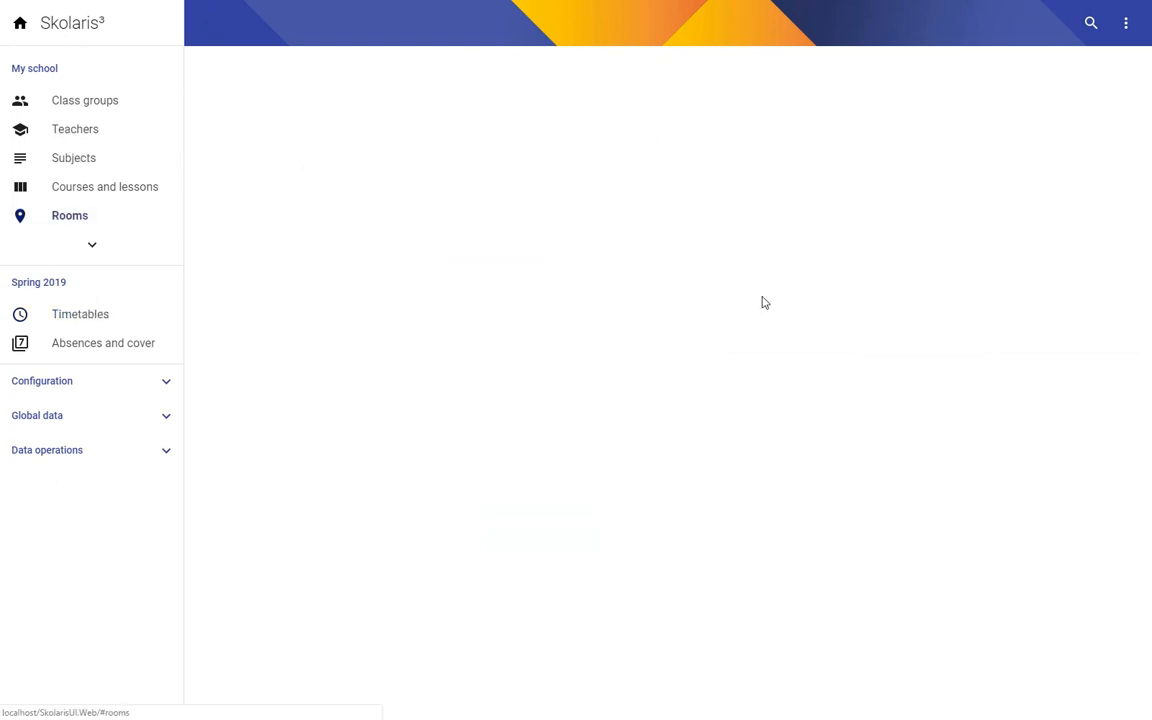
key(Insert)
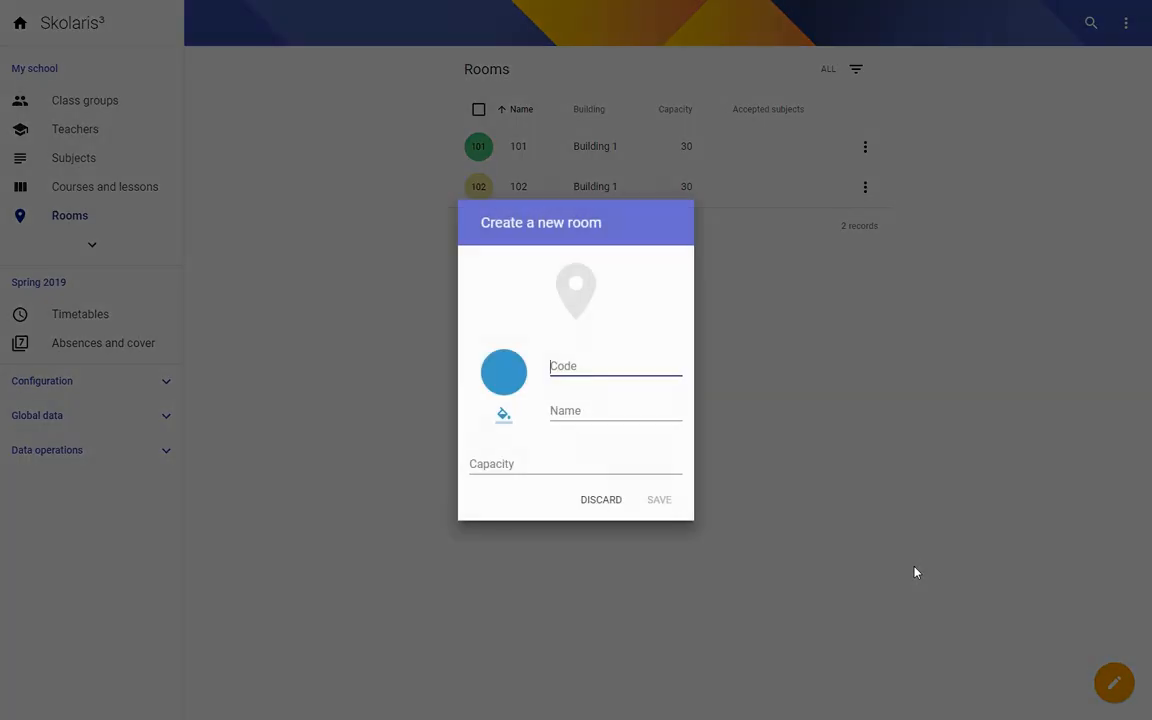
text(Gym)
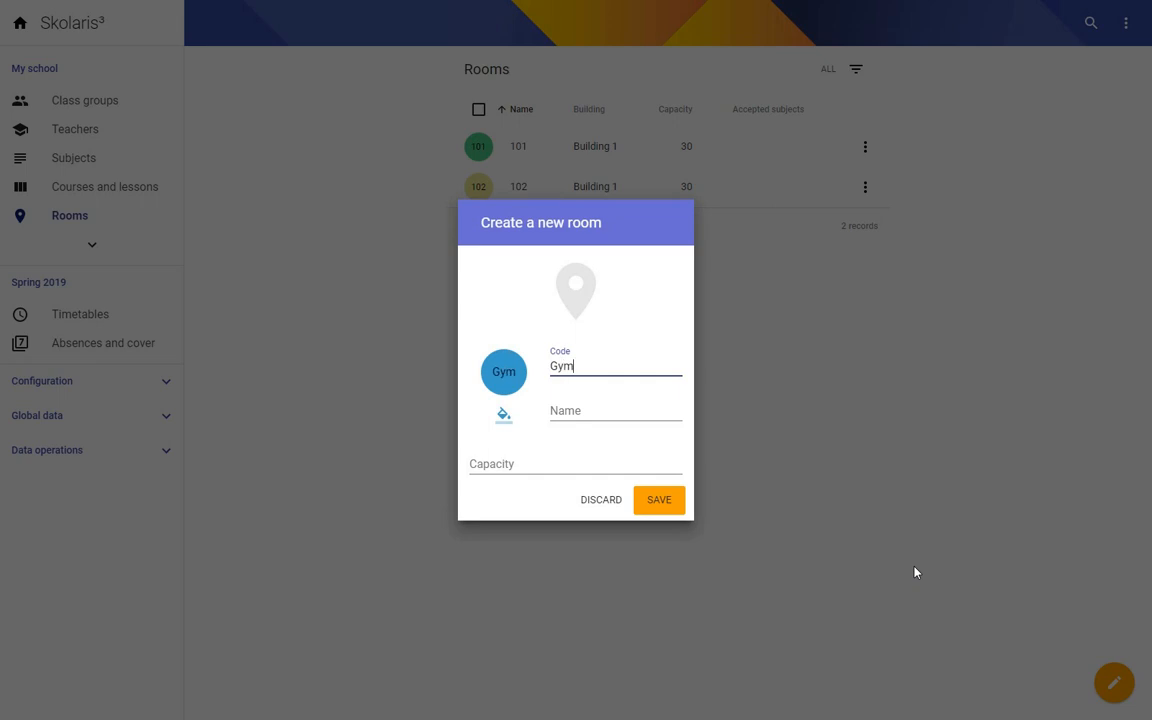
click(647, 509)
- Create another room with the code Track and save it
key(Insert)
text(YT)
key(BackSpace)
key(BackSpace)
text(Tra\)
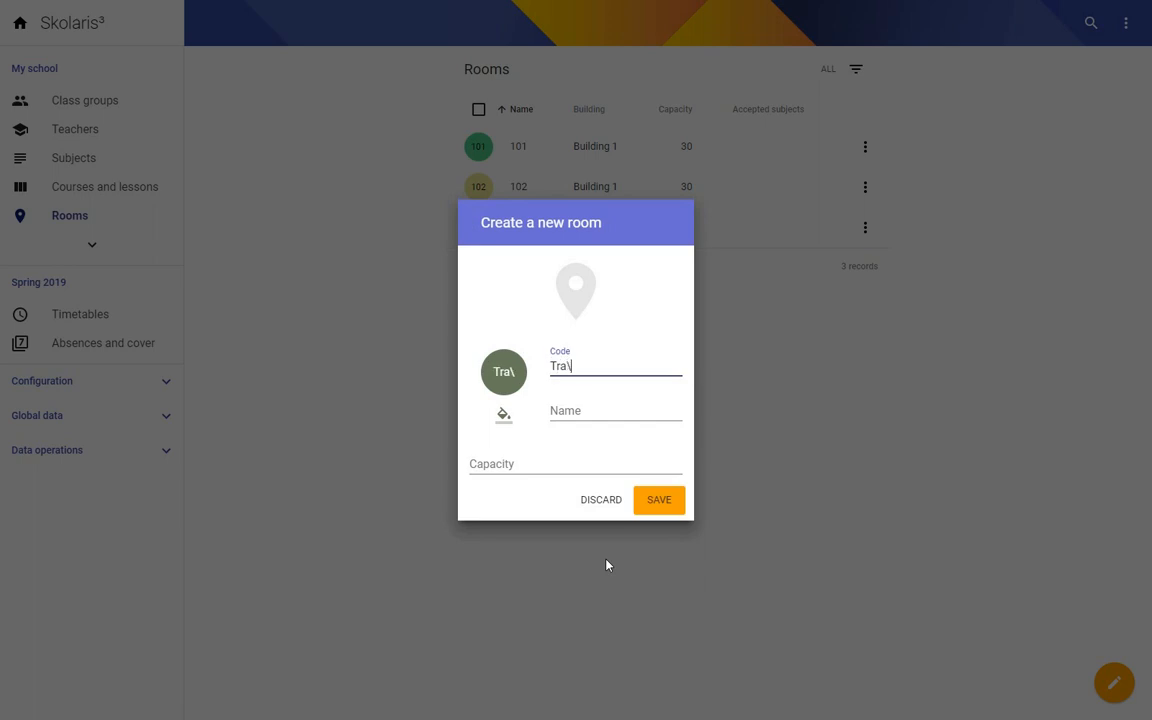
key(BackSpace)
text(ck)
click(660, 500)
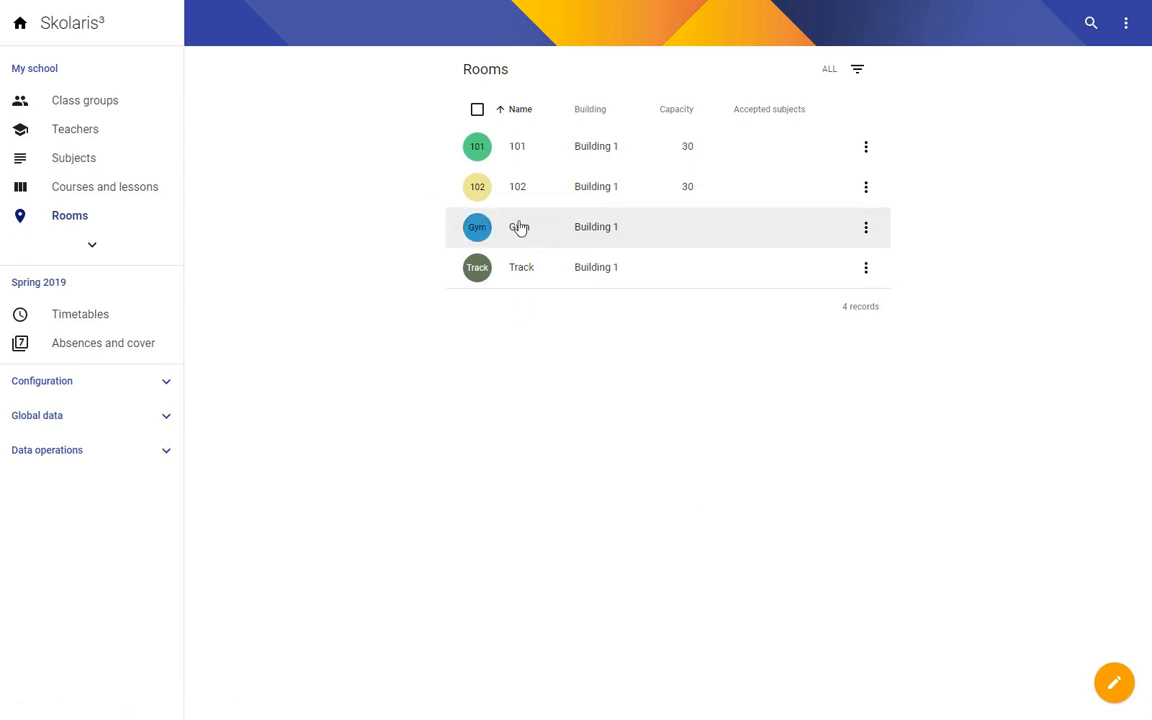
- Add Gym and Track as preferred rooms for the Physical Education subject, make both required, and save
click(81, 162)
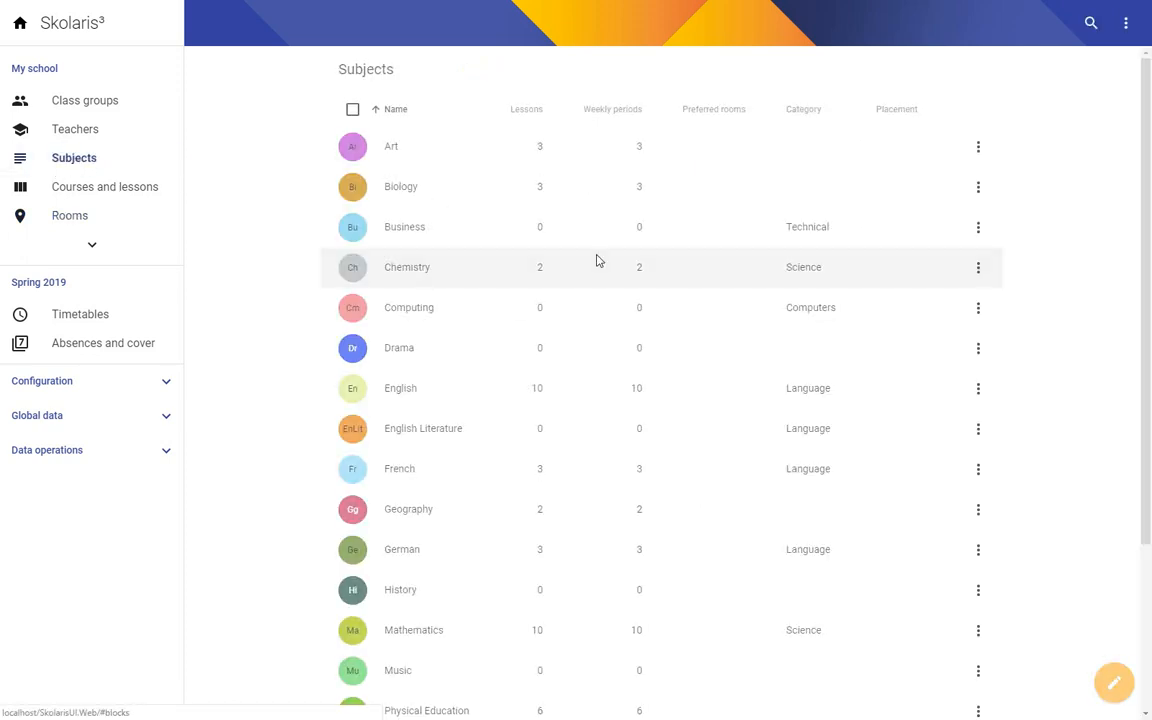
scroll(560, 510, down, 3)
click(427, 486)
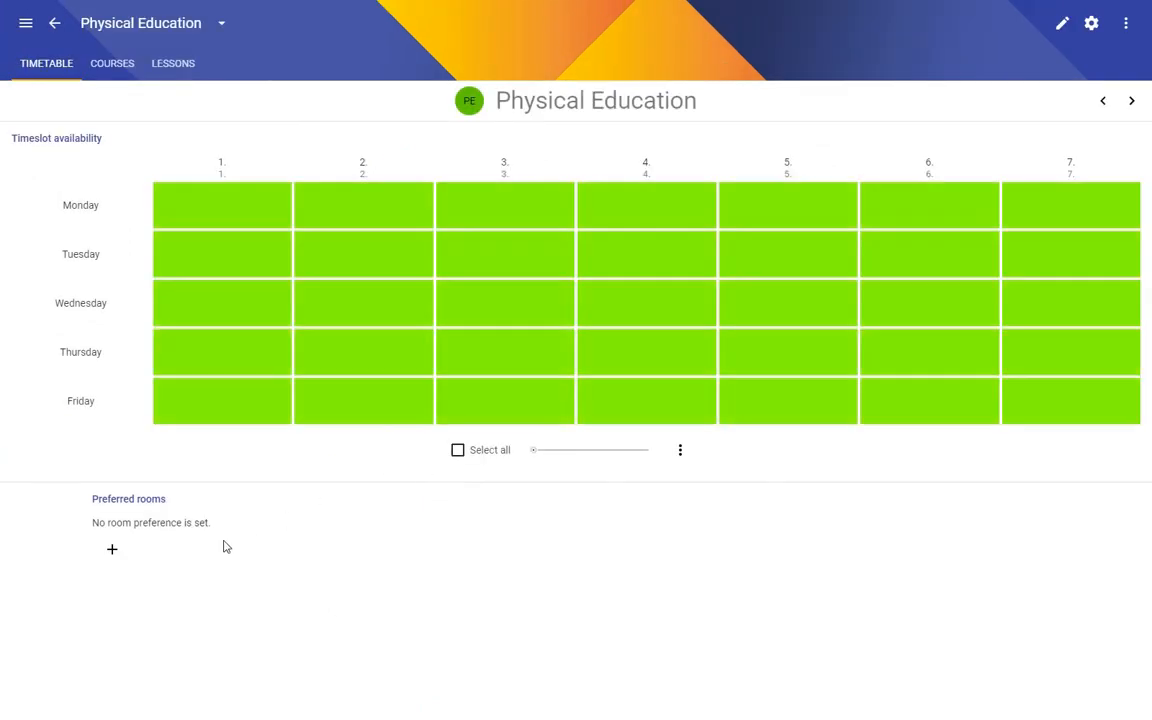
click(111, 555)
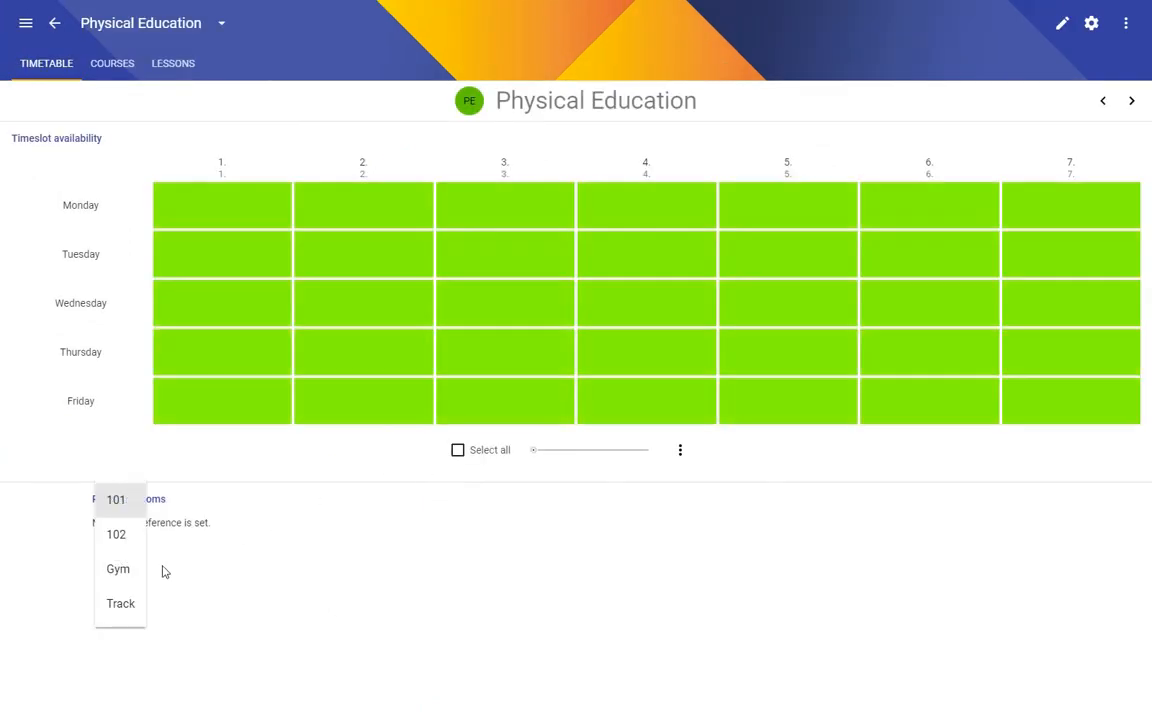
click(118, 569)
click(282, 535)
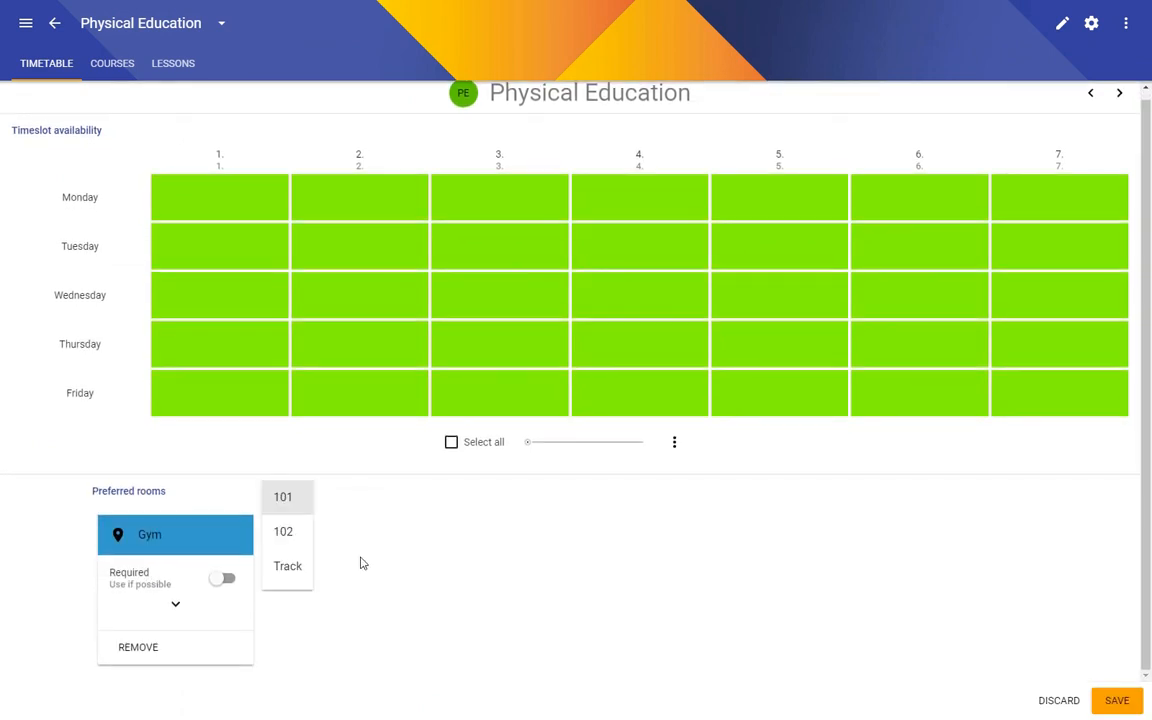
click(281, 567)
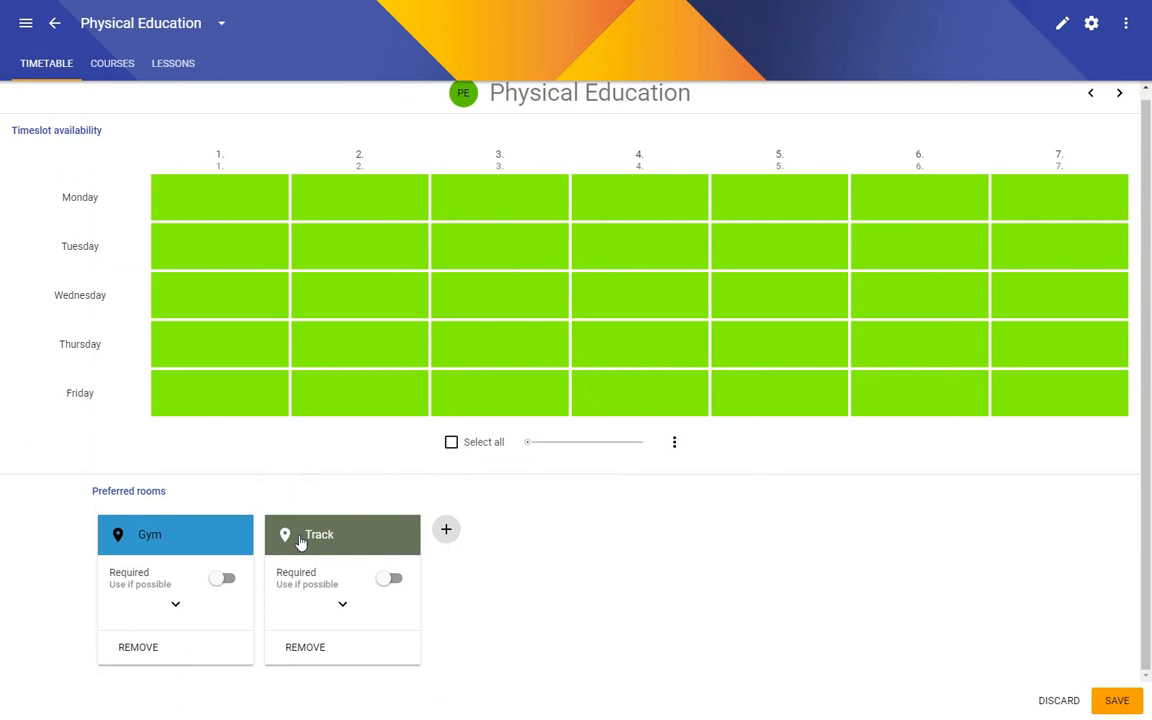
click(389, 579)
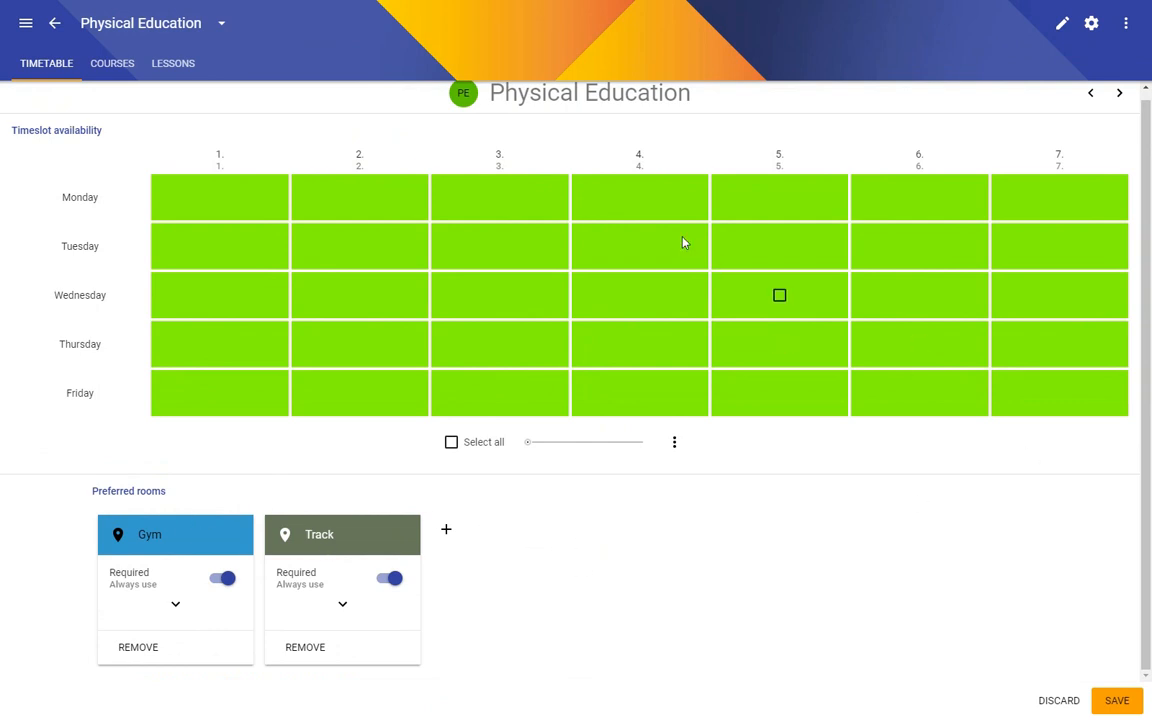
click(1118, 701)
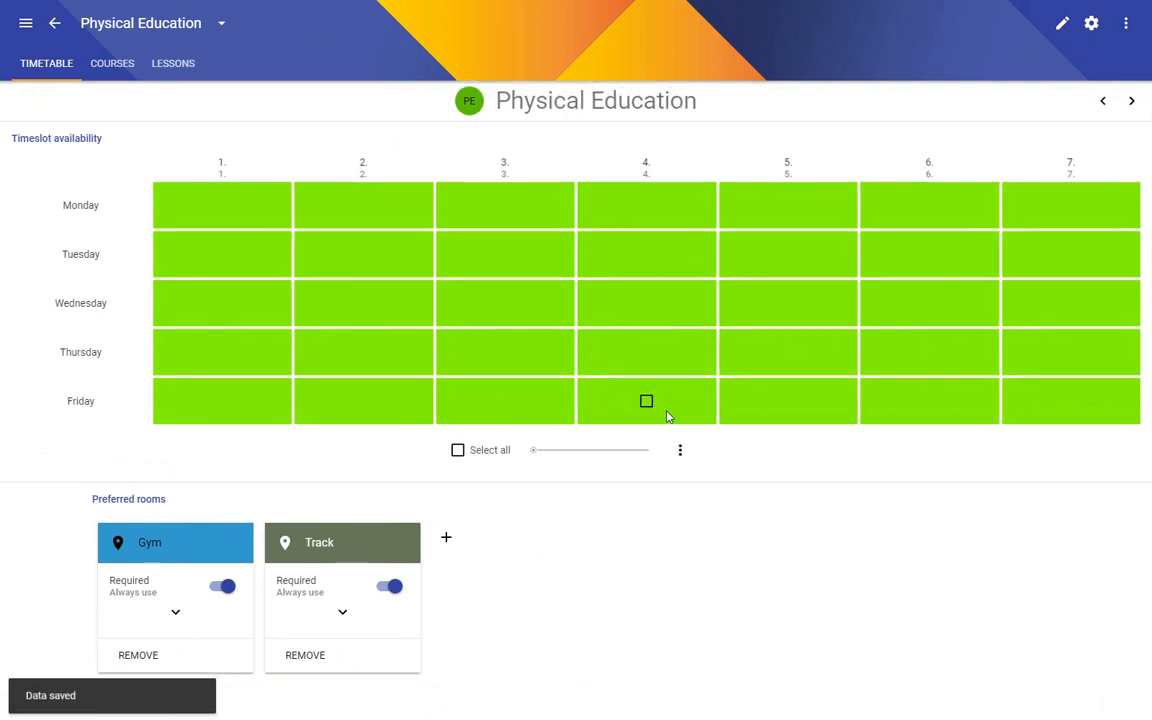
- Reopen the timetable named New timetable, rerun its optimisation with the required rooms and dismiss the report
click(57, 29)
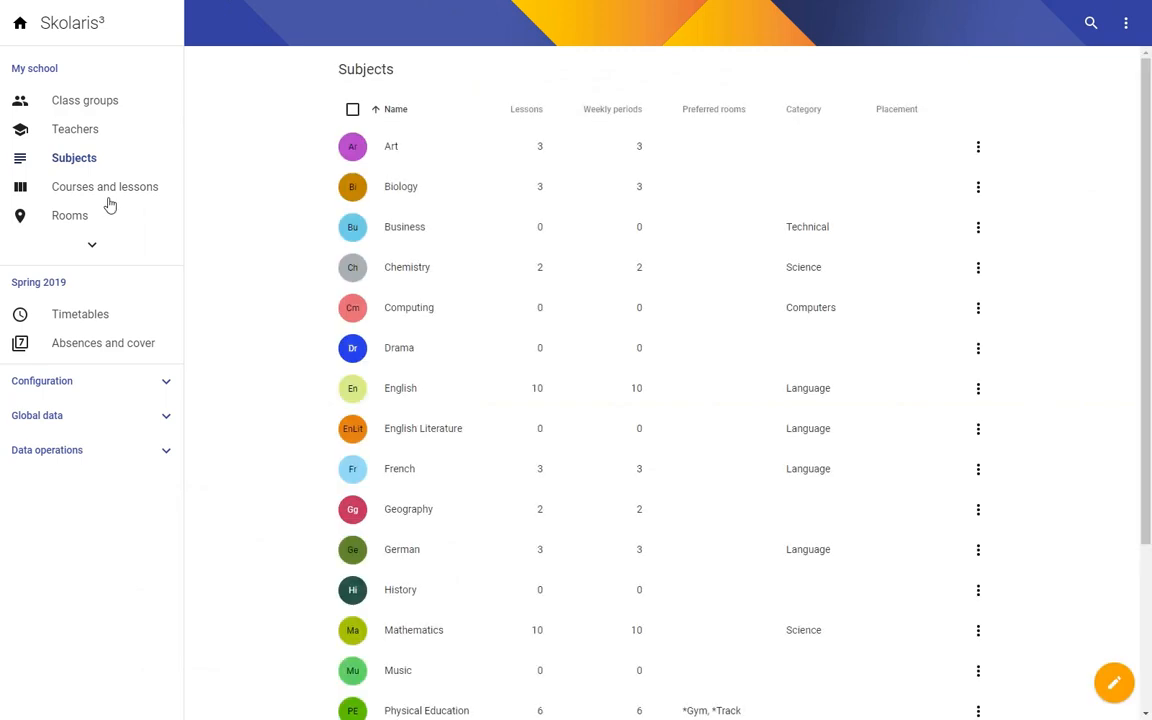
click(80, 314)
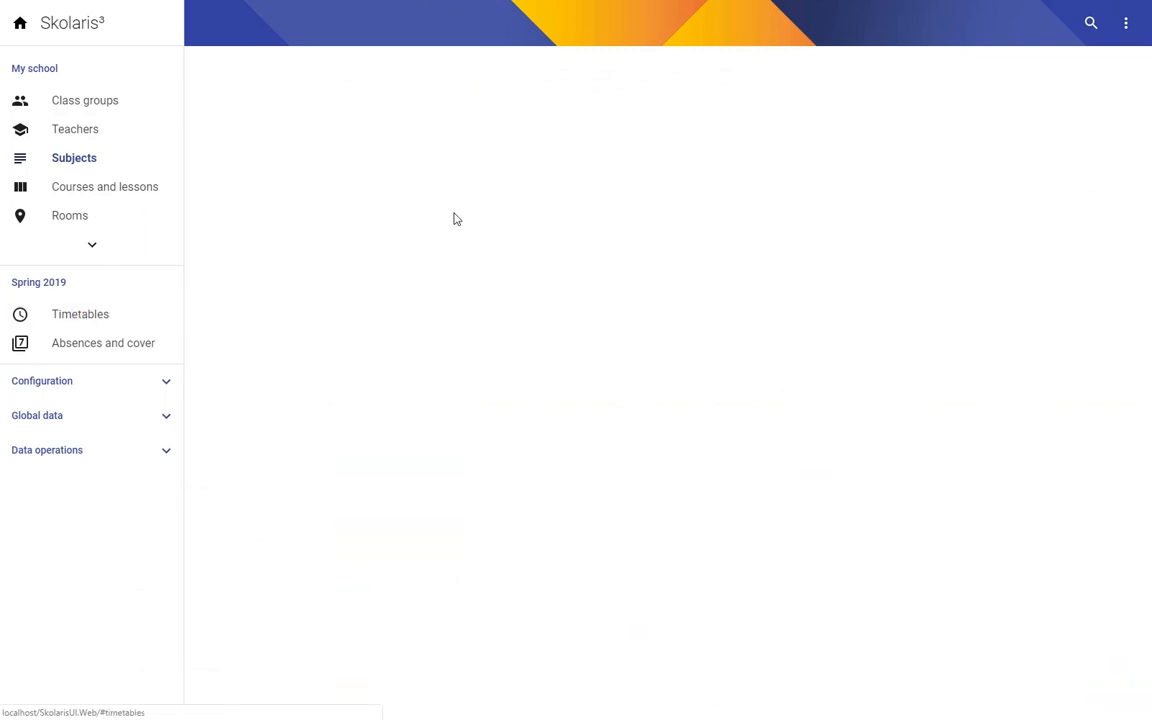
click(422, 163)
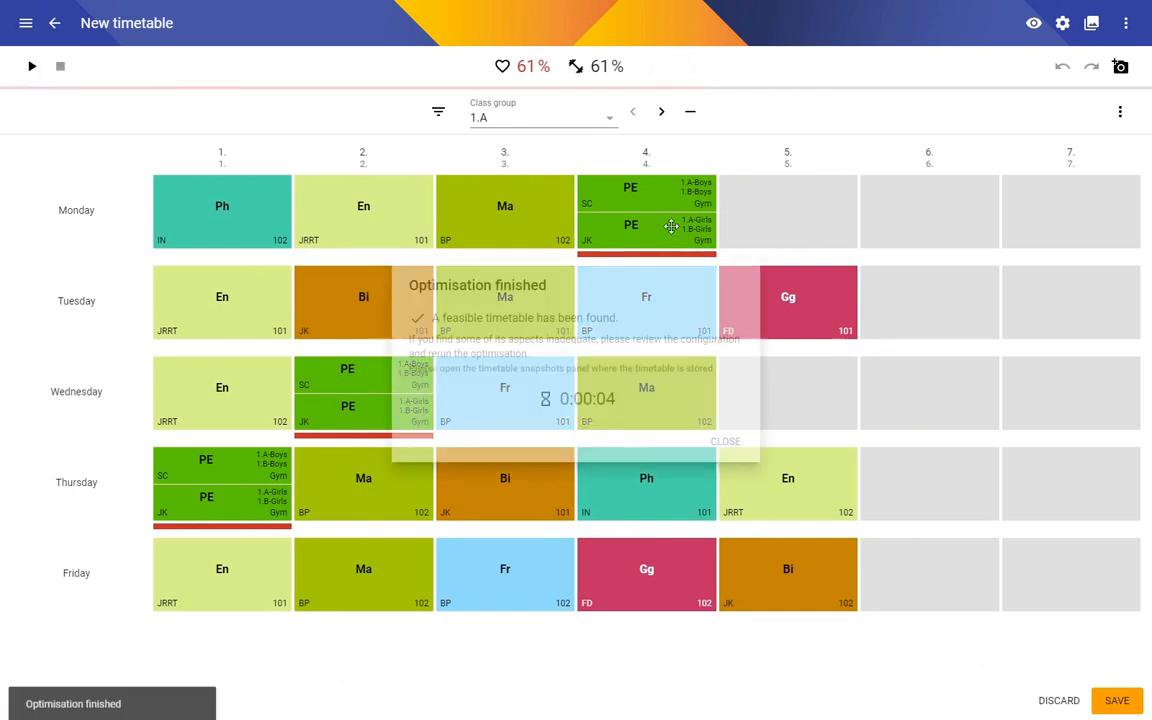
click(724, 428)
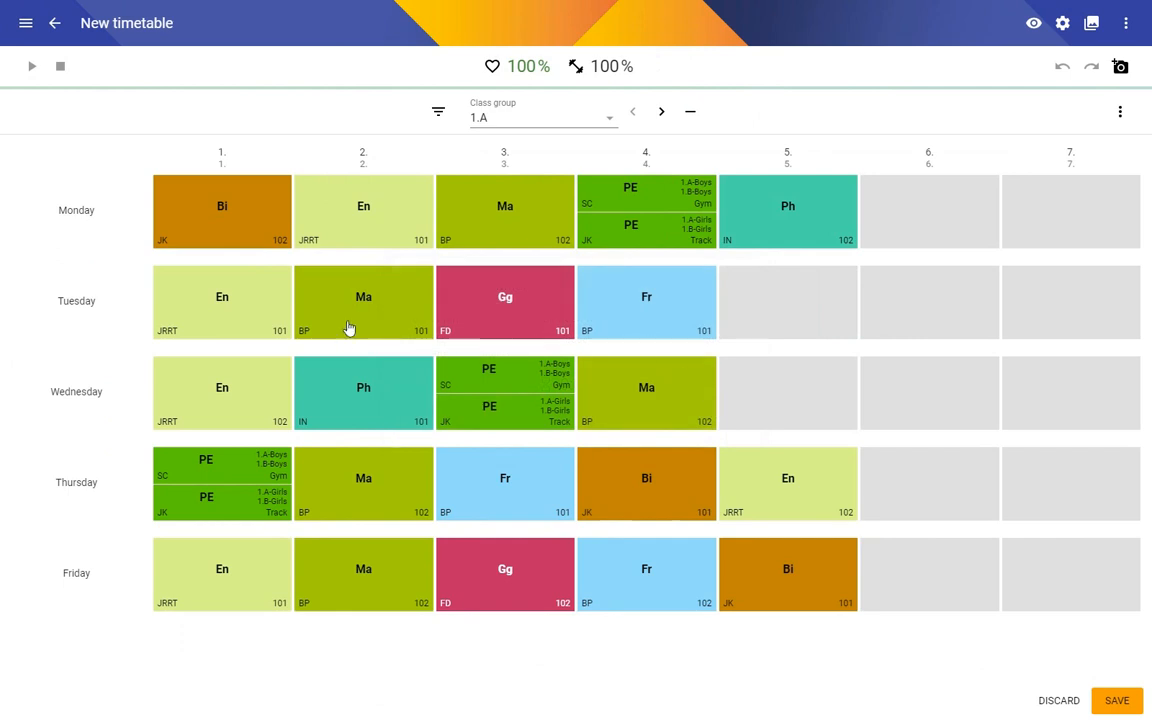